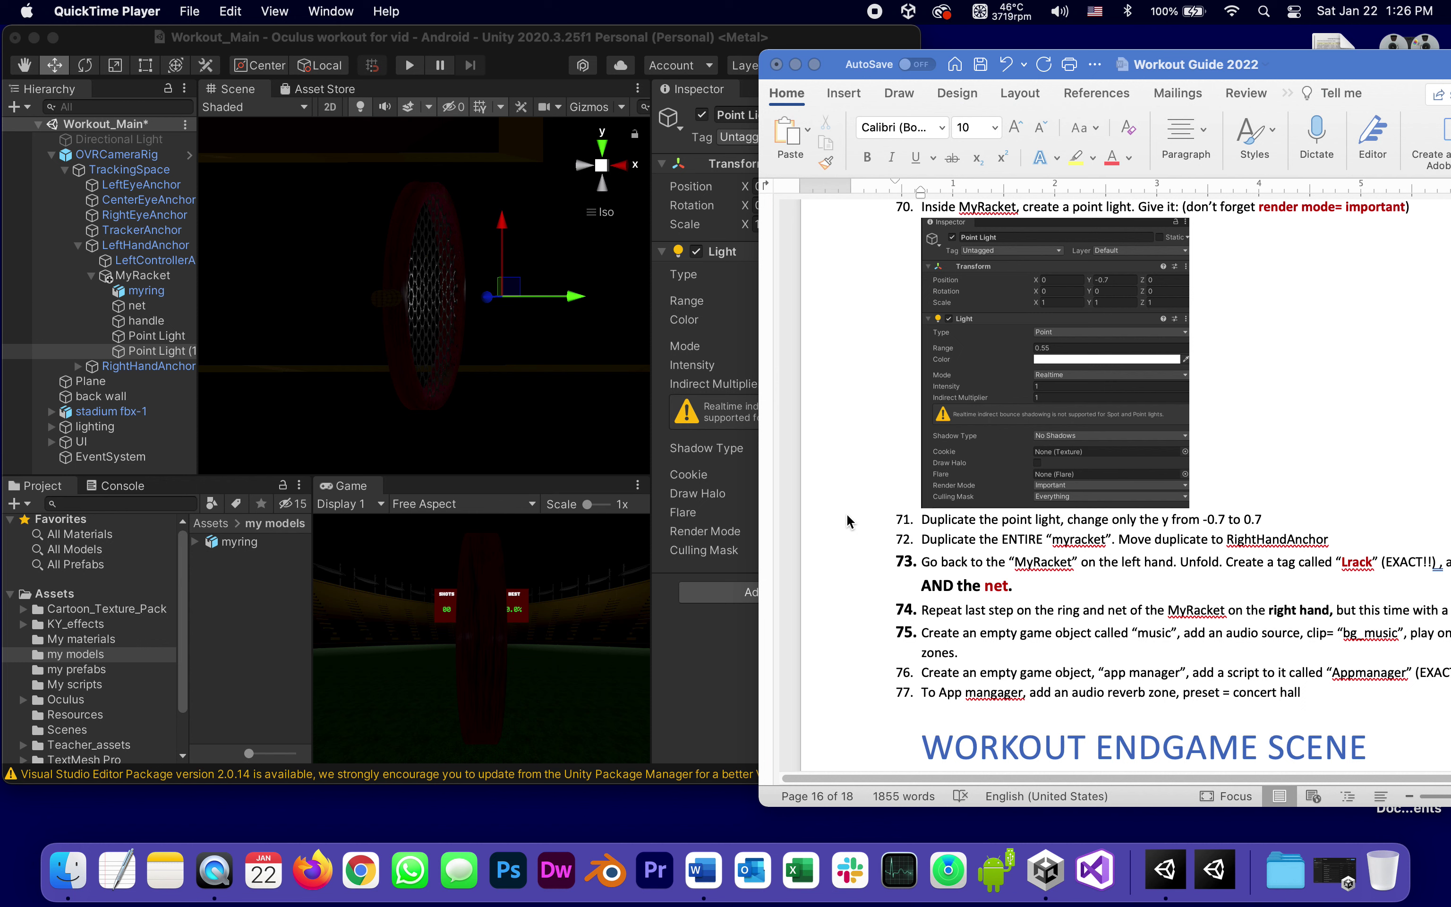
# Highlight step 71, about duplicating the point light, in yellow
pyautogui.click(1000, 517)
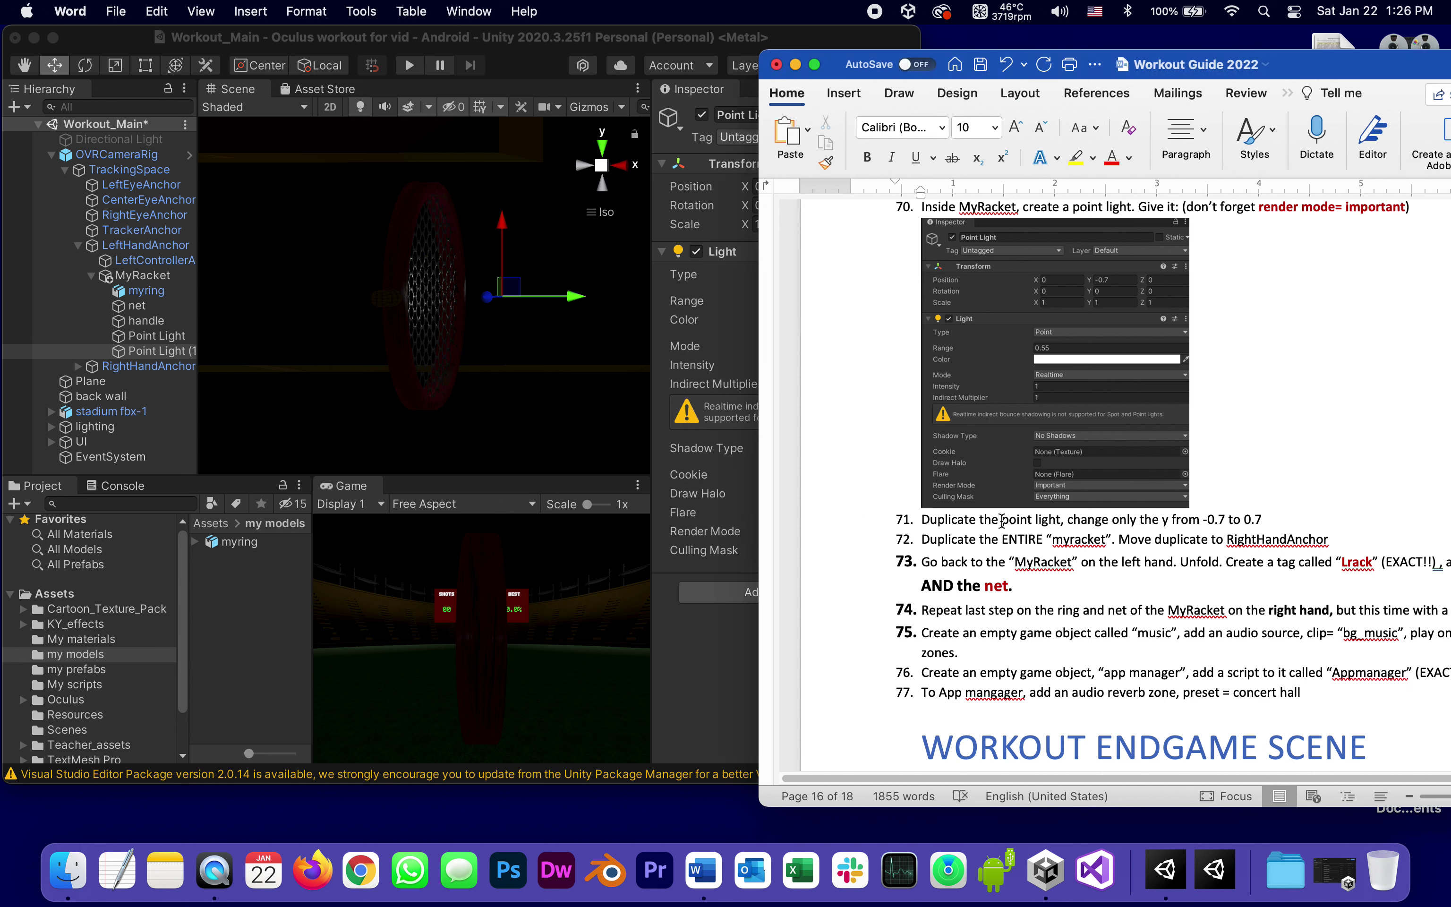
pyautogui.moveTo(1290, 525); pyautogui.dragTo(892, 529)
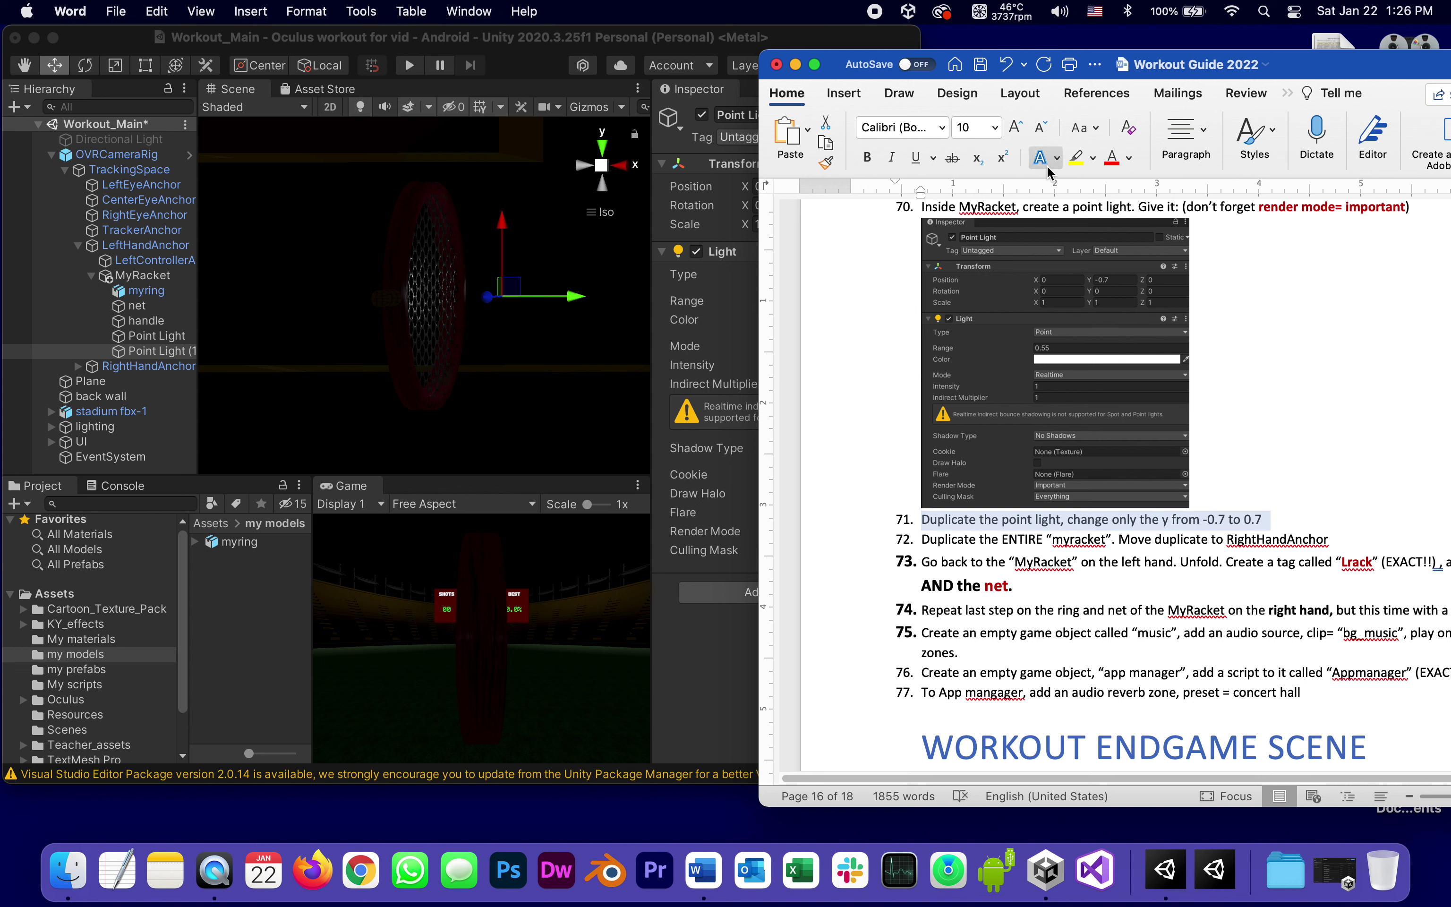
pyautogui.click(1076, 158)
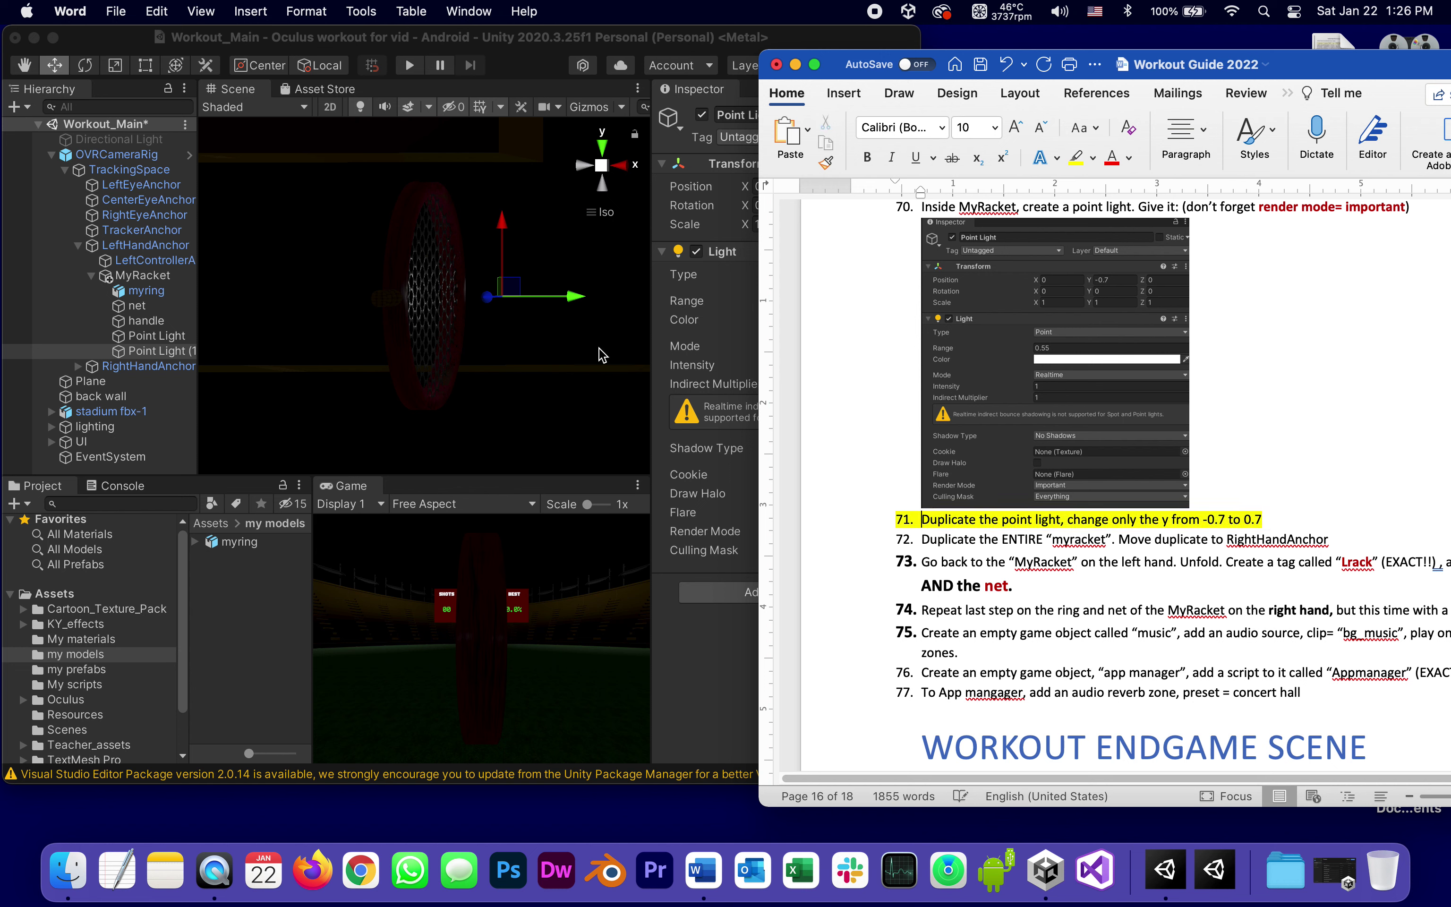
# Orbit the Unity scene around the racket, then select 'myracket' in step 72 of the guide
pyautogui.click(292, 284)
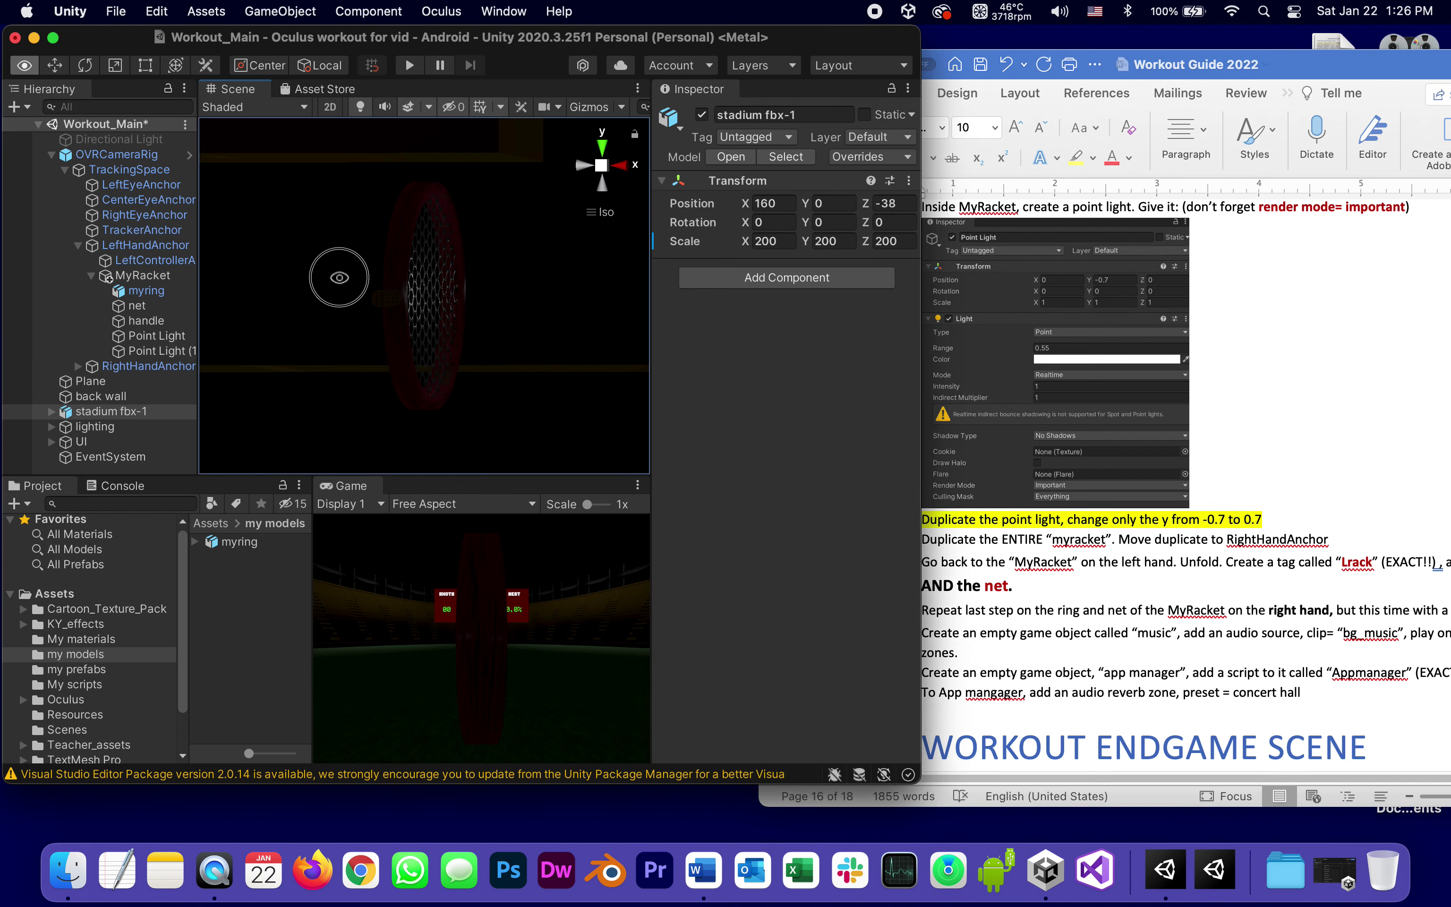
pyautogui.keyDown('alt'); pyautogui.moveTo(333, 278); pyautogui.dragTo(489, 351); pyautogui.keyUp('alt')
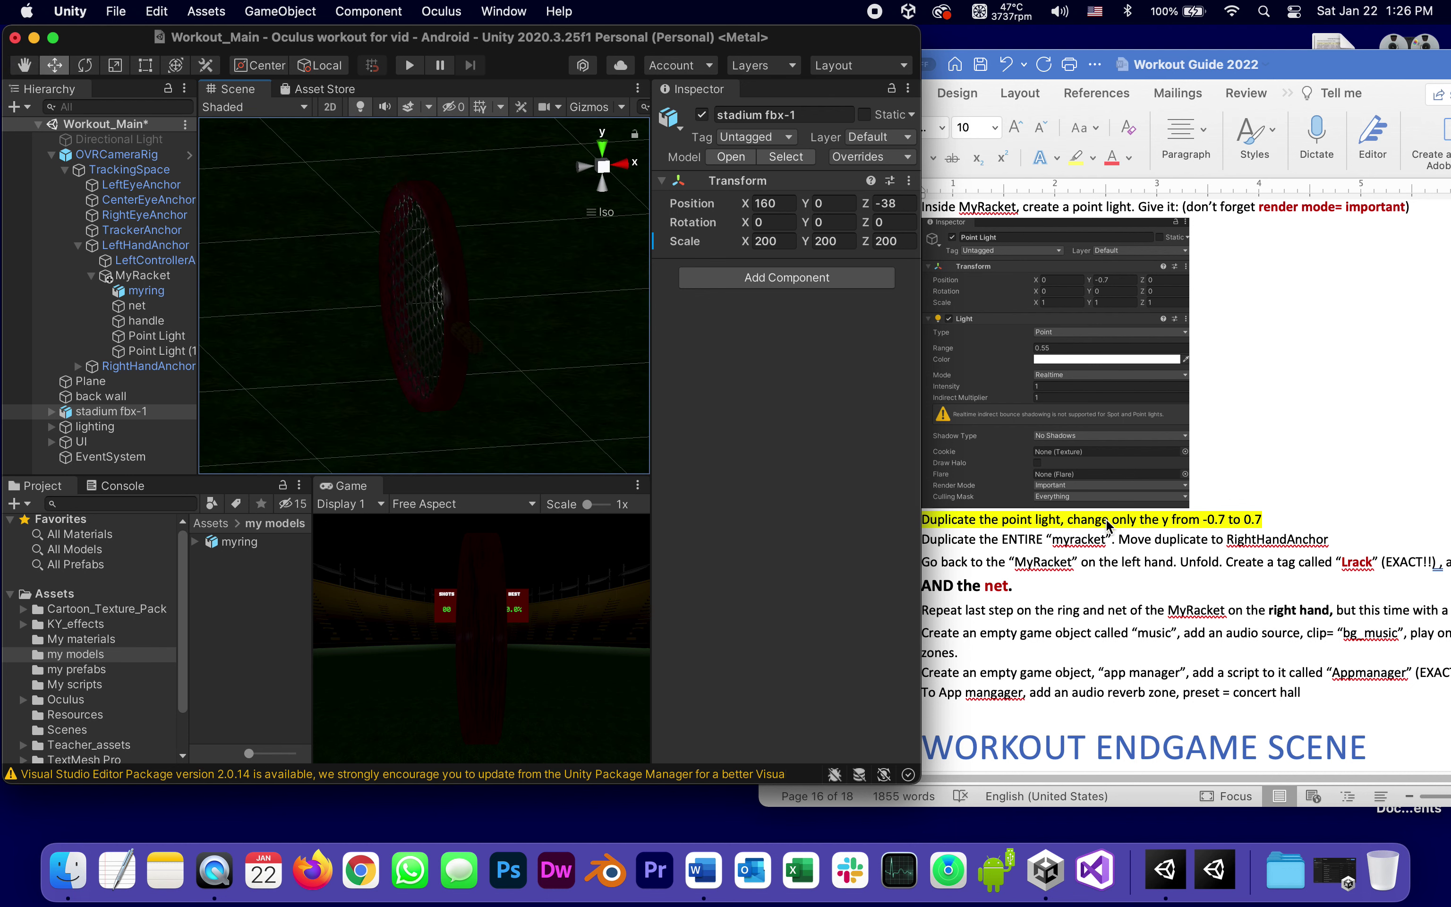
pyautogui.click(1105, 534)
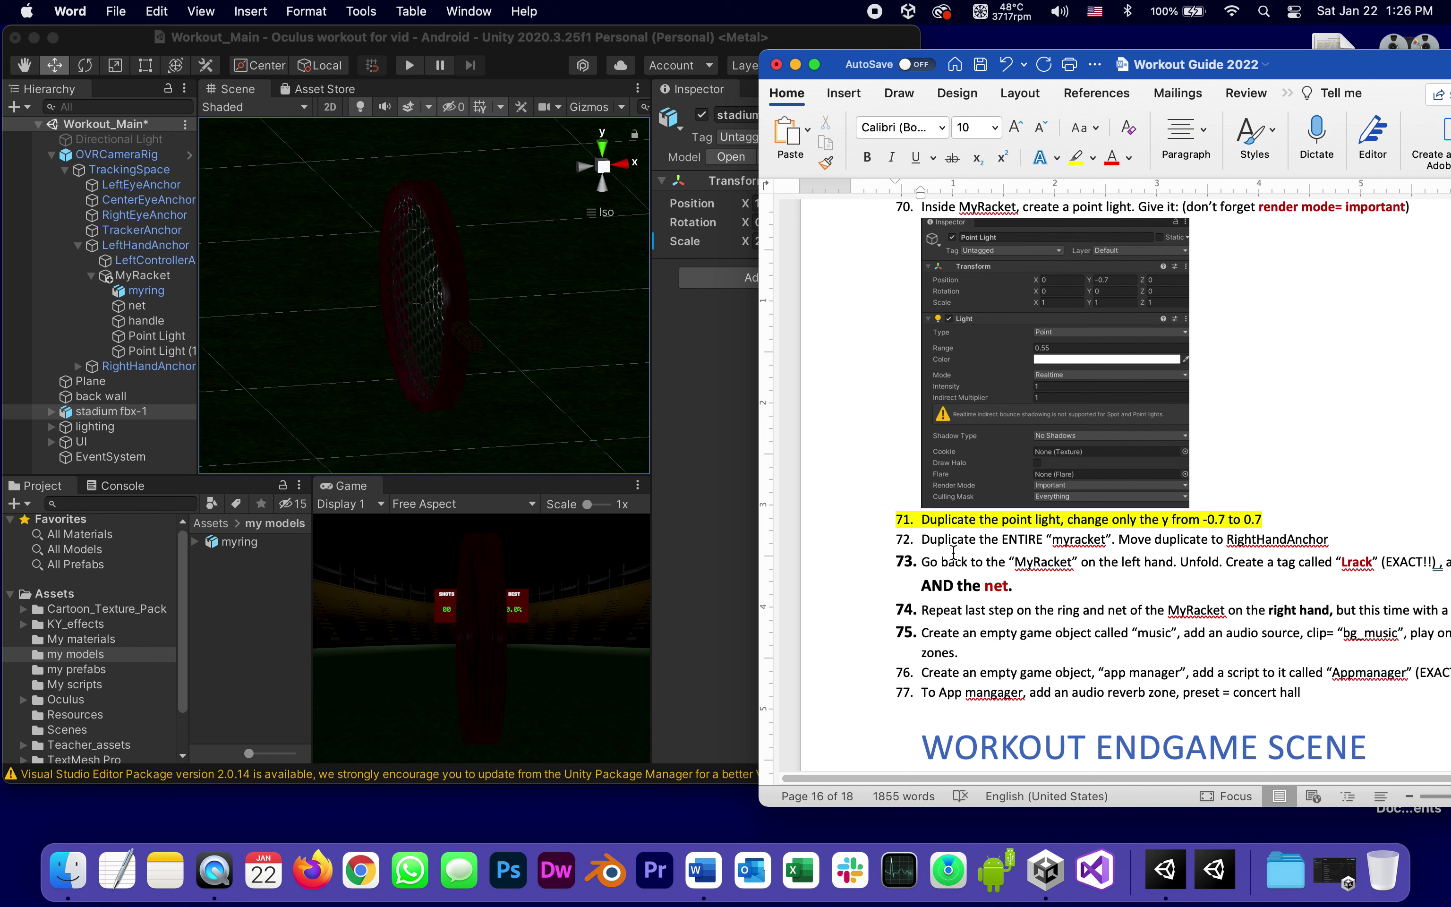
pyautogui.doubleClick(1050, 542)
# Duplicate MyRacket and move the copy under RightHandAnchor
pyautogui.click(92, 276)
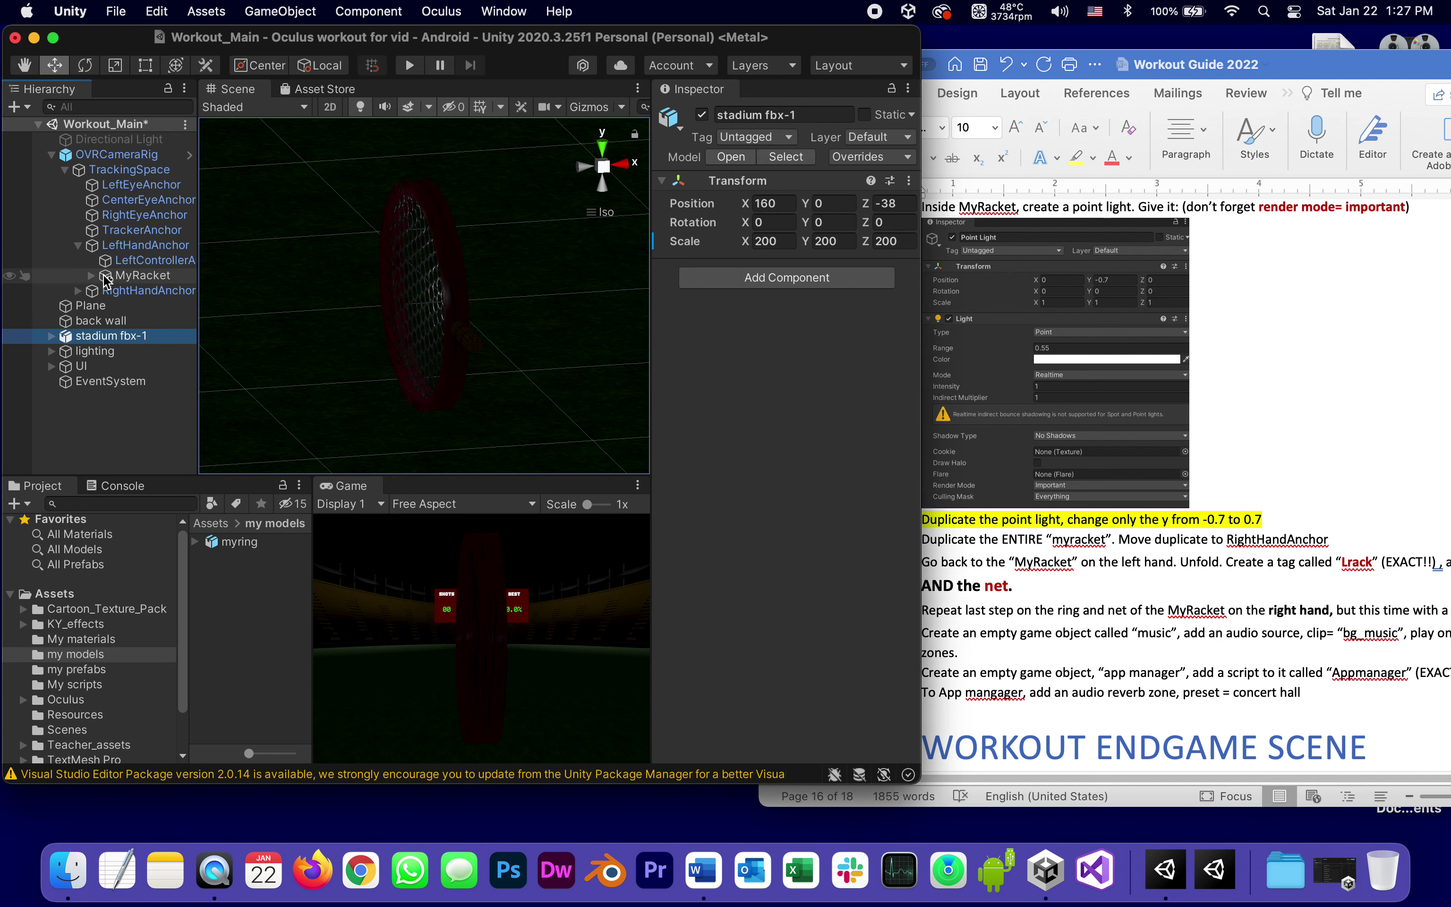
pyautogui.click(106, 277)
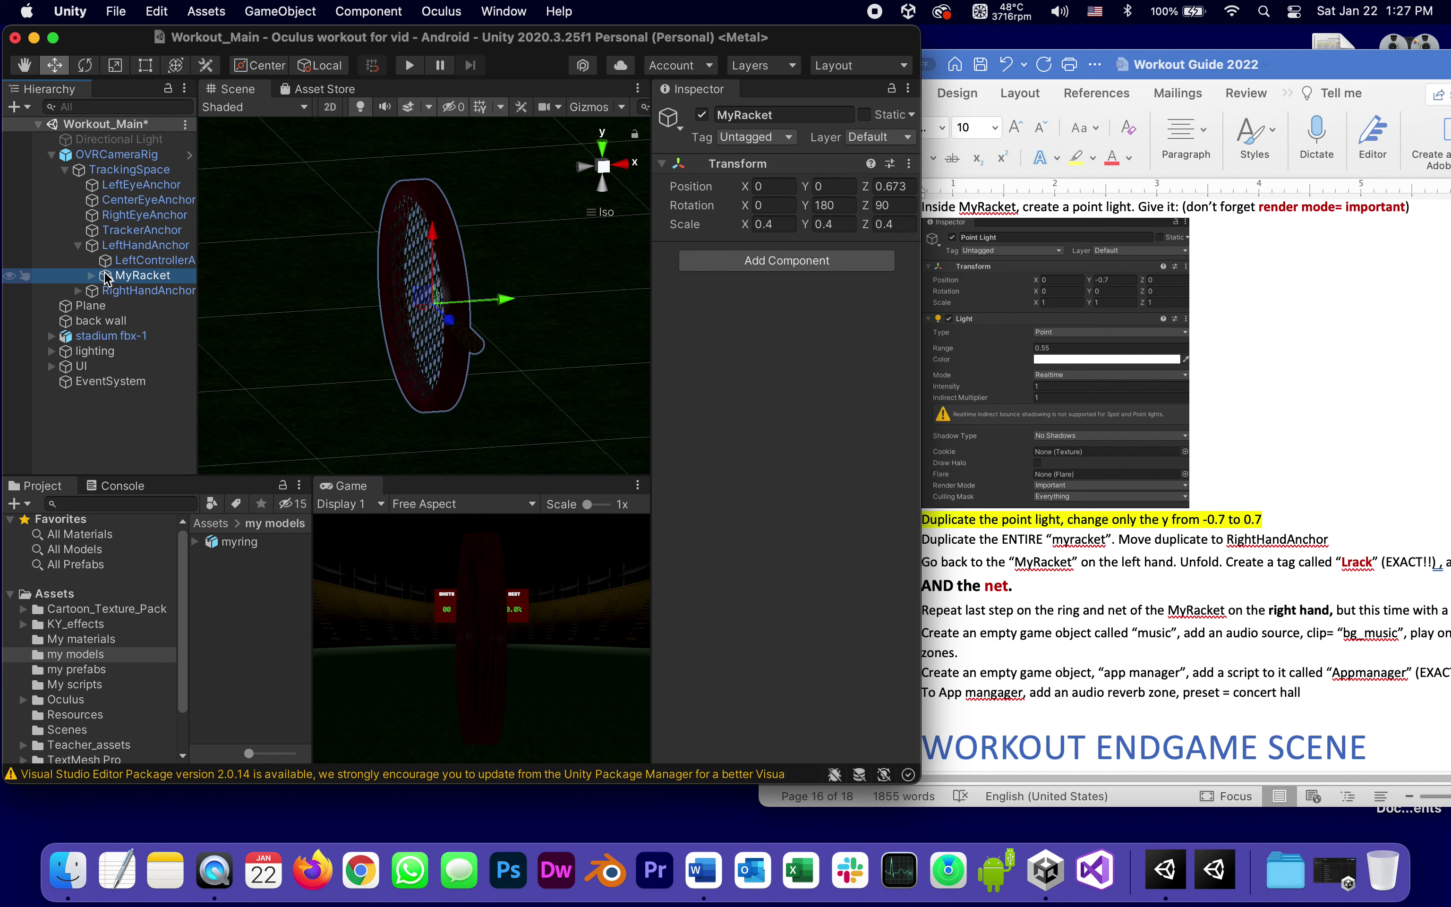
pyautogui.rightClick(106, 278)
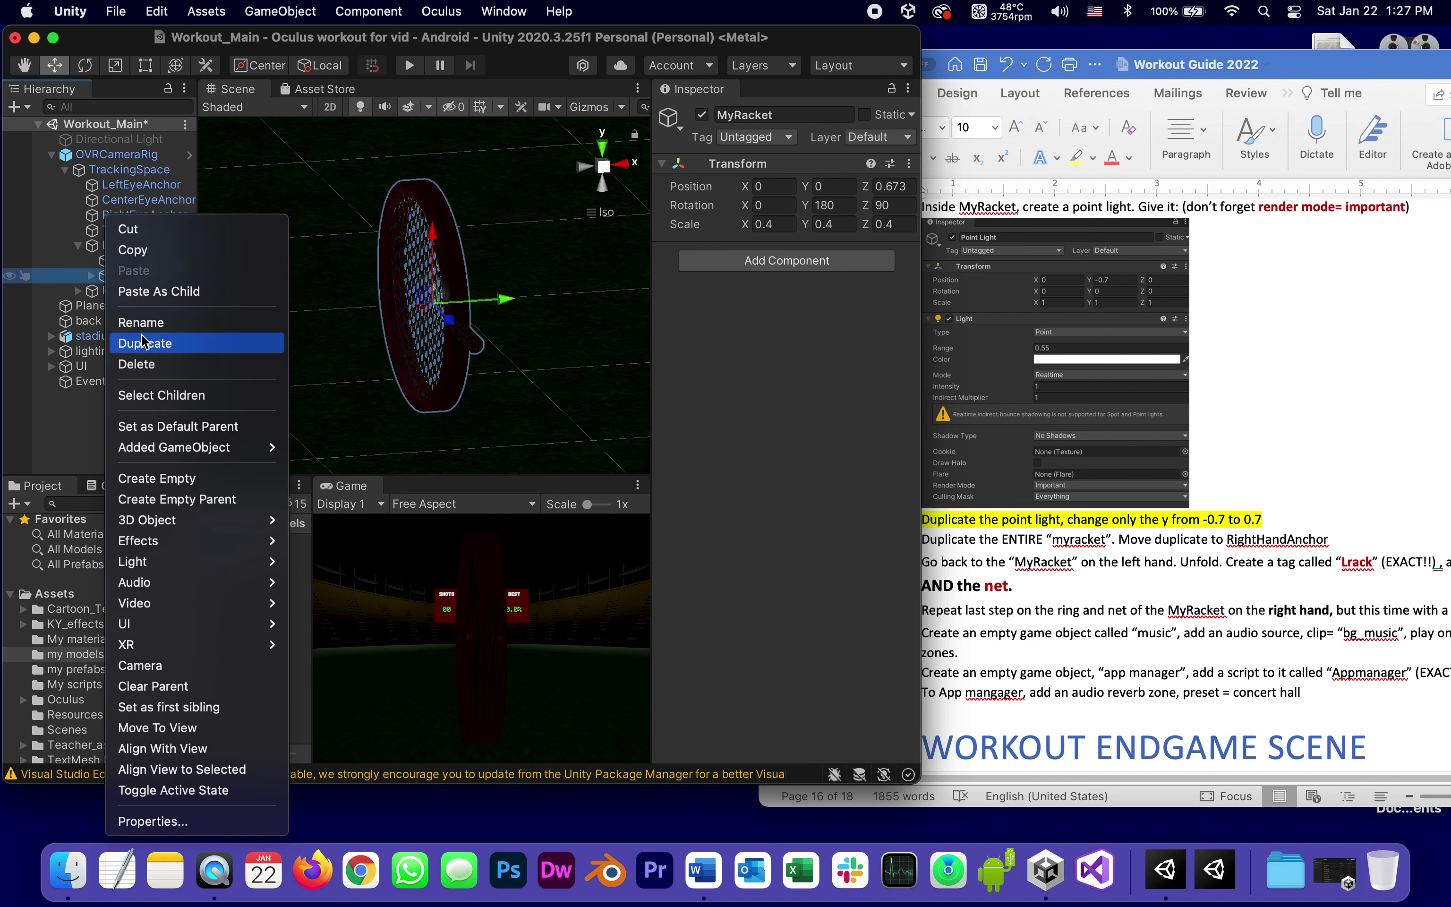
pyautogui.press('Return')
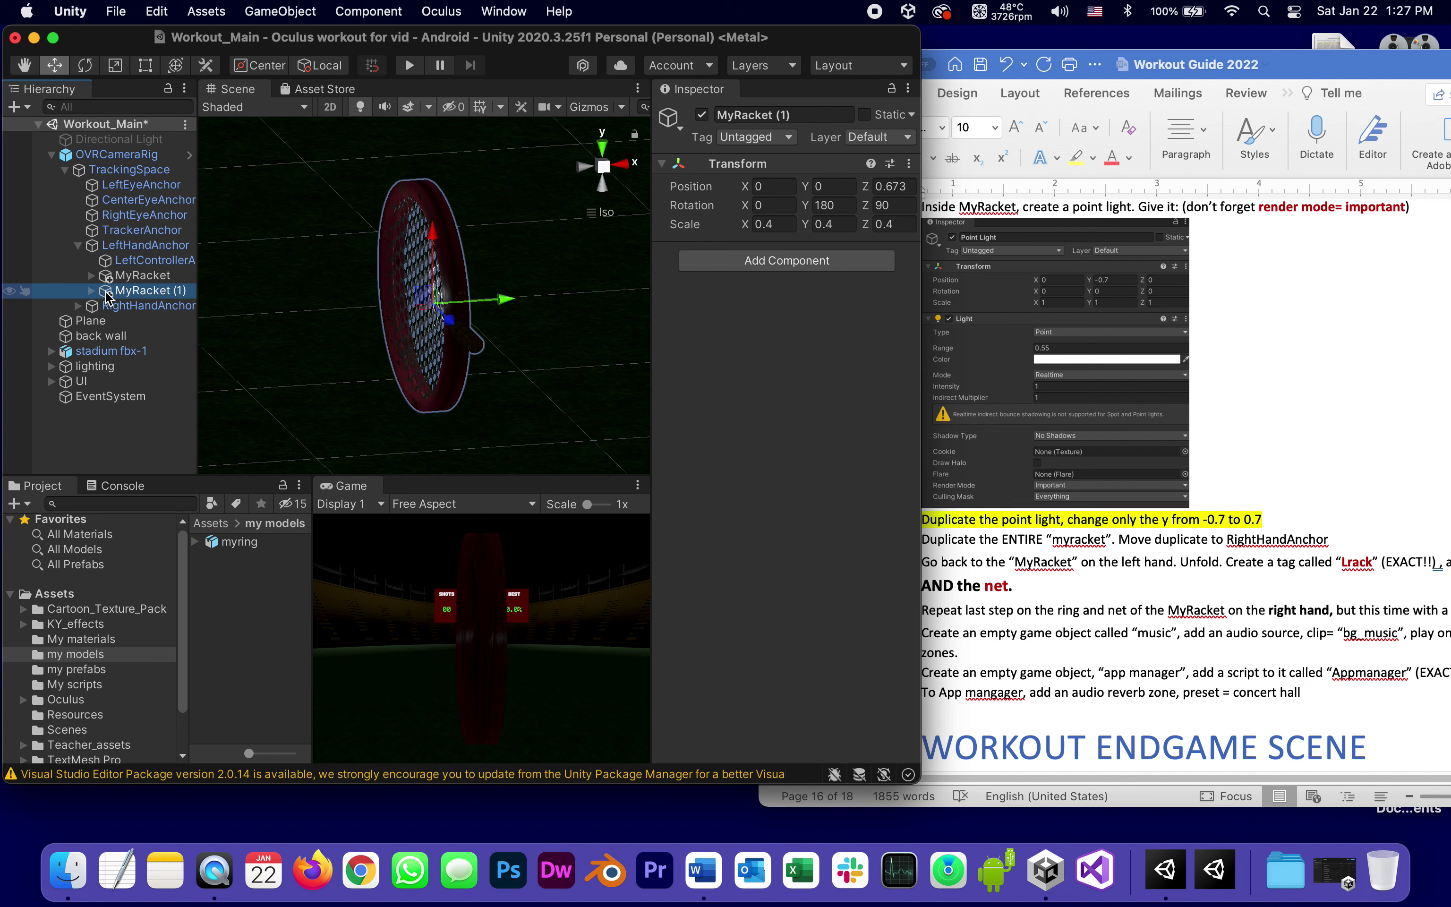
pyautogui.moveTo(106, 295); pyautogui.dragTo(138, 306)
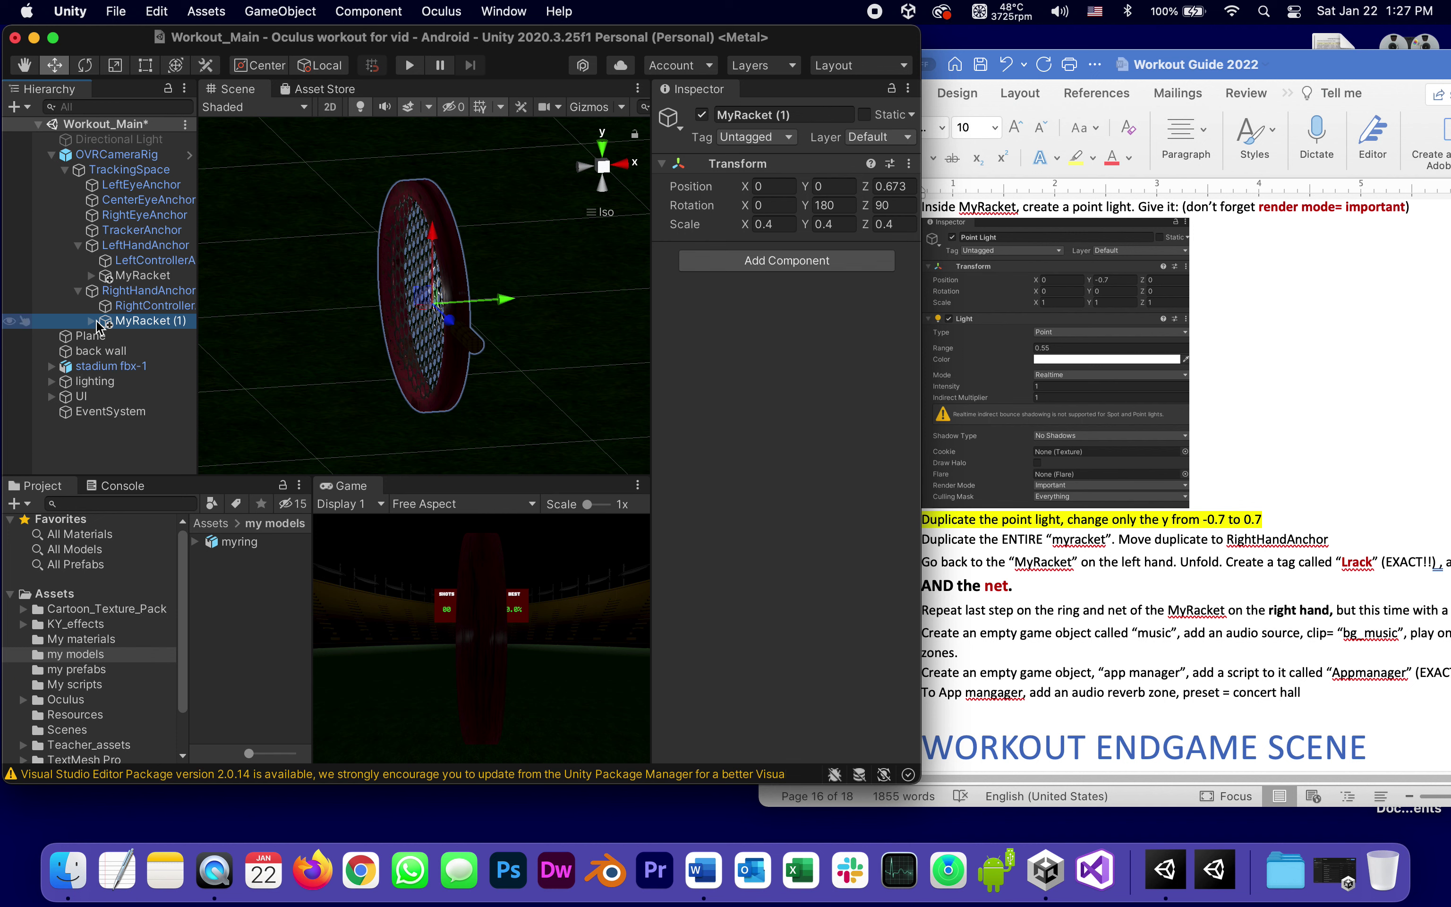
pyautogui.click(113, 281)
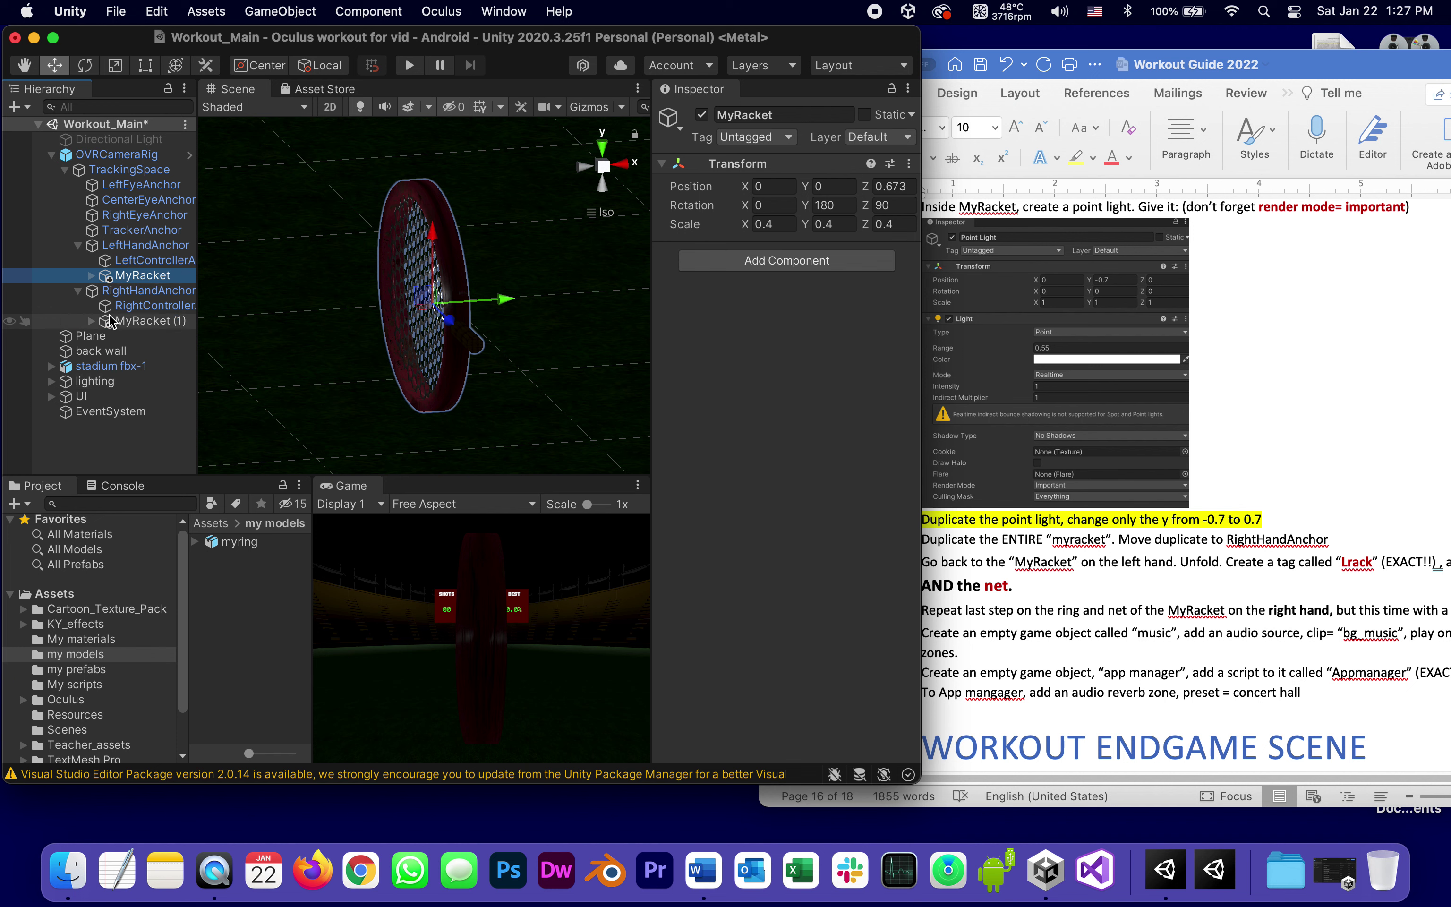
pyautogui.press('super+z')
# Rename the original racket MyRacket L and the copy MyRacket R
pyautogui.click(134, 281)
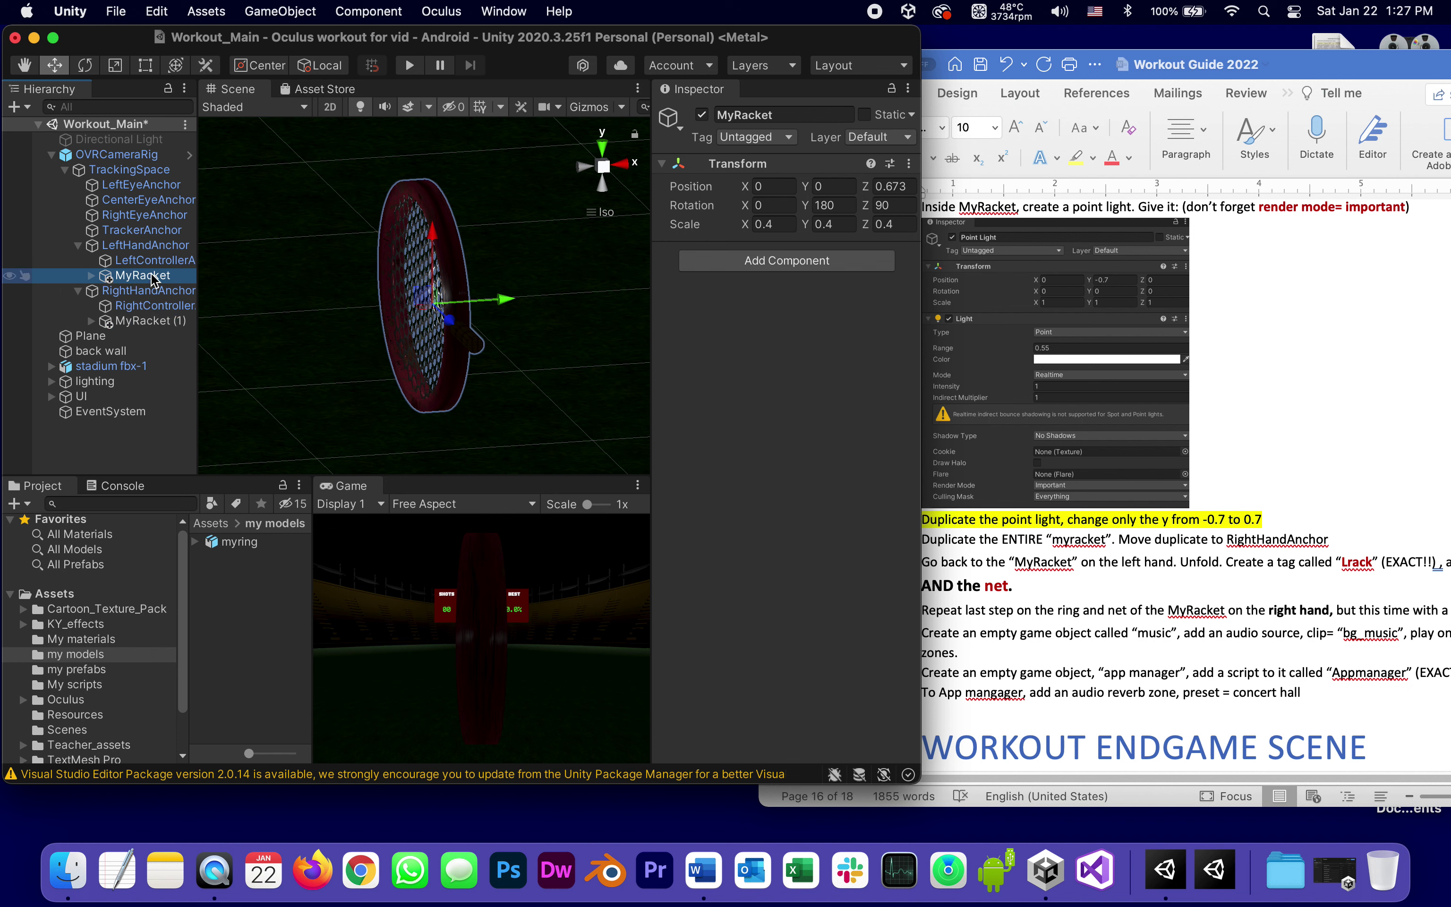
pyautogui.click(153, 277)
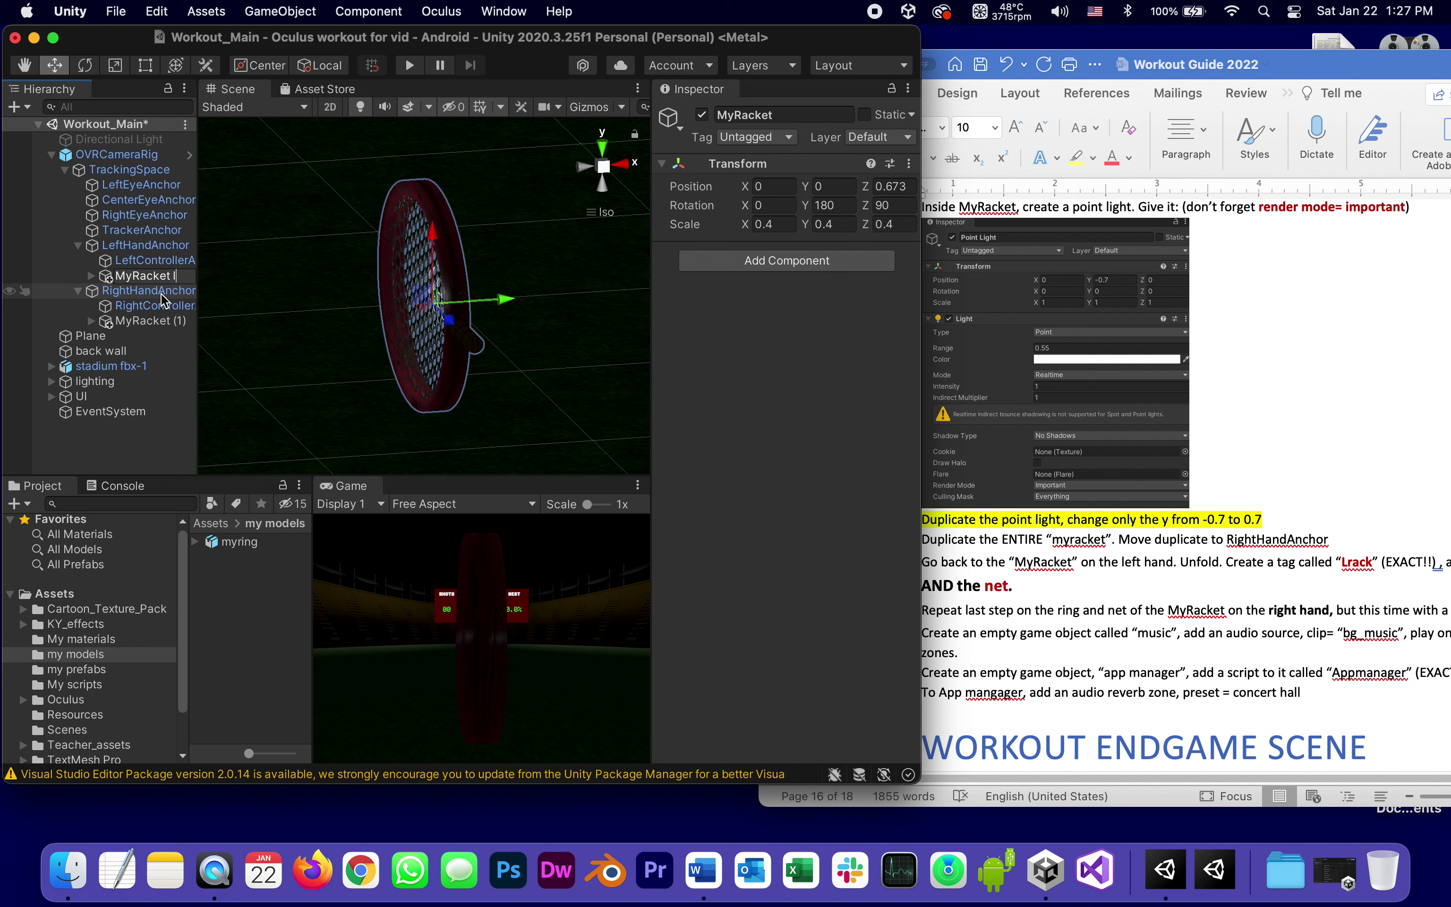
pyautogui.press('BackSpace')
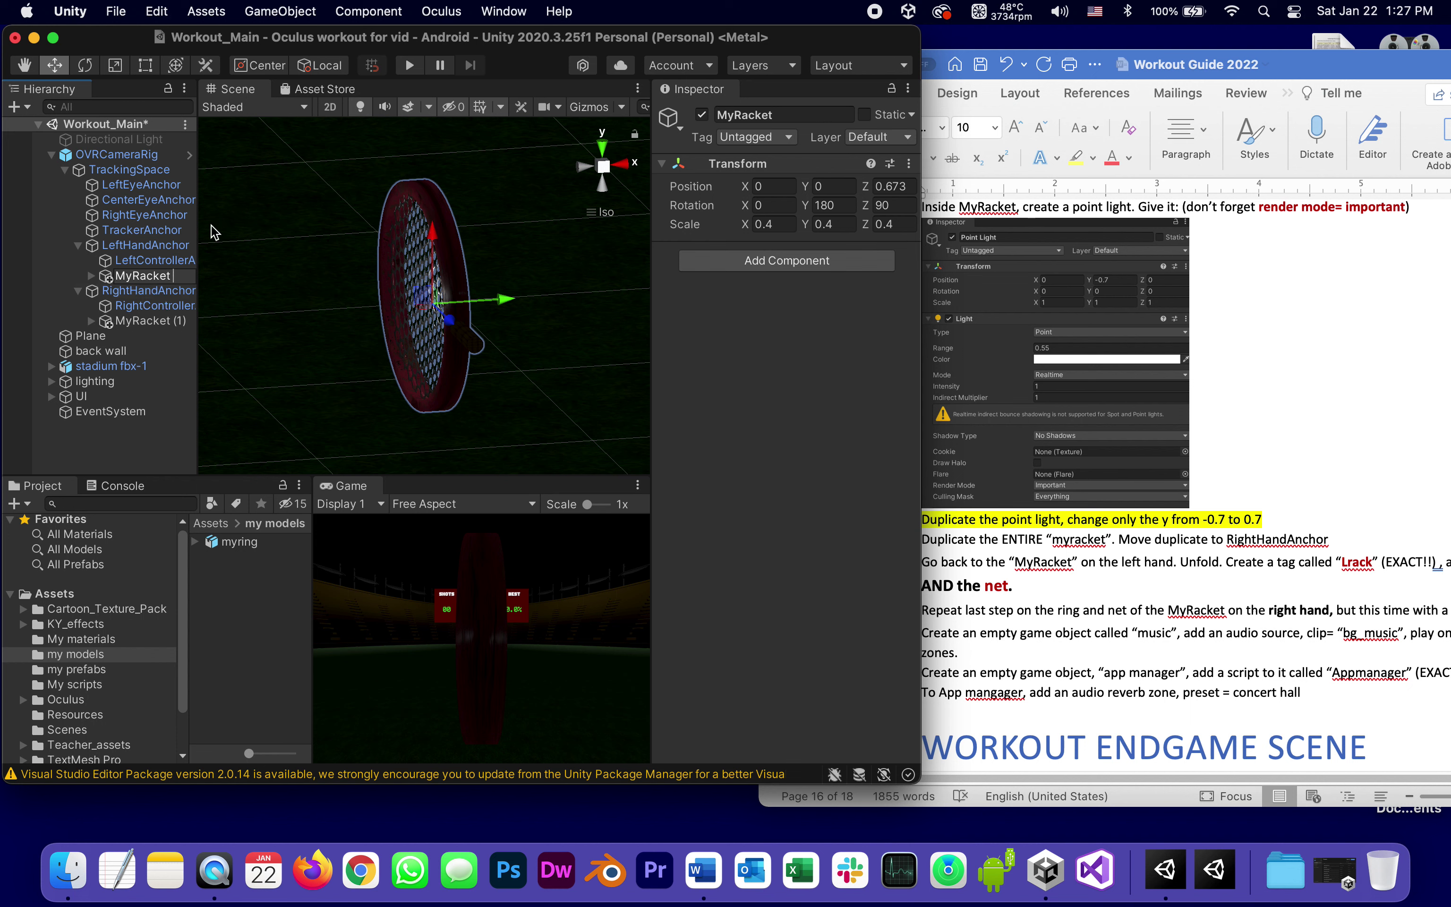
pyautogui.write('L')
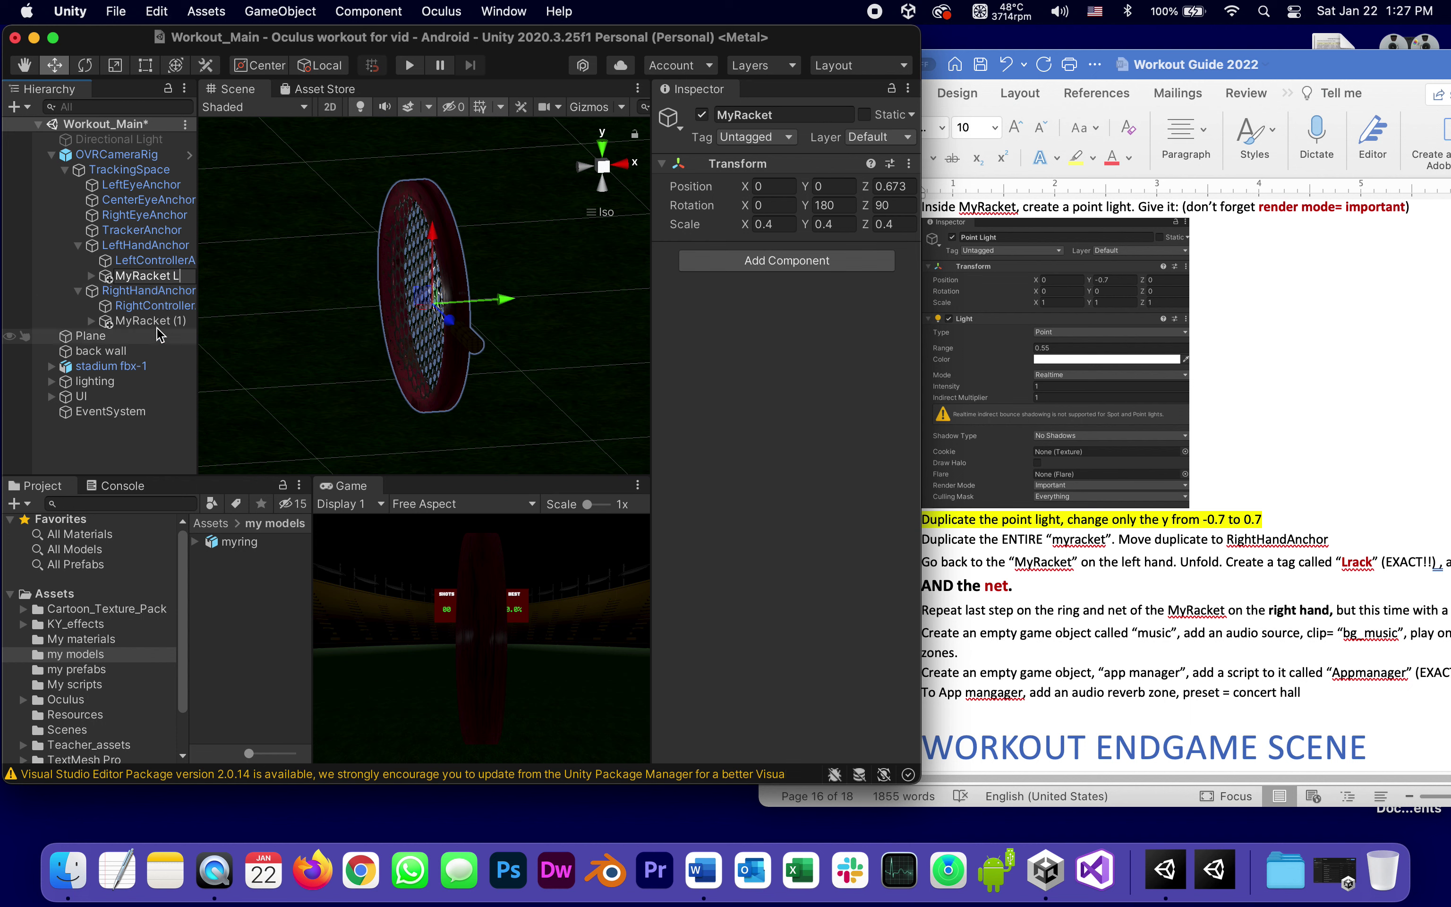
pyautogui.click(169, 323)
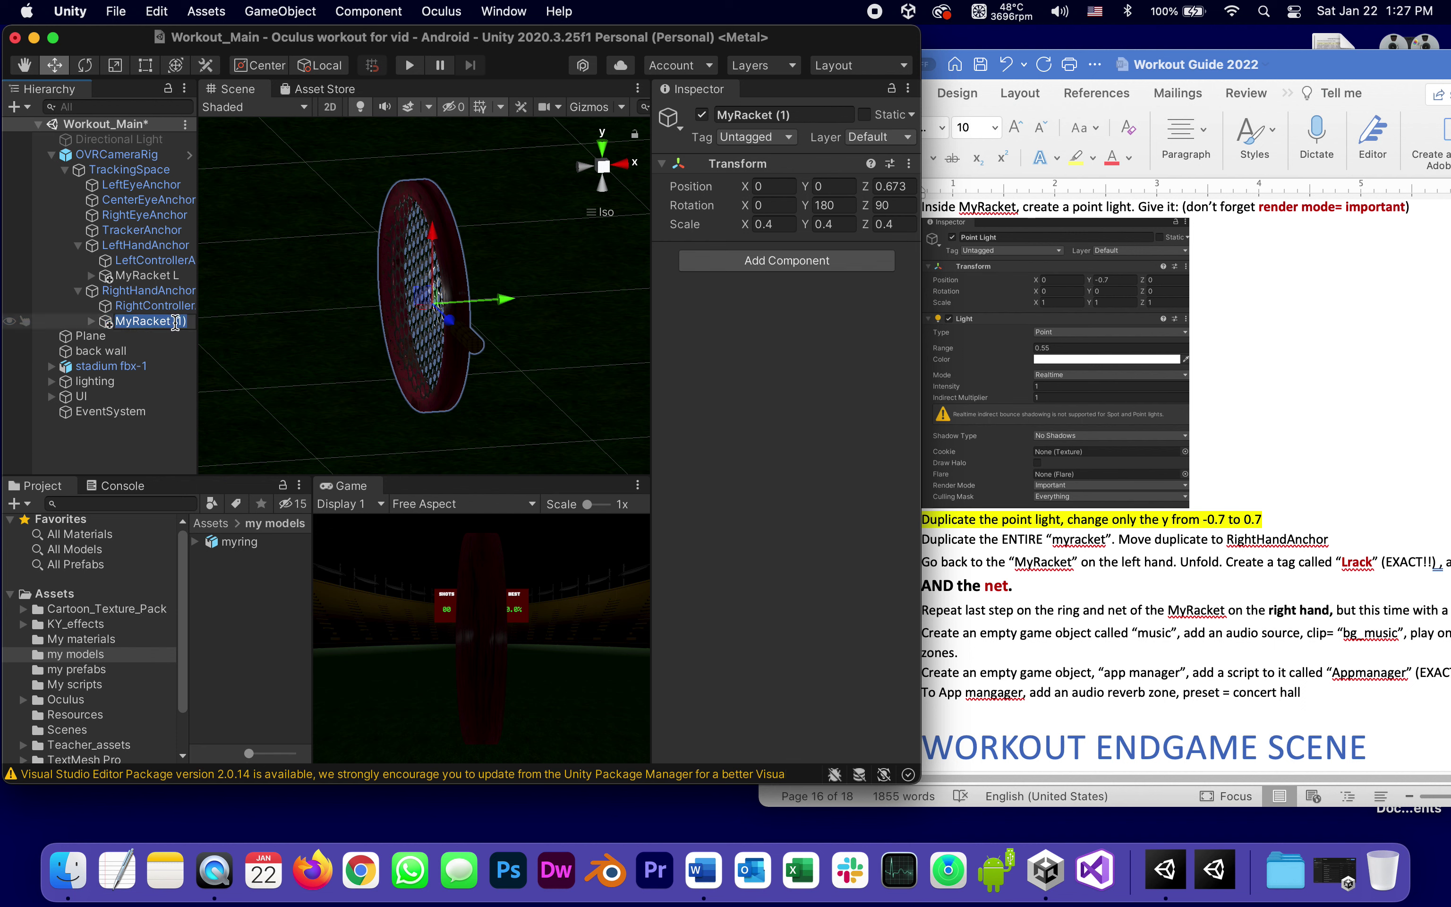
pyautogui.click(180, 324)
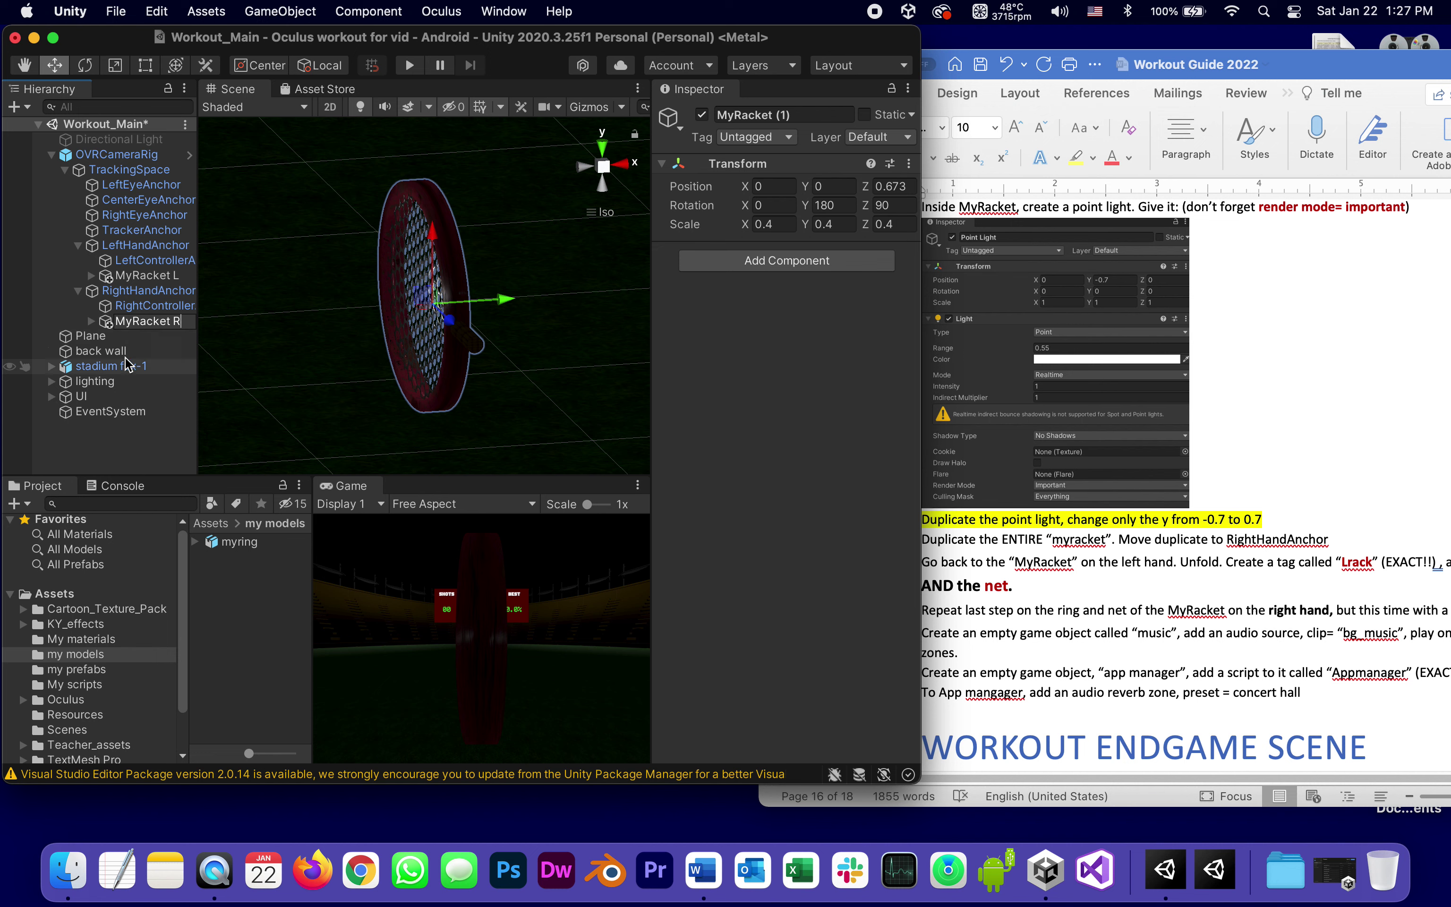
pyautogui.click(108, 326)
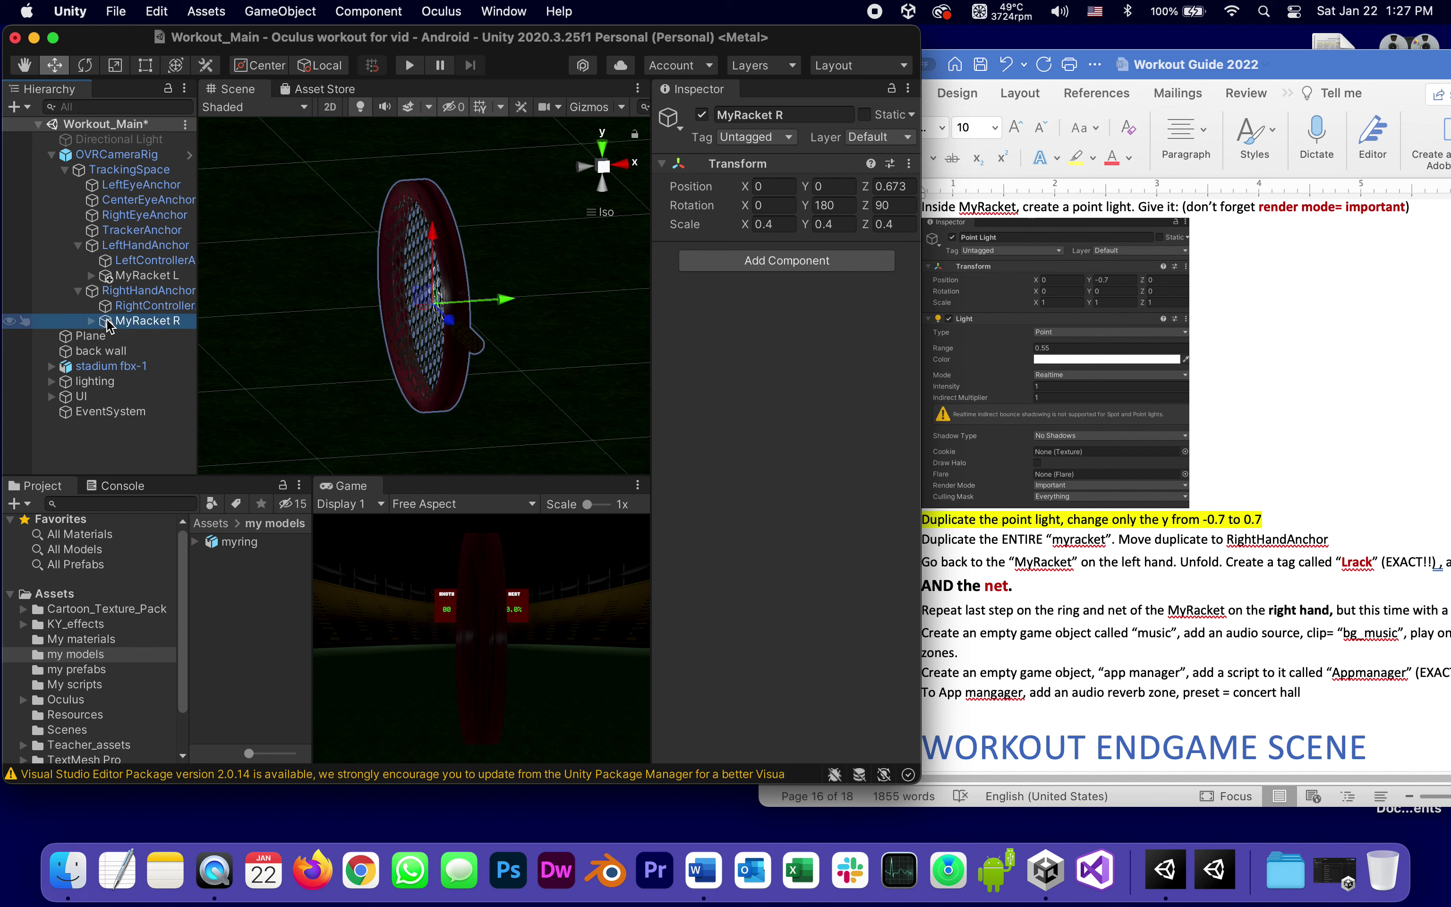
# Check the rackets from side and back views, then read step 73 and select MyRacket L
pyautogui.click(625, 169)
pyautogui.click(625, 169)
pyautogui.click(625, 169)
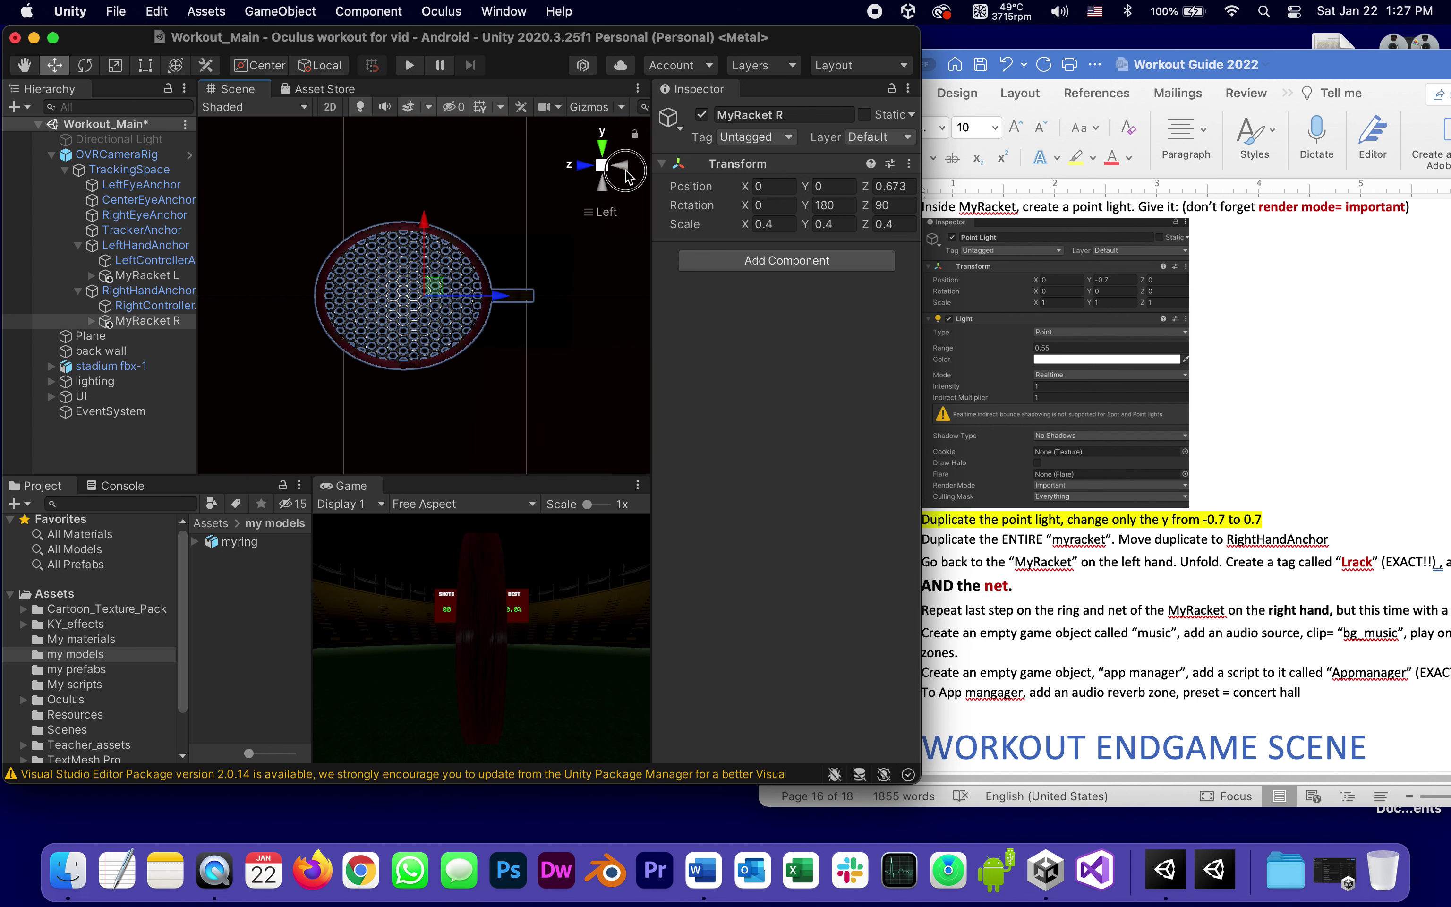
pyautogui.click(626, 169)
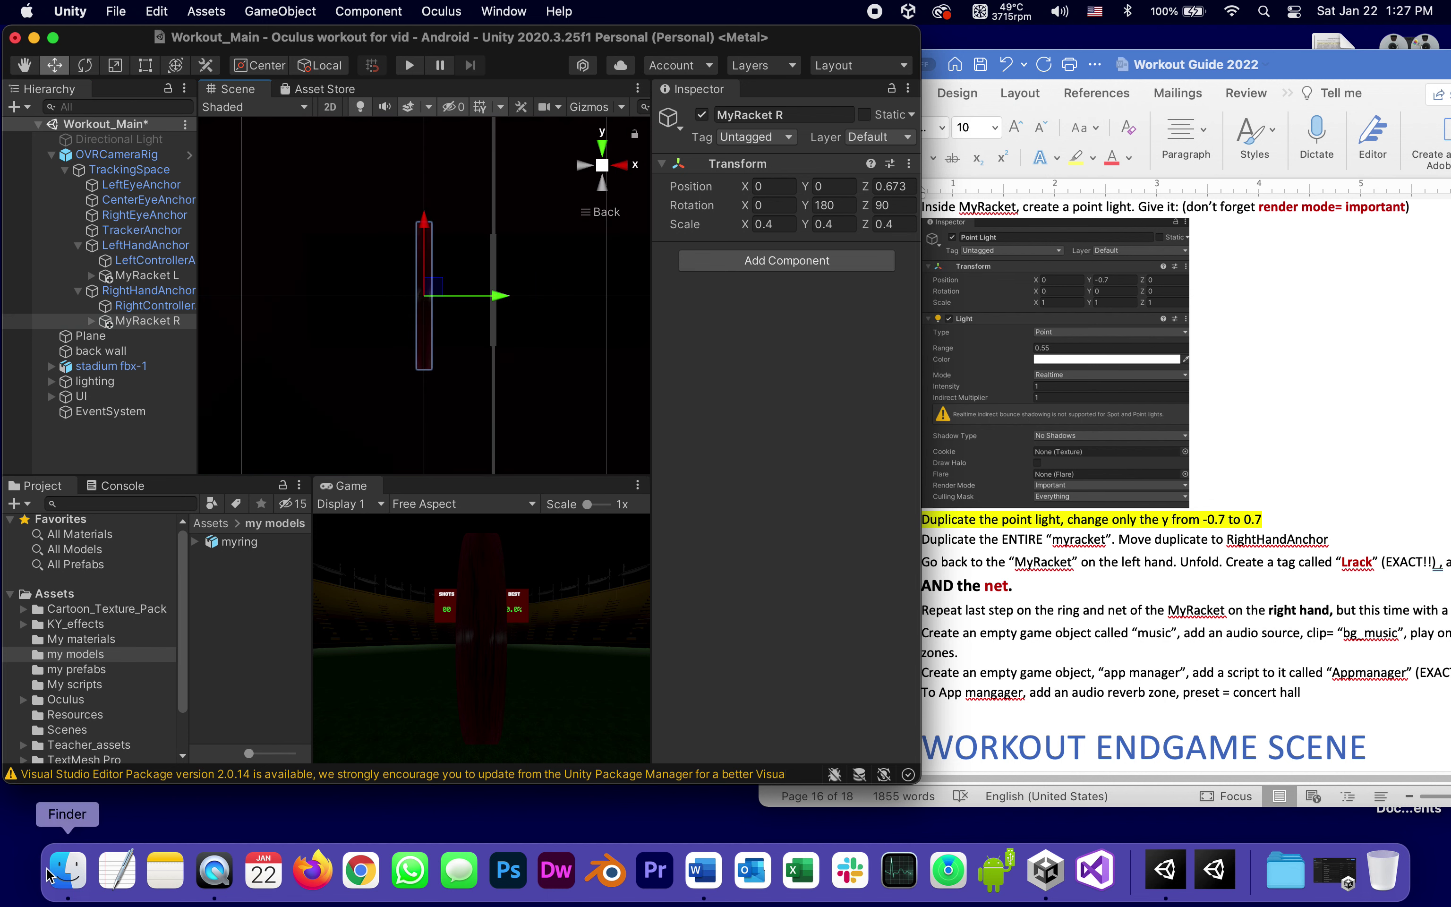
pyautogui.click(1151, 587)
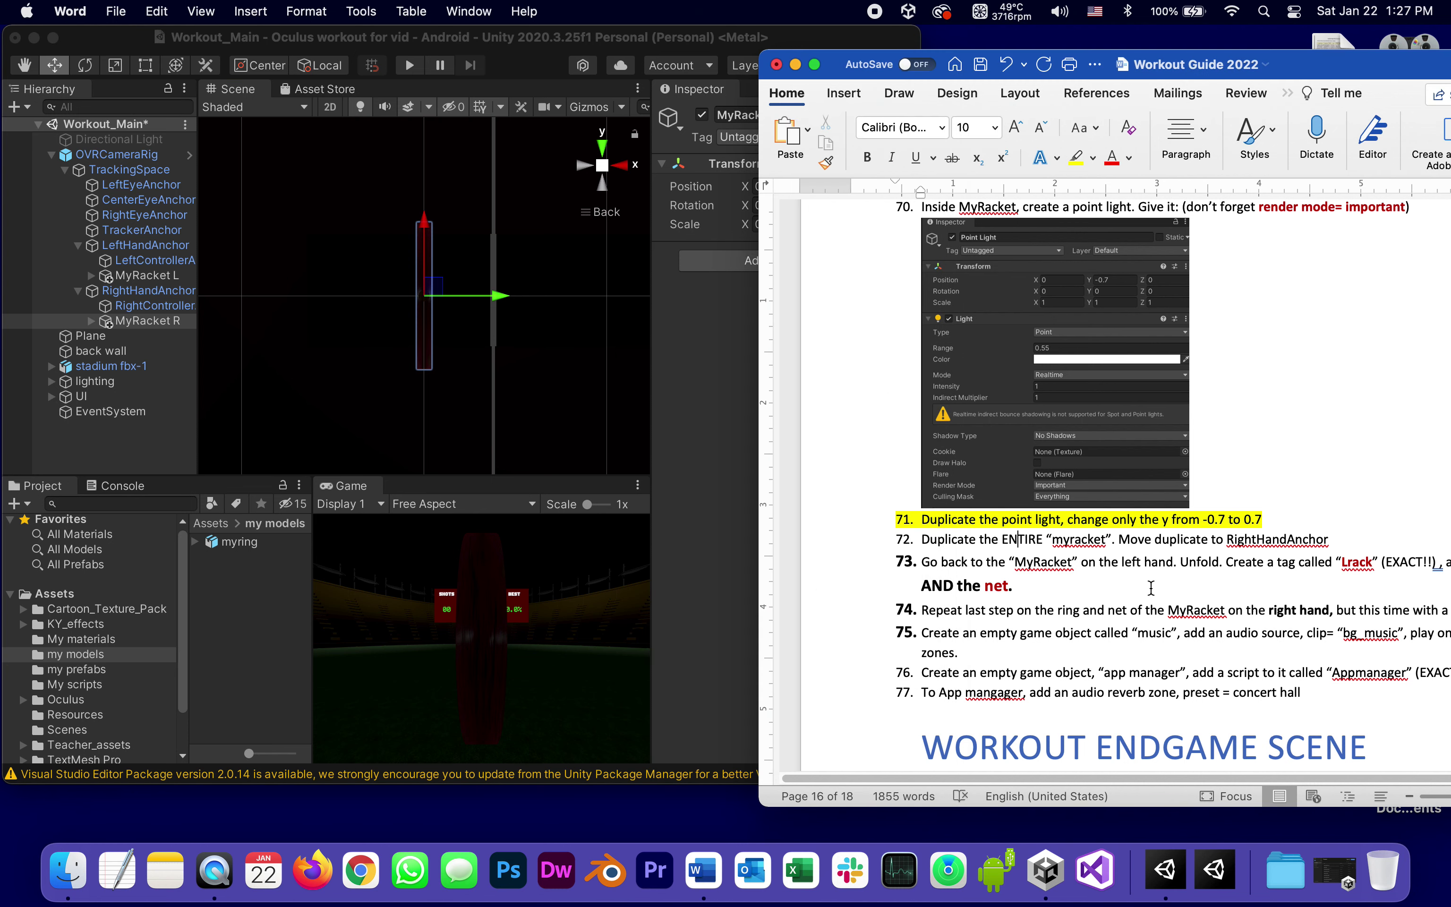
pyautogui.doubleClick(1048, 560)
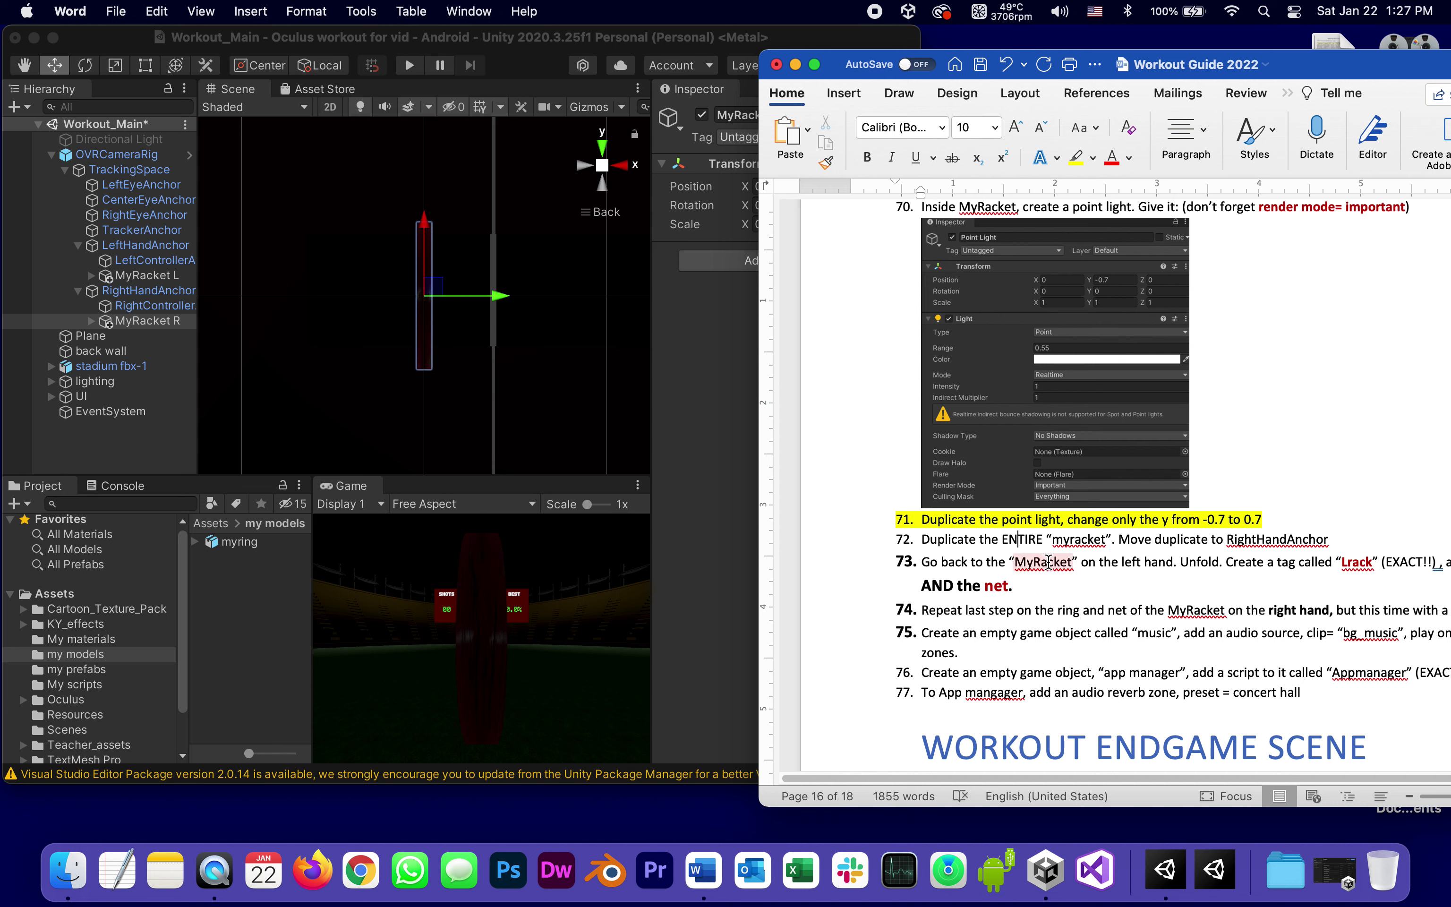
pyautogui.click(106, 278)
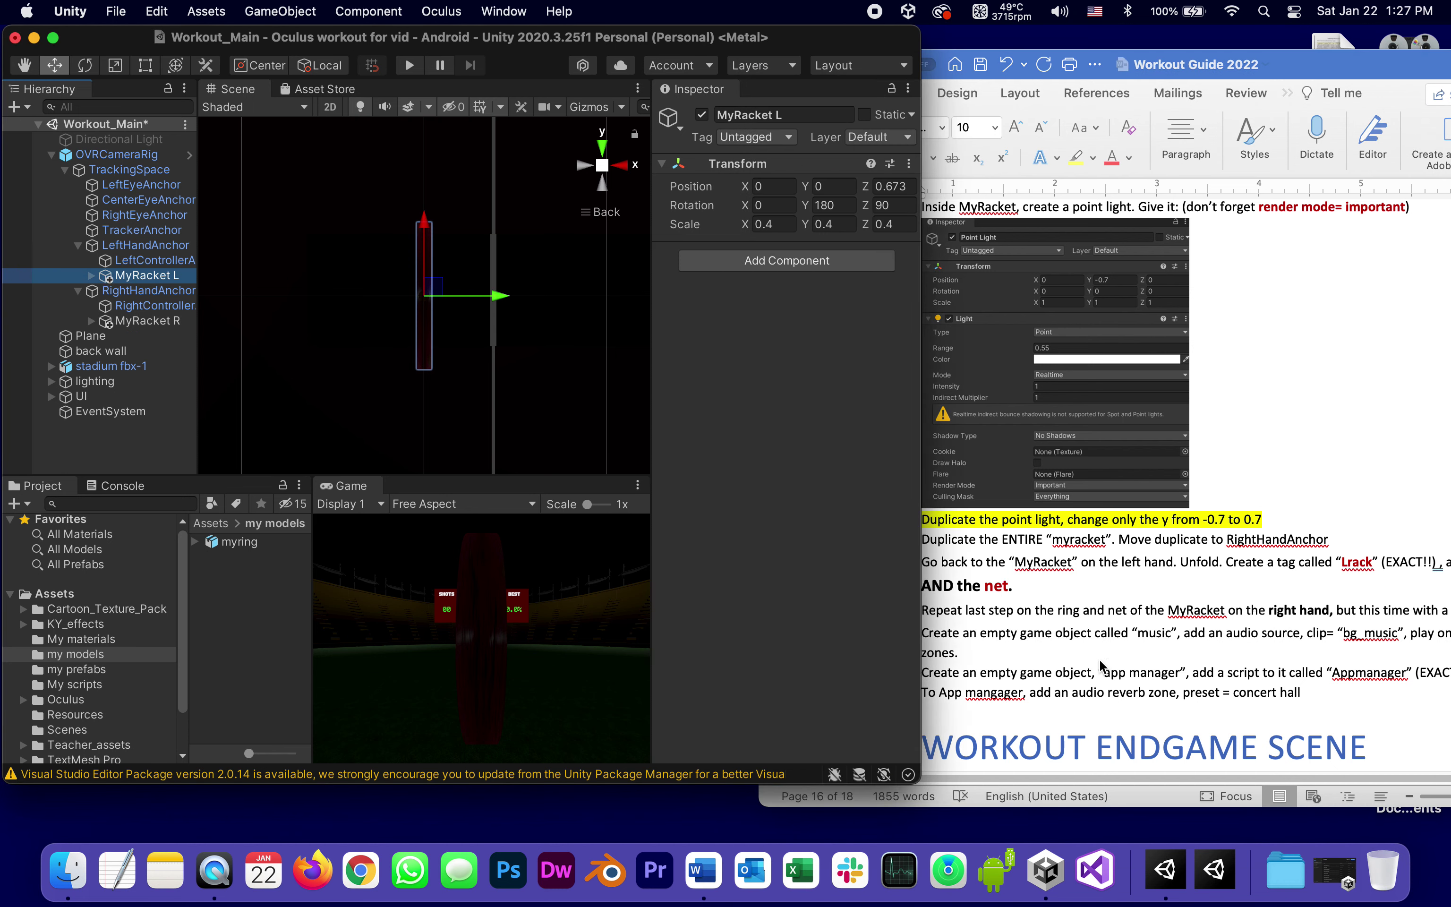
# Shift the guide window left, zoom it to 140%, and check the 'Lrack' tag name in step 73
pyautogui.click(1183, 577)
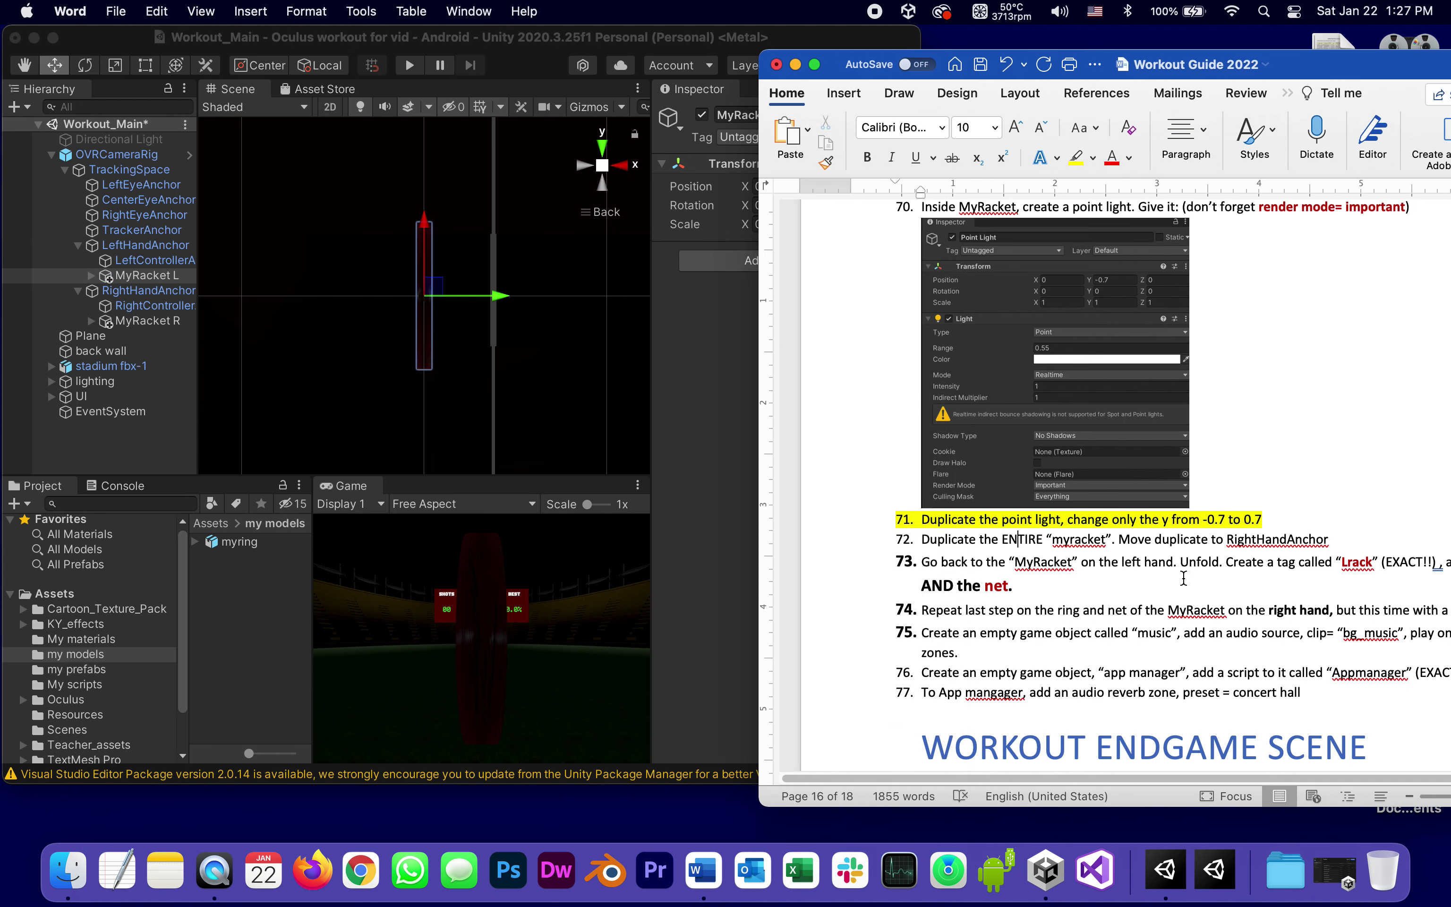
pyautogui.moveTo(1395, 71); pyautogui.dragTo(1177, 60)
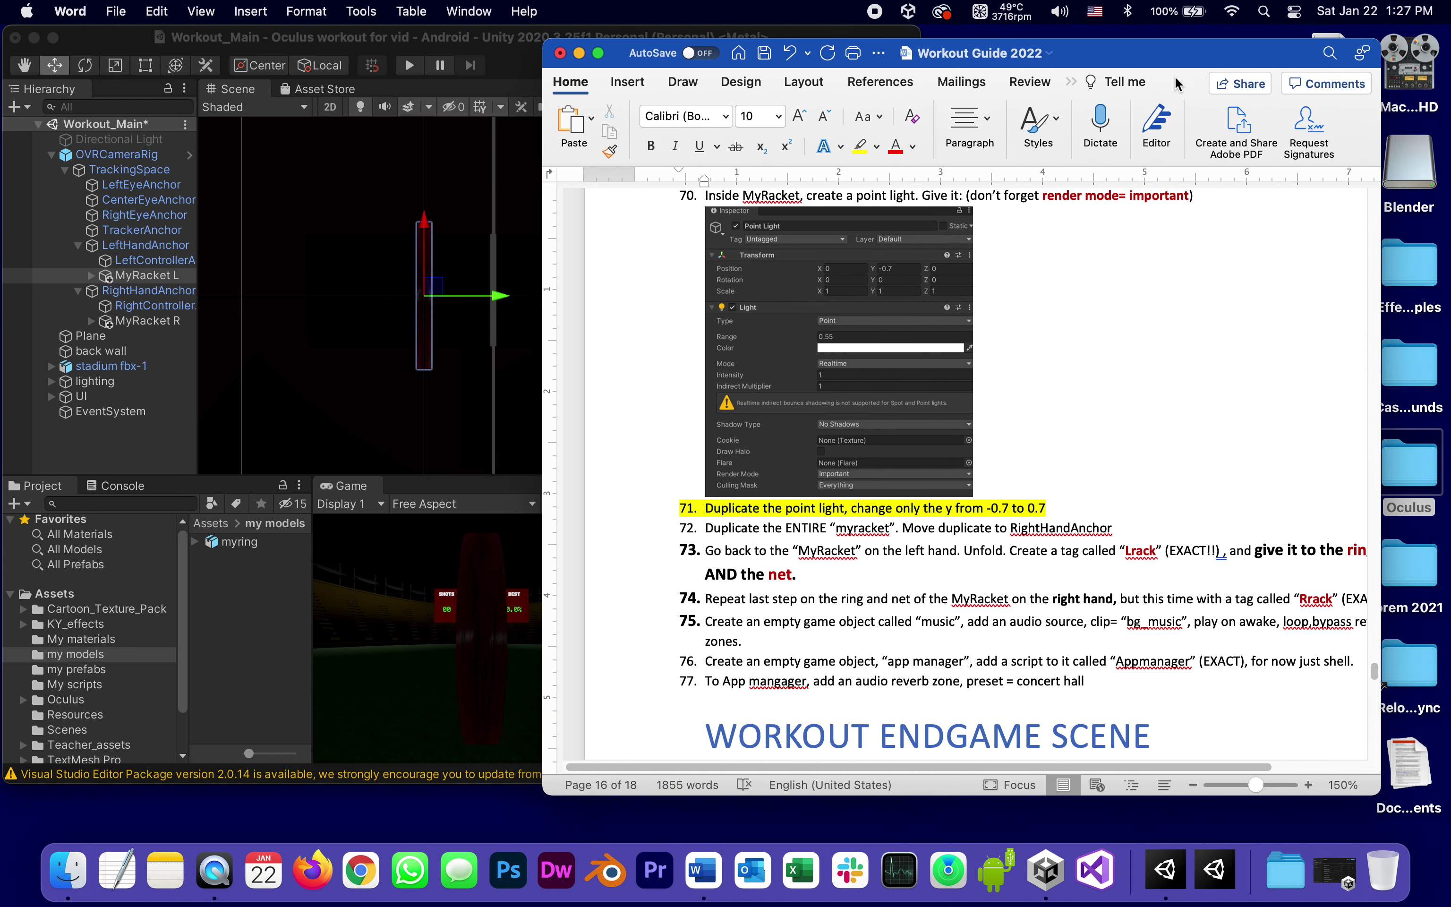
pyautogui.click(1192, 784)
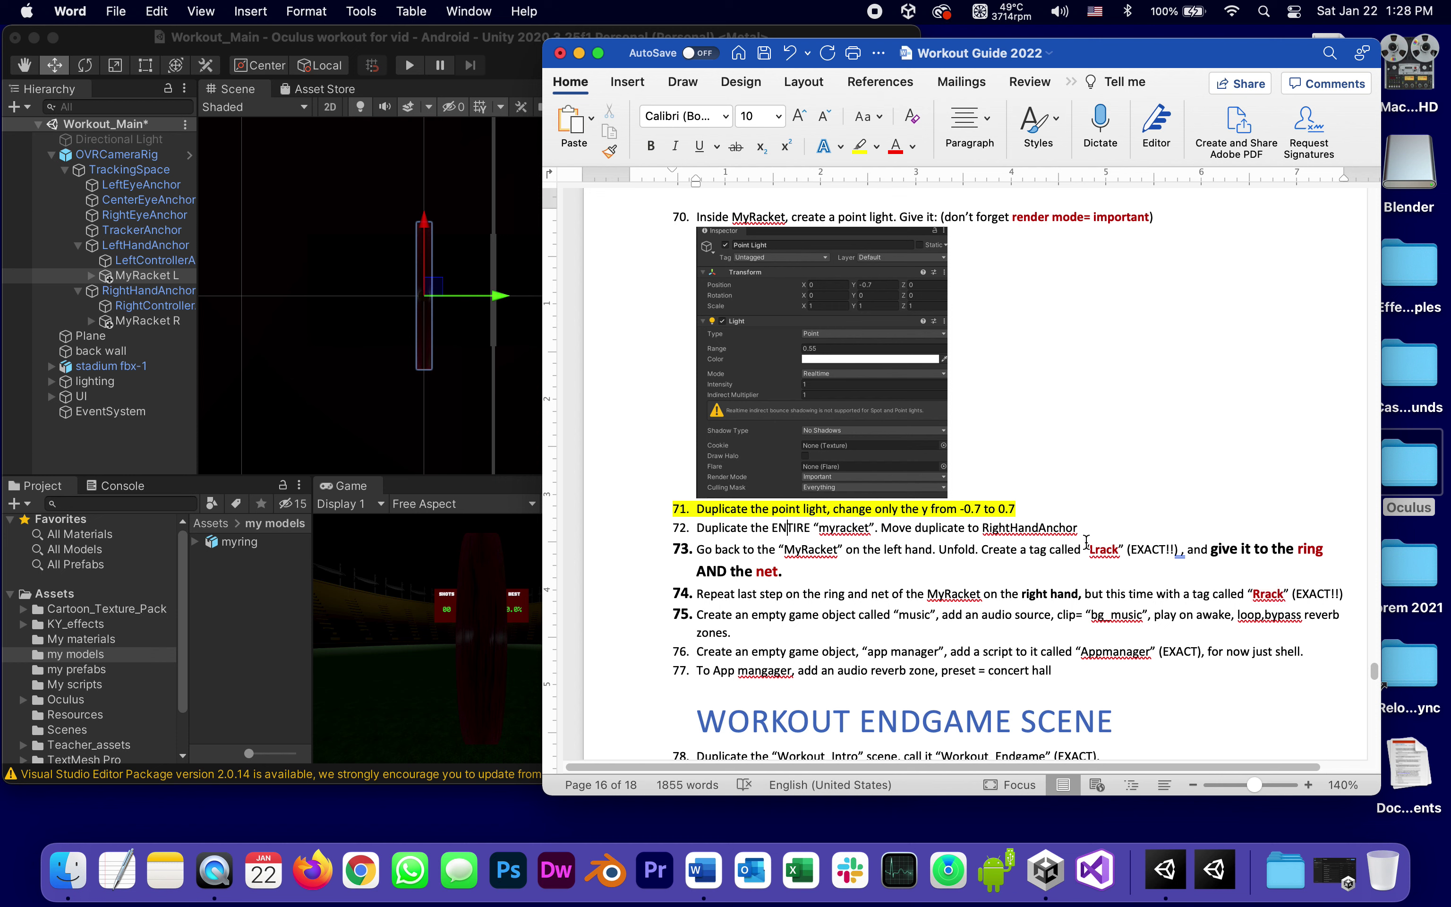
pyautogui.doubleClick(1096, 547)
pyautogui.click(1244, 548)
# Expand MyRacket L, select myring, and create a new tag named 'Lrack'
pyautogui.click(113, 275)
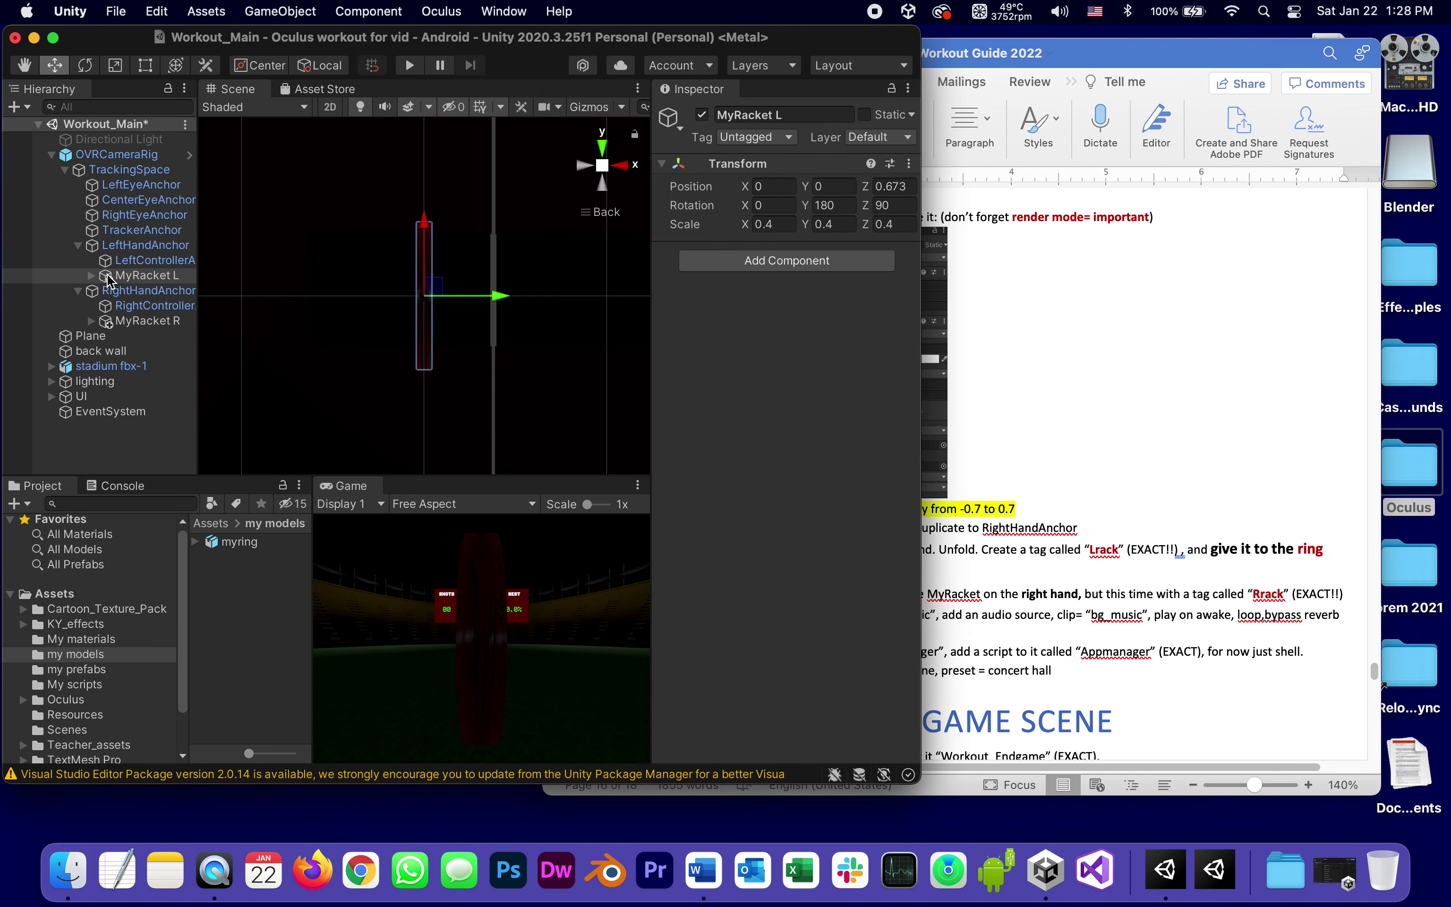
pyautogui.click(92, 275)
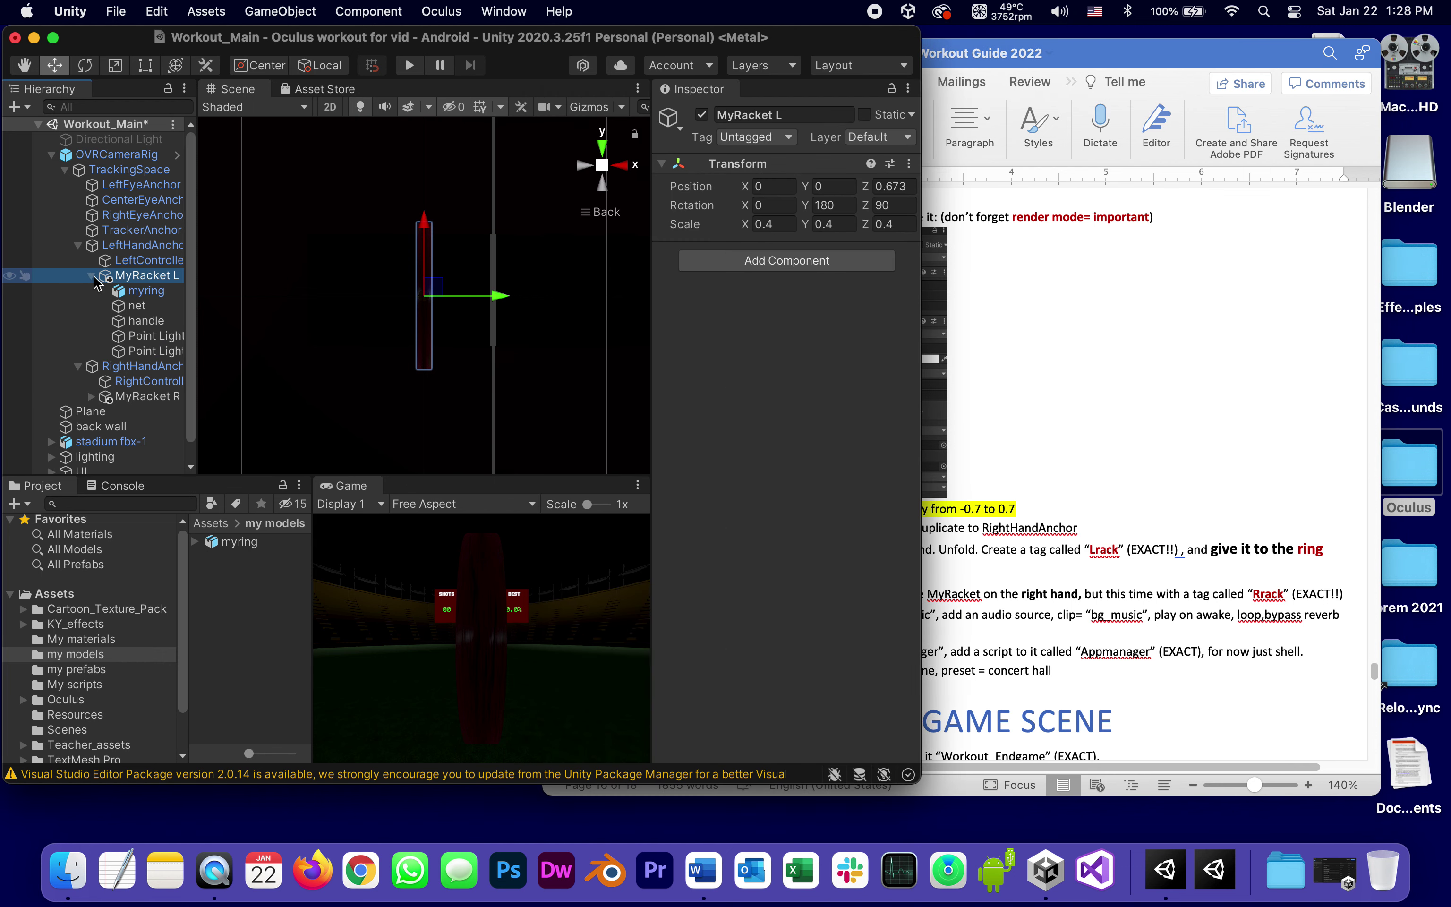
pyautogui.click(118, 291)
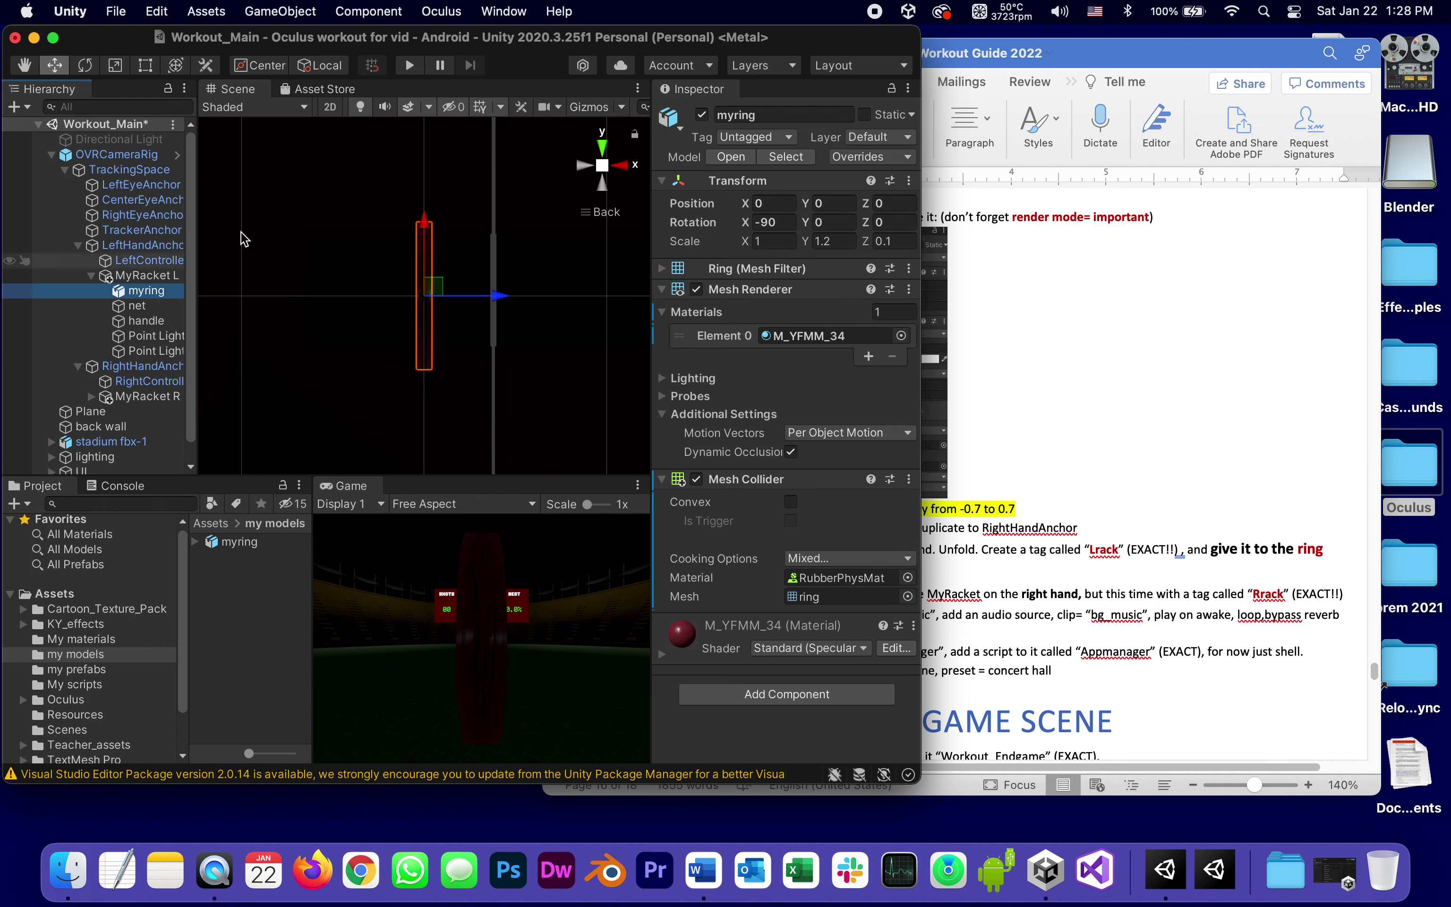
pyautogui.click(751, 140)
pyautogui.click(770, 300)
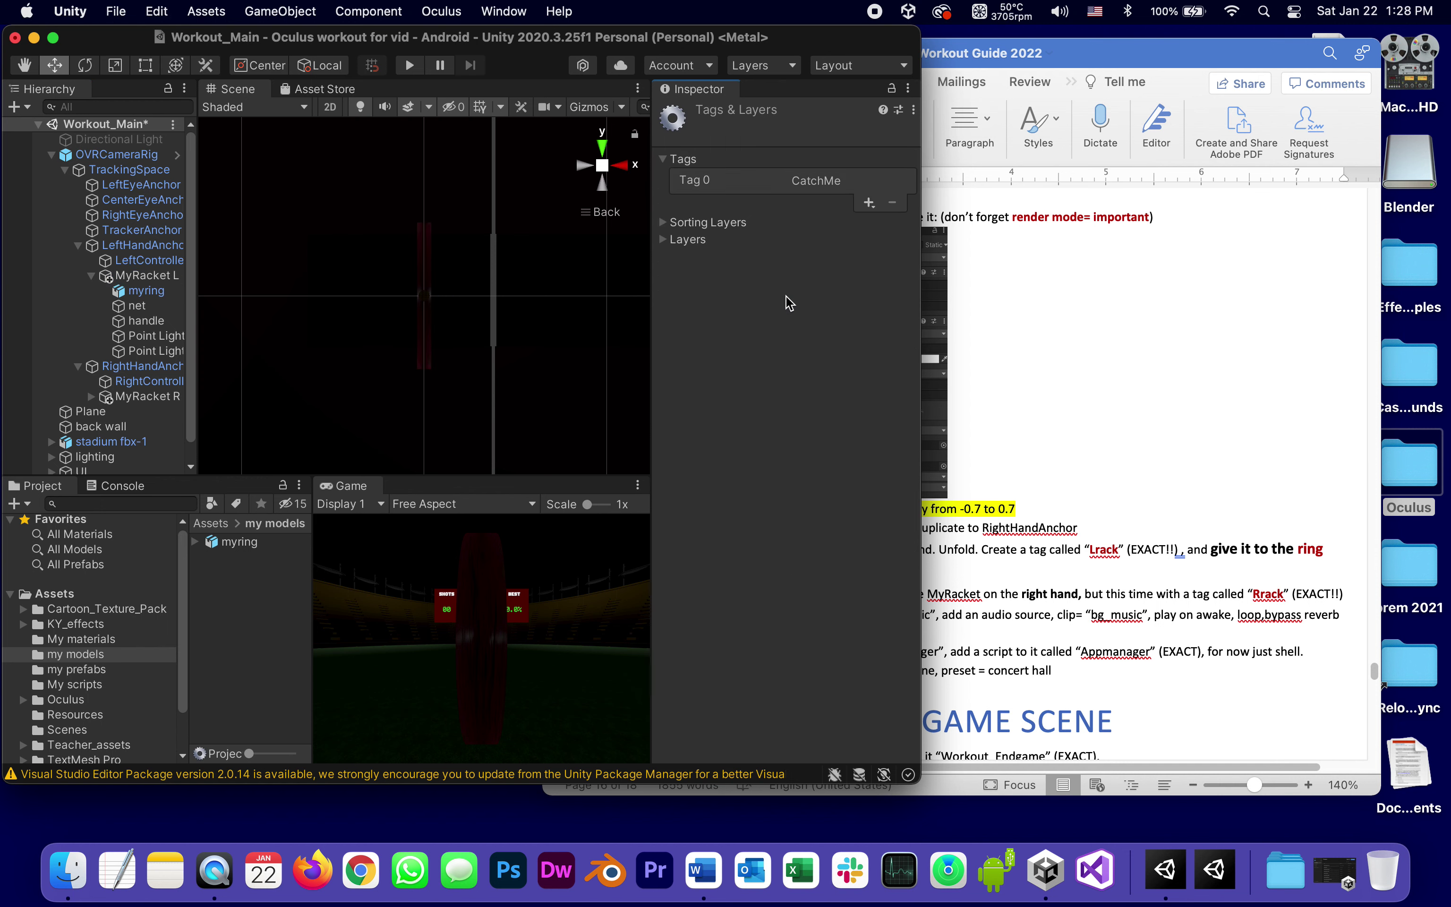
pyautogui.click(869, 202)
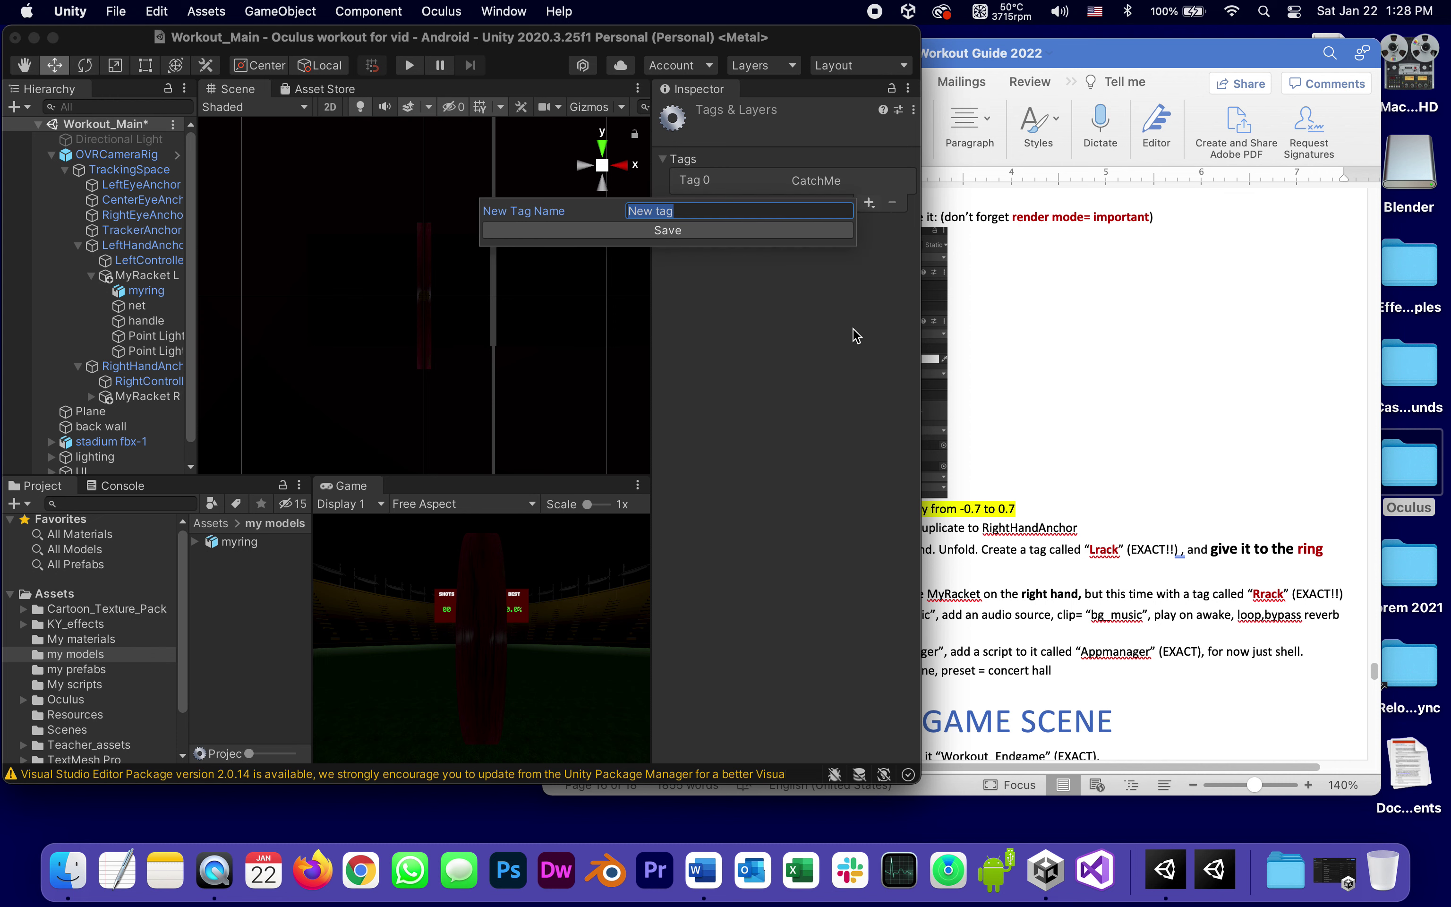
pyautogui.write('Lrack')
pyautogui.click(740, 236)
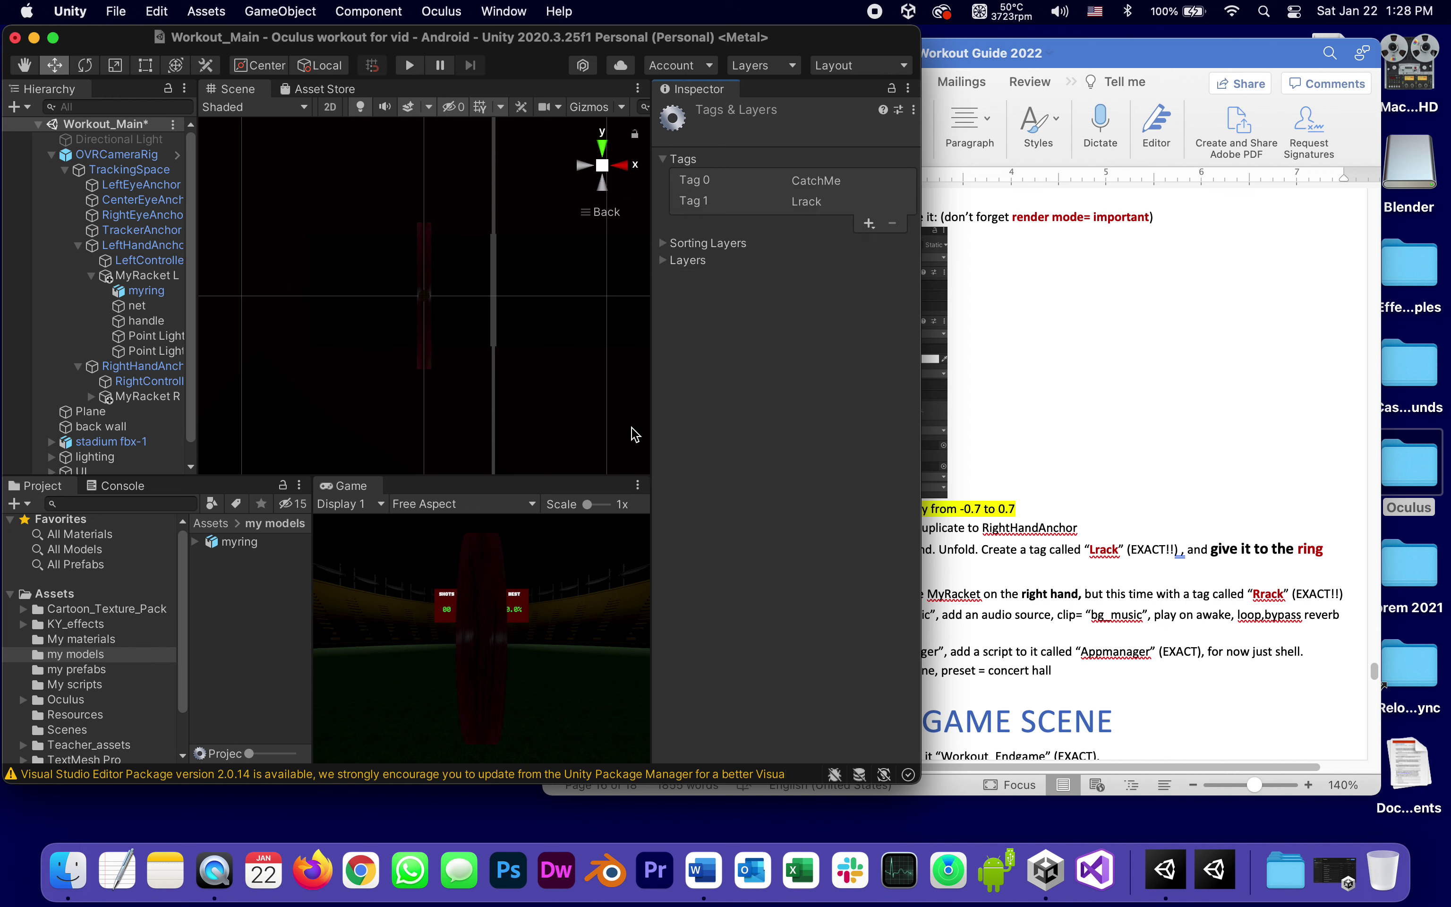
# Set the Tag of myring and net under MyRacket L to Lrack
pyautogui.click(119, 292)
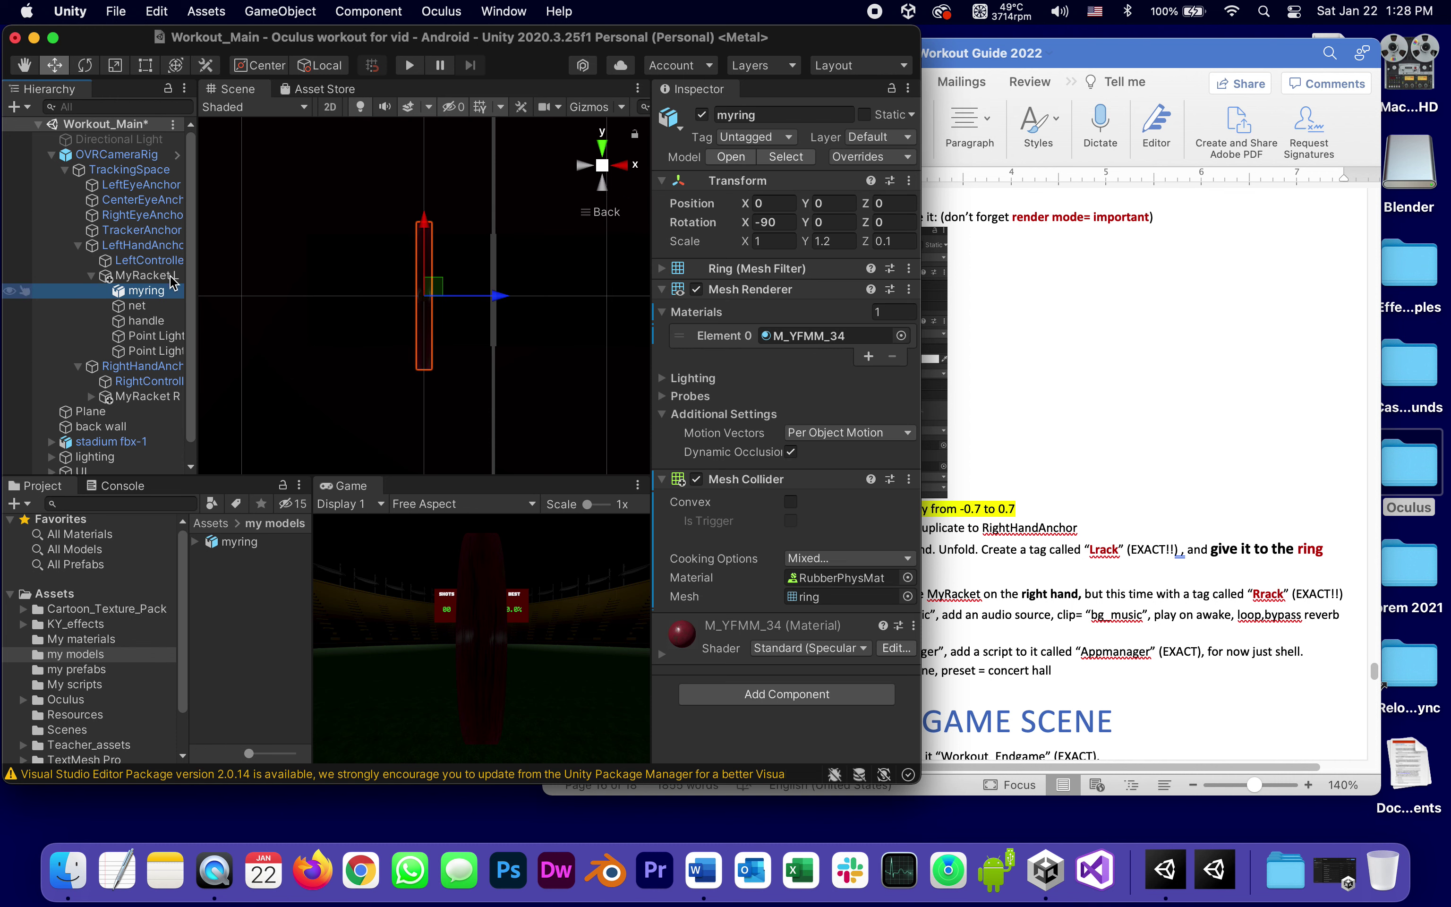
pyautogui.click(727, 138)
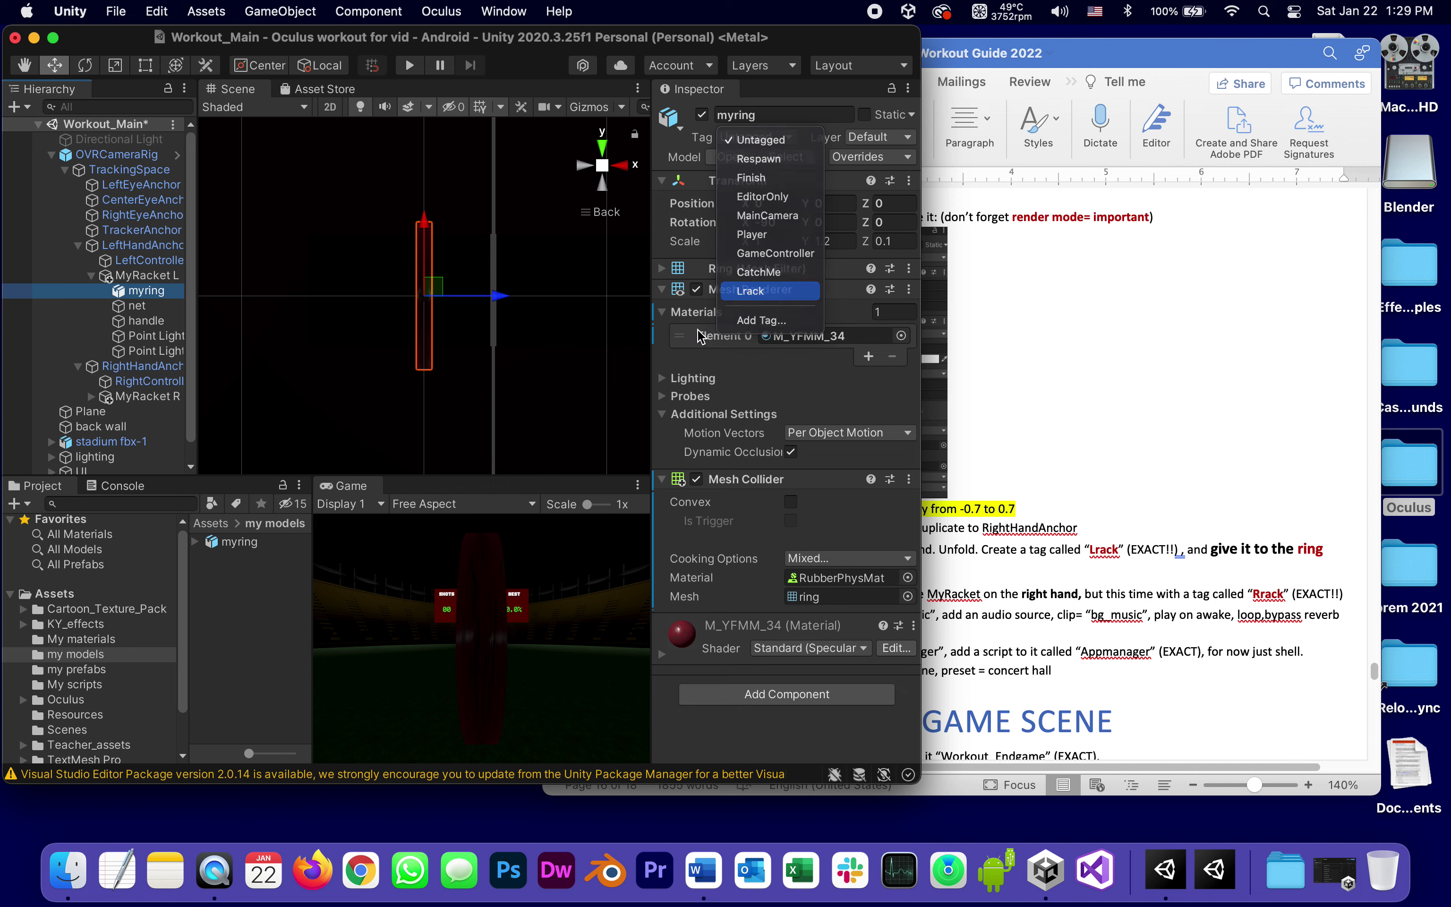
pyautogui.click(753, 291)
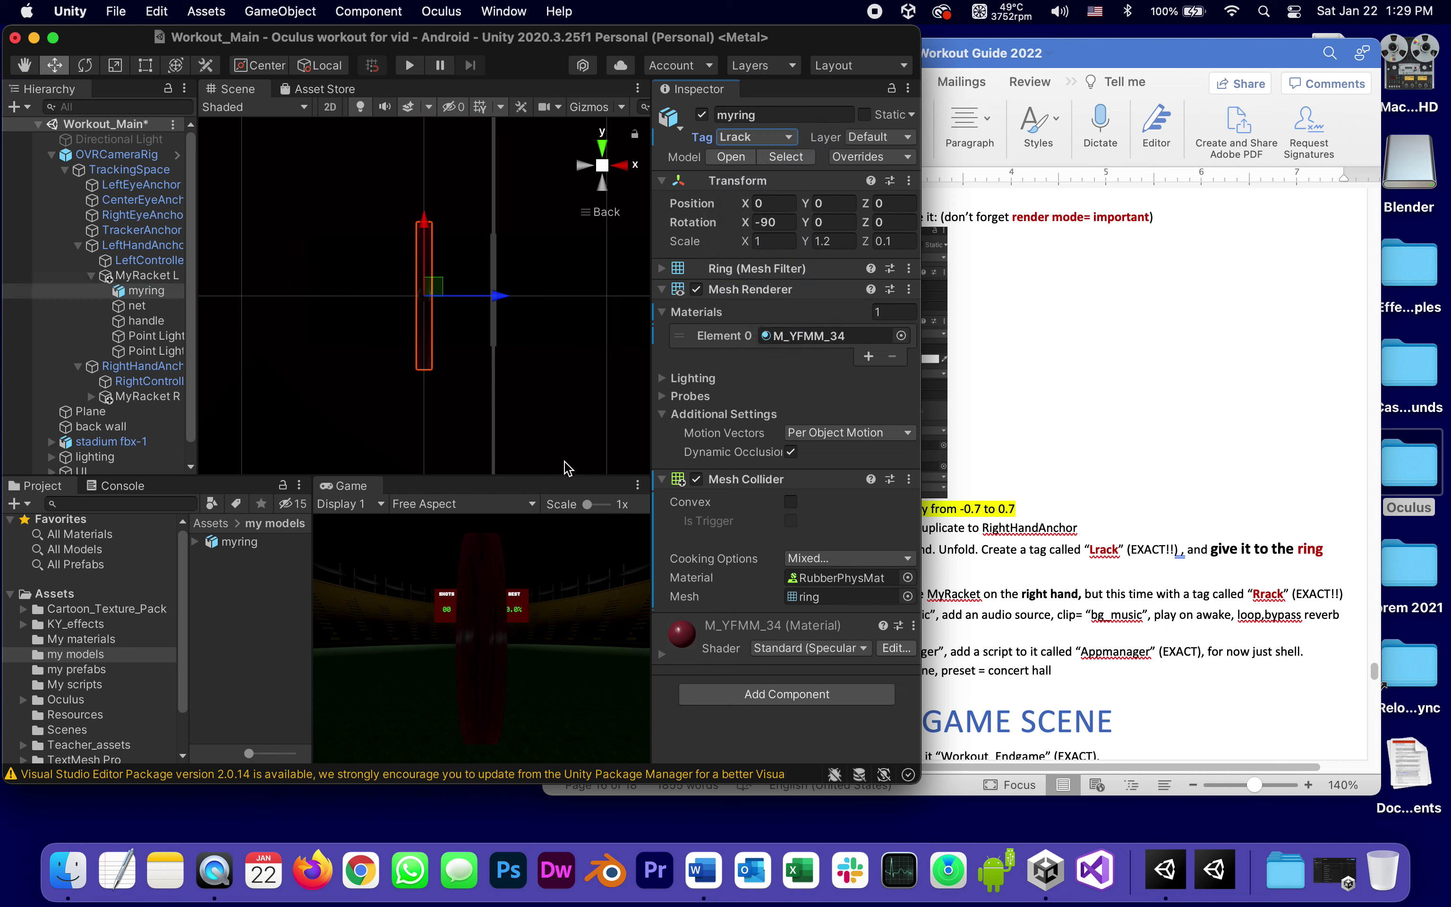
pyautogui.click(118, 311)
pyautogui.click(743, 138)
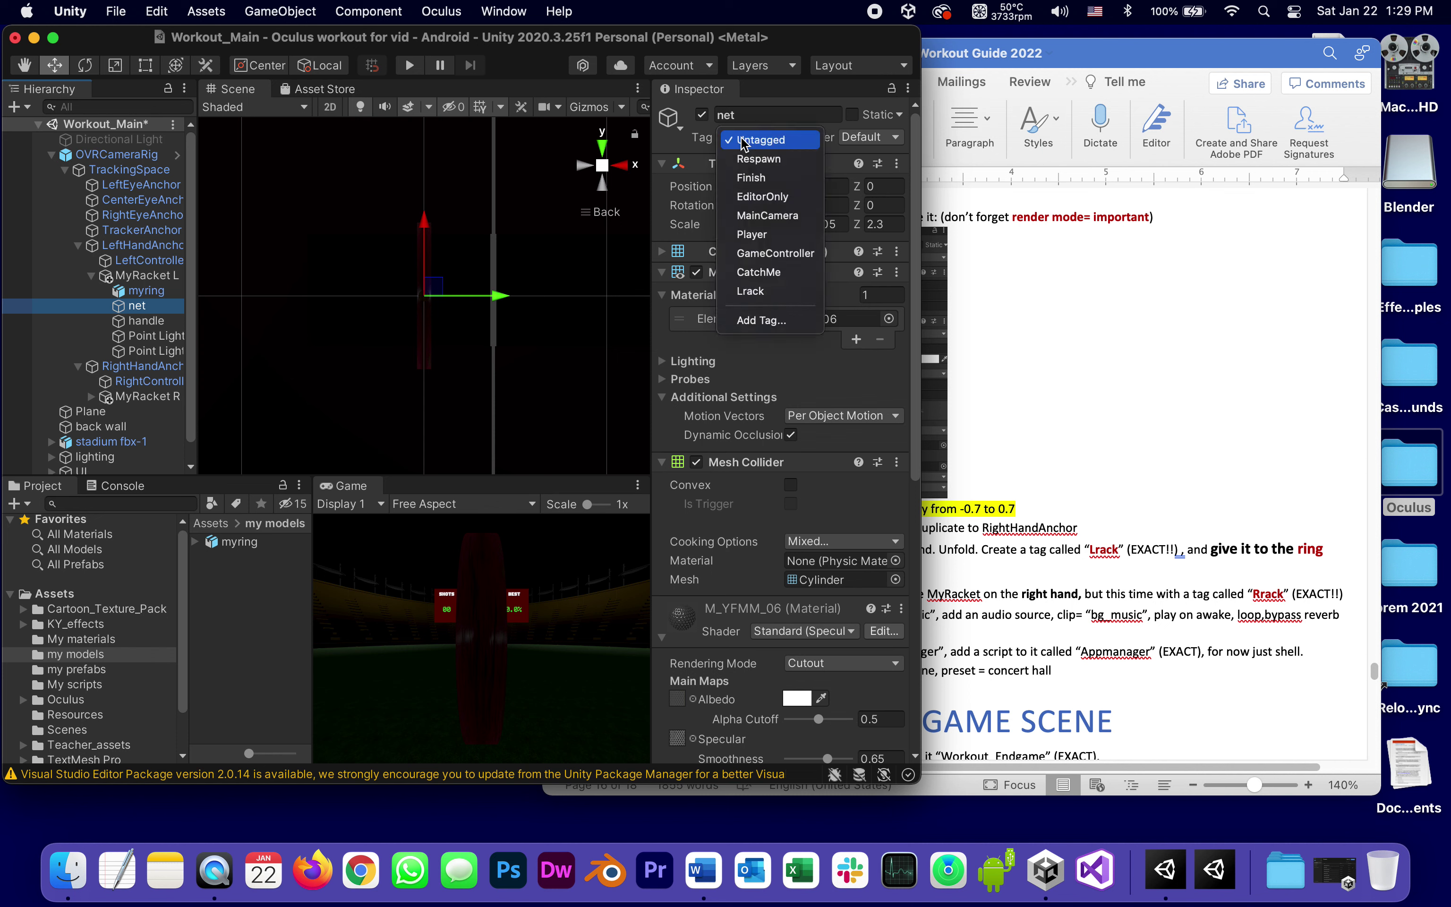
pyautogui.click(751, 291)
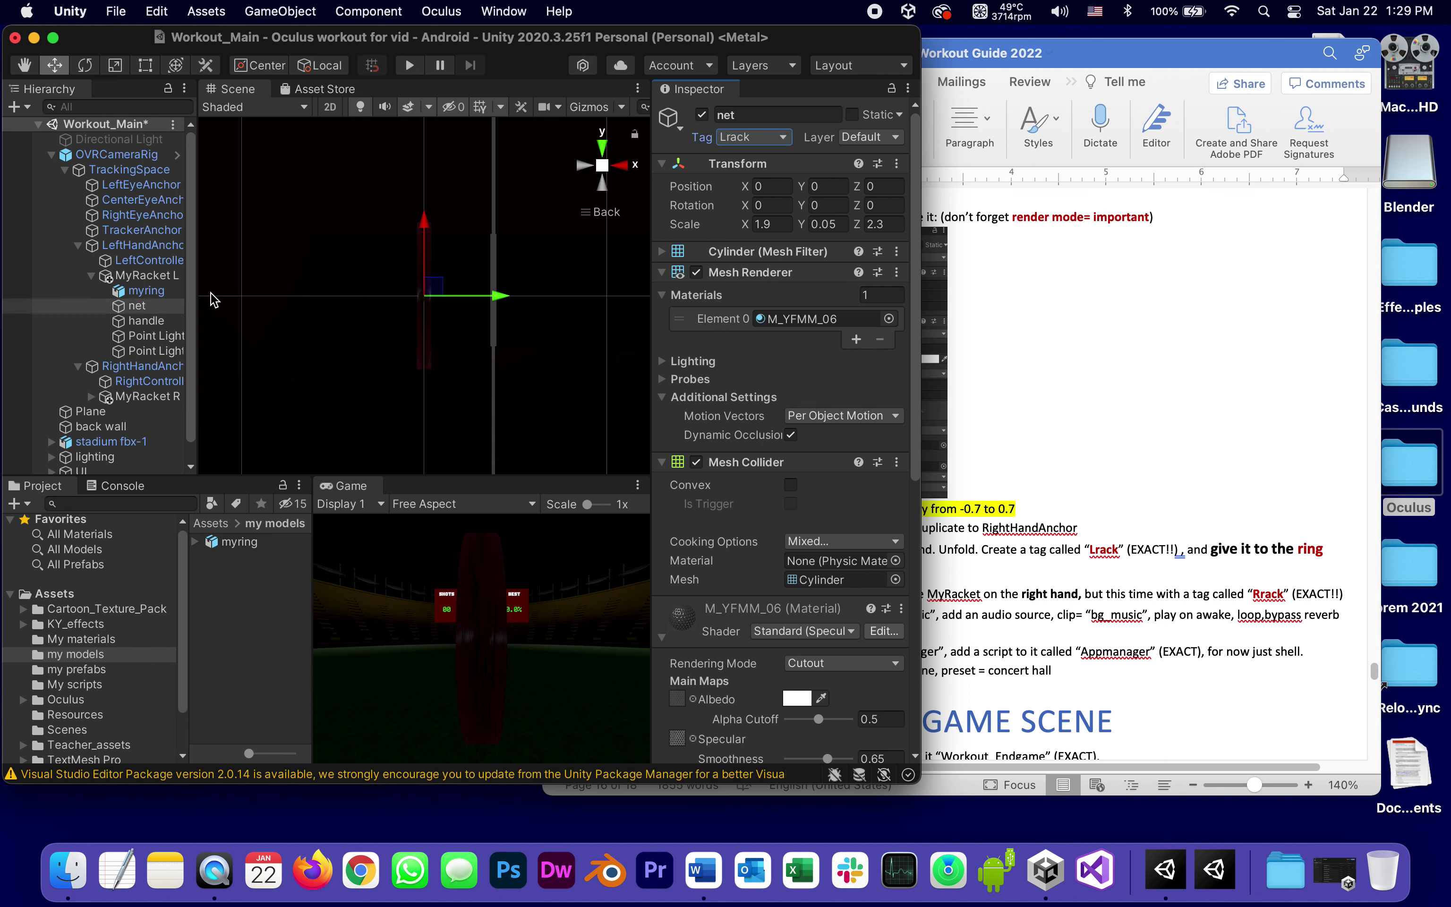
pyautogui.click(1096, 579)
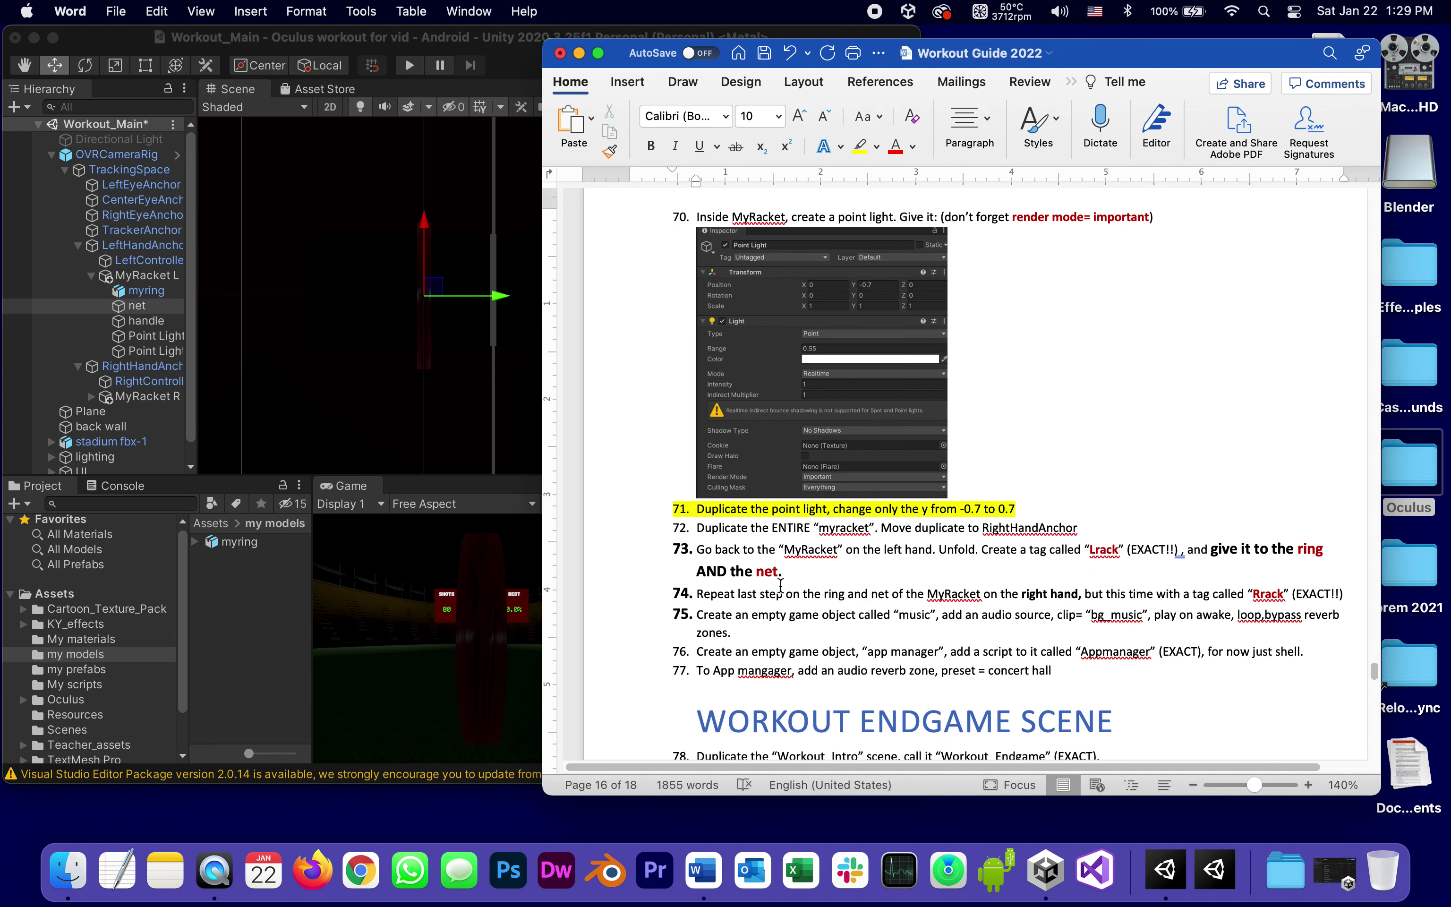
# Apply yellow highlighting to step 73 about the Lrack tag, then deselect it
pyautogui.moveTo(783, 575); pyautogui.dragTo(645, 548)
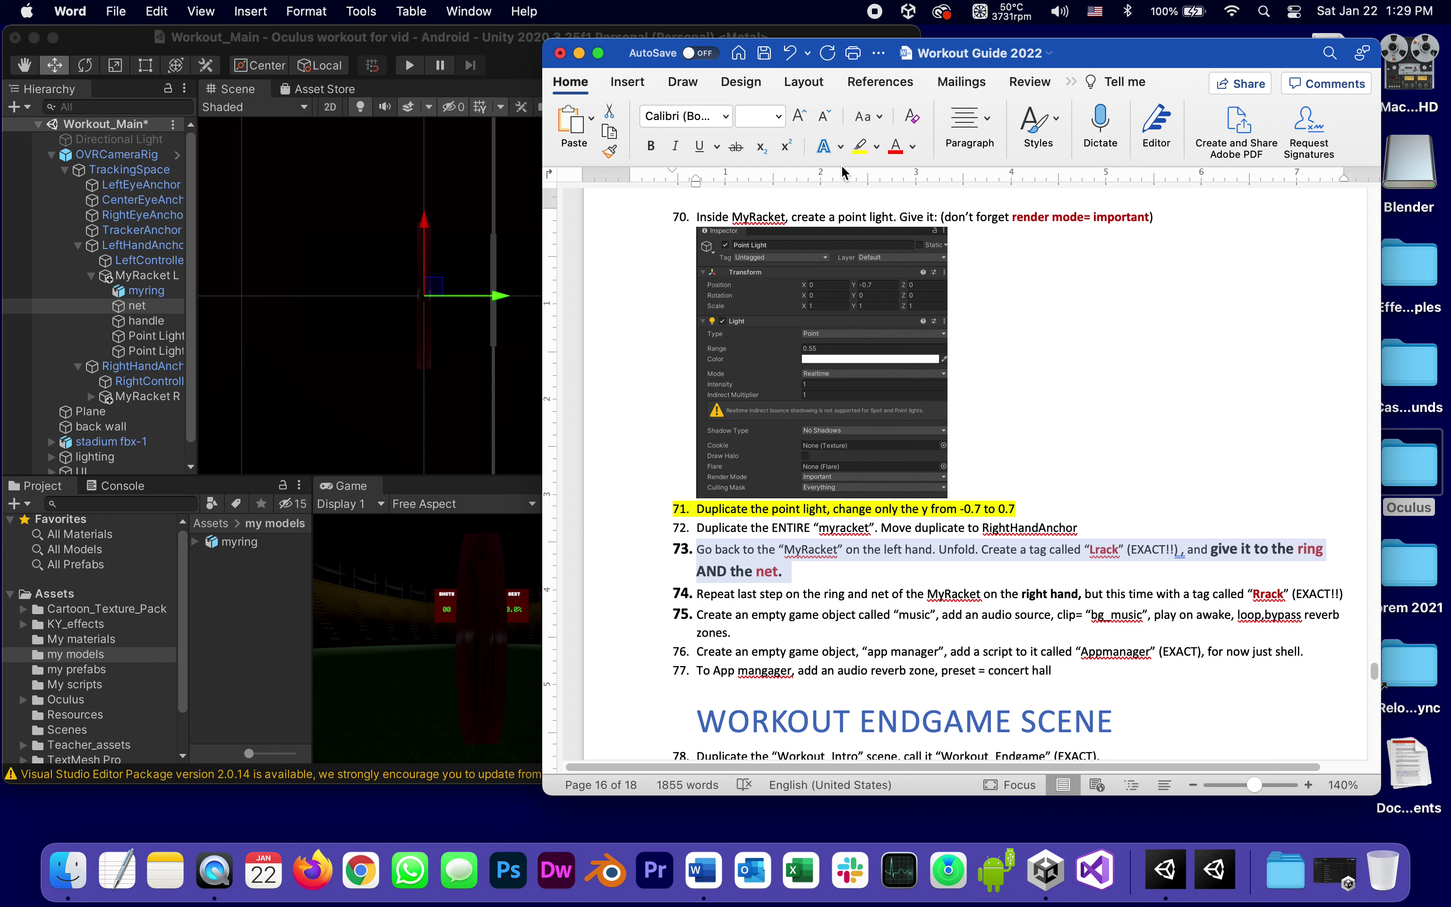
pyautogui.click(860, 146)
pyautogui.click(780, 594)
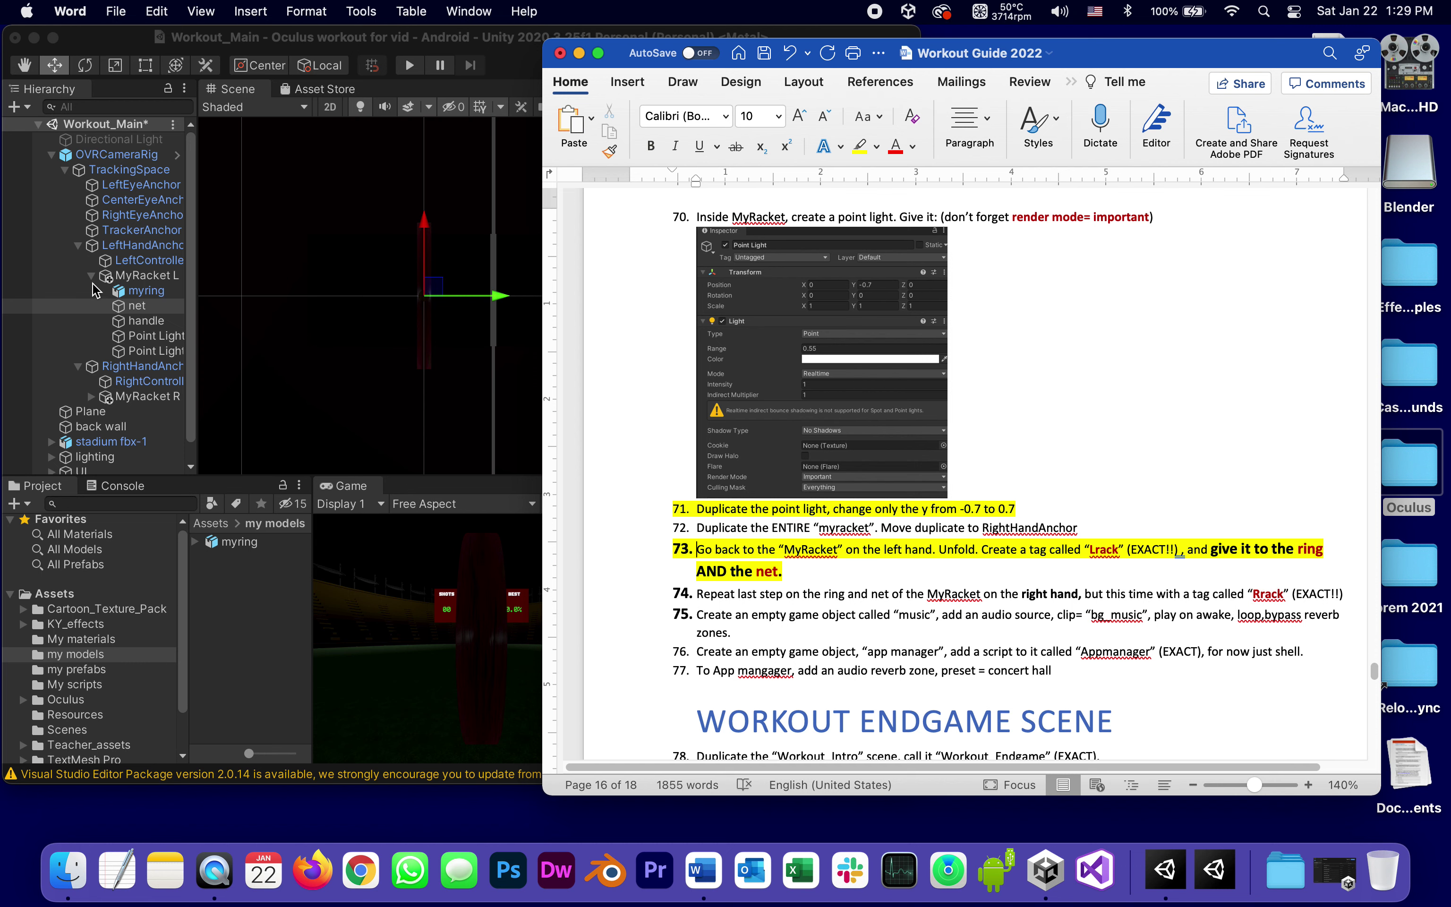
# Select myring under MyRacket R and add a new 'Rrack' tag through Add Tag
pyautogui.click(105, 400)
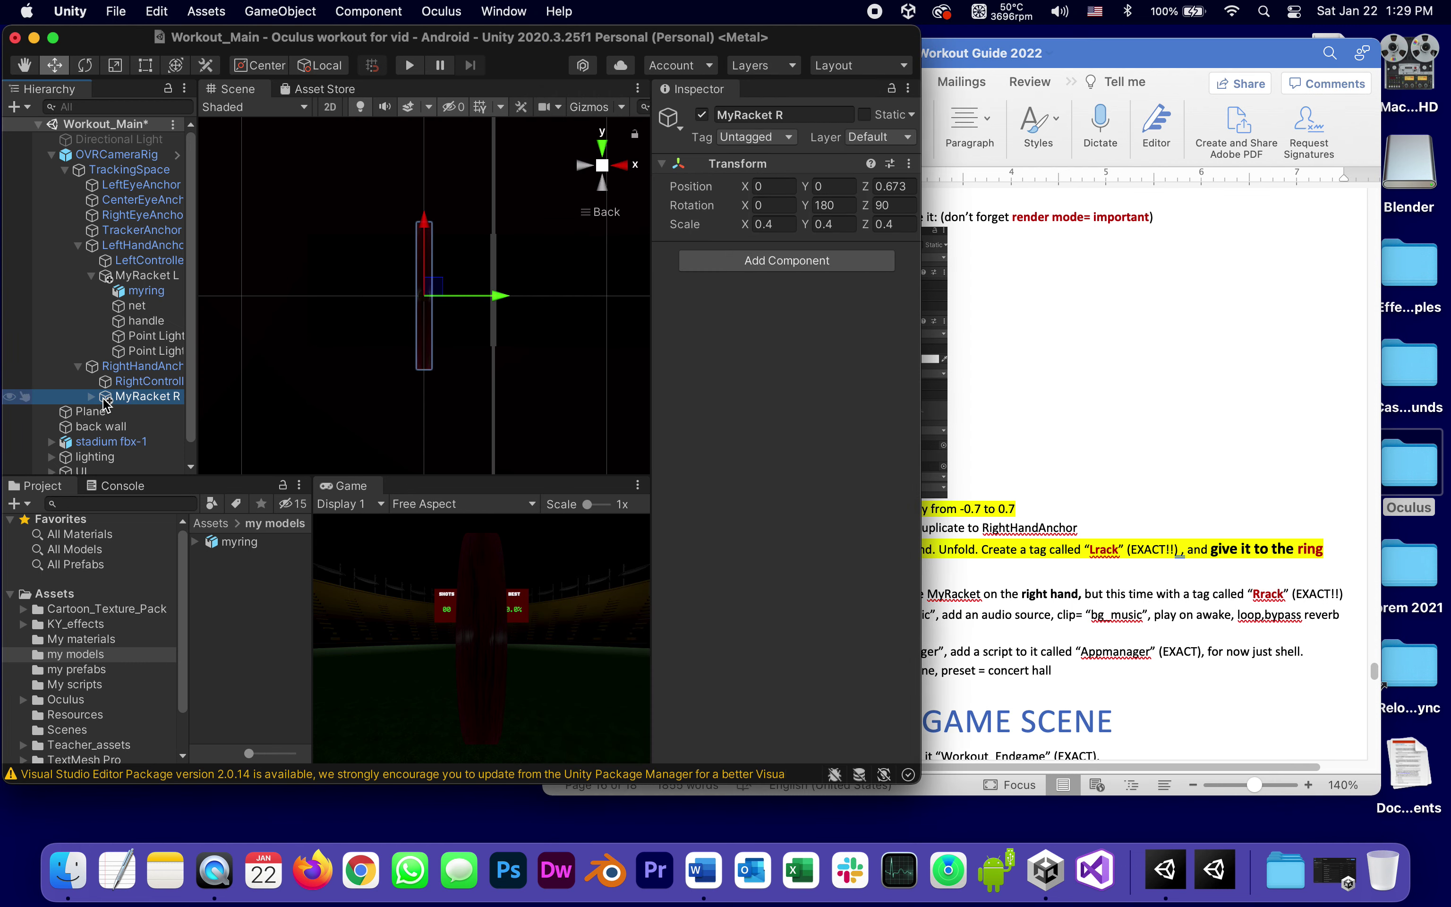
pyautogui.click(89, 397)
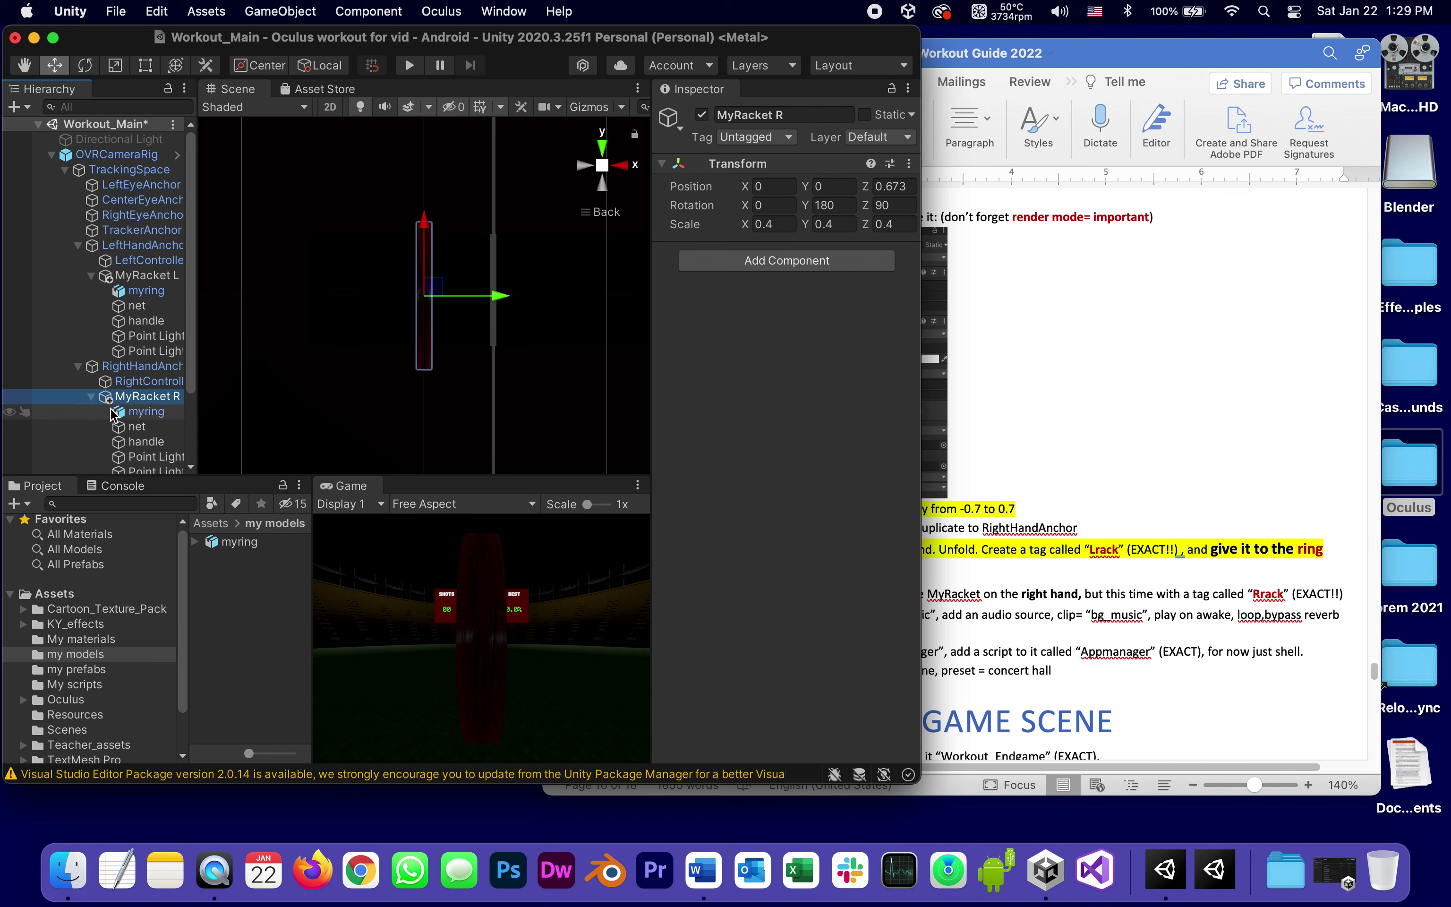
pyautogui.click(104, 411)
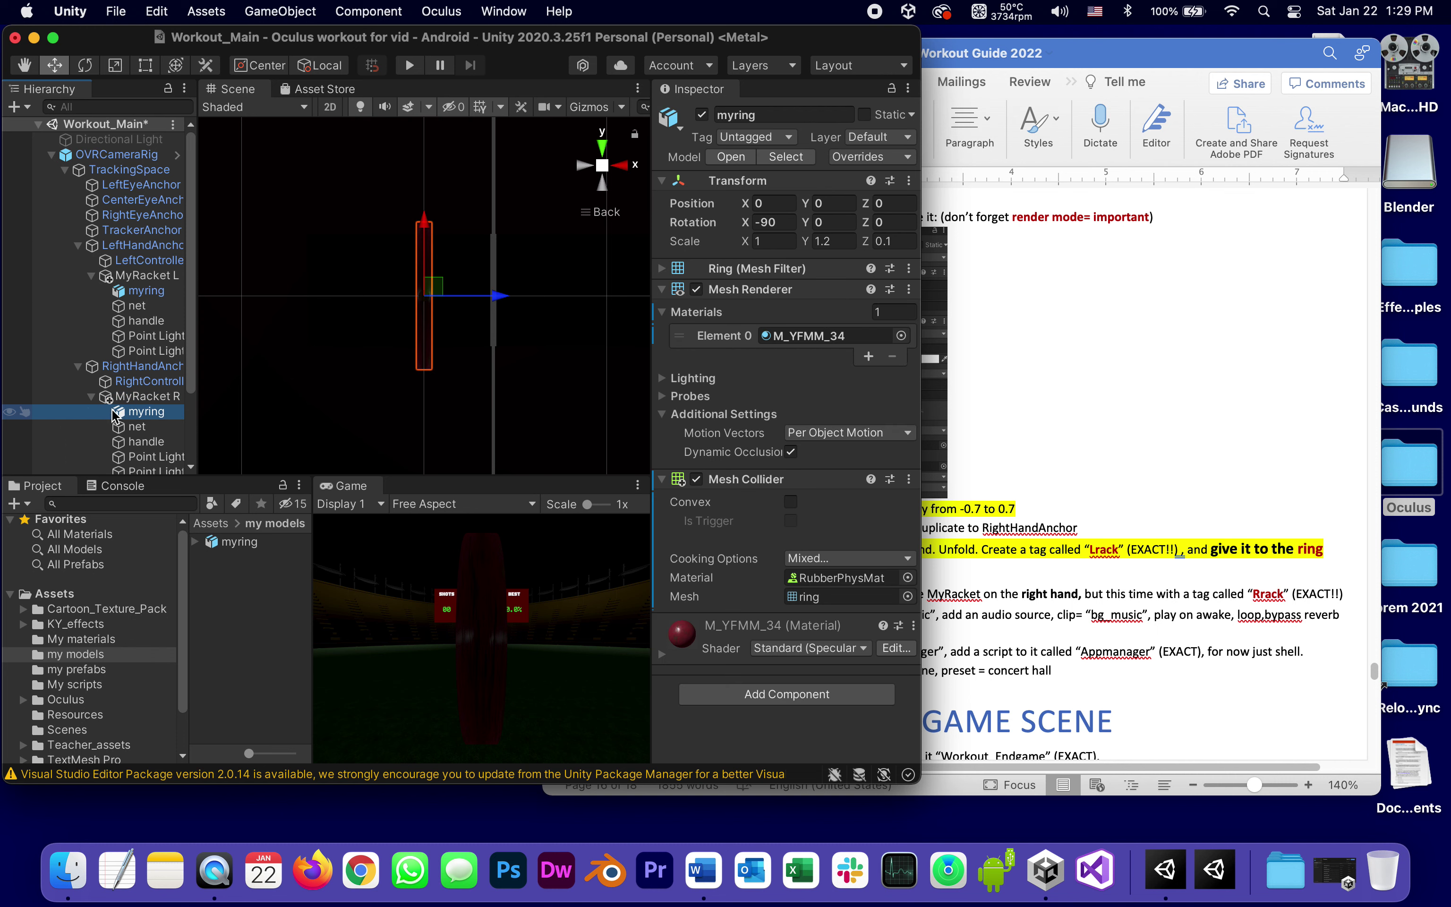
pyautogui.click(743, 140)
pyautogui.click(758, 324)
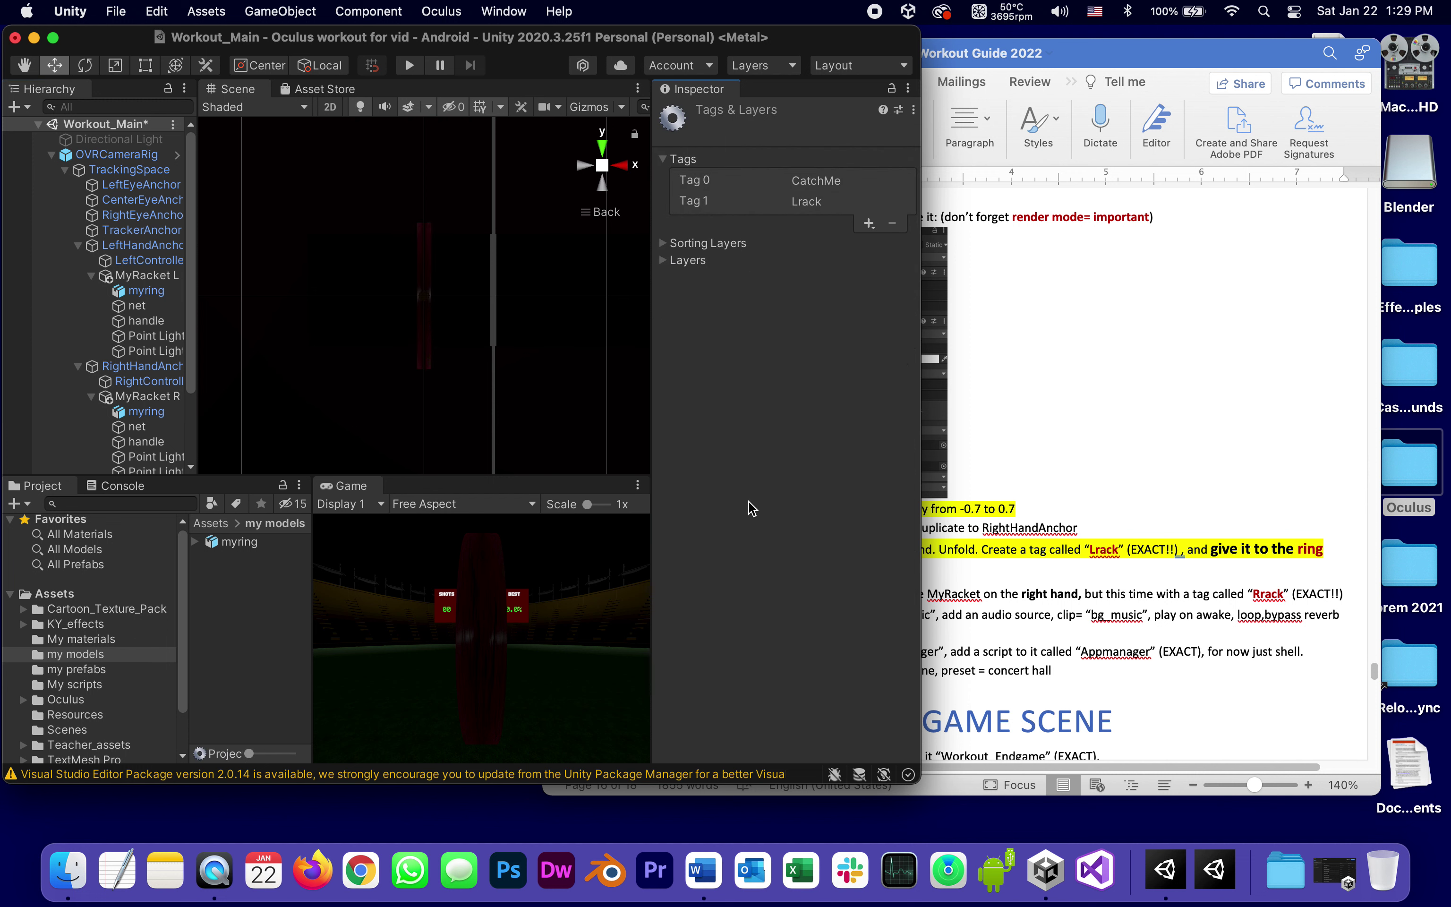
pyautogui.click(868, 225)
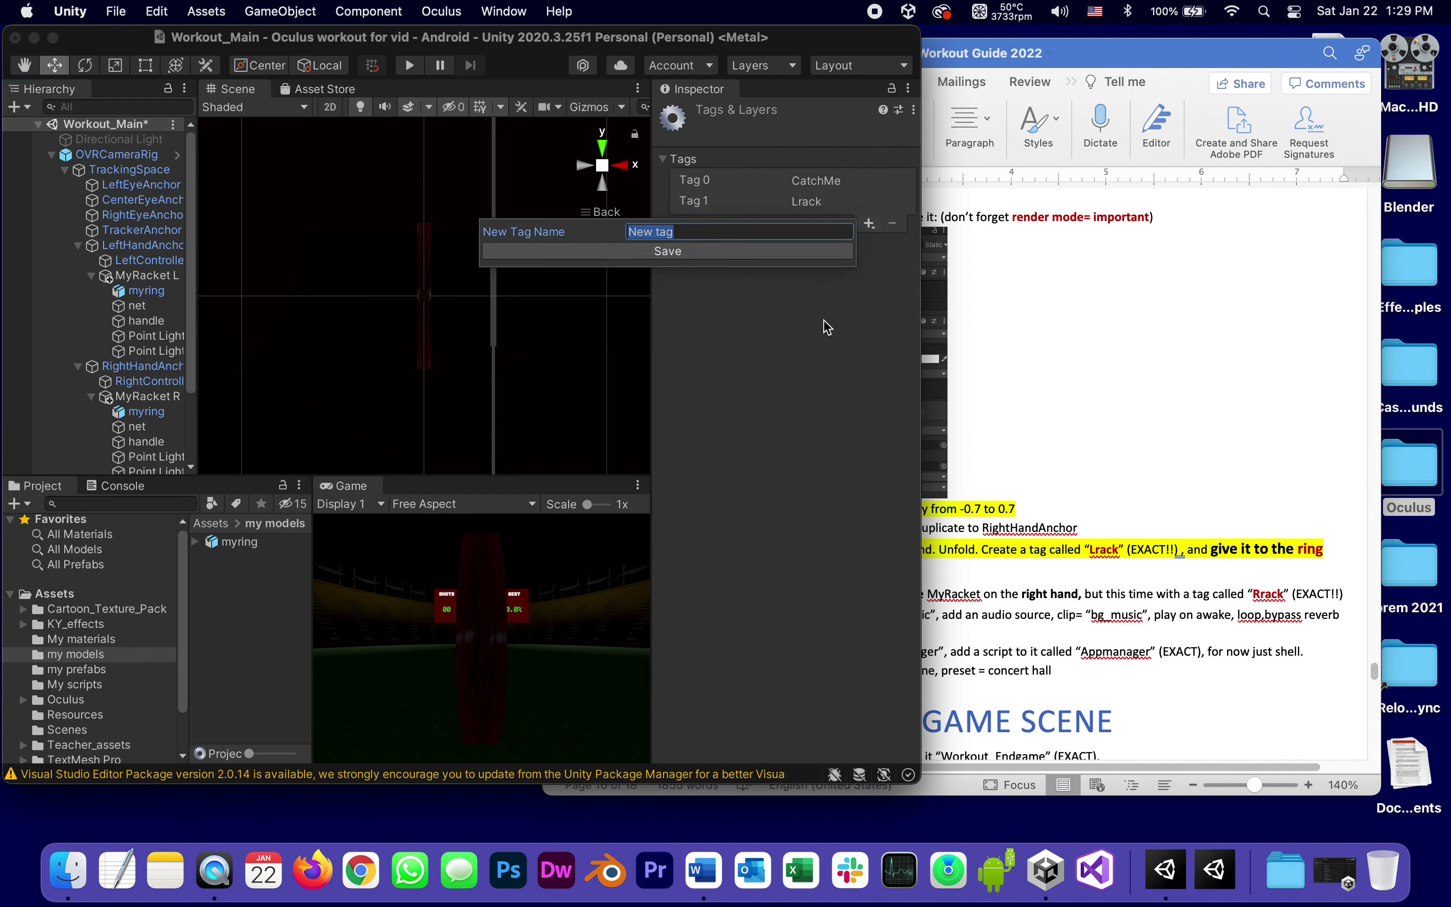
pyautogui.write('Rrack')
pyautogui.click(699, 252)
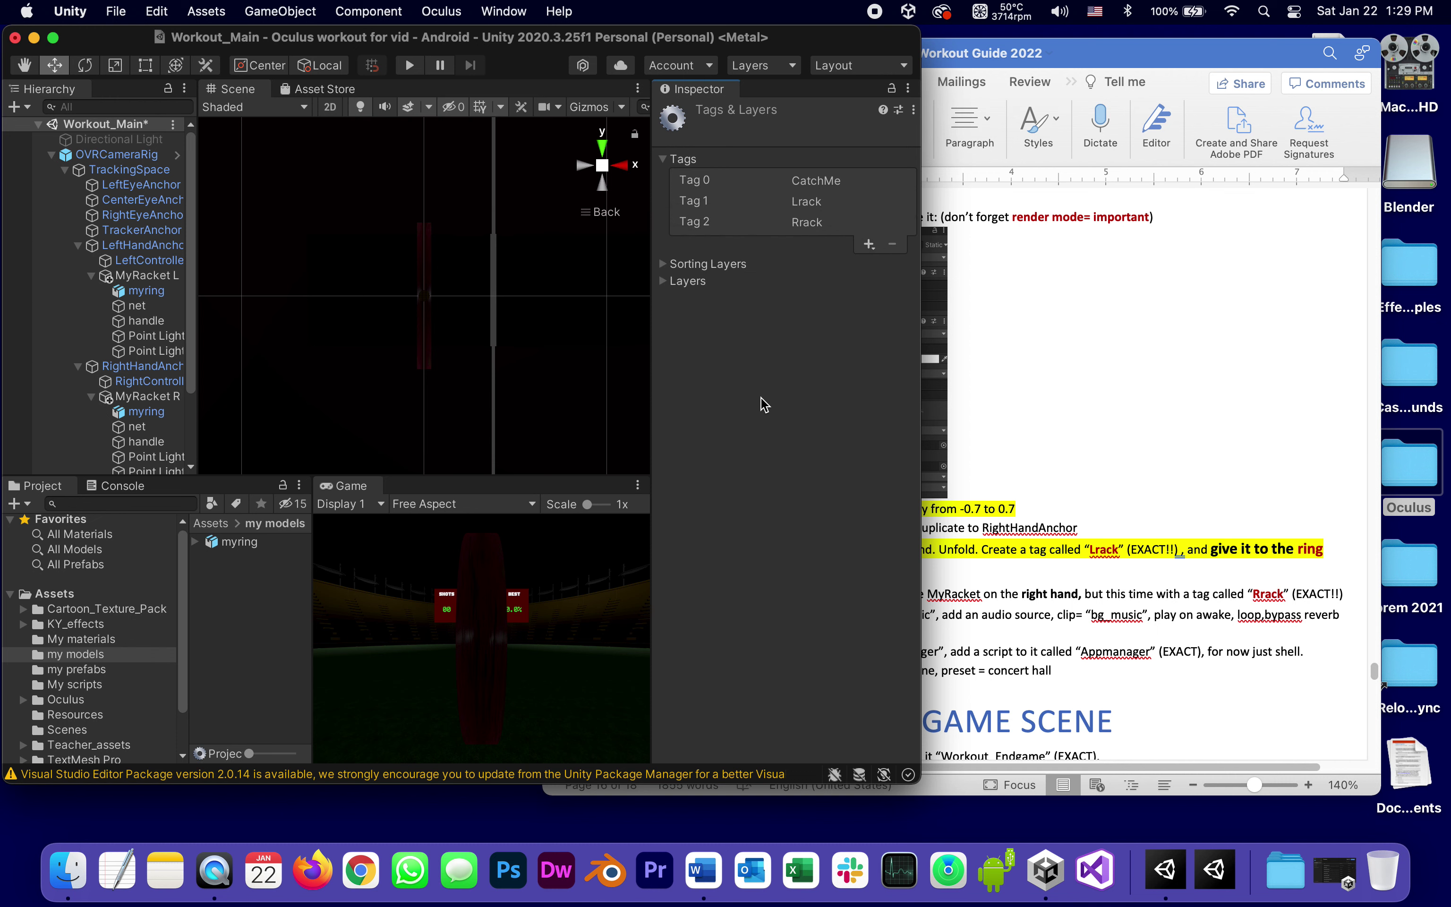
# Set the Tag of myring and net under MyRacket R to Rrack
pyautogui.click(128, 413)
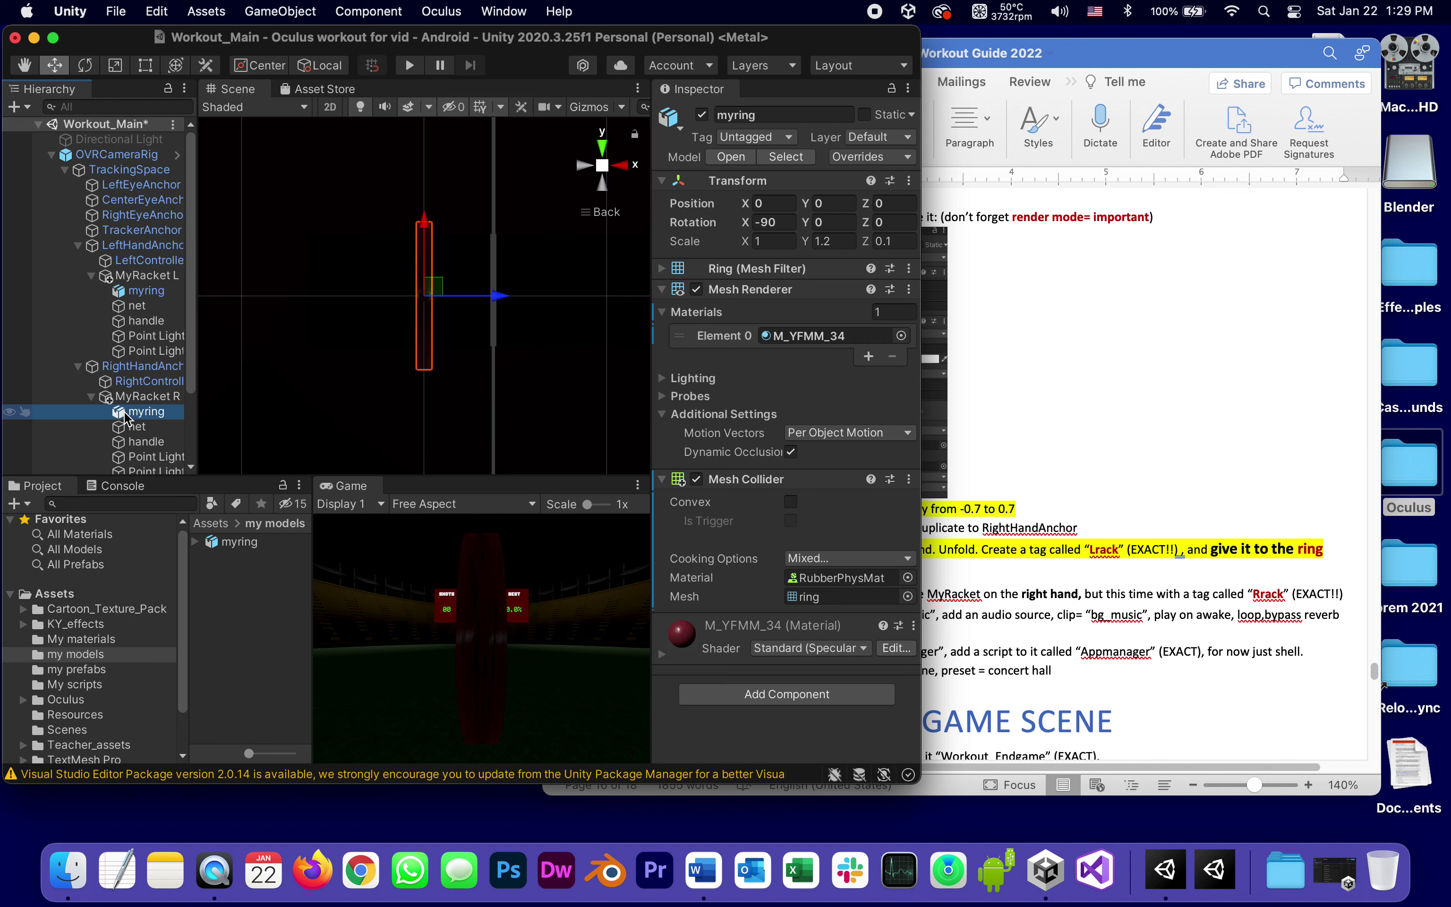
pyautogui.click(765, 138)
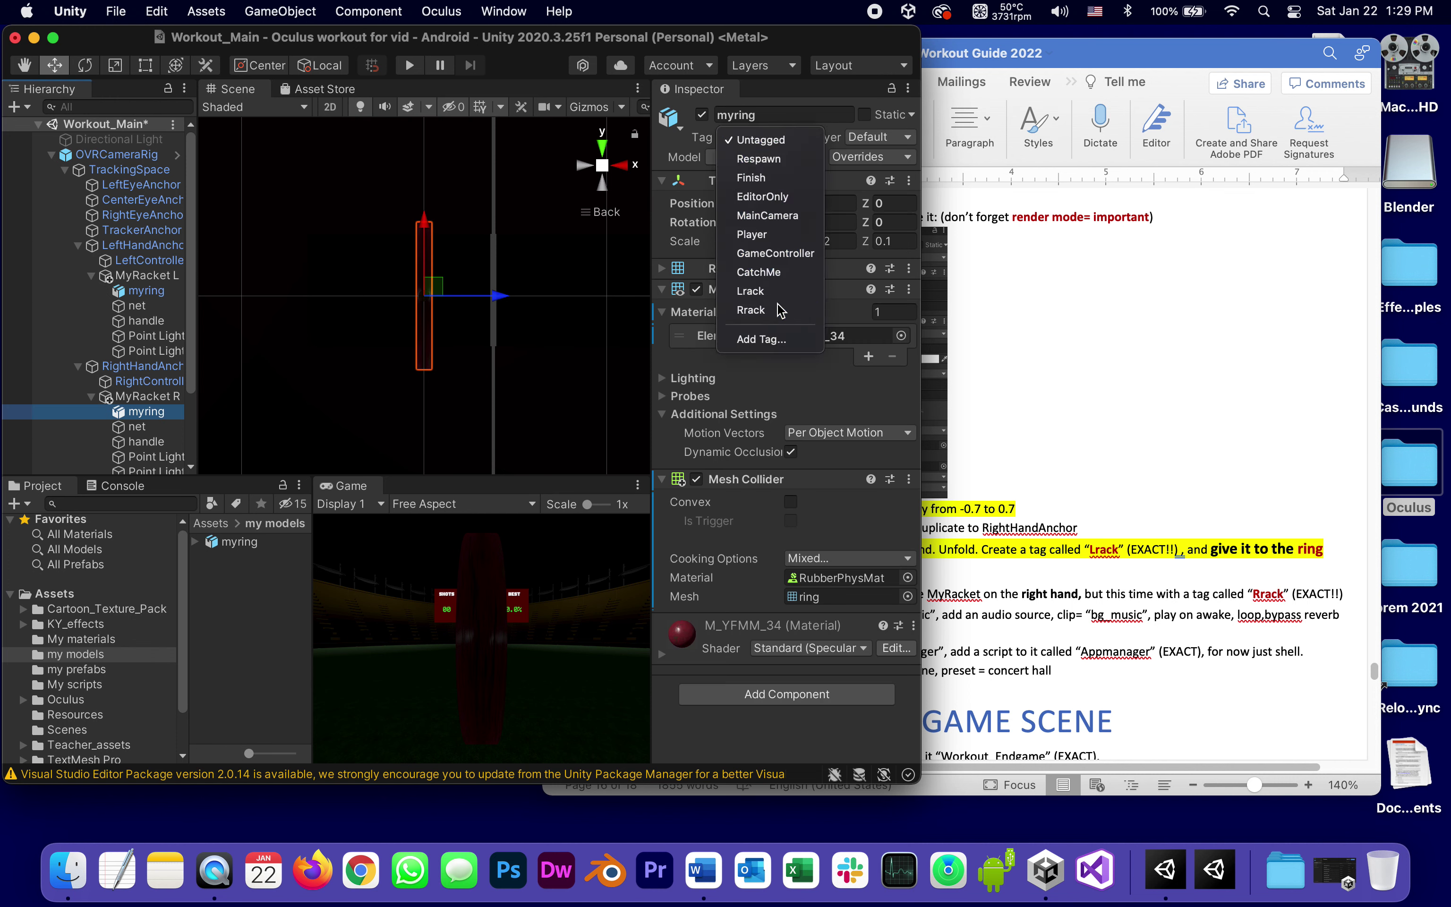
pyautogui.click(753, 310)
pyautogui.click(136, 426)
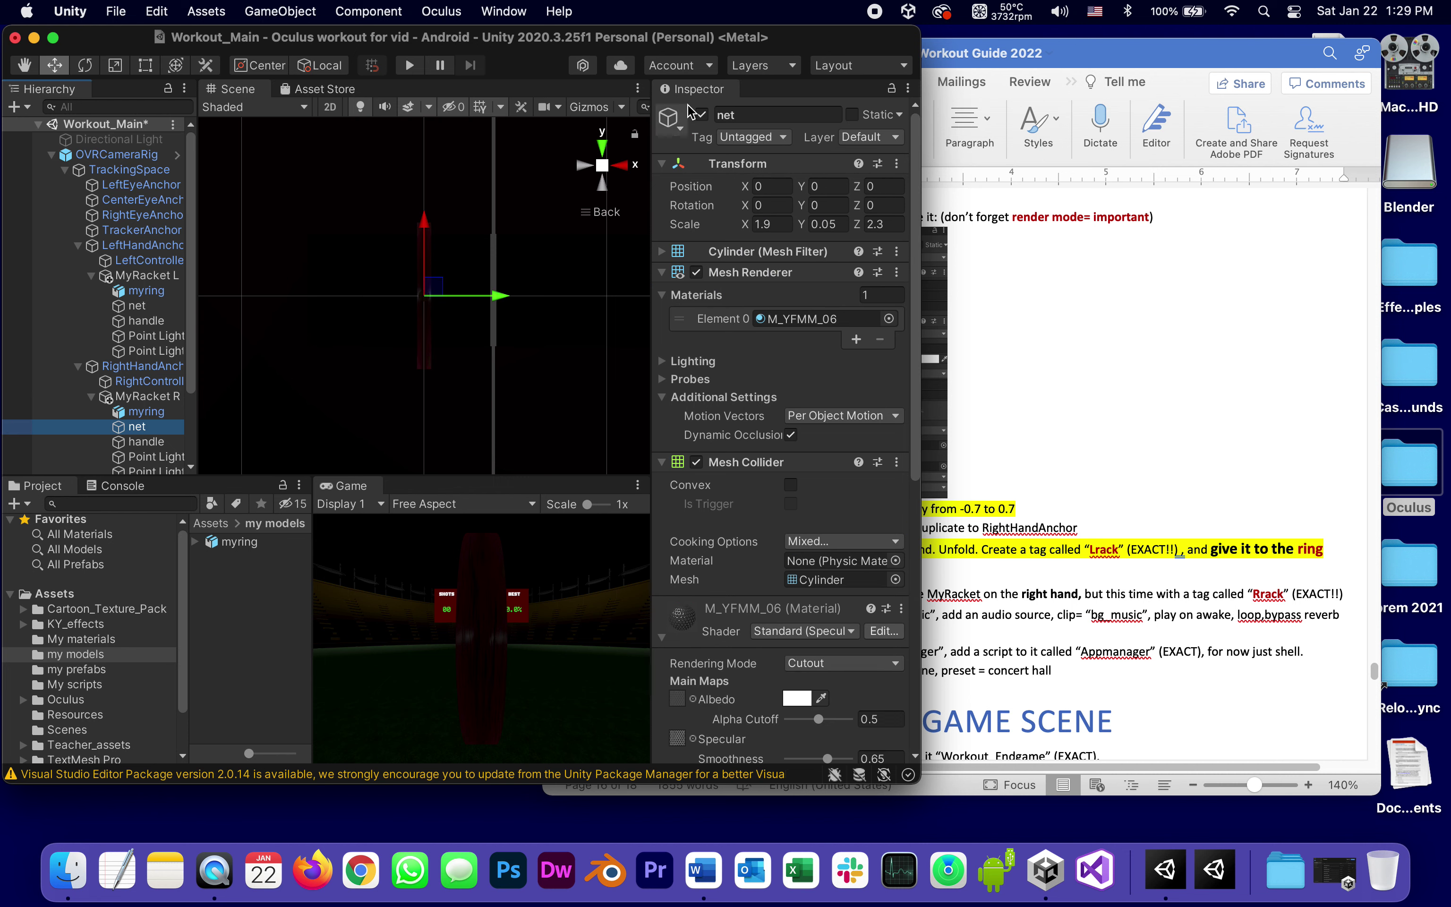
pyautogui.click(774, 141)
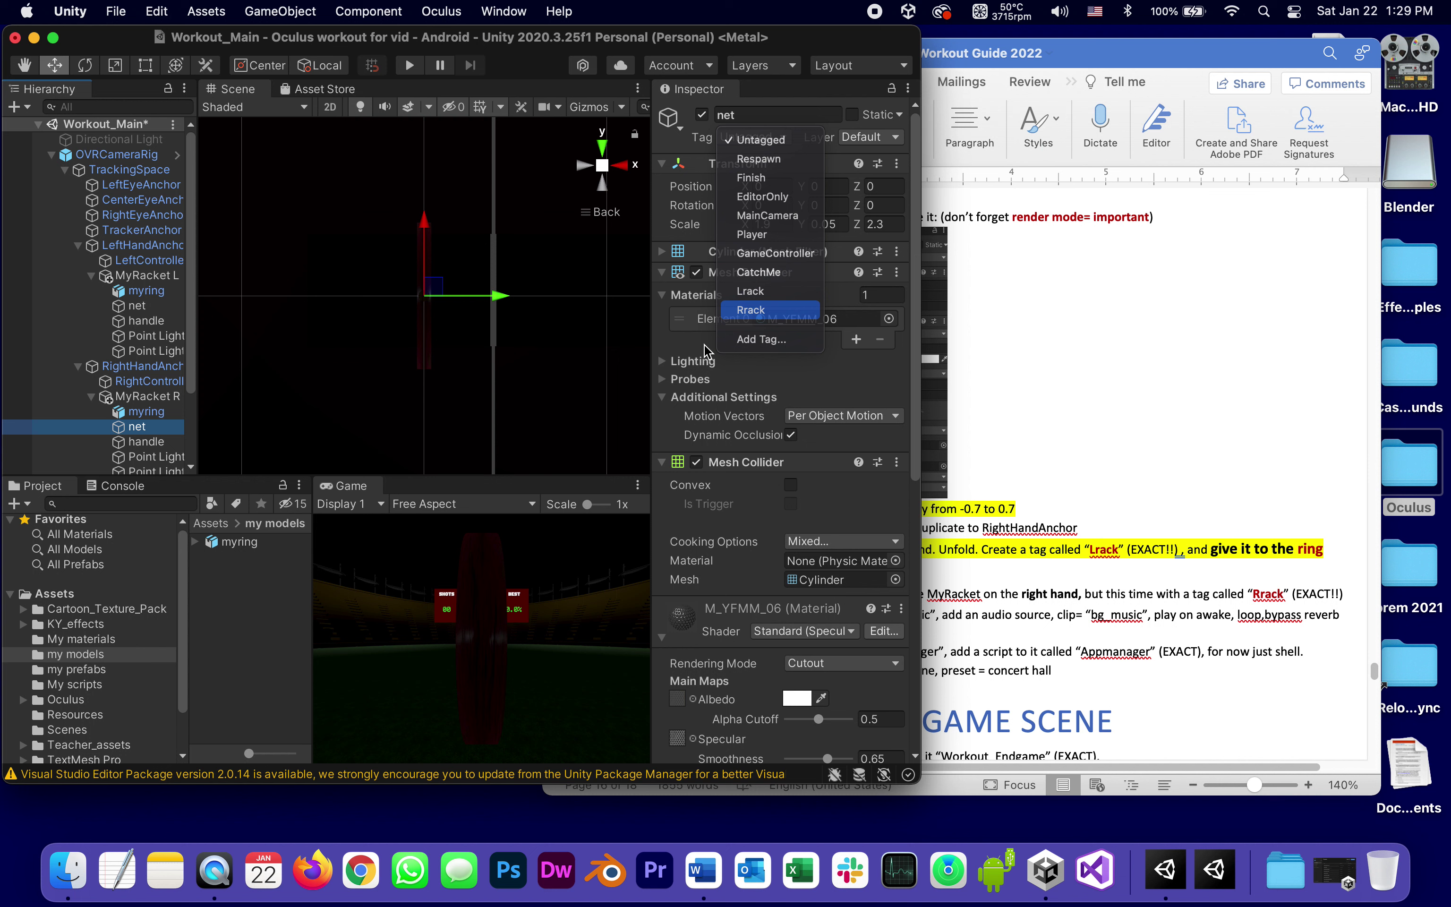
pyautogui.click(752, 310)
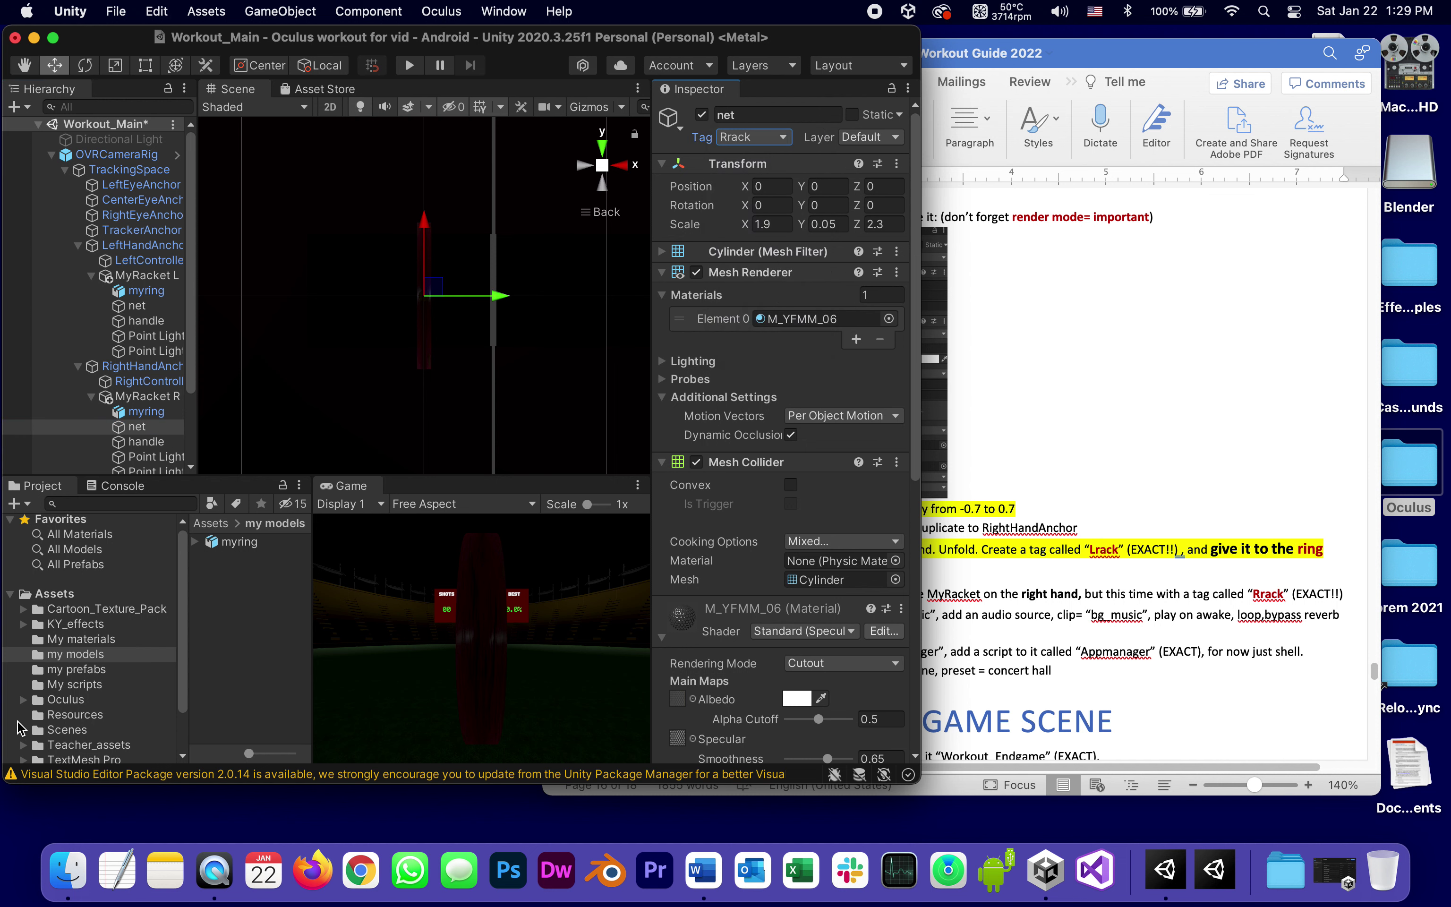
pyautogui.click(1118, 697)
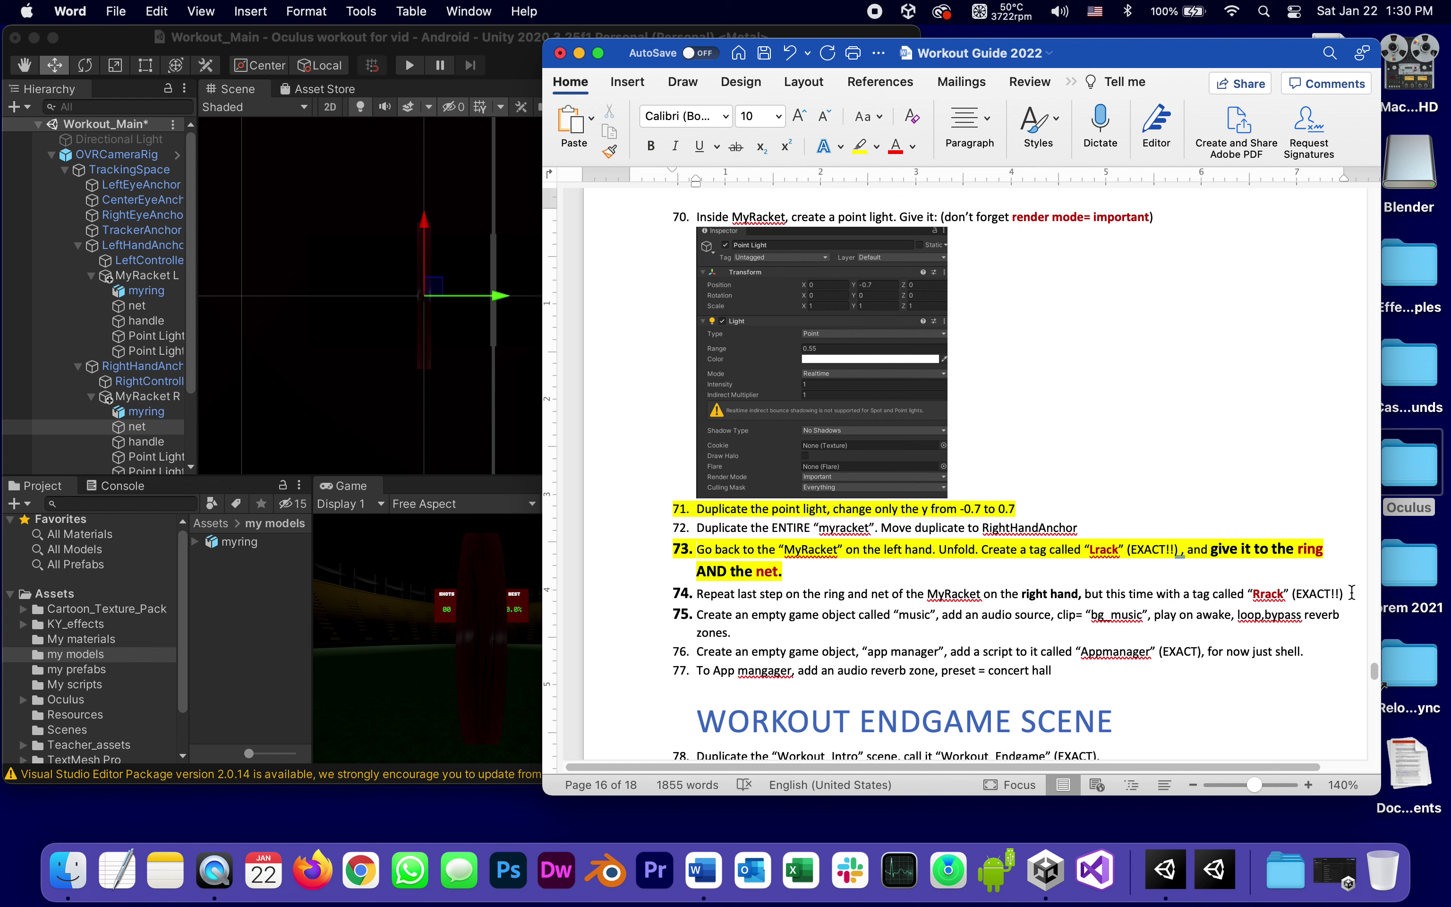
# Highlight step 74, about the Rrack tag, in yellow
pyautogui.click(648, 594)
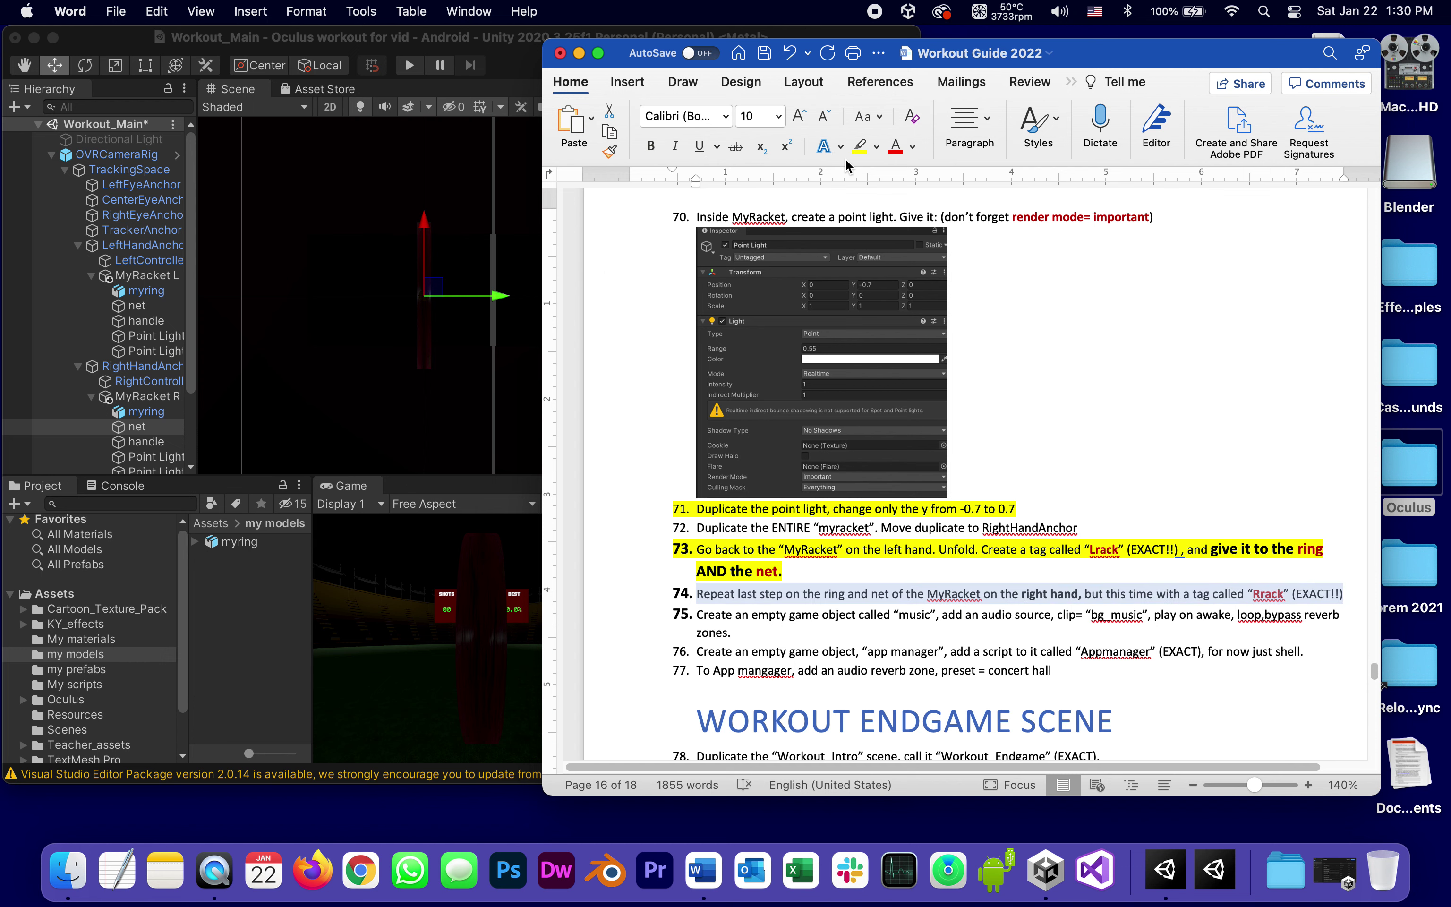
pyautogui.click(858, 146)
pyautogui.scroll(-2, 874, 574)
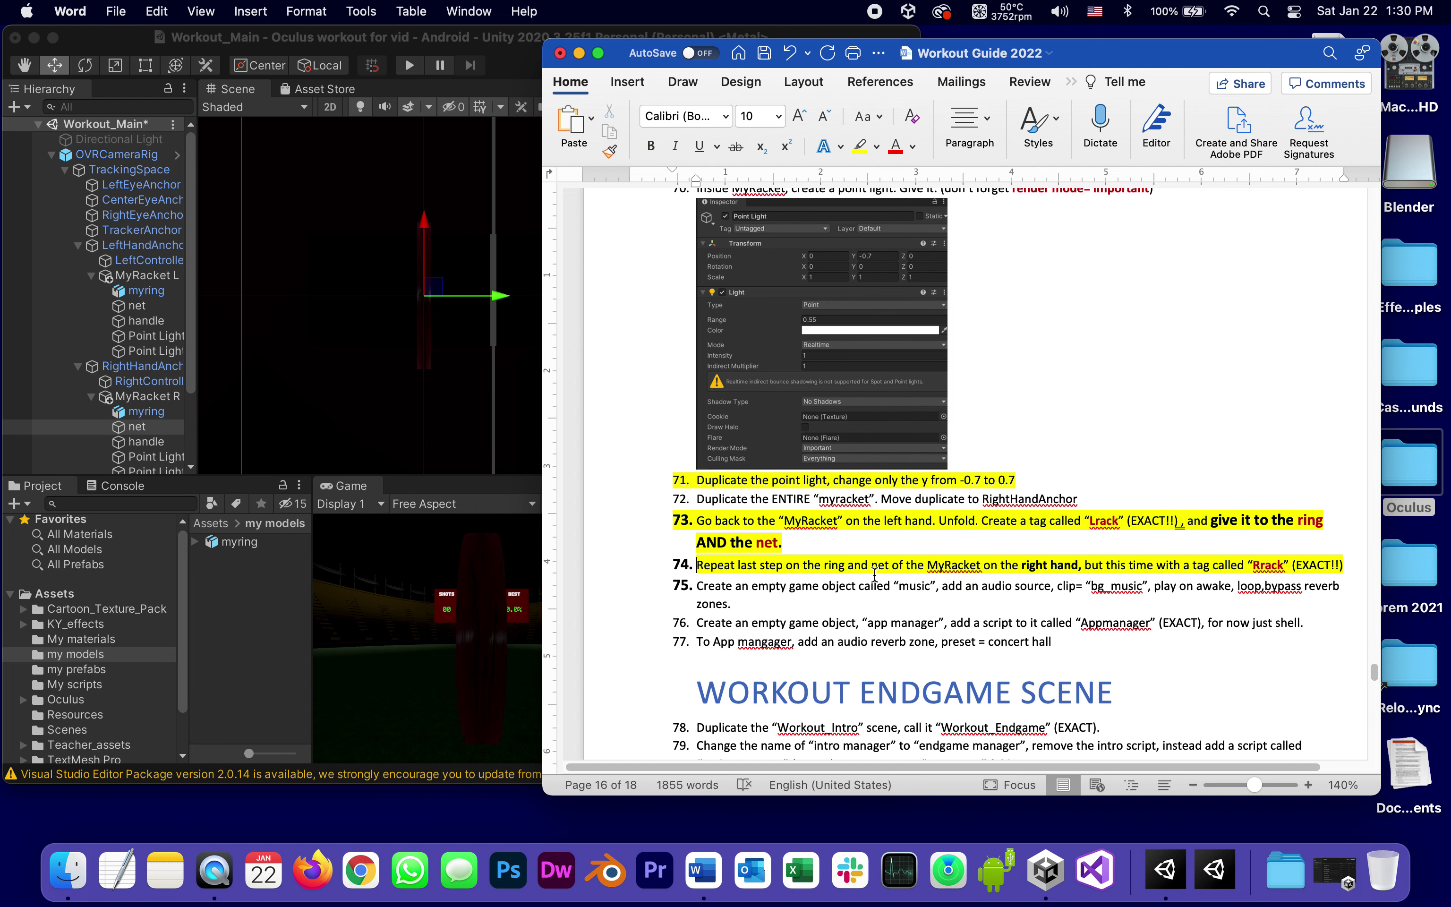
pyautogui.scroll(-3, 875, 574)
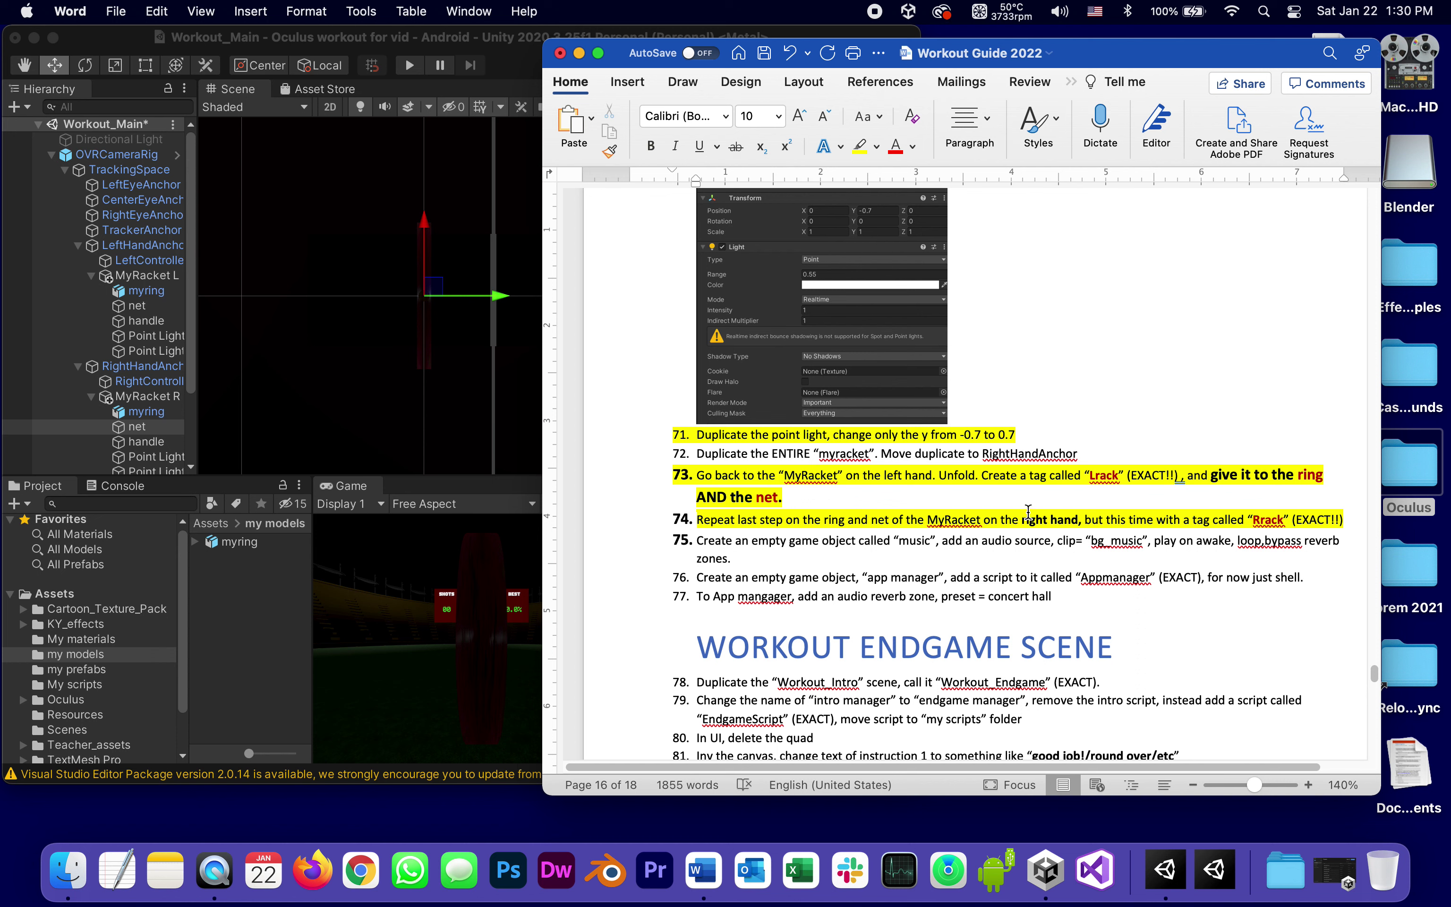
# Review 'bg_music' and 'loop,bypass' in step 75 of the guide
pyautogui.doubleClick(1129, 544)
pyautogui.click(1151, 539)
pyautogui.doubleClick(1264, 538)
pyautogui.click(1331, 537)
# Create an empty object at the origin and name it 'music'
pyautogui.click(51, 159)
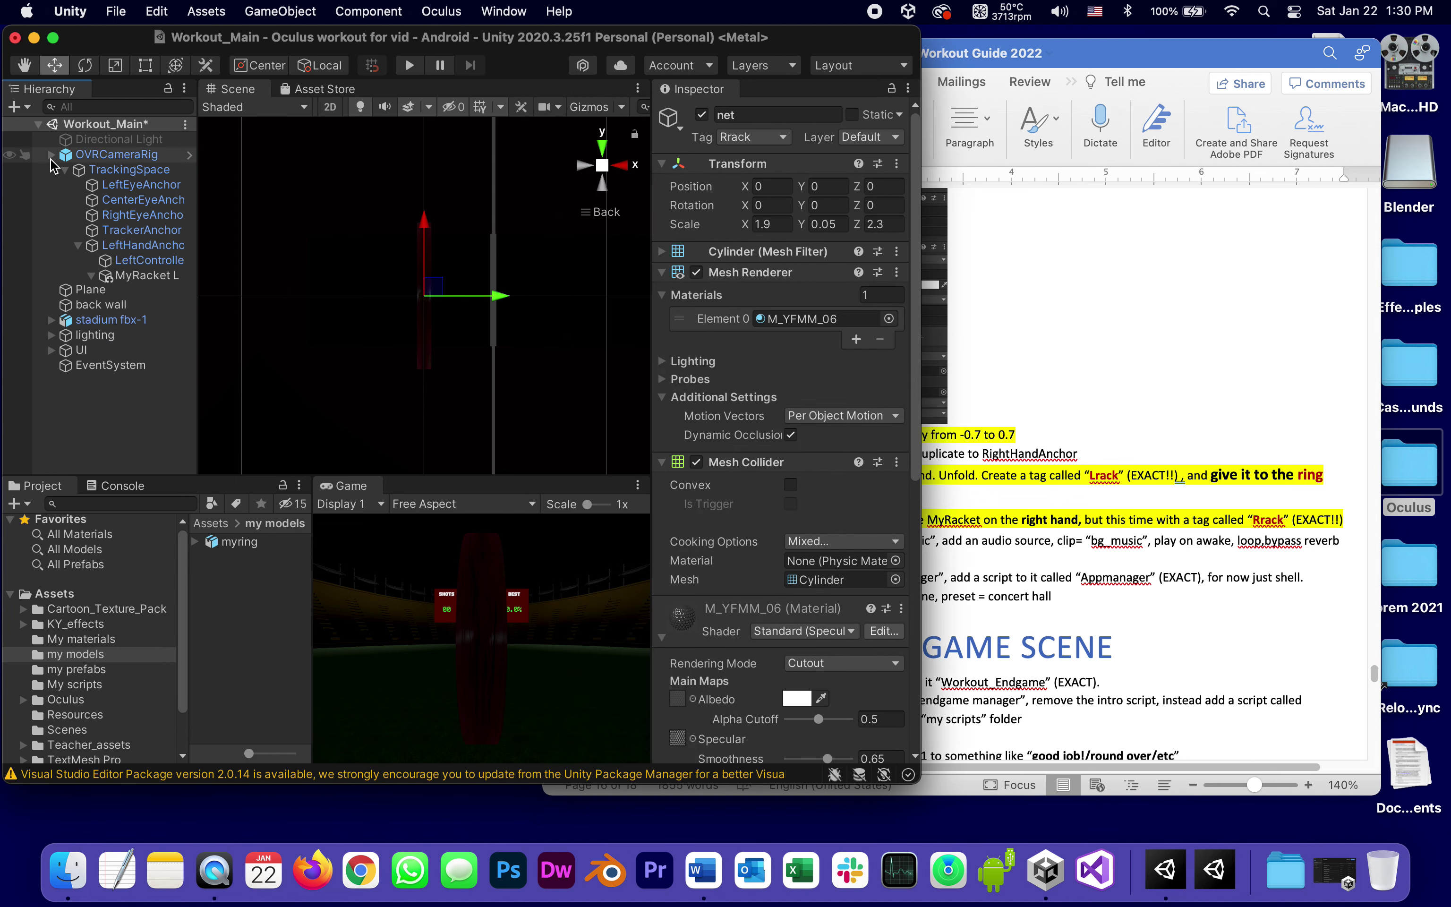
pyautogui.click(64, 322)
pyautogui.rightClick(67, 318)
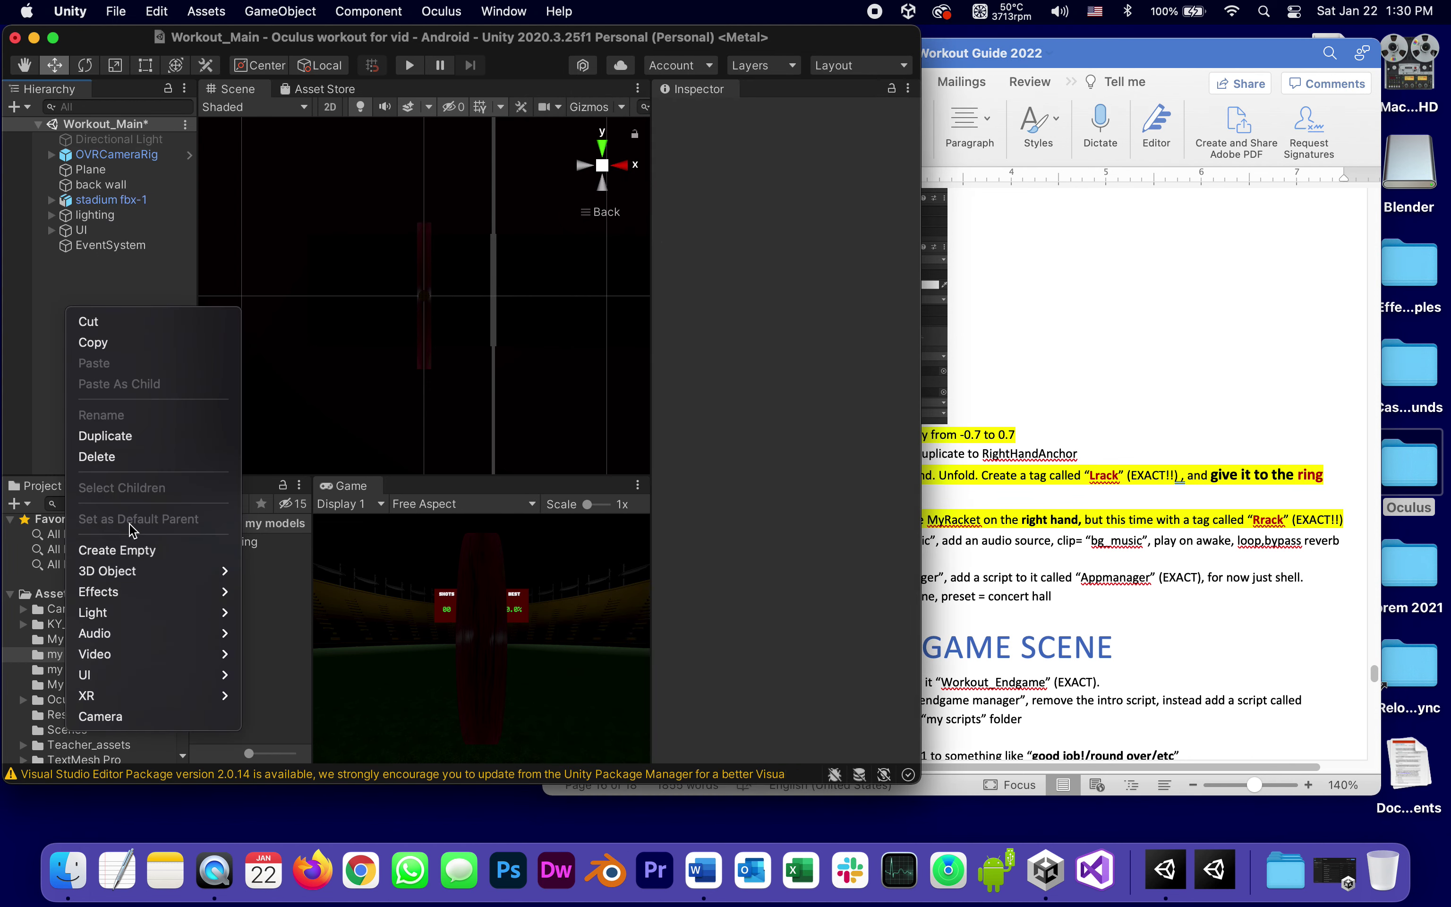
pyautogui.click(127, 551)
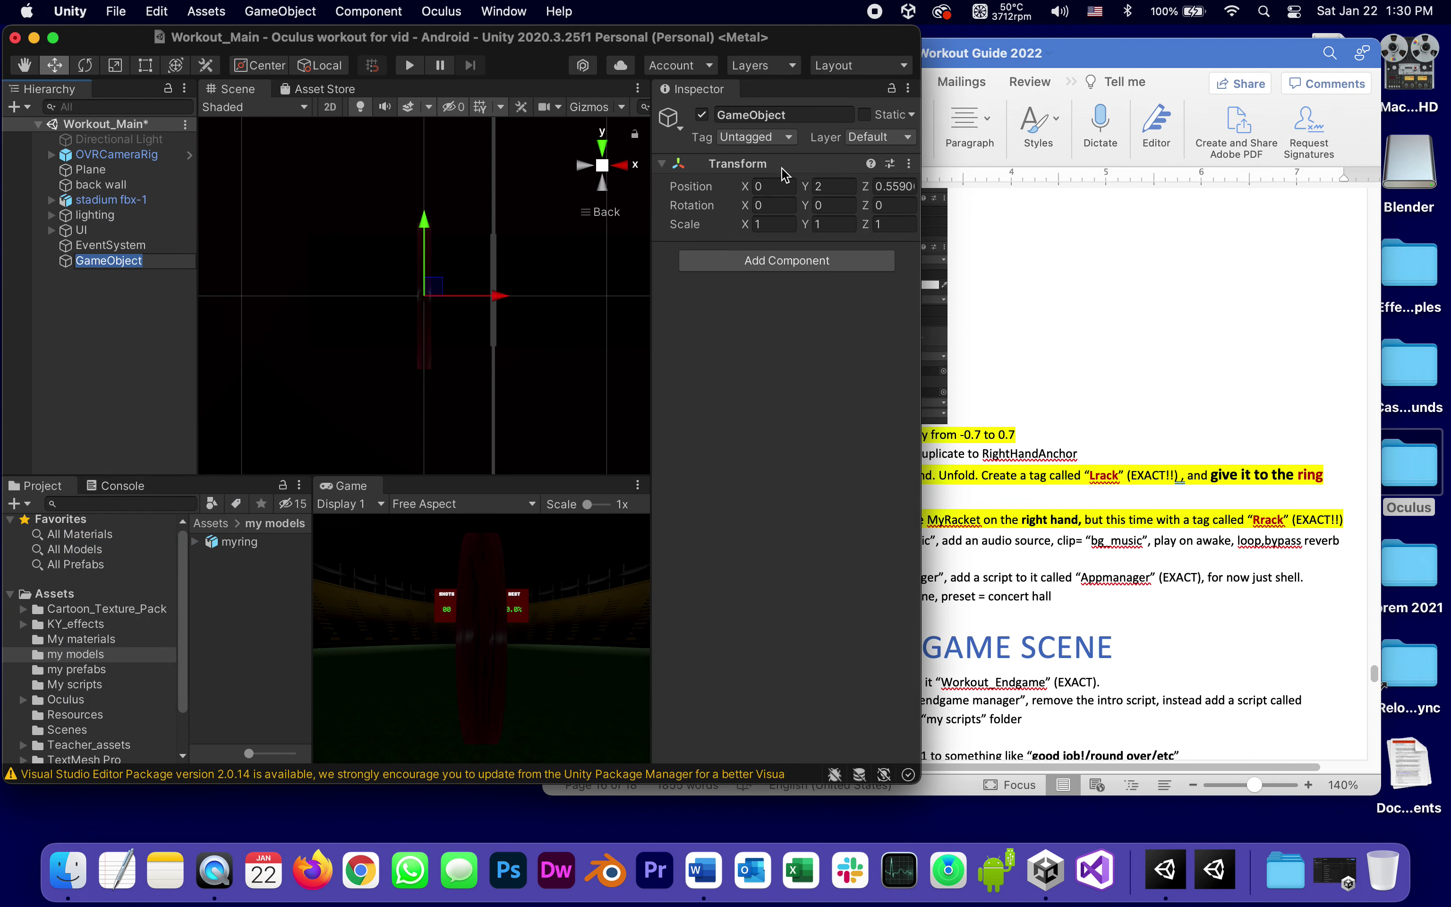
pyautogui.click(908, 163)
pyautogui.click(909, 163)
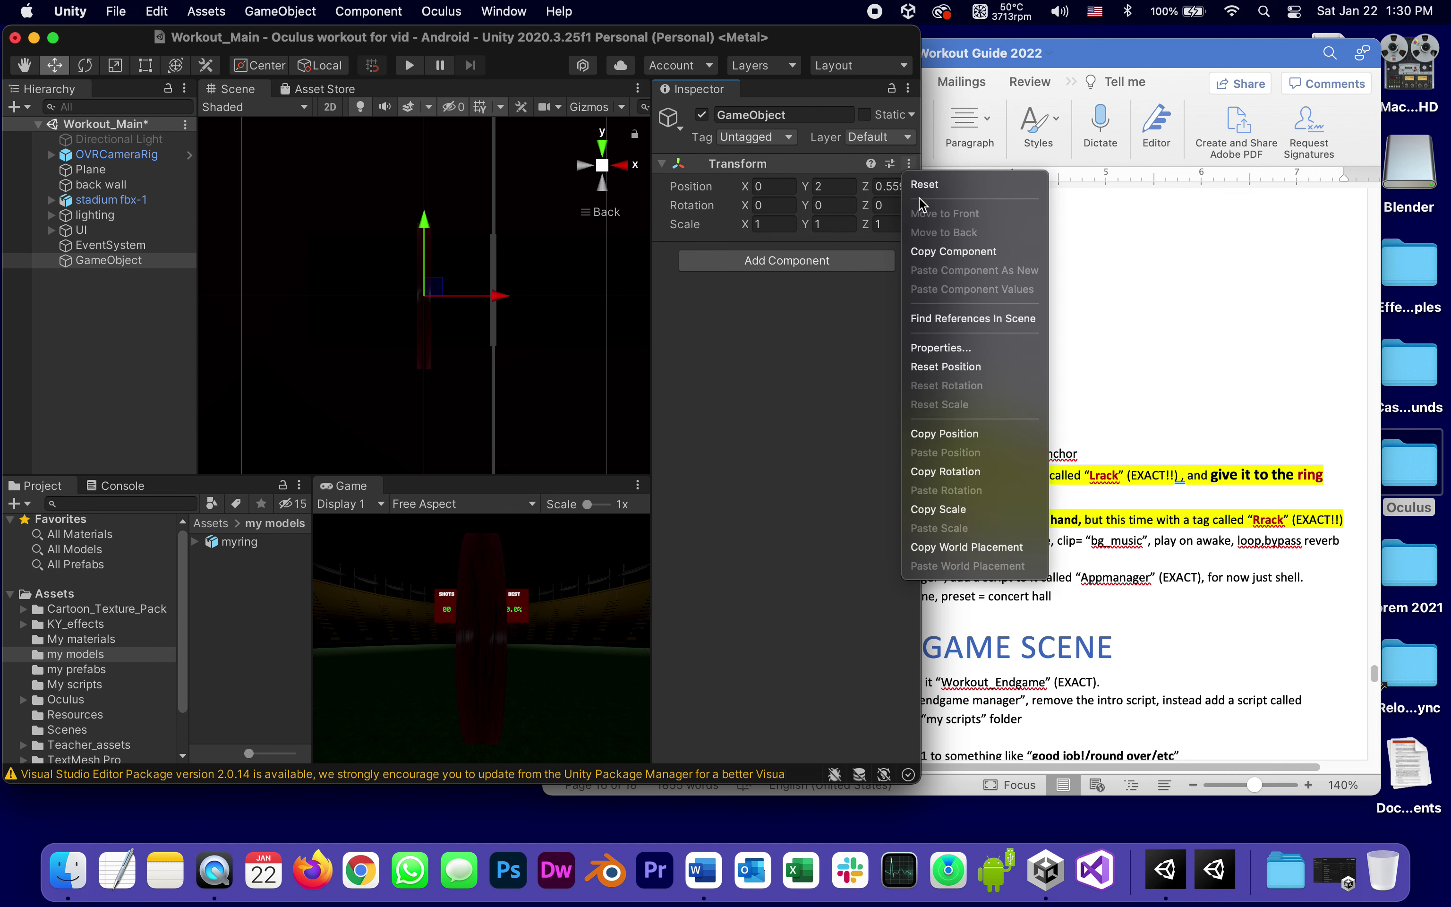
pyautogui.click(923, 187)
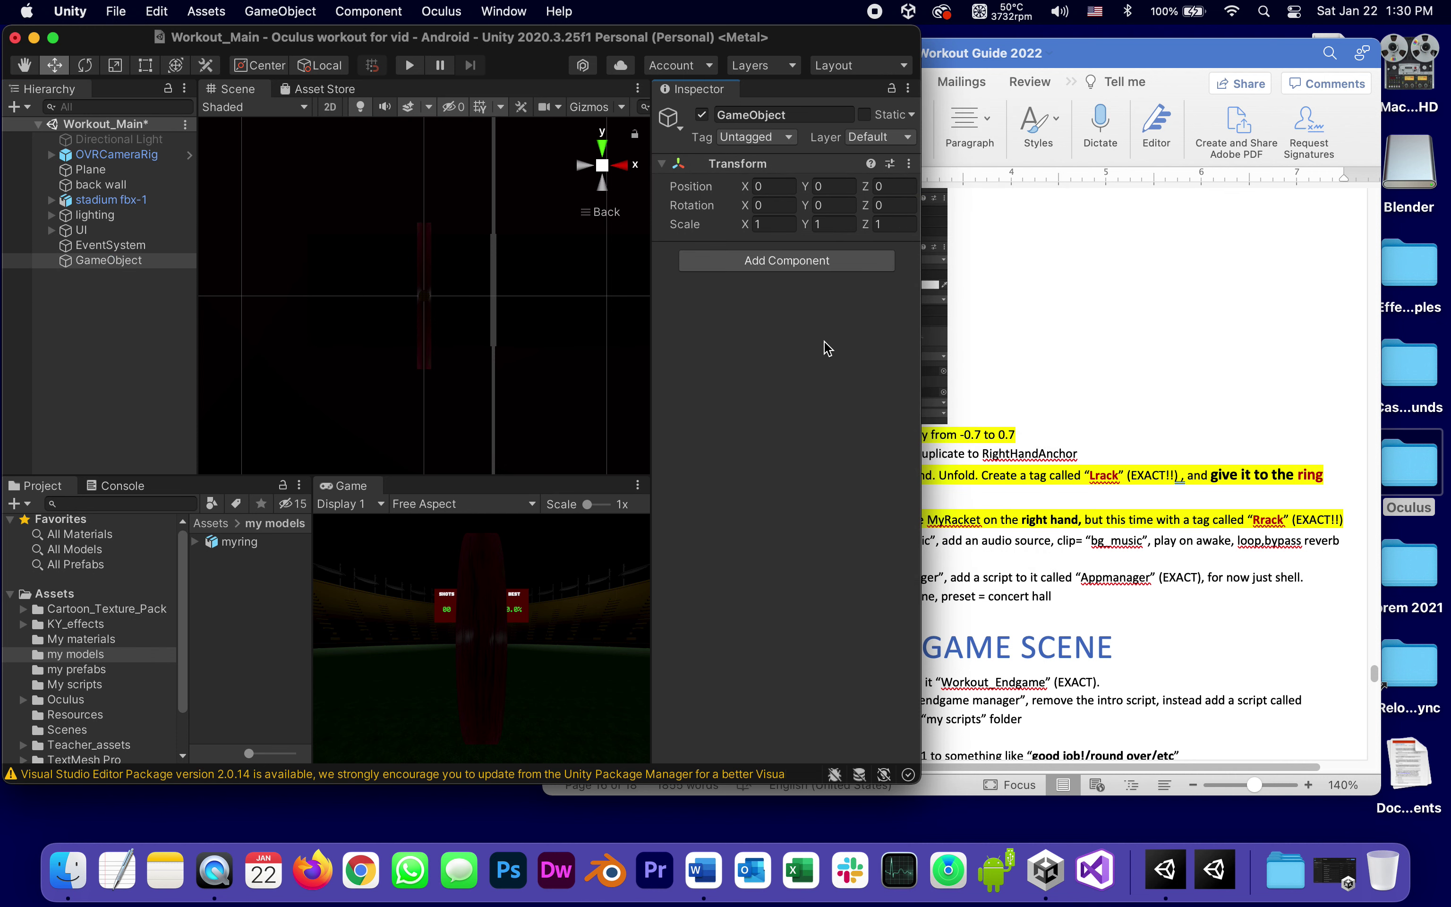
pyautogui.click(111, 261)
pyautogui.press('Return')
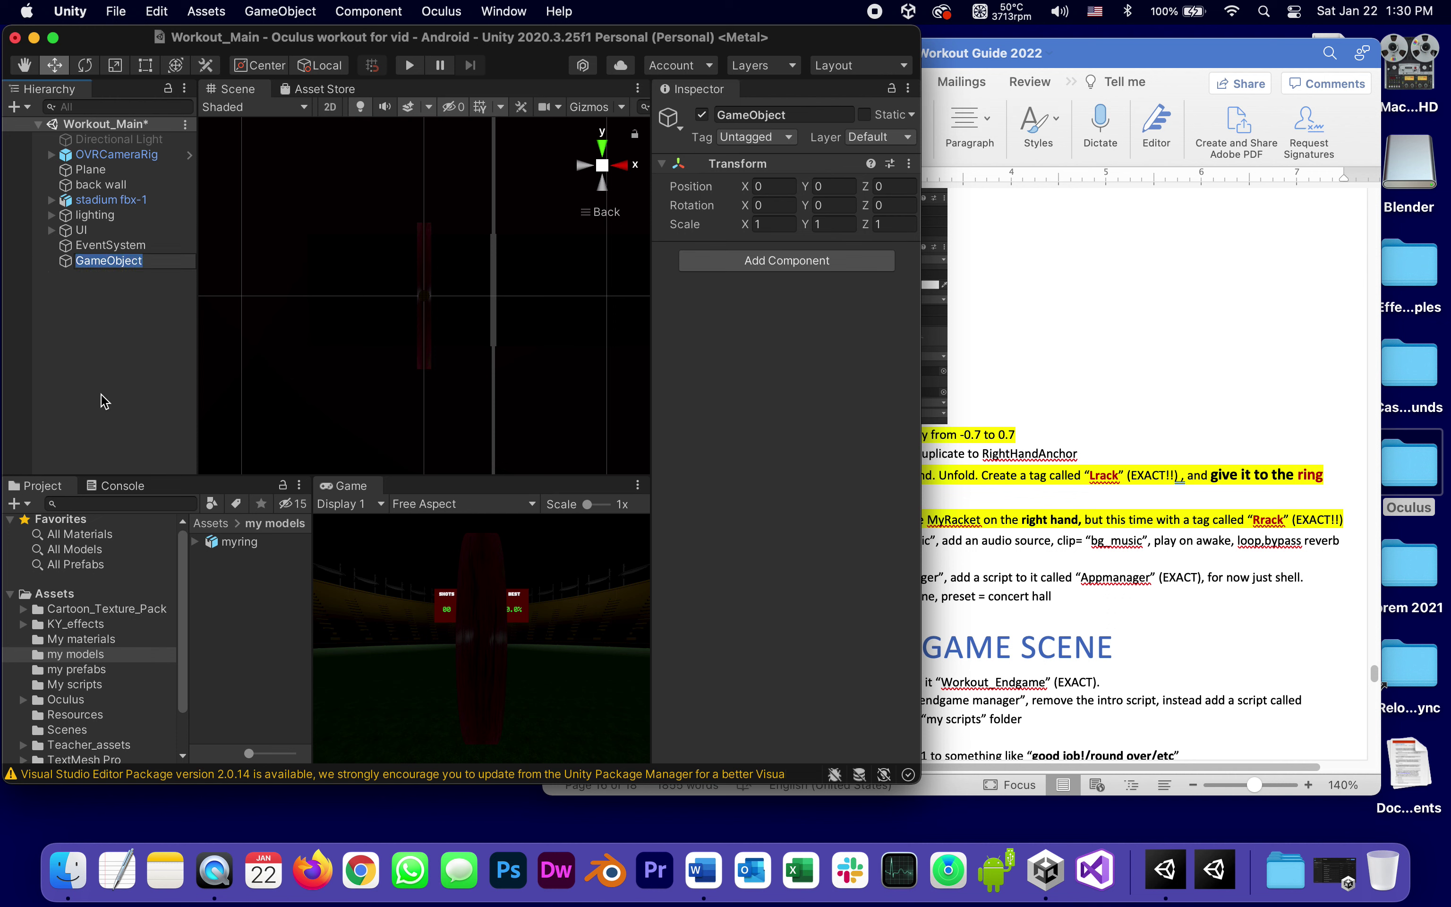
pyautogui.write('music')
pyautogui.press('Return')
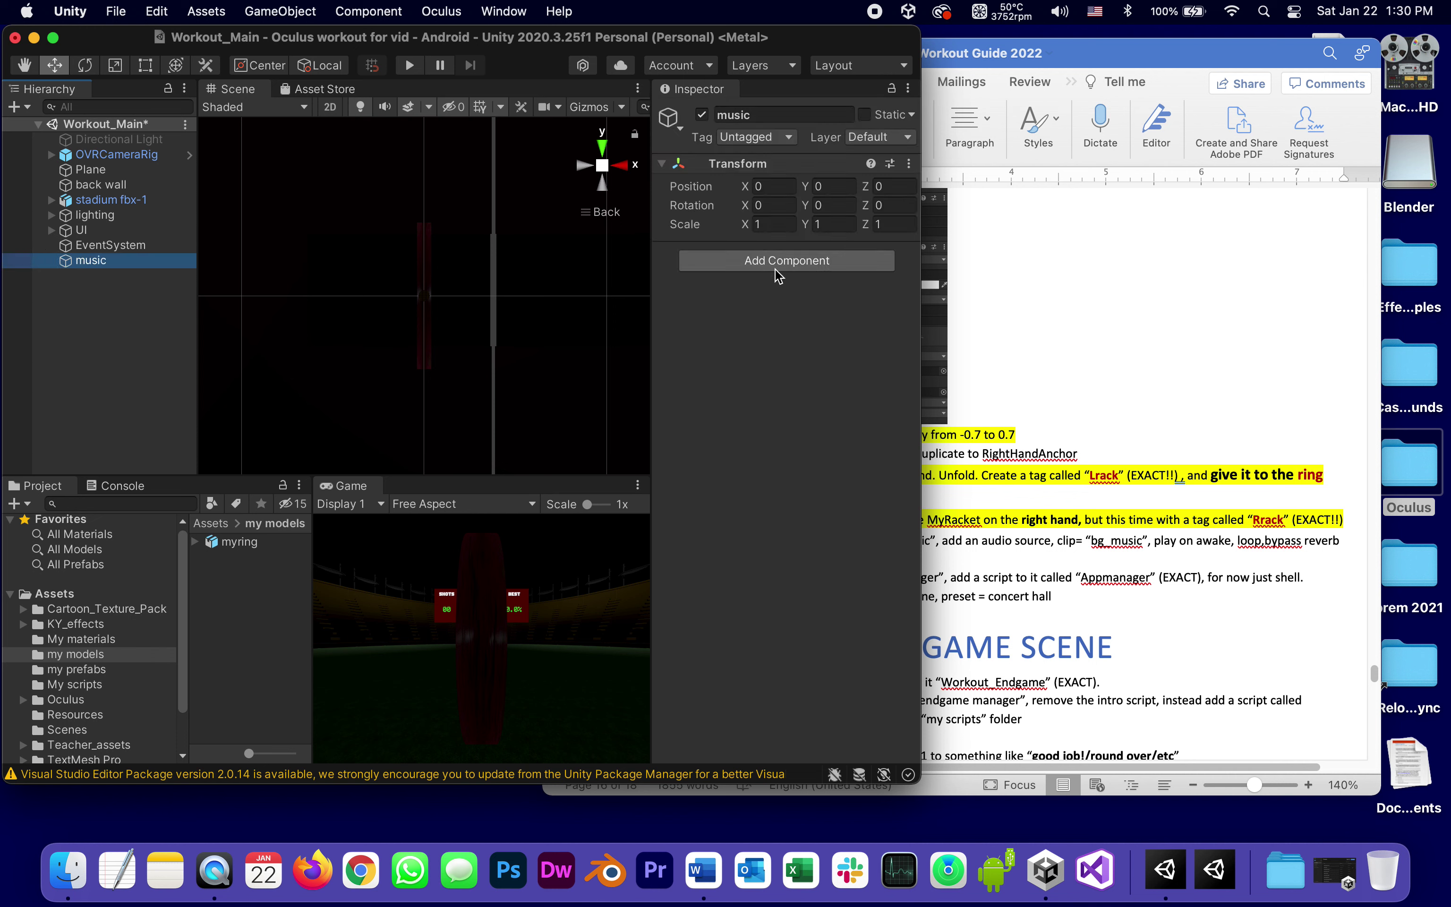
# Add an Audio Source to music with clip bg_music, Loop and Bypass Reverb Zones enabled
pyautogui.click(783, 264)
pyautogui.write('Au')
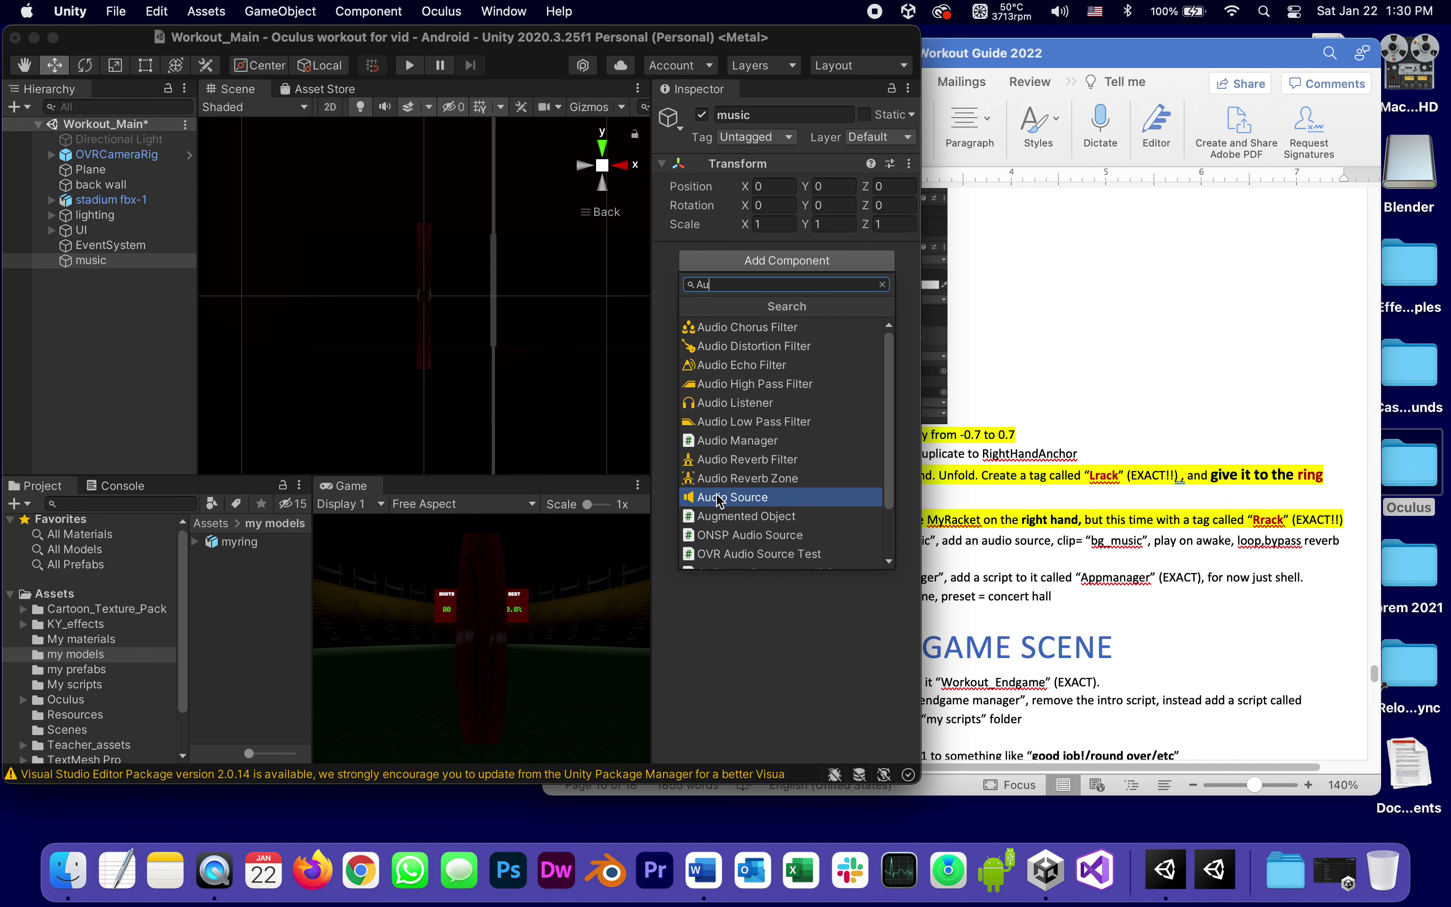
pyautogui.click(719, 496)
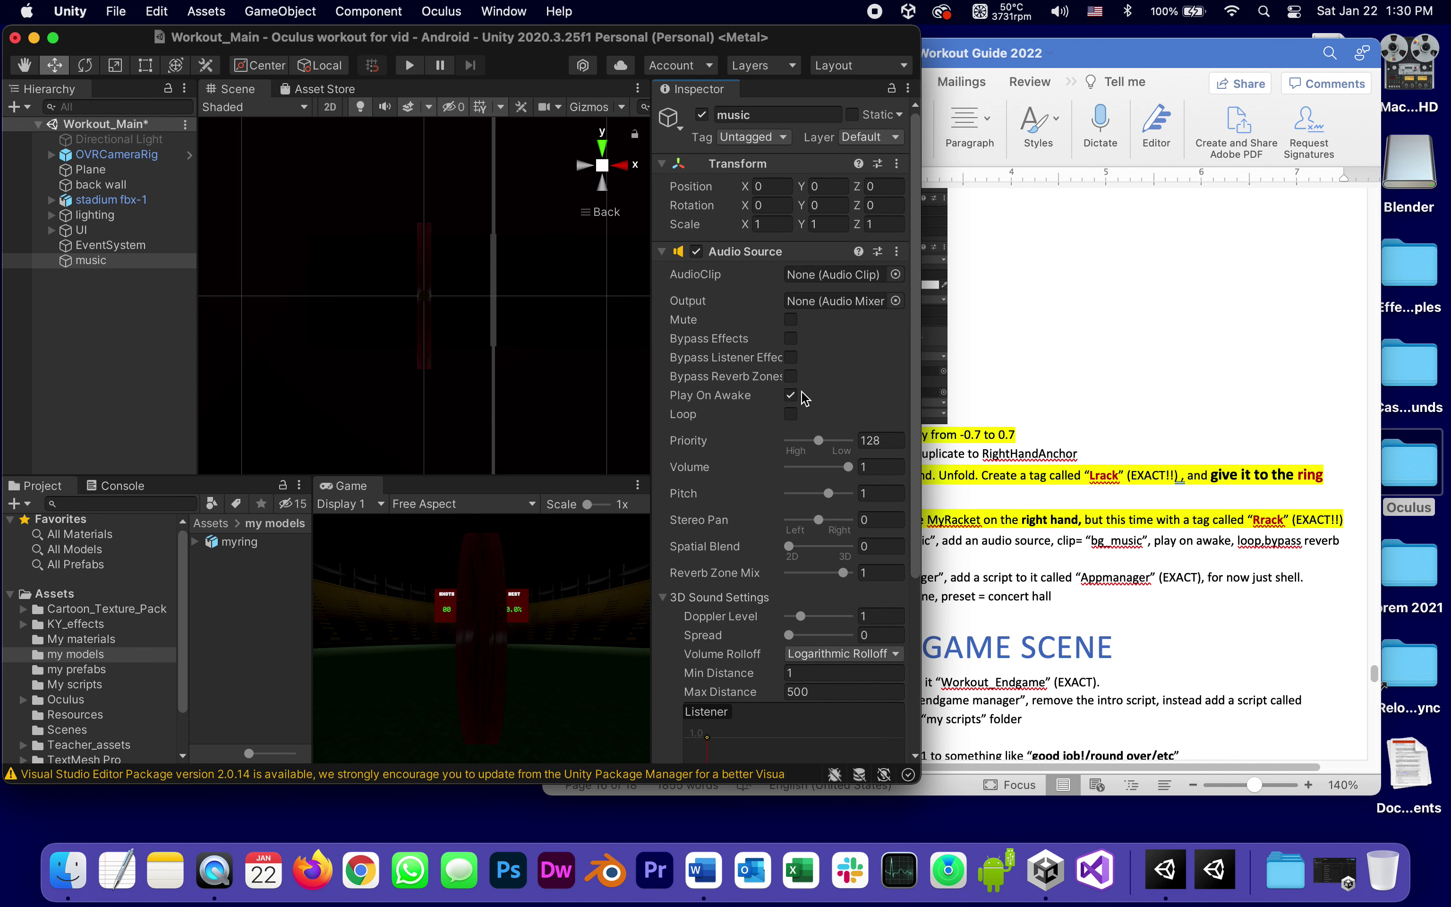
pyautogui.click(790, 414)
pyautogui.click(894, 275)
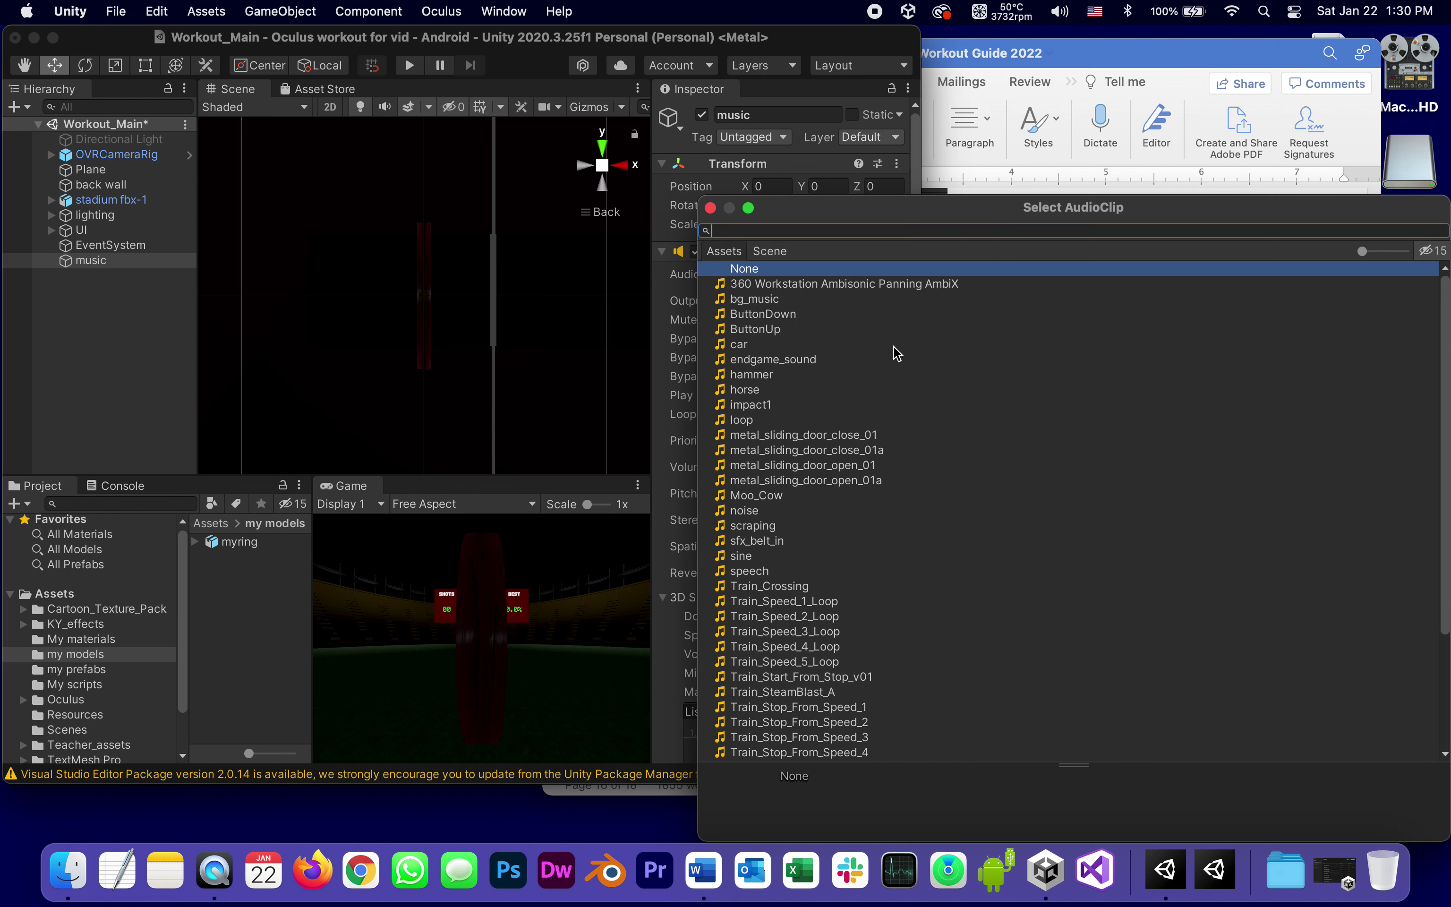
pyautogui.click(743, 300)
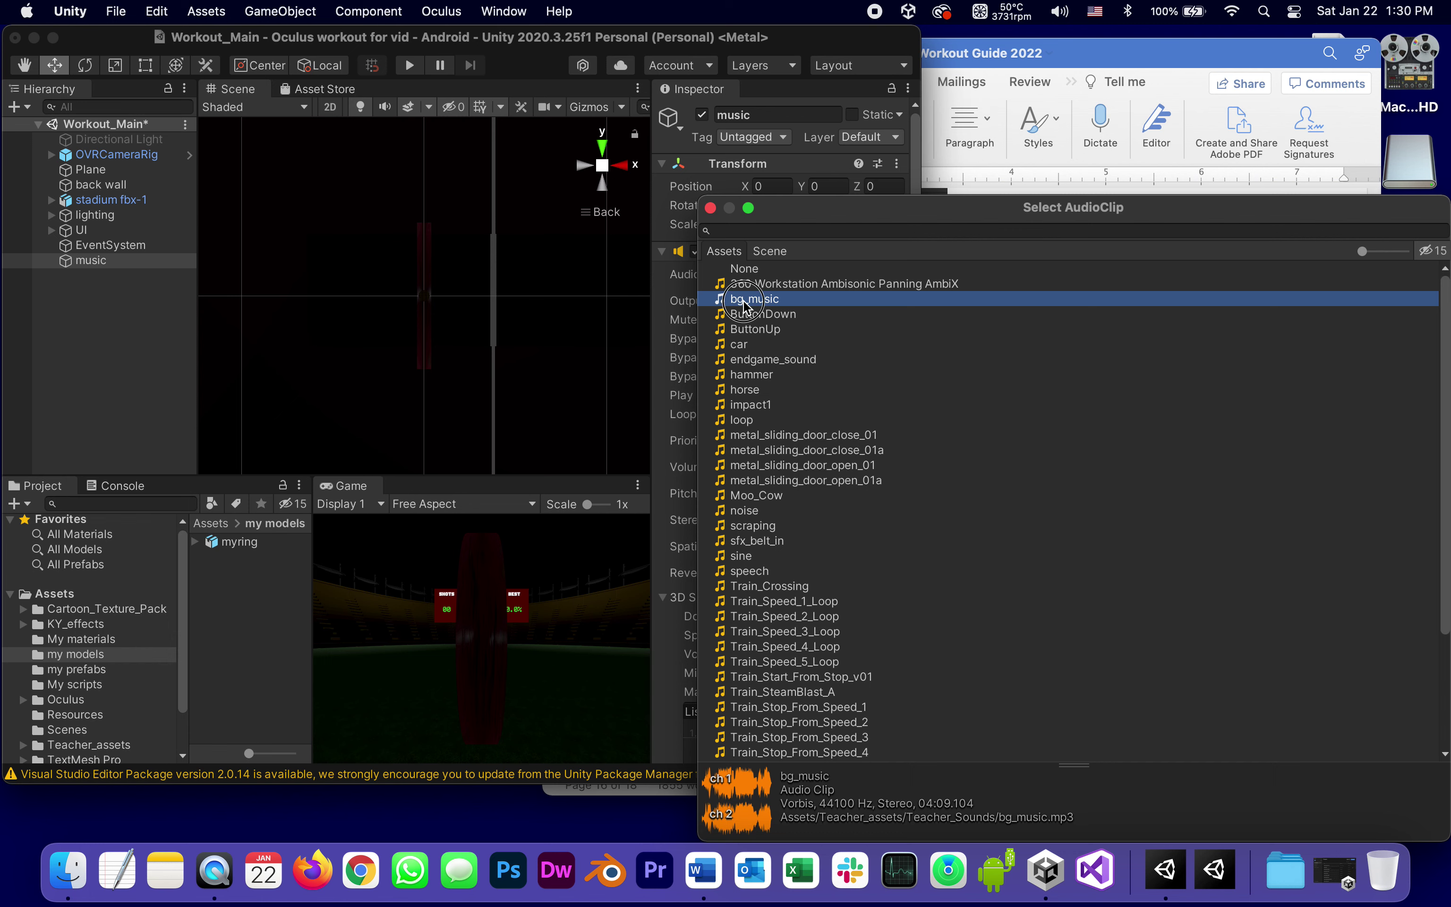
pyautogui.doubleClick(743, 300)
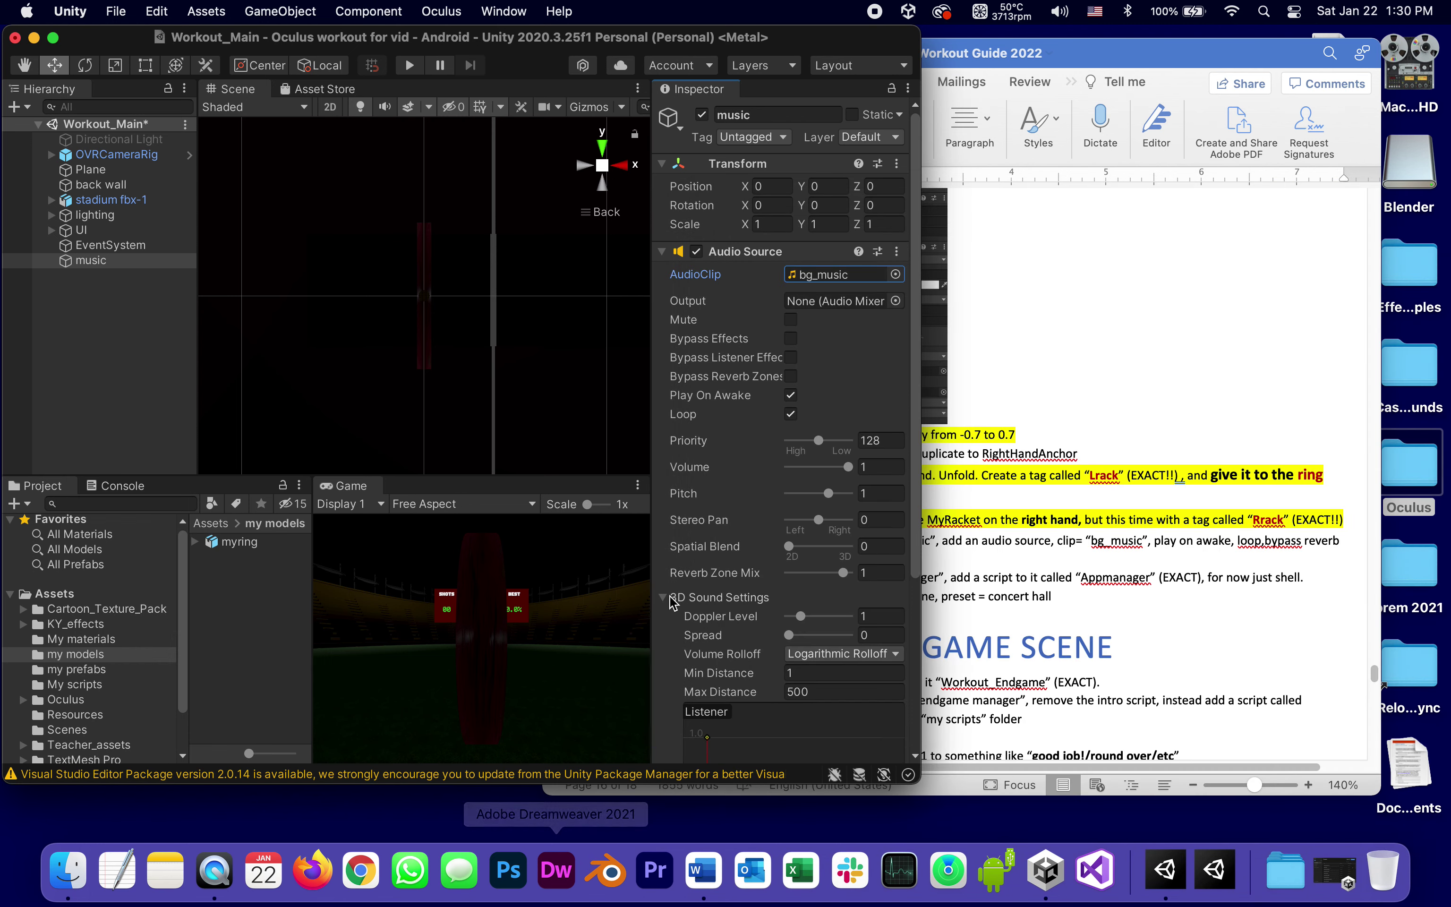
pyautogui.click(1229, 596)
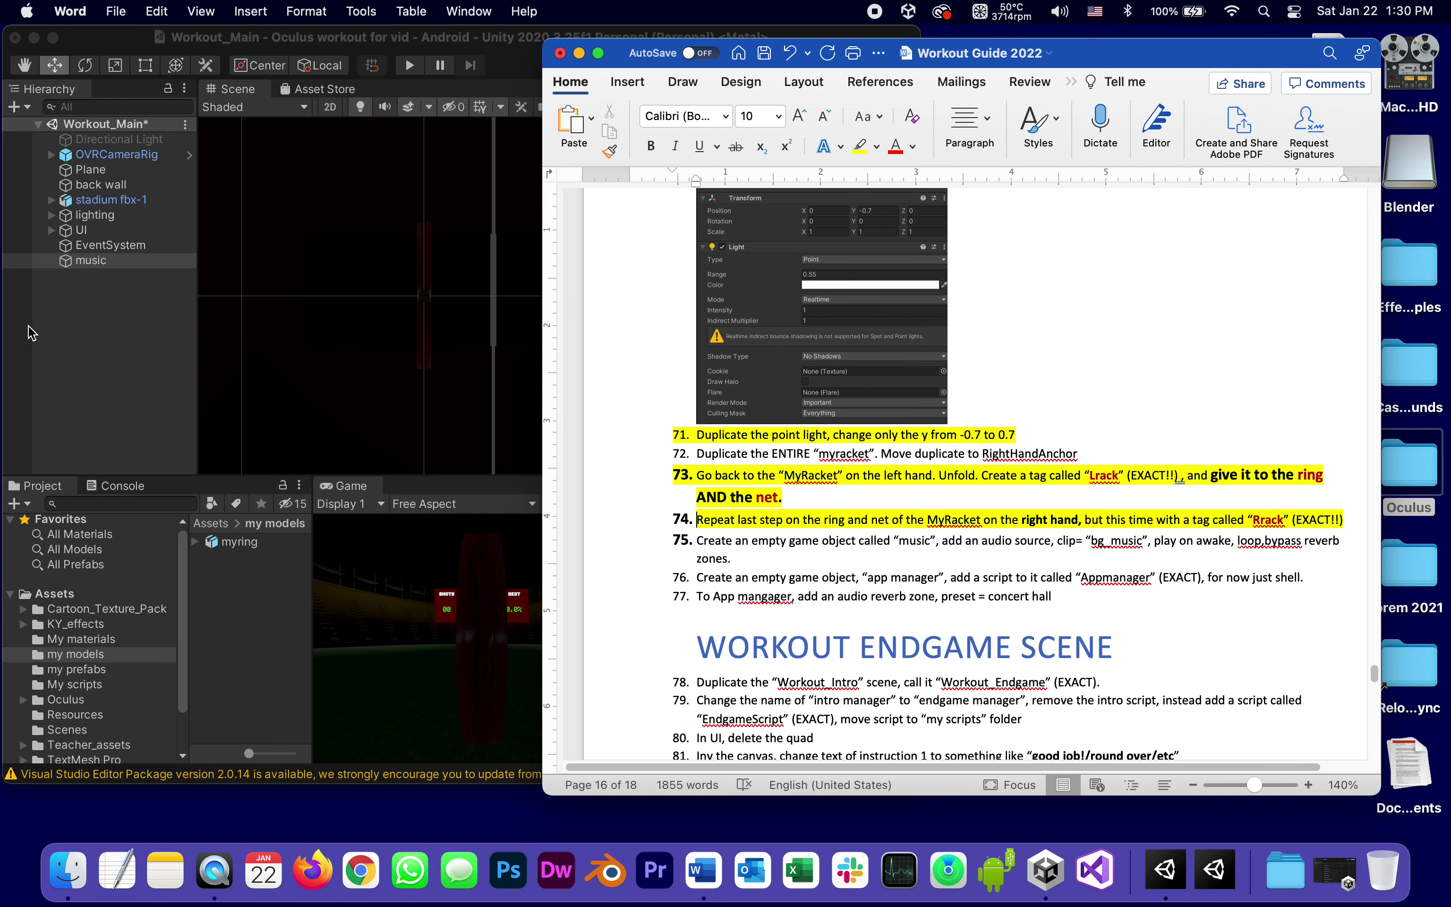
pyautogui.click(76, 261)
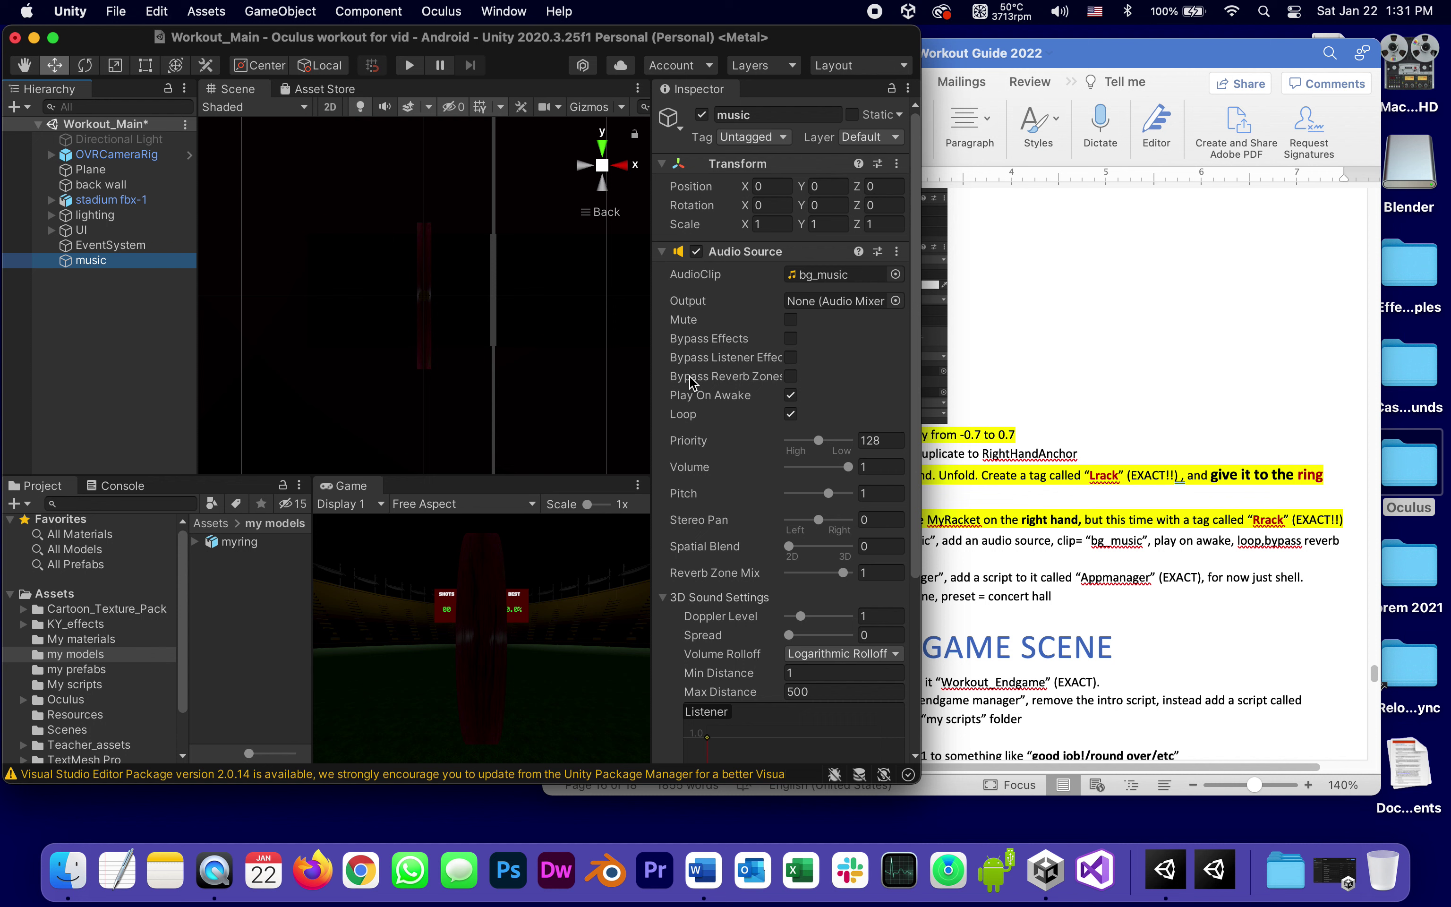
pyautogui.click(790, 376)
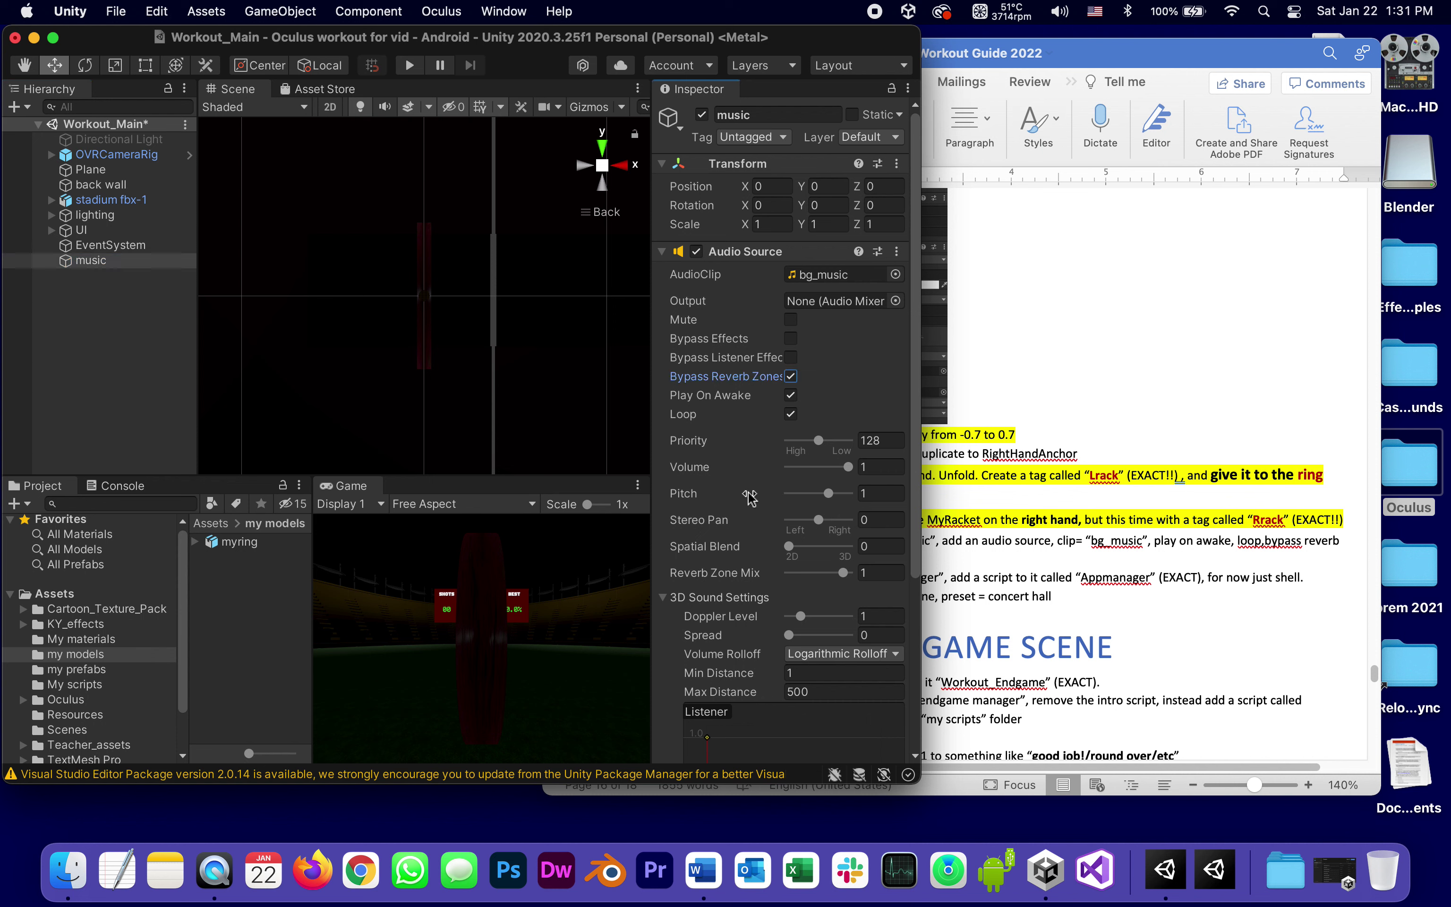
# Highlight step 75, the music audio-source step, in yellow
pyautogui.click(1204, 645)
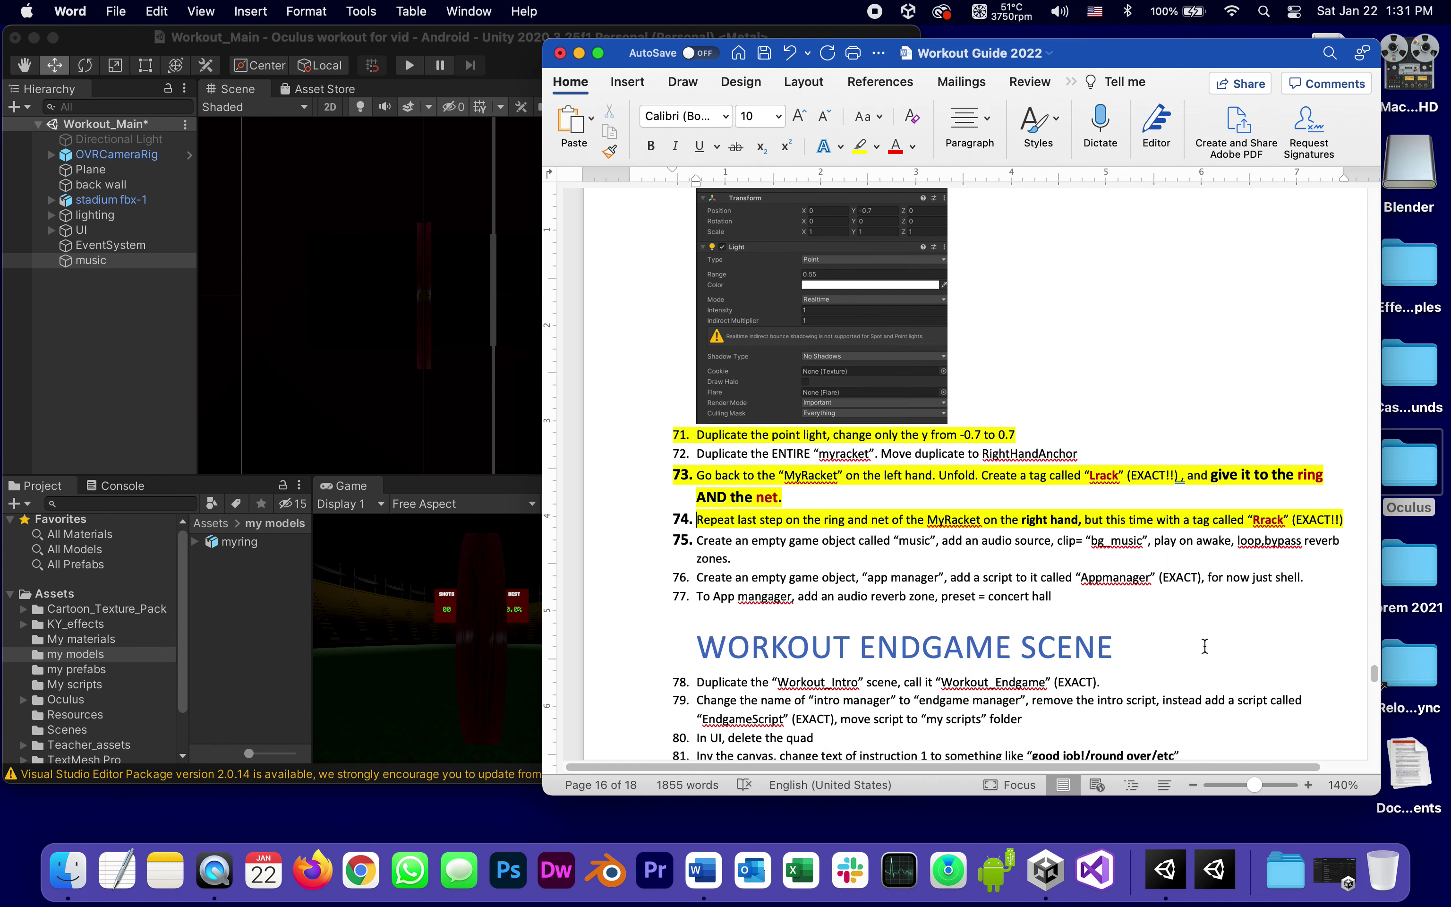
pyautogui.doubleClick(665, 537)
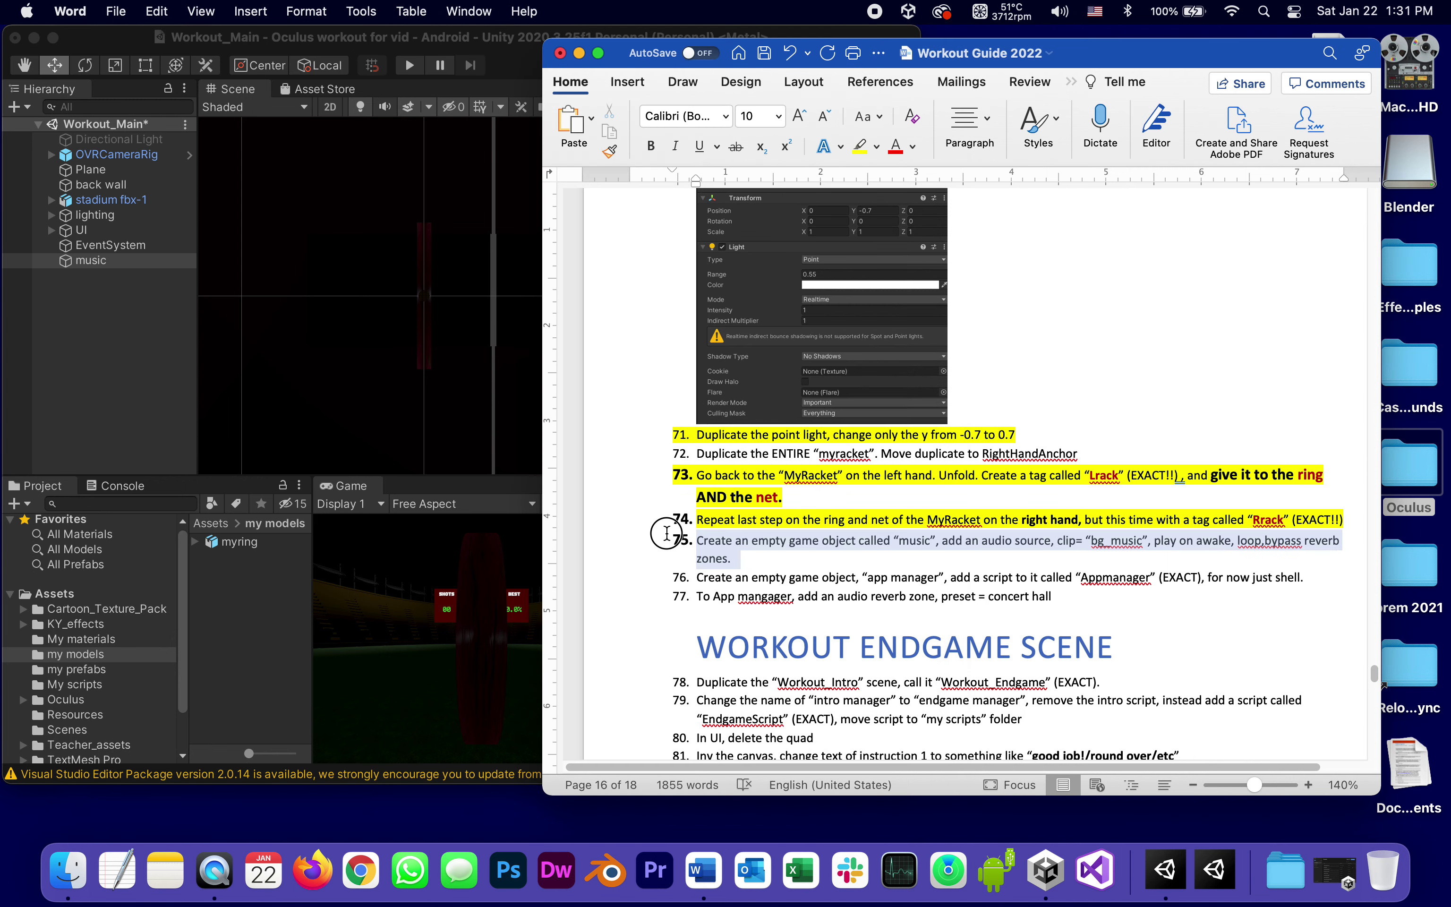
pyautogui.click(858, 147)
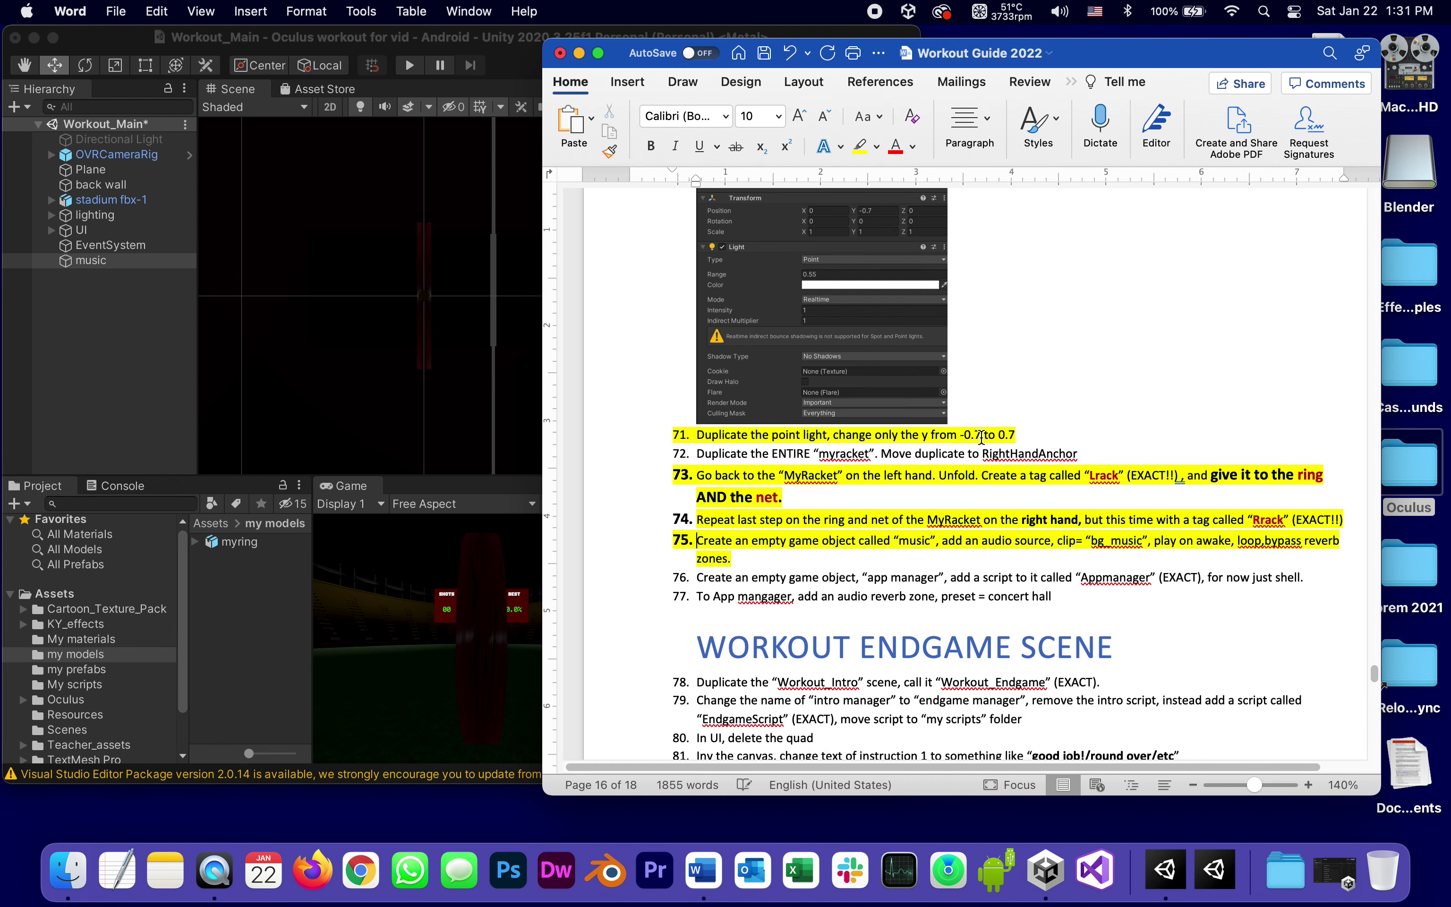
pyautogui.press('Left')
pyautogui.scroll(-2, 993, 559)
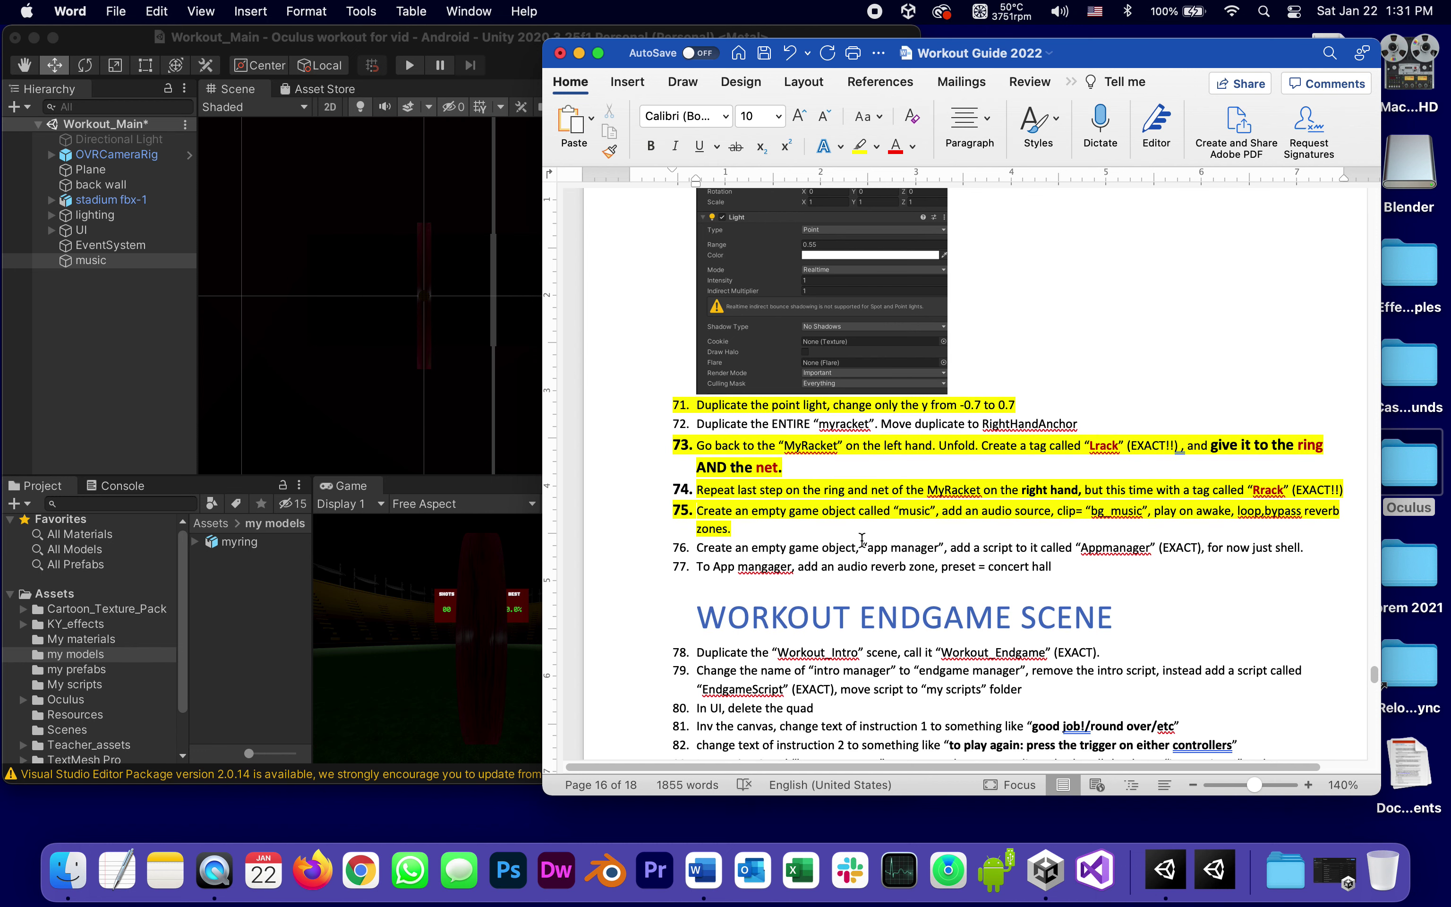
# Select 'Appmanager' in step 76 before returning to Unity
pyautogui.moveTo(867, 547); pyautogui.dragTo(936, 551)
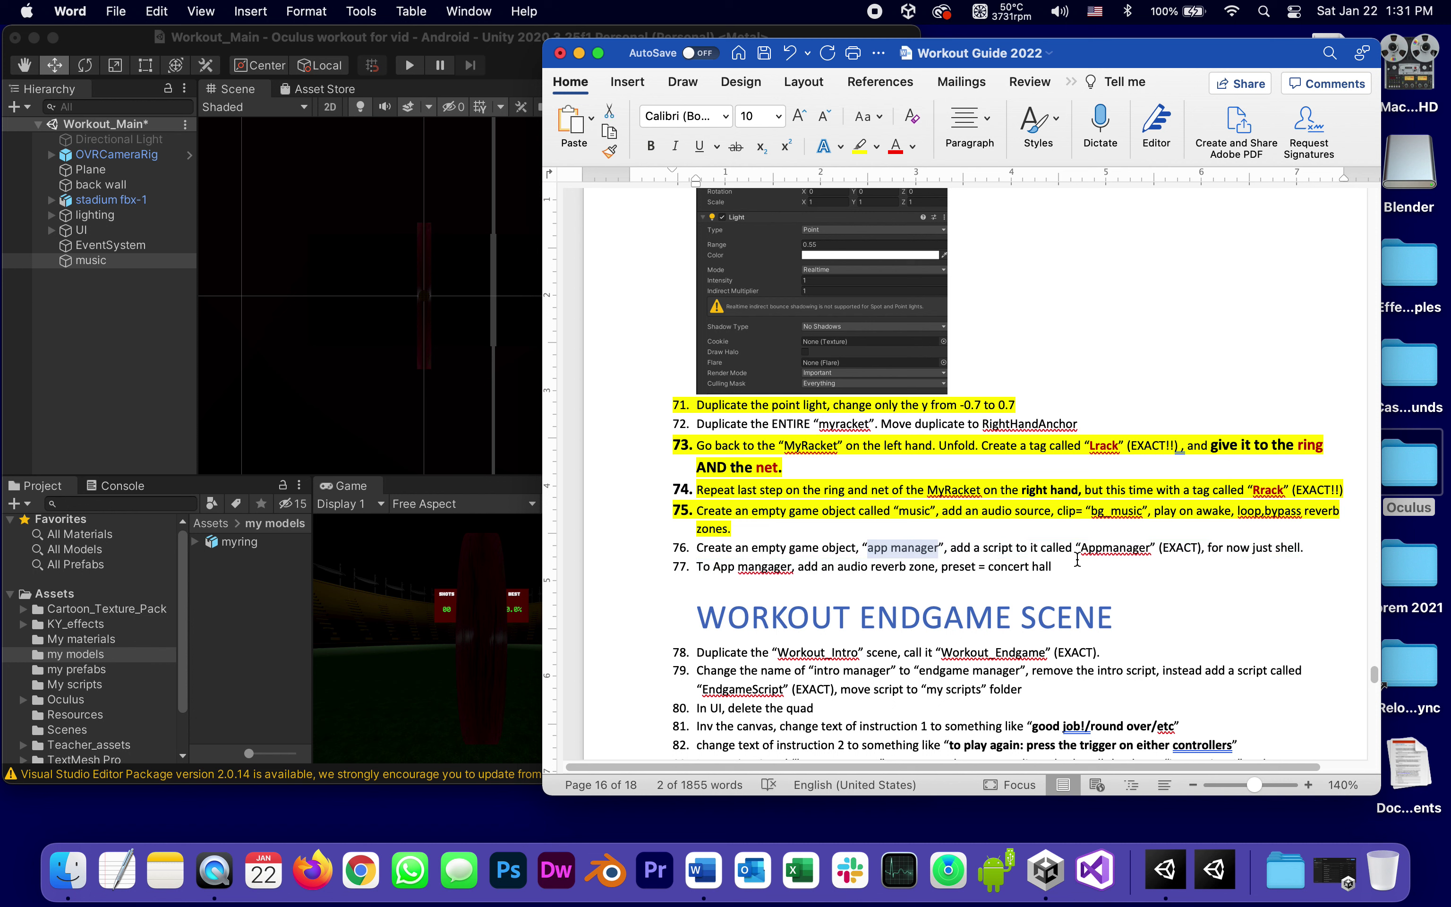
pyautogui.click(1110, 568)
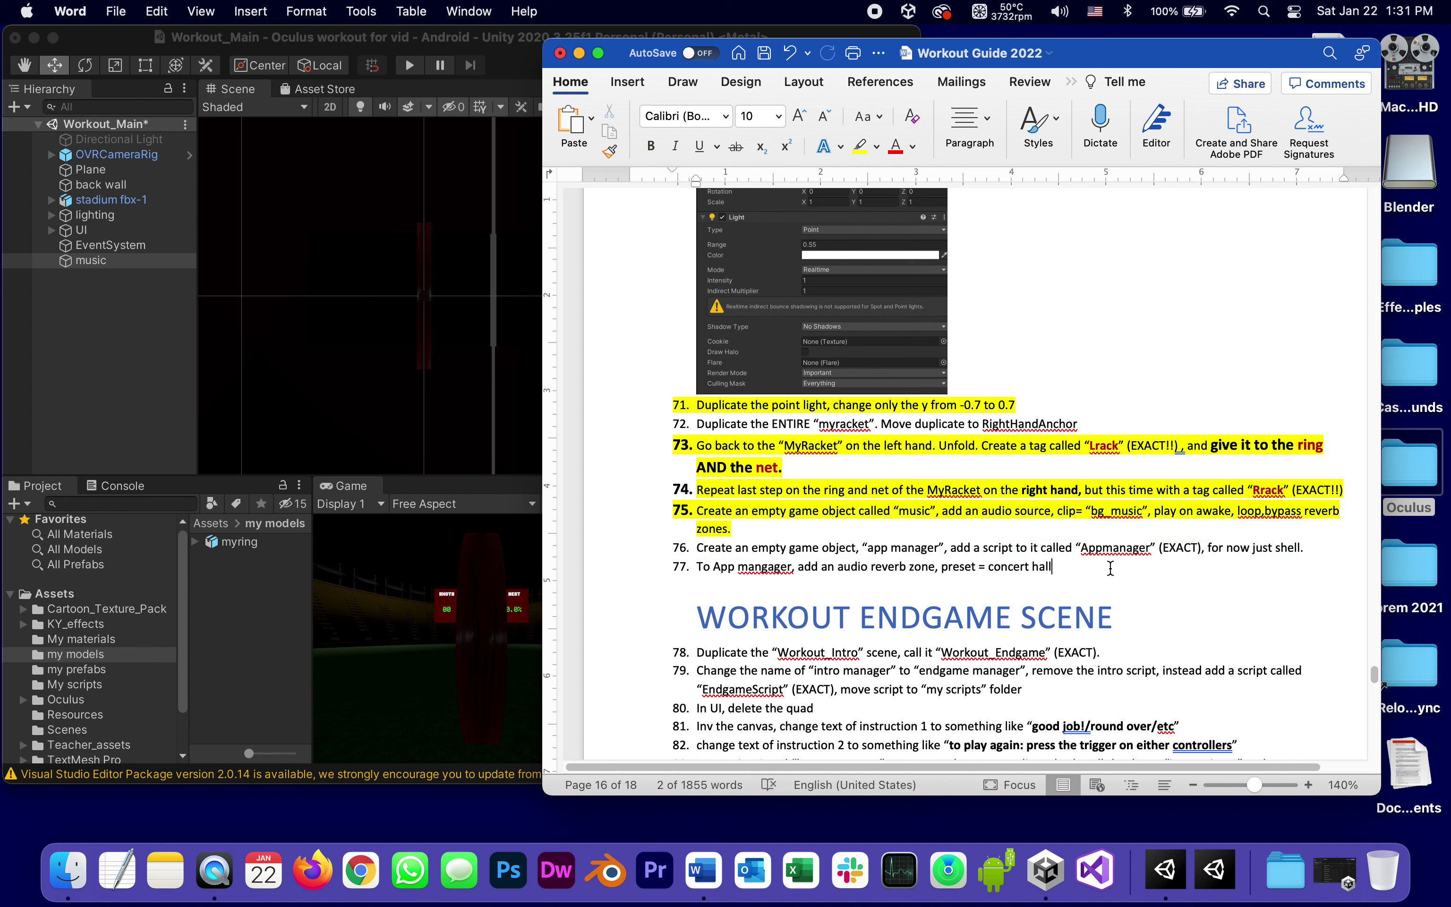
pyautogui.moveTo(1080, 546); pyautogui.dragTo(1150, 547)
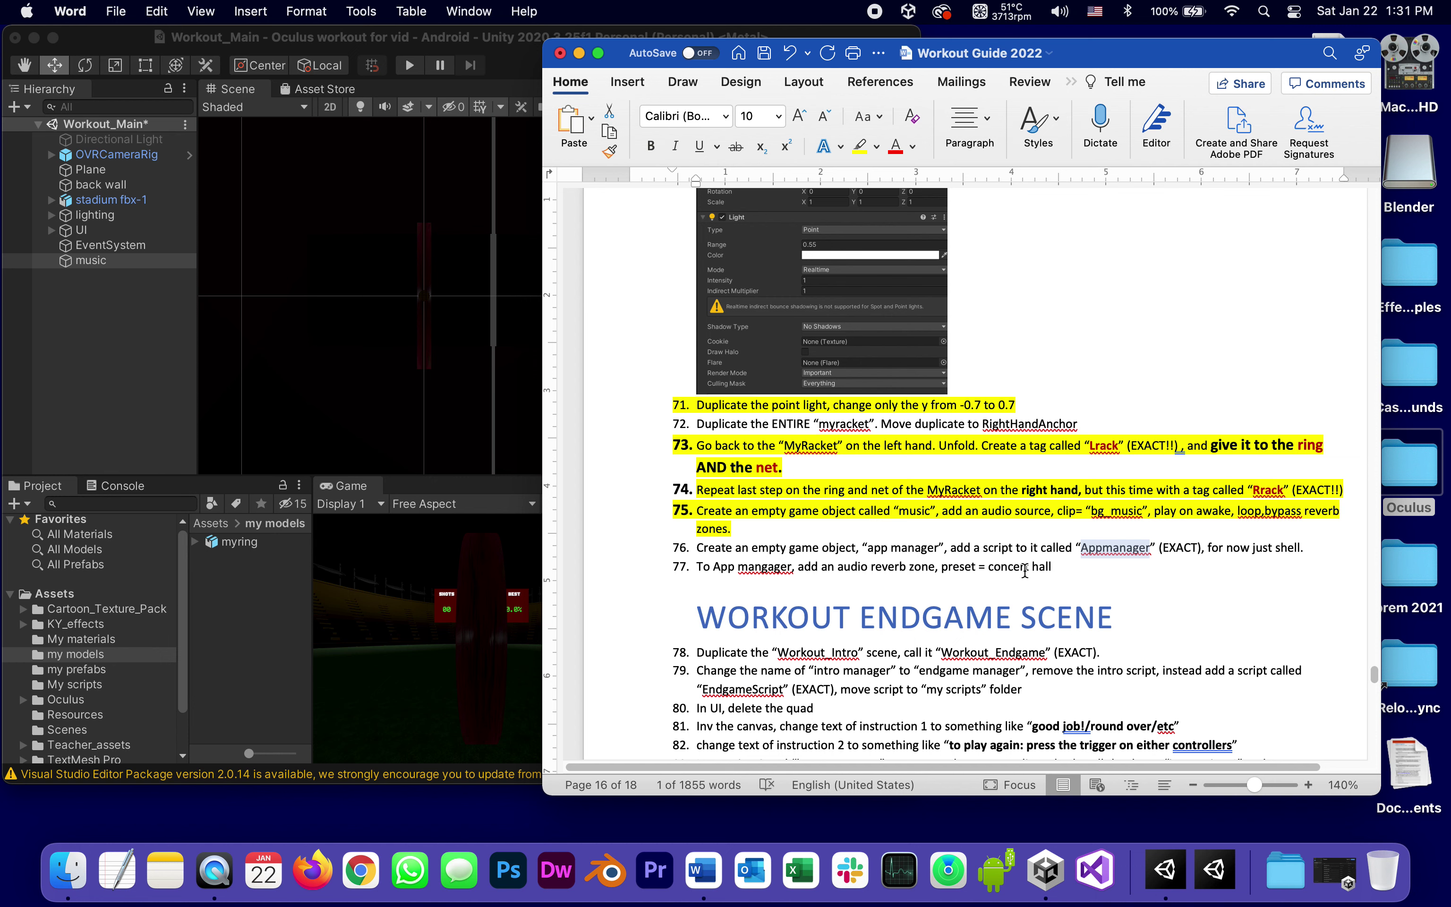
pyautogui.click(100, 326)
# Create an empty object named Appmanager and move it to the top of the Hierarchy
pyautogui.rightClick(91, 318)
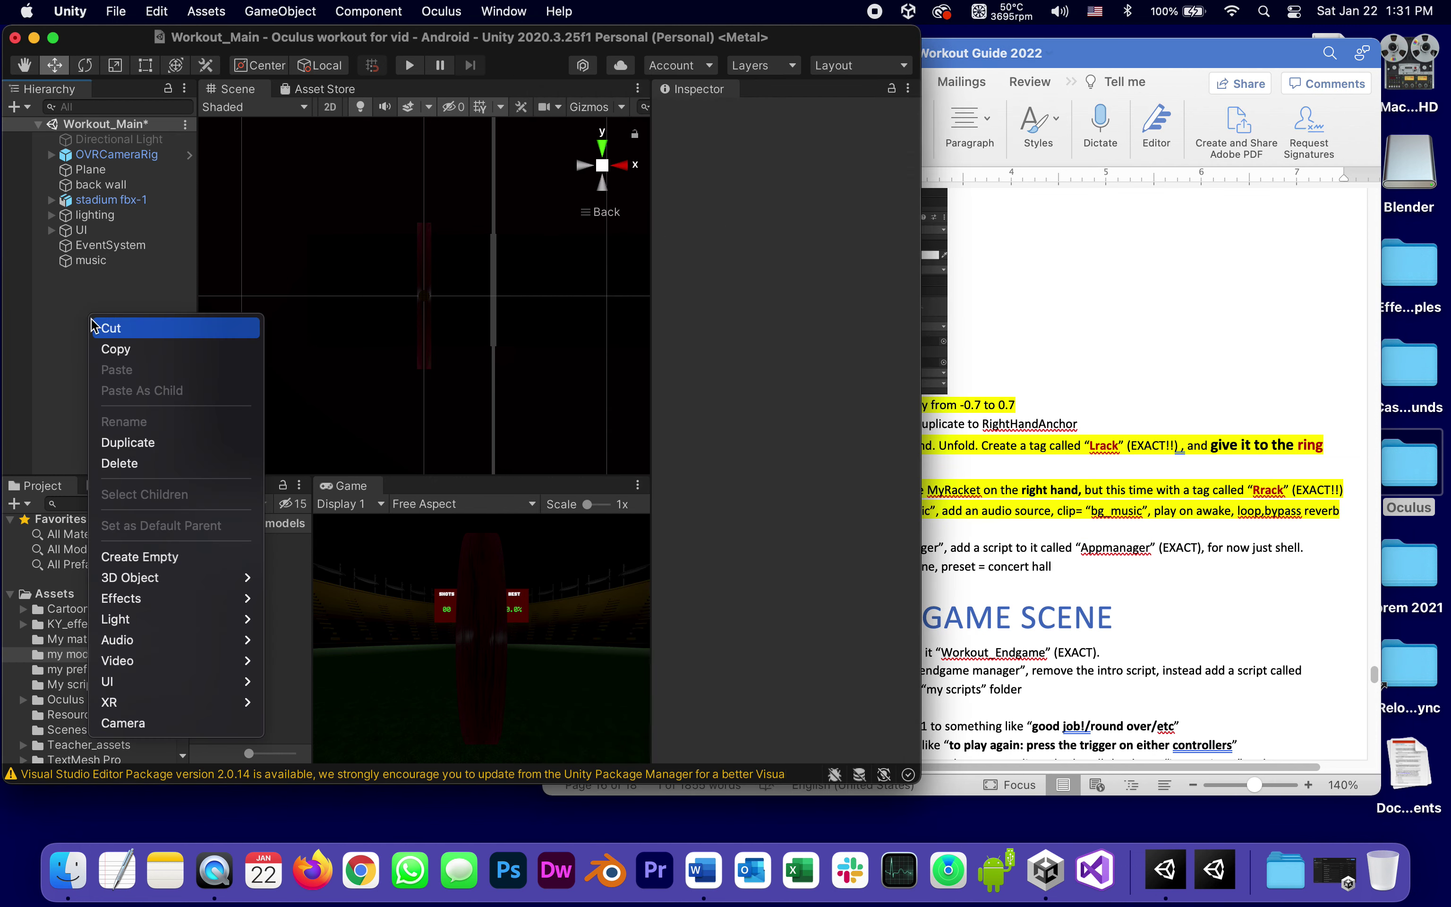
pyautogui.click(162, 556)
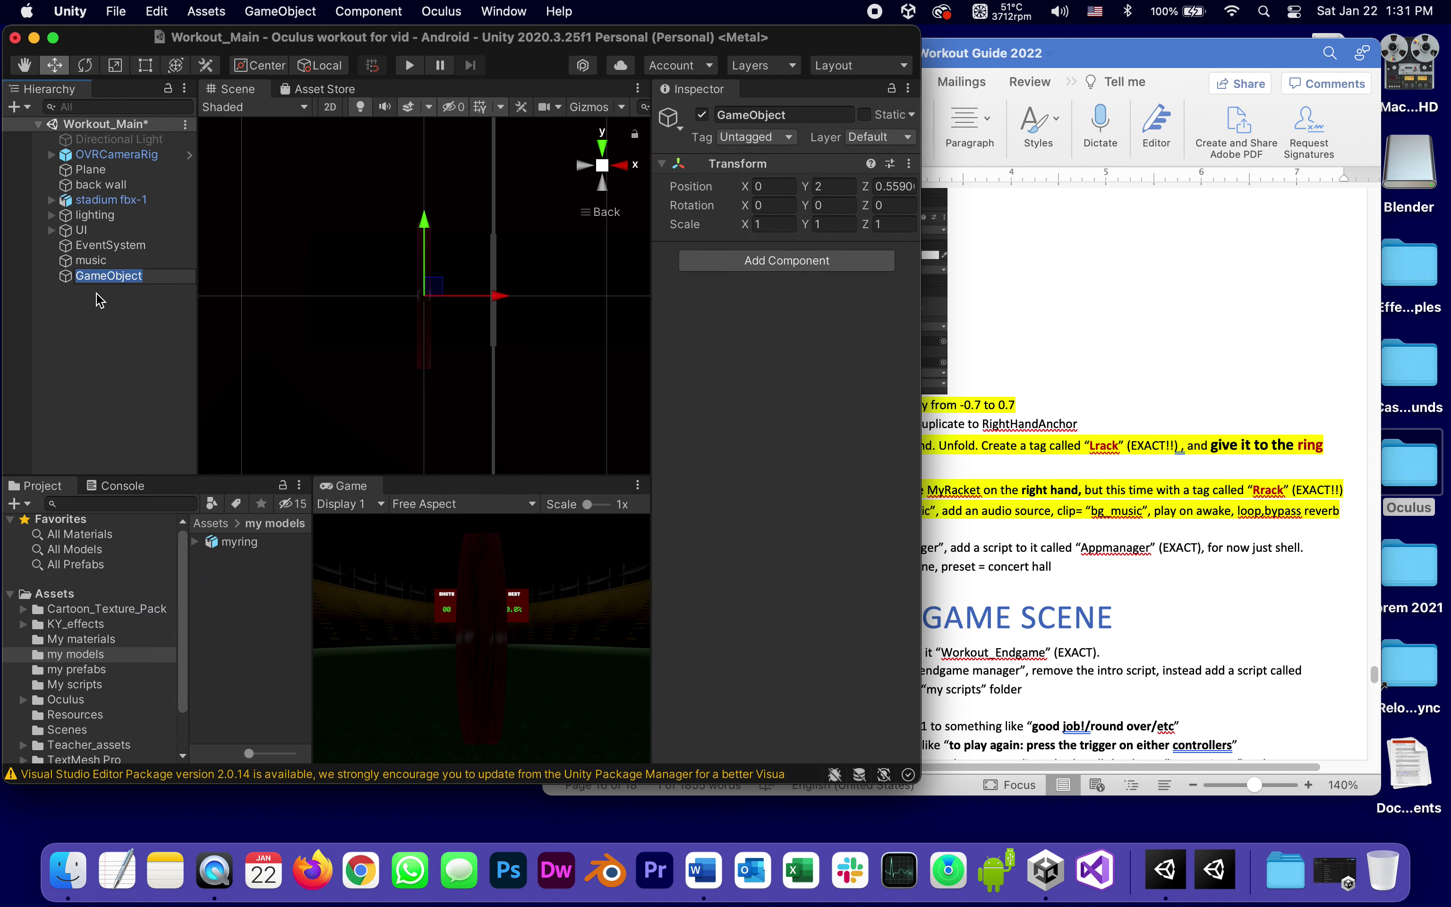
pyautogui.write('Appmanager')
pyautogui.press('Return')
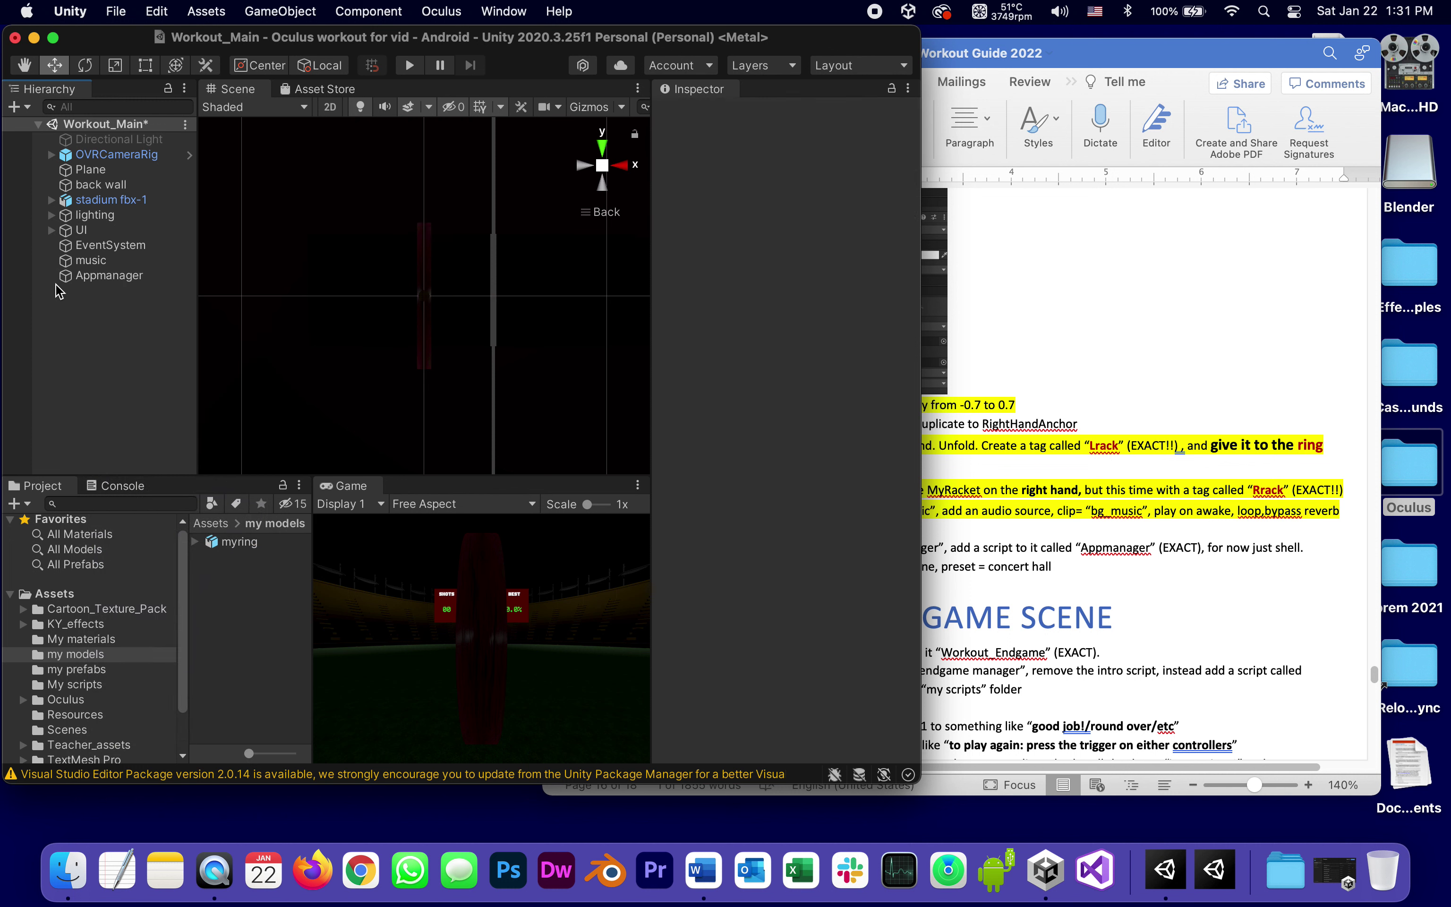
pyautogui.click(67, 280)
pyautogui.moveTo(67, 281); pyautogui.dragTo(66, 133)
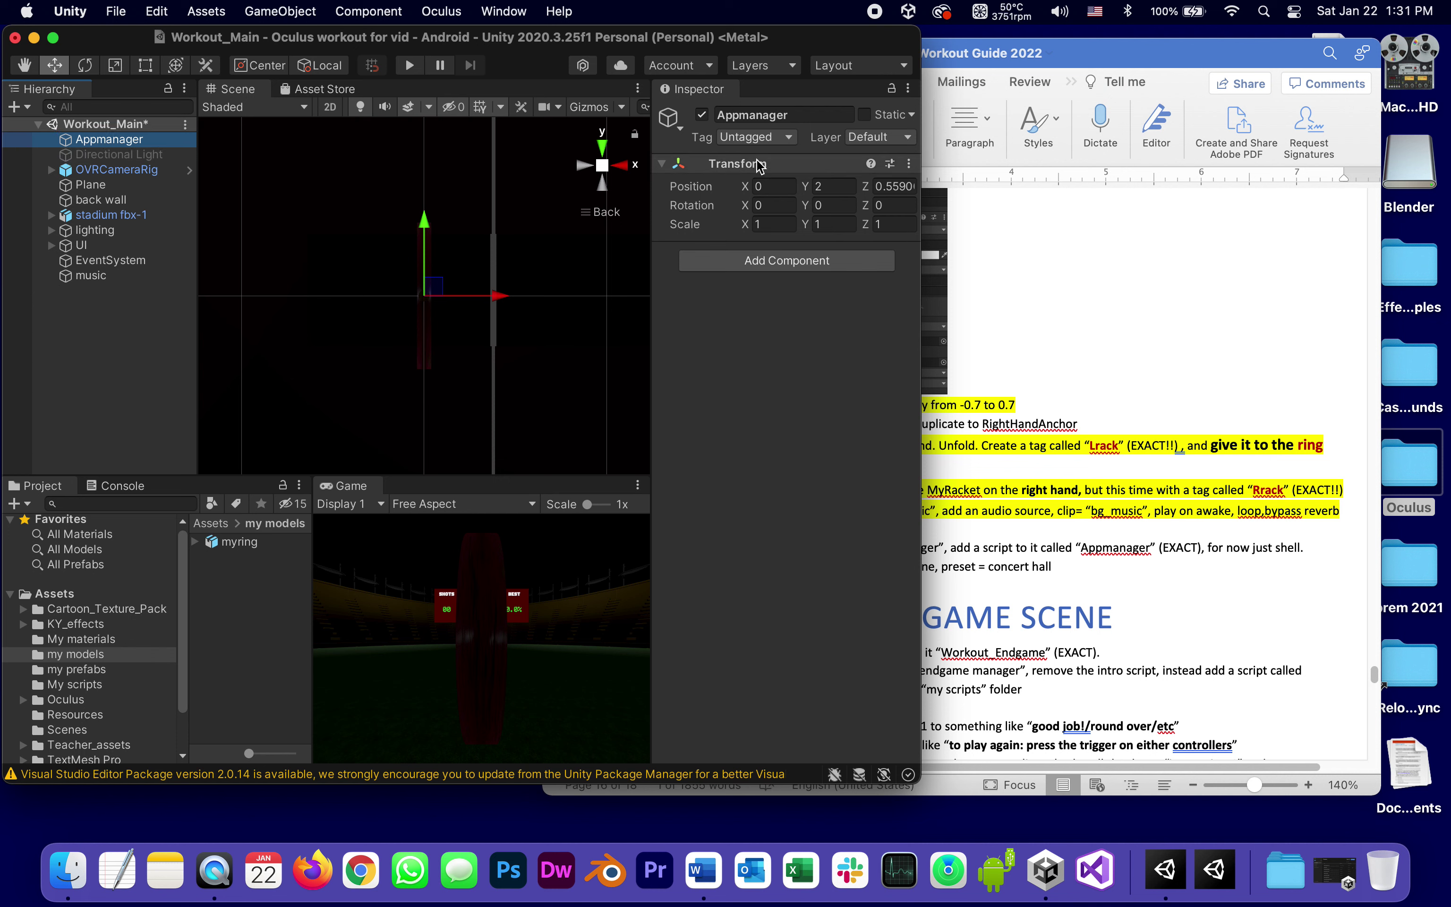
# Reset Appmanager's transform to the origin and add an Audio Reverb Zone with the Concerthall preset
pyautogui.click(908, 164)
pyautogui.click(923, 184)
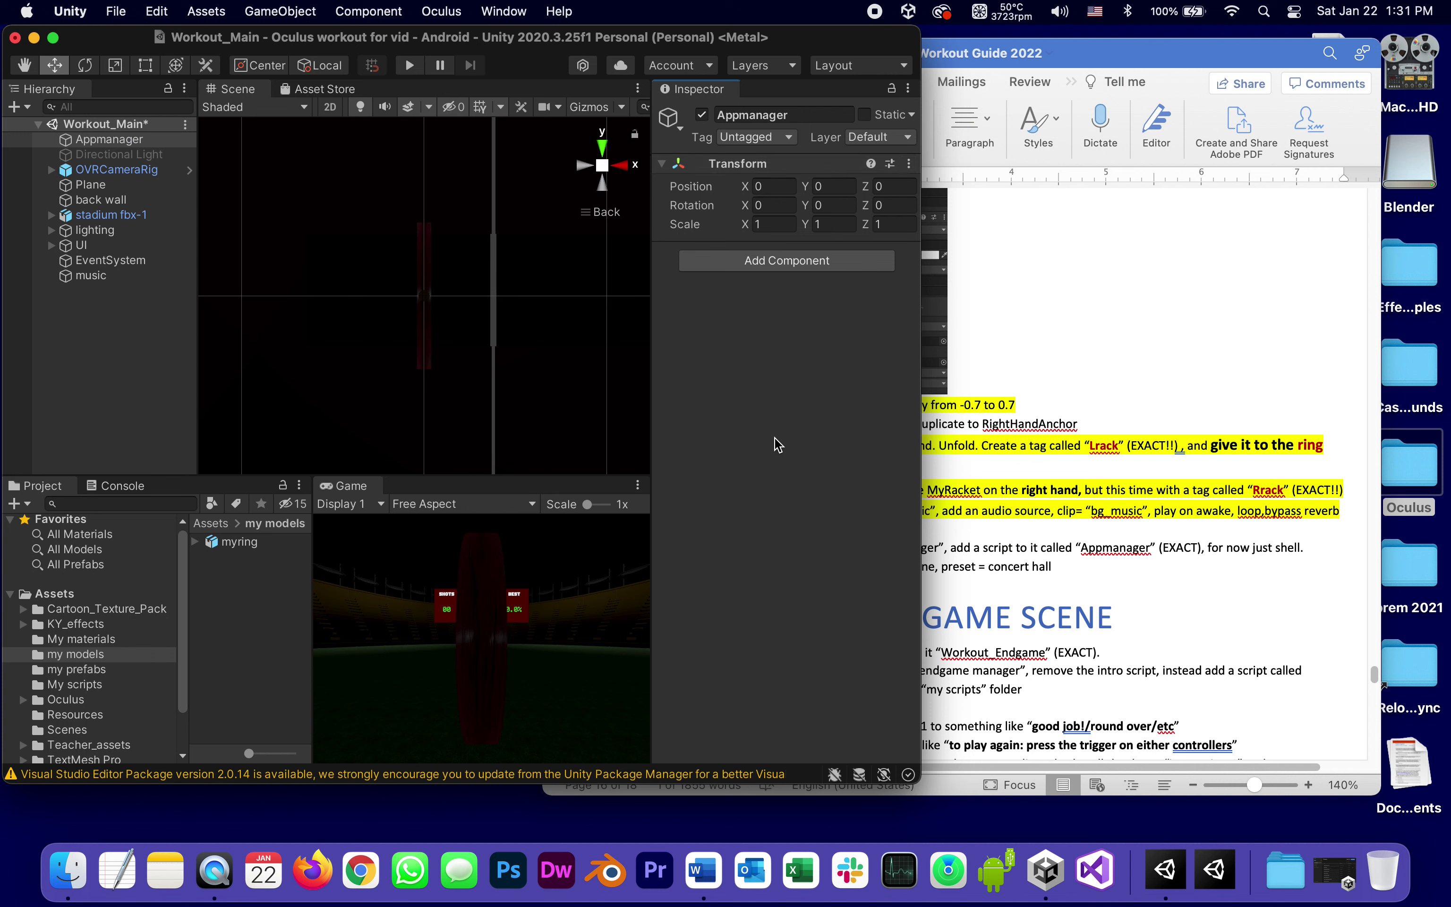
pyautogui.click(785, 266)
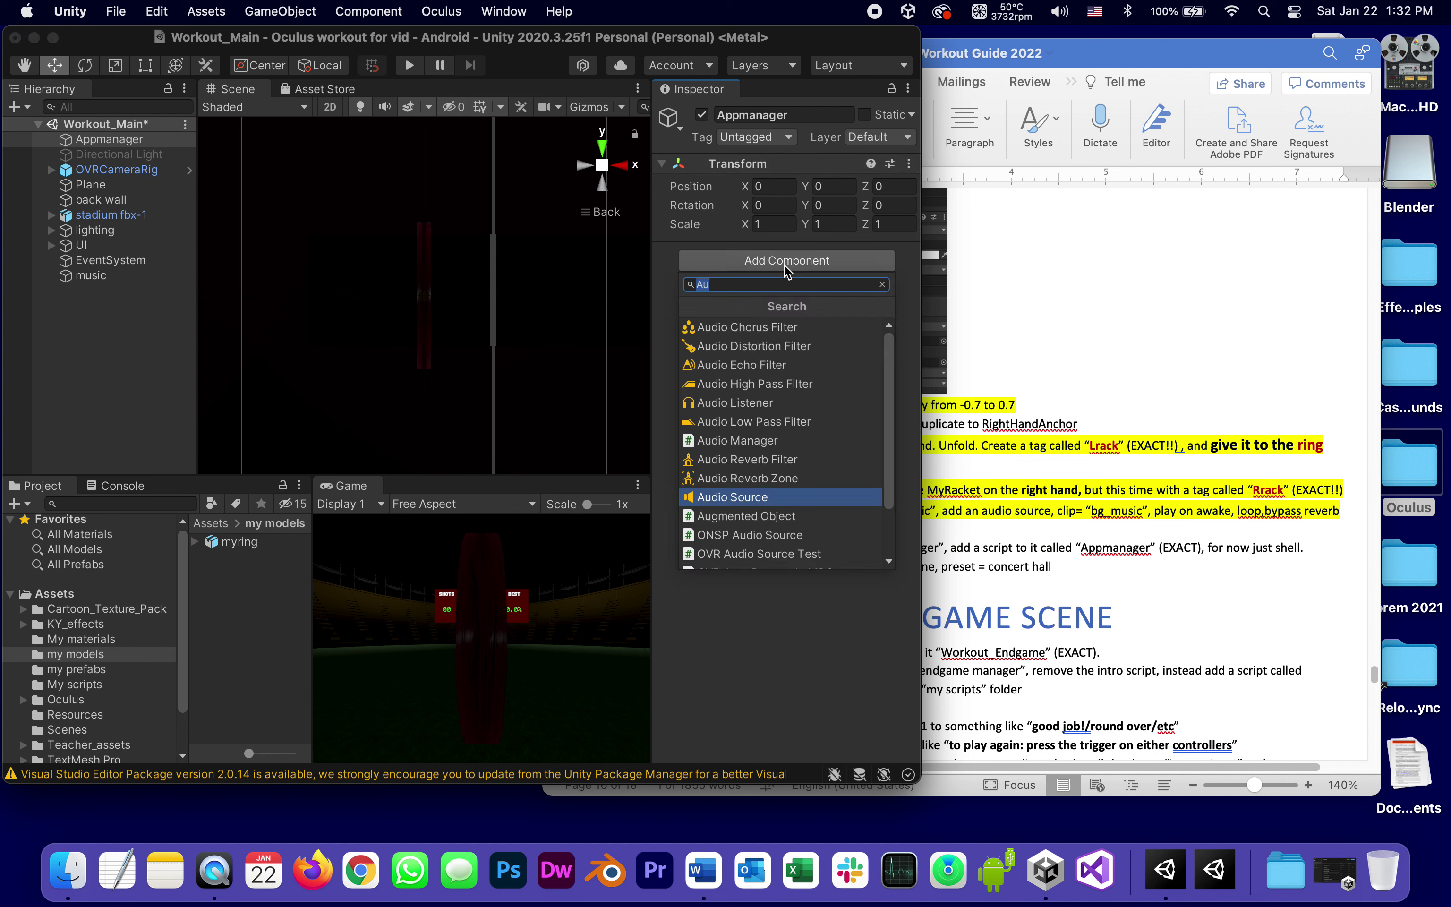
pyautogui.click(754, 480)
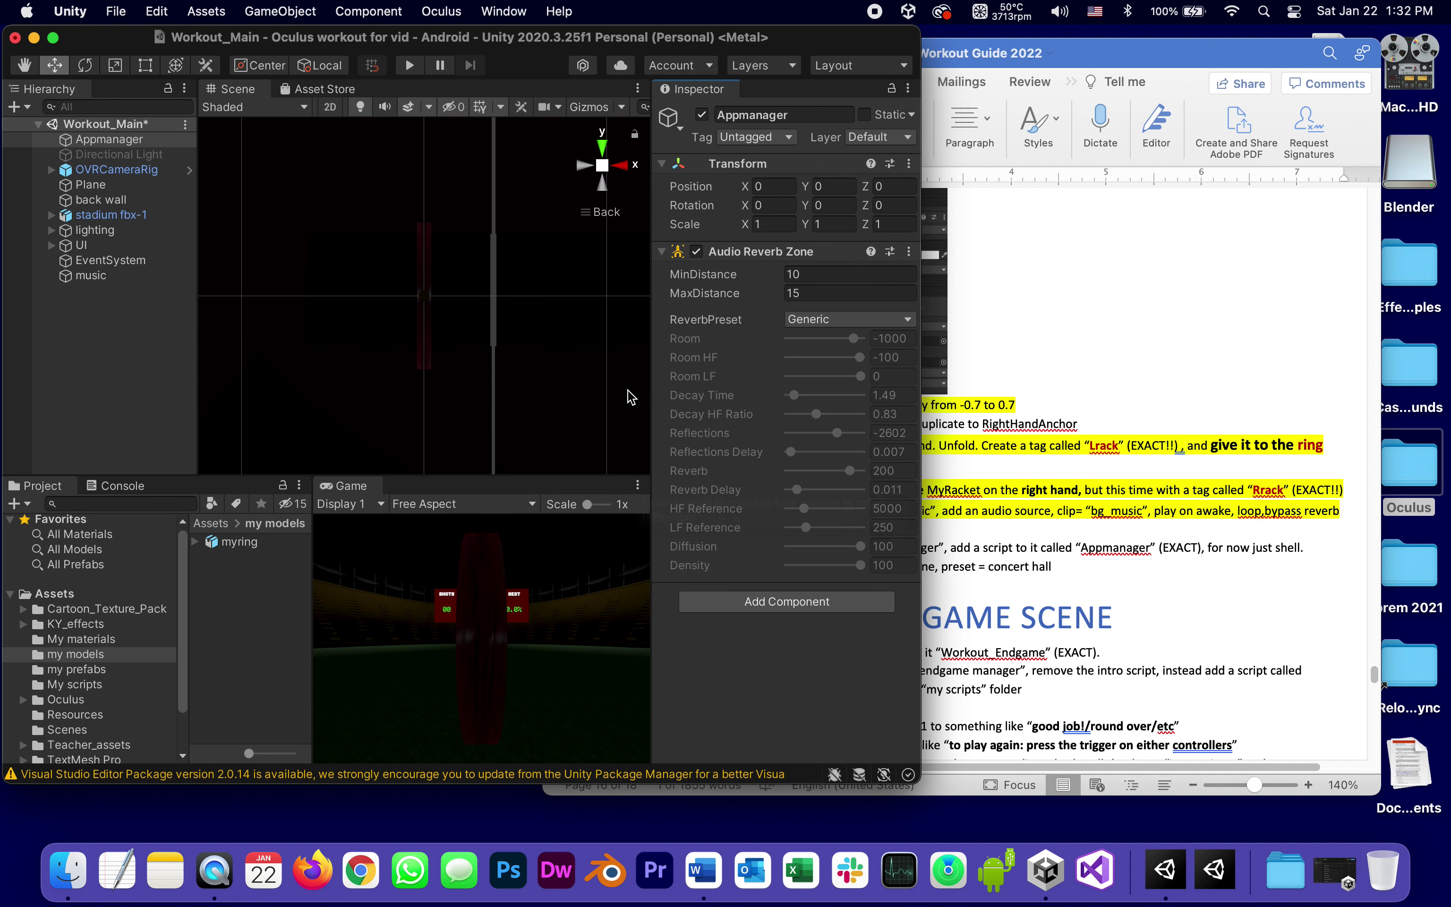
pyautogui.click(837, 321)
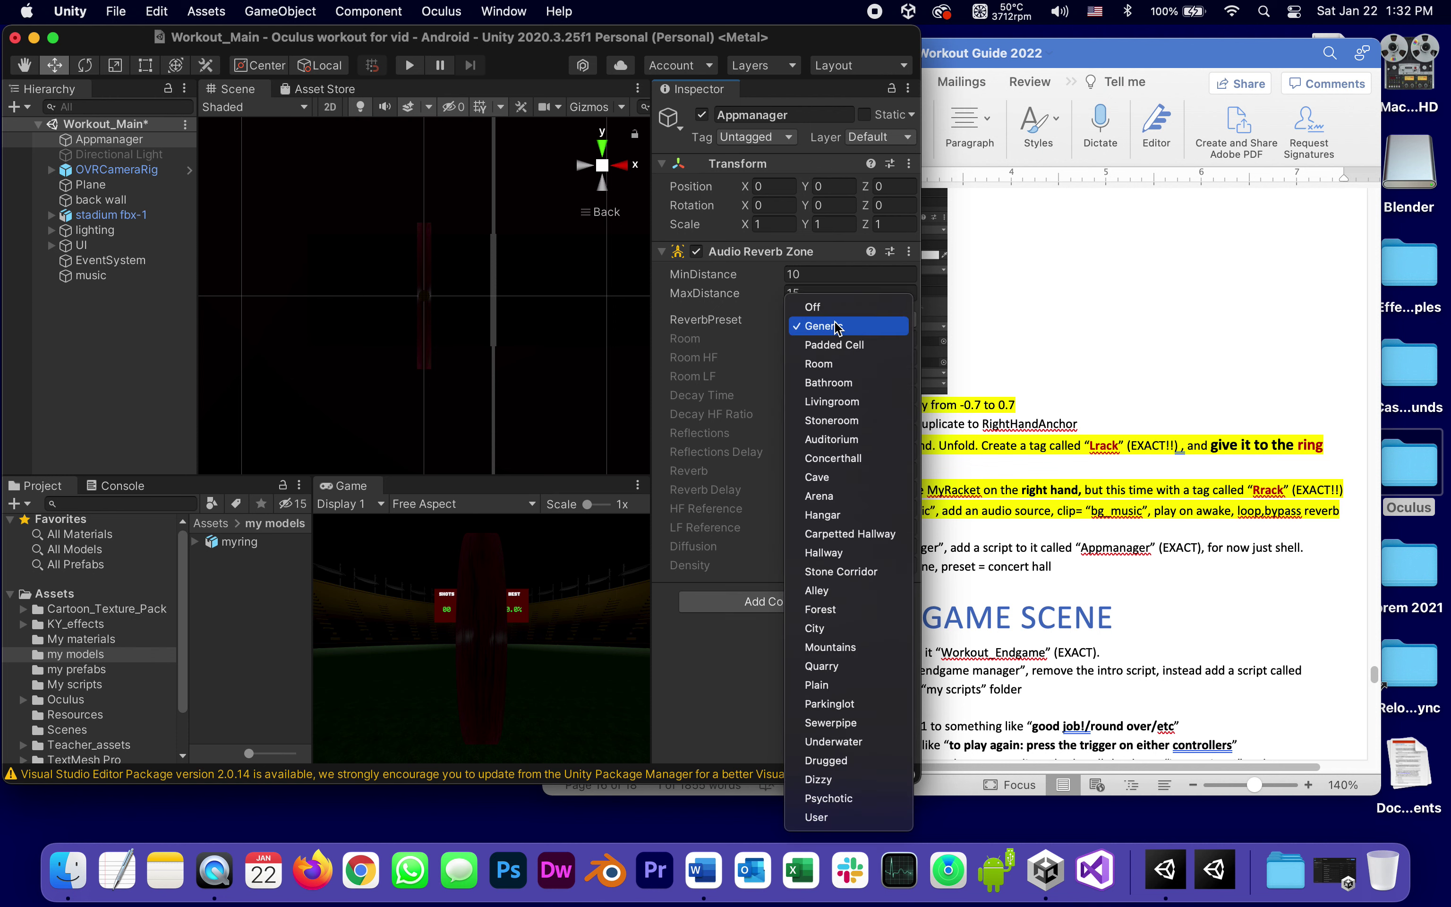
pyautogui.click(837, 459)
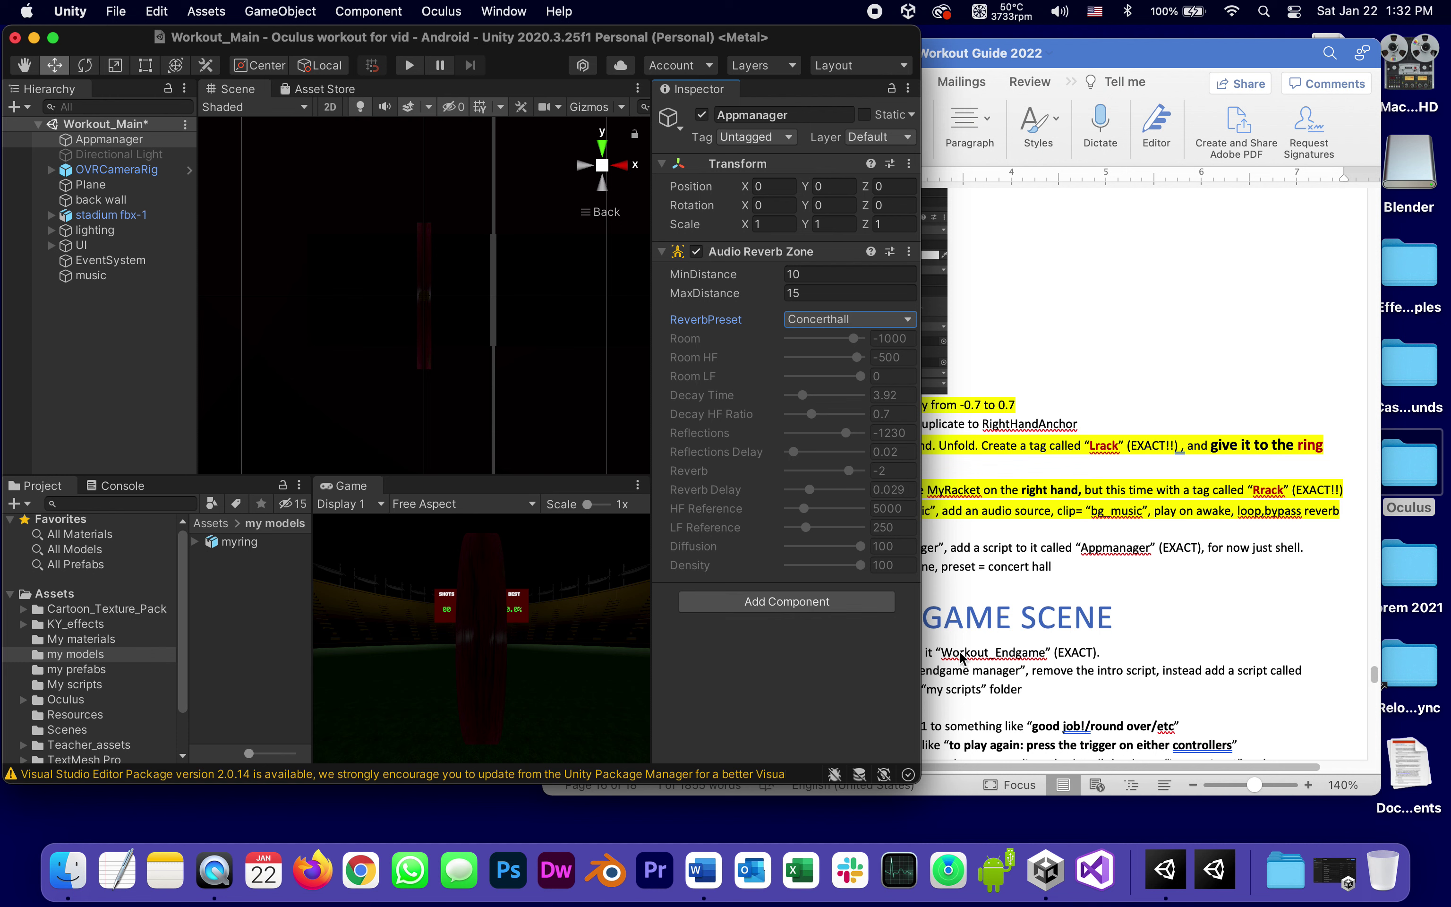
# Create a new script named Appmanager and attach it to the Appmanager object
pyautogui.click(787, 601)
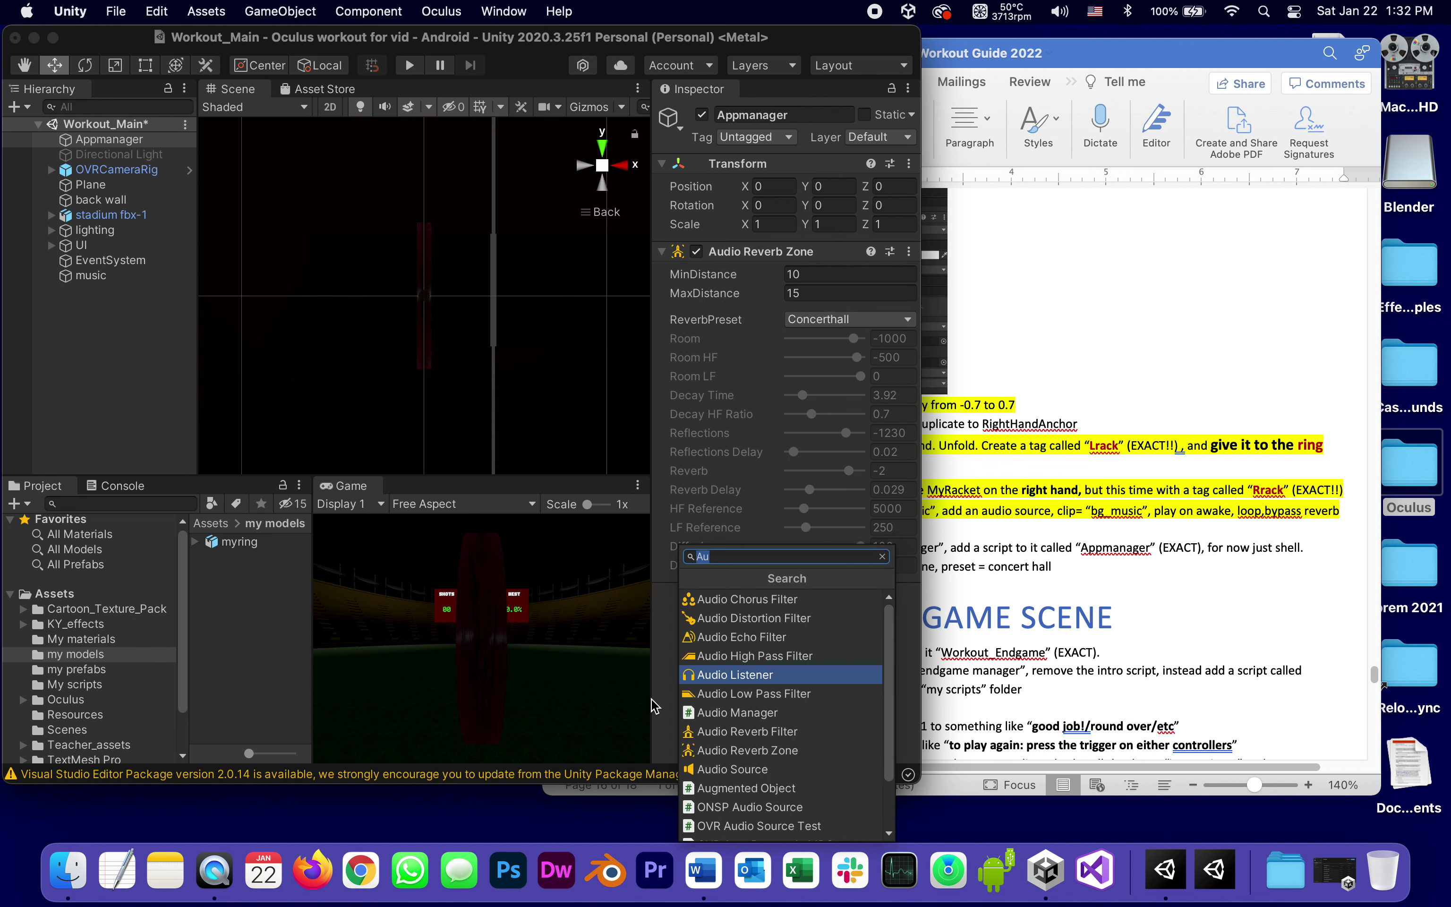
pyautogui.scroll(-3, 779, 719)
pyautogui.click(752, 835)
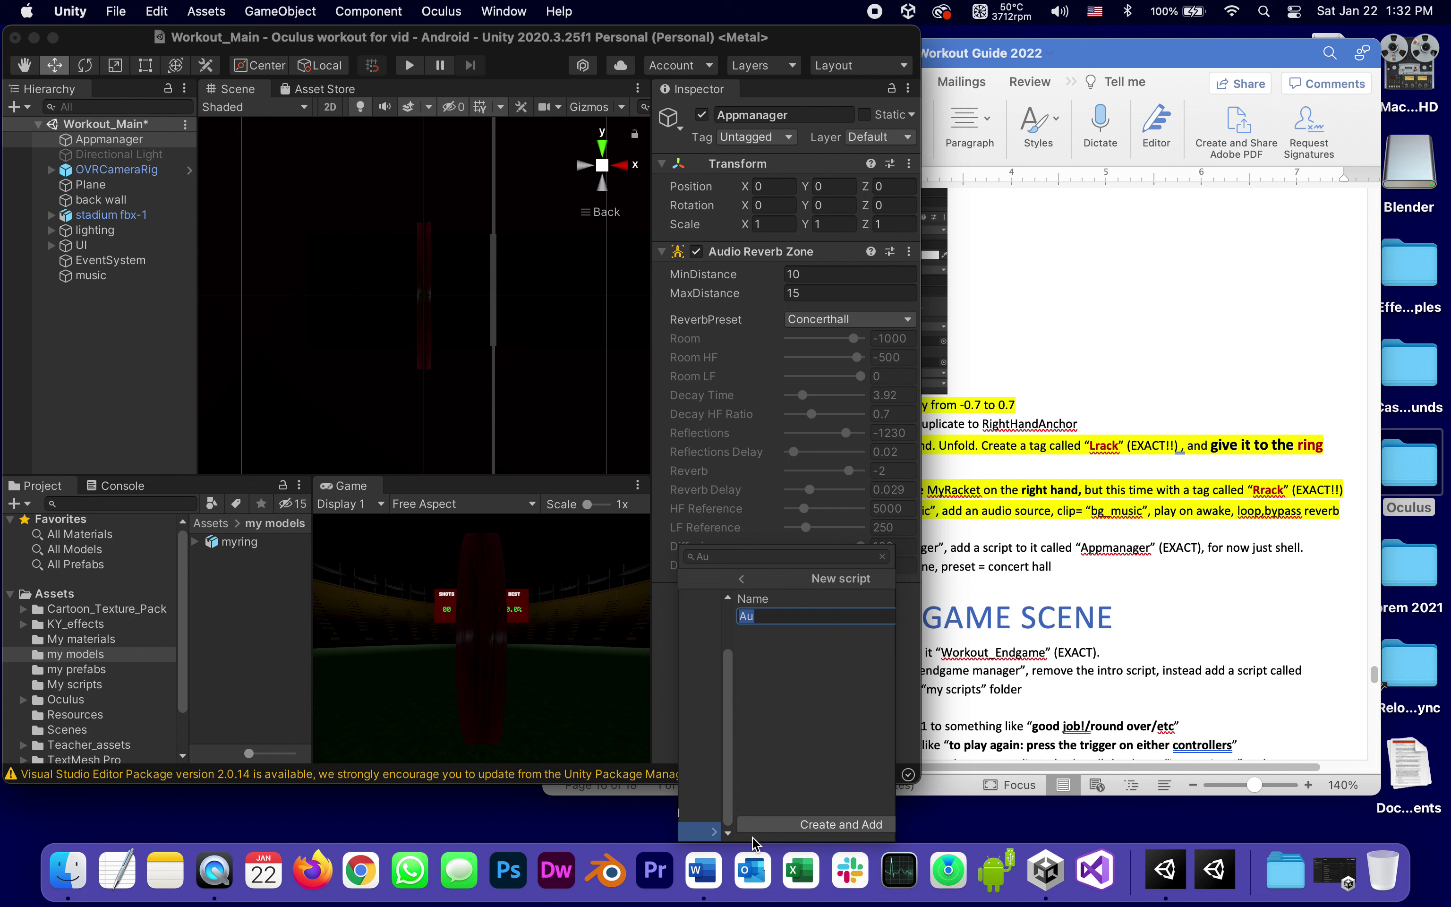
pyautogui.write('Appmanager')
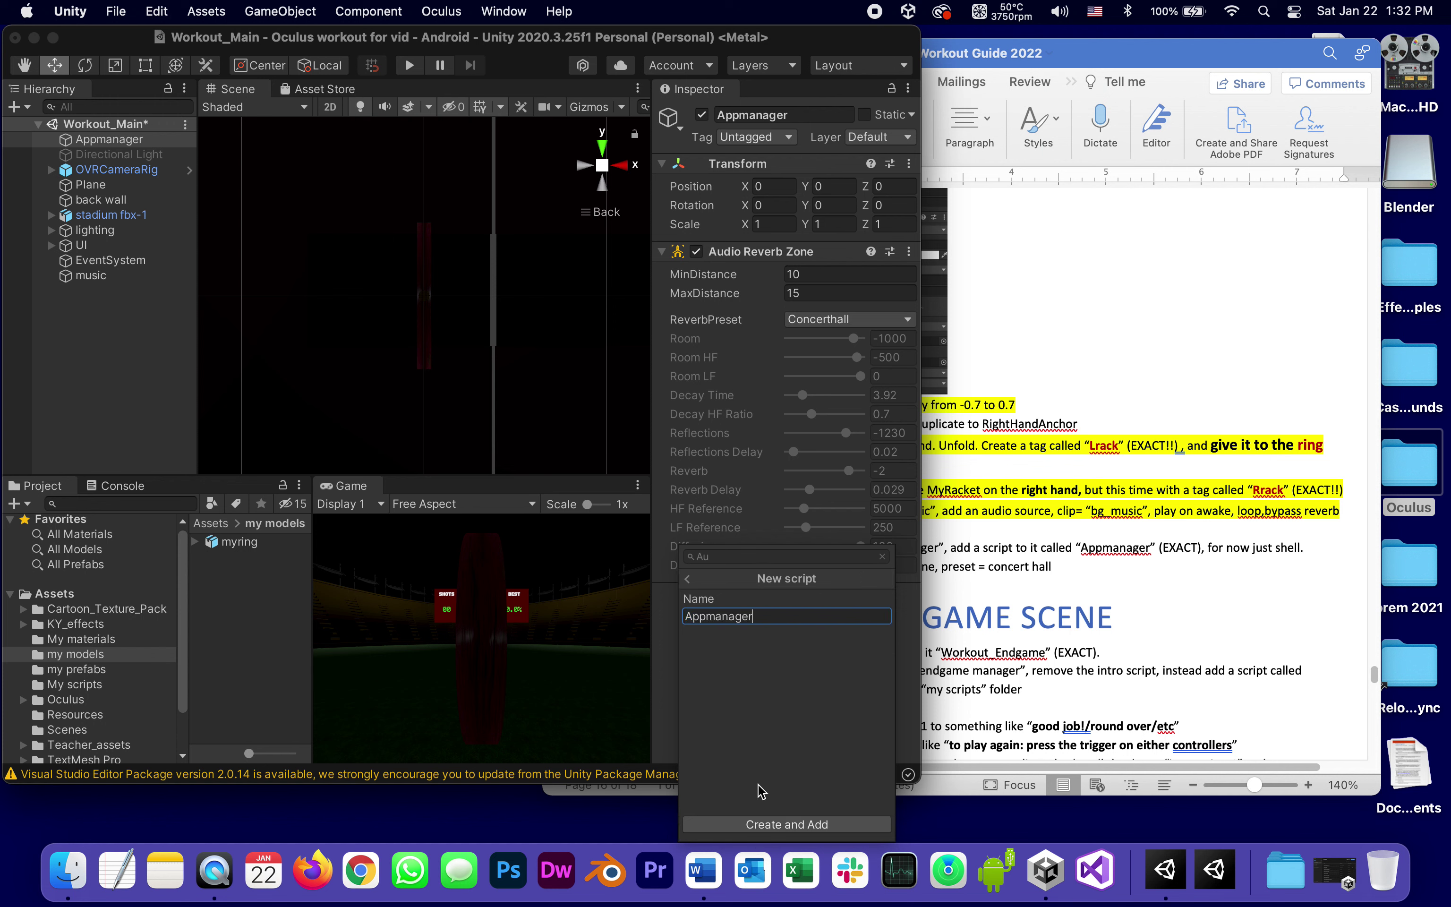
pyautogui.click(758, 825)
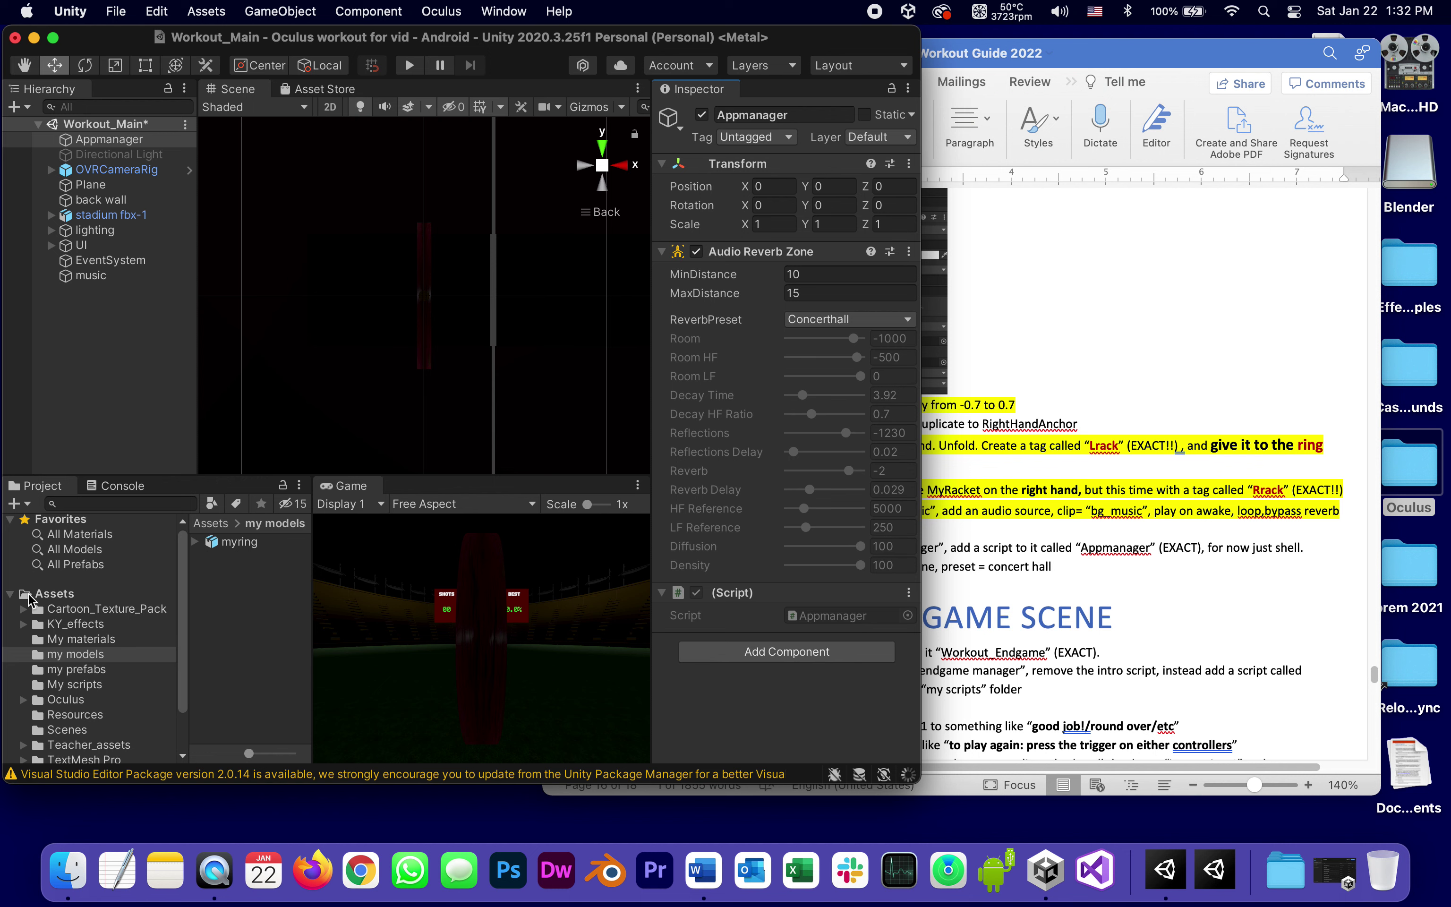
pyautogui.click(47, 595)
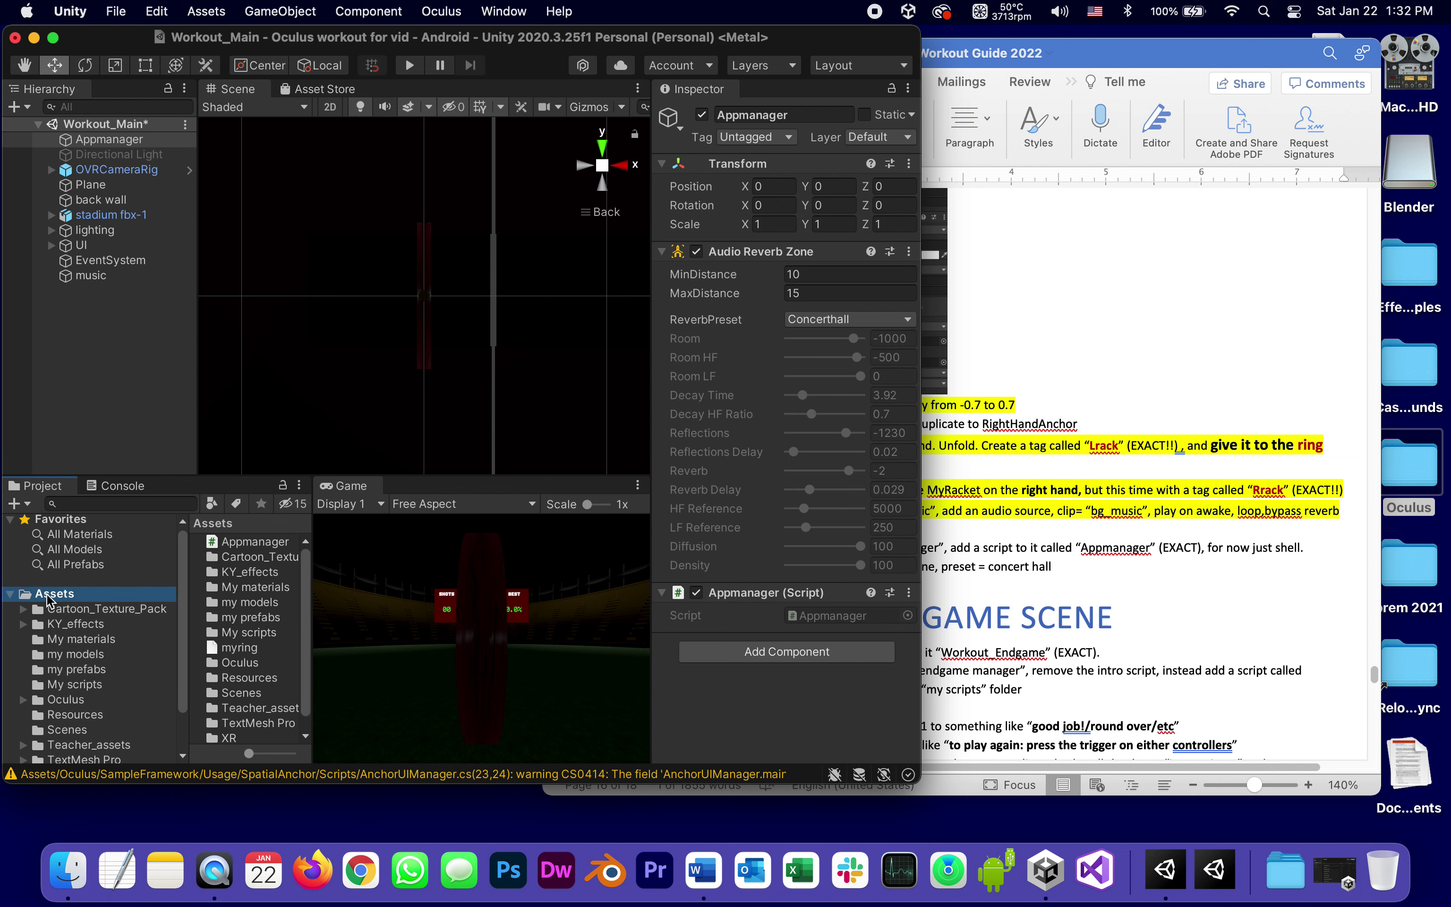
pyautogui.click(219, 547)
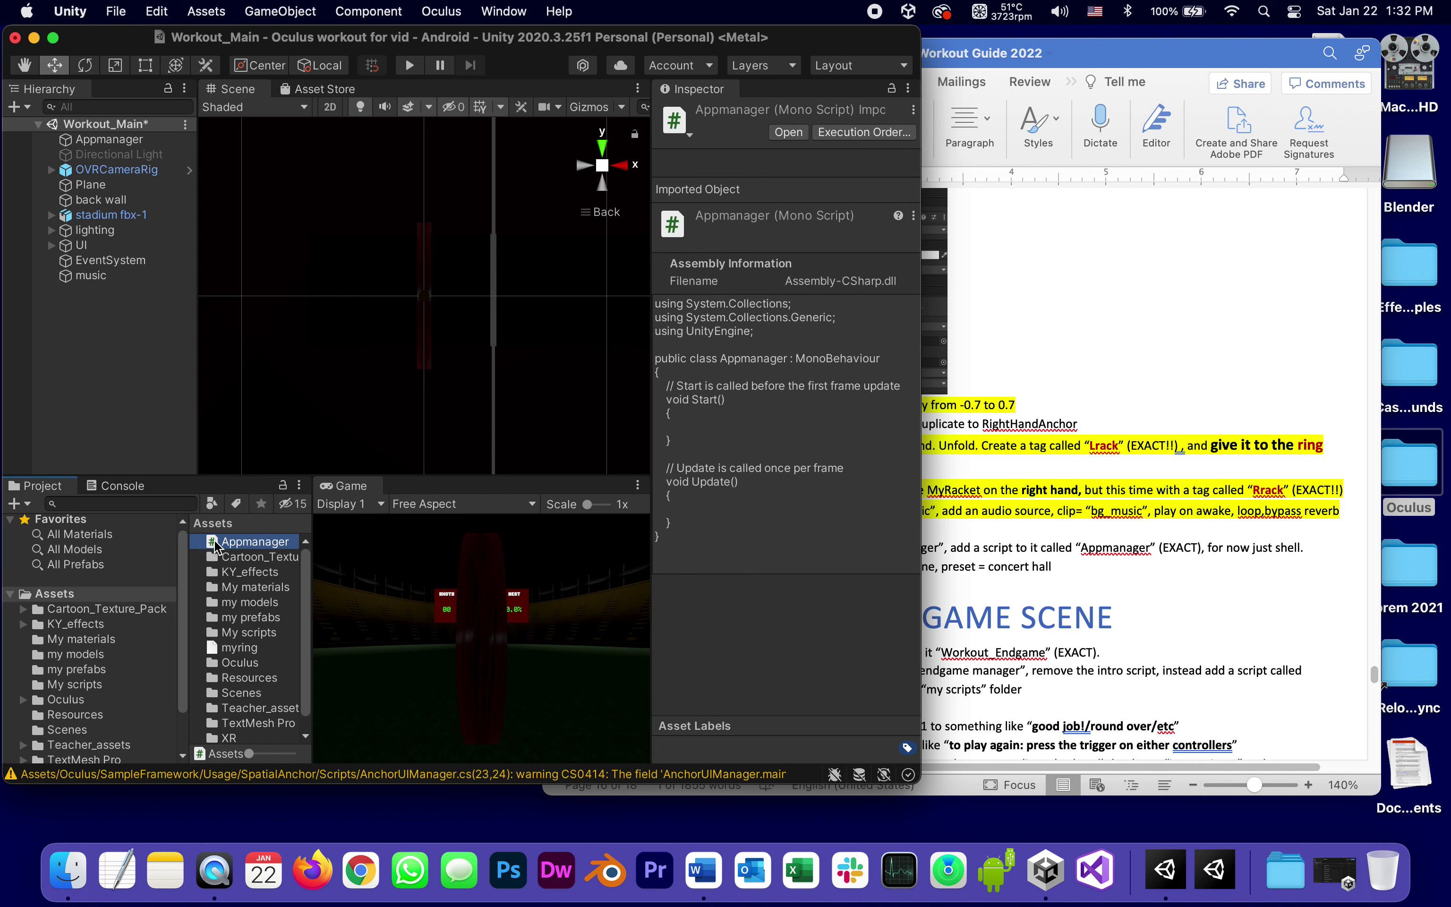
pyautogui.moveTo(213, 543); pyautogui.dragTo(255, 634)
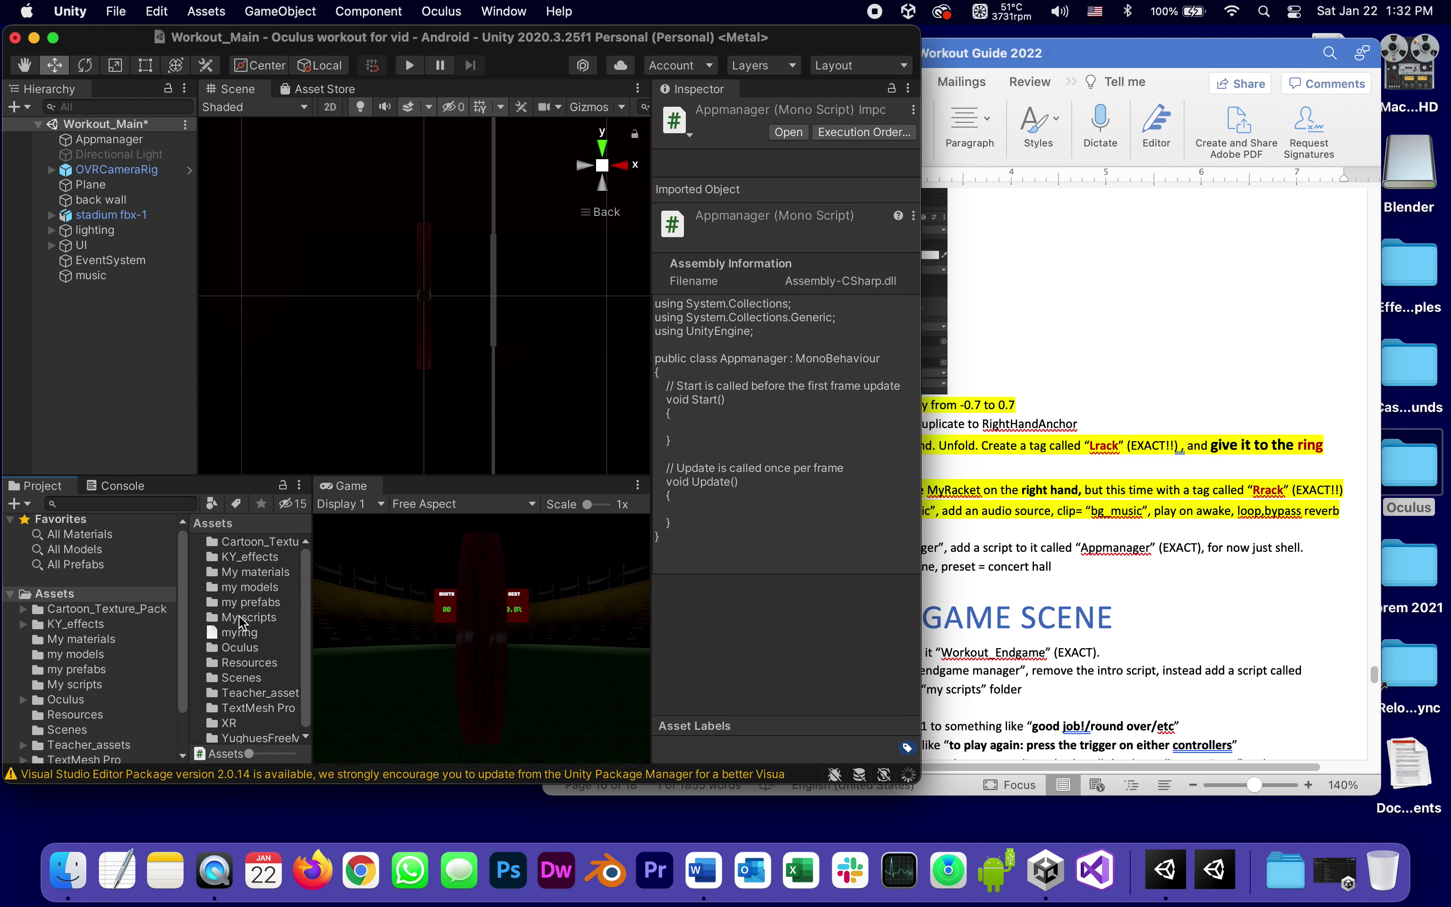
pyautogui.doubleClick(215, 619)
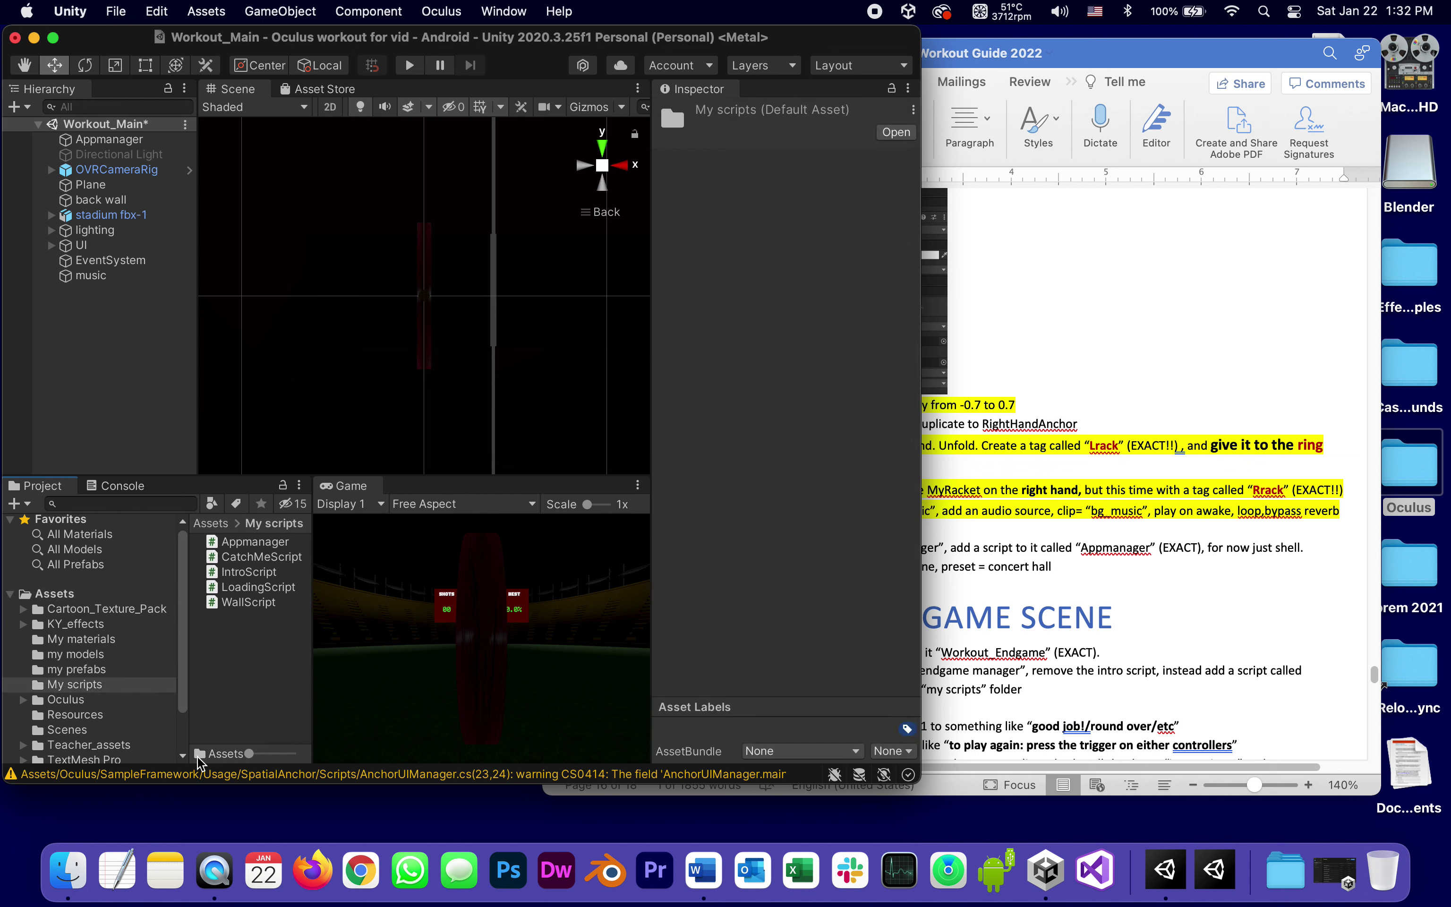
pyautogui.click(237, 543)
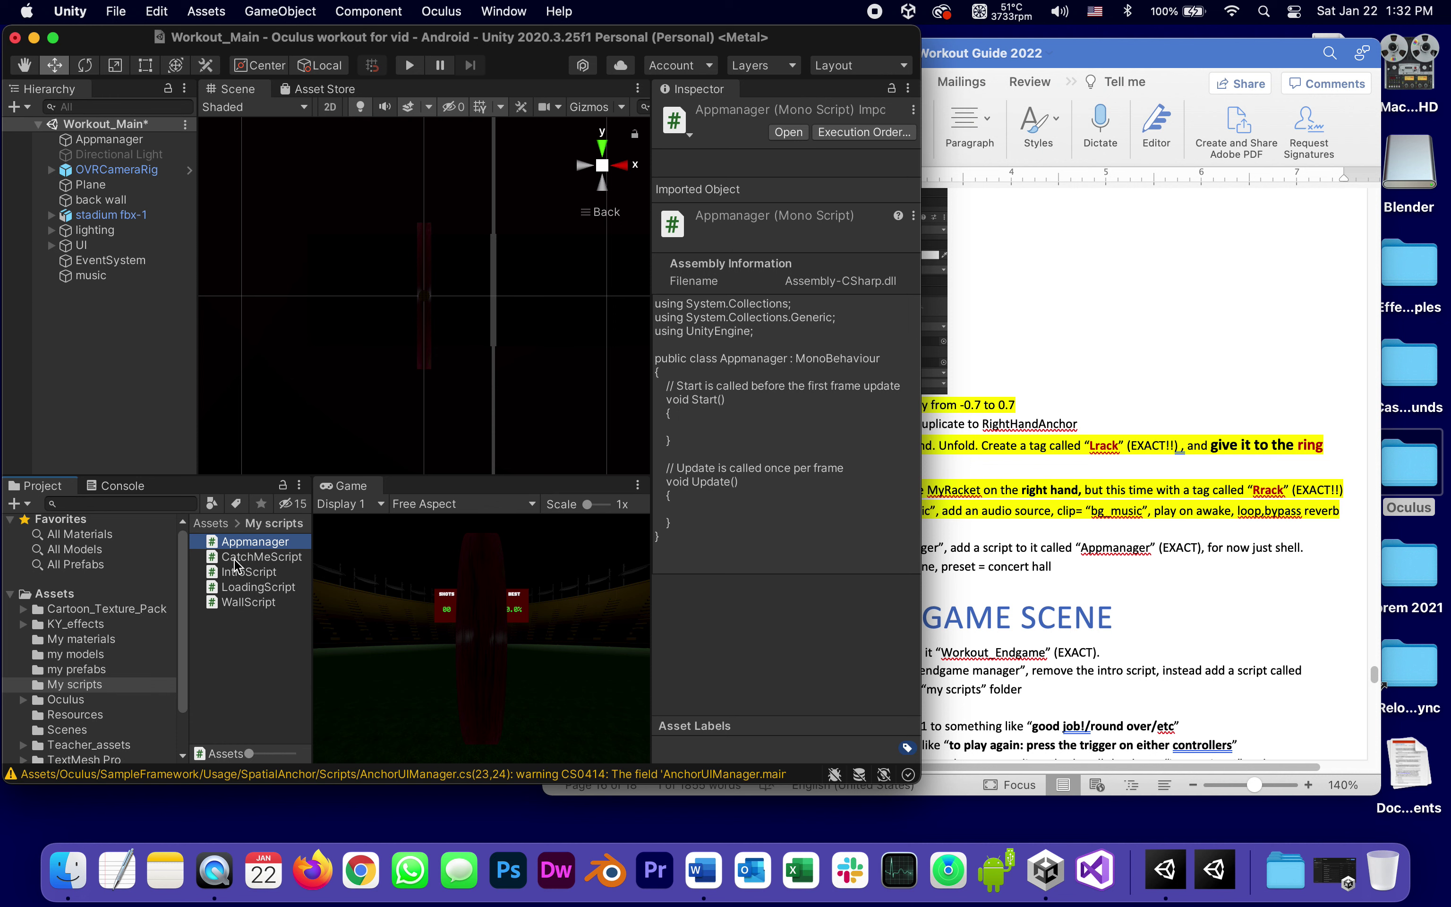
pyautogui.click(237, 558)
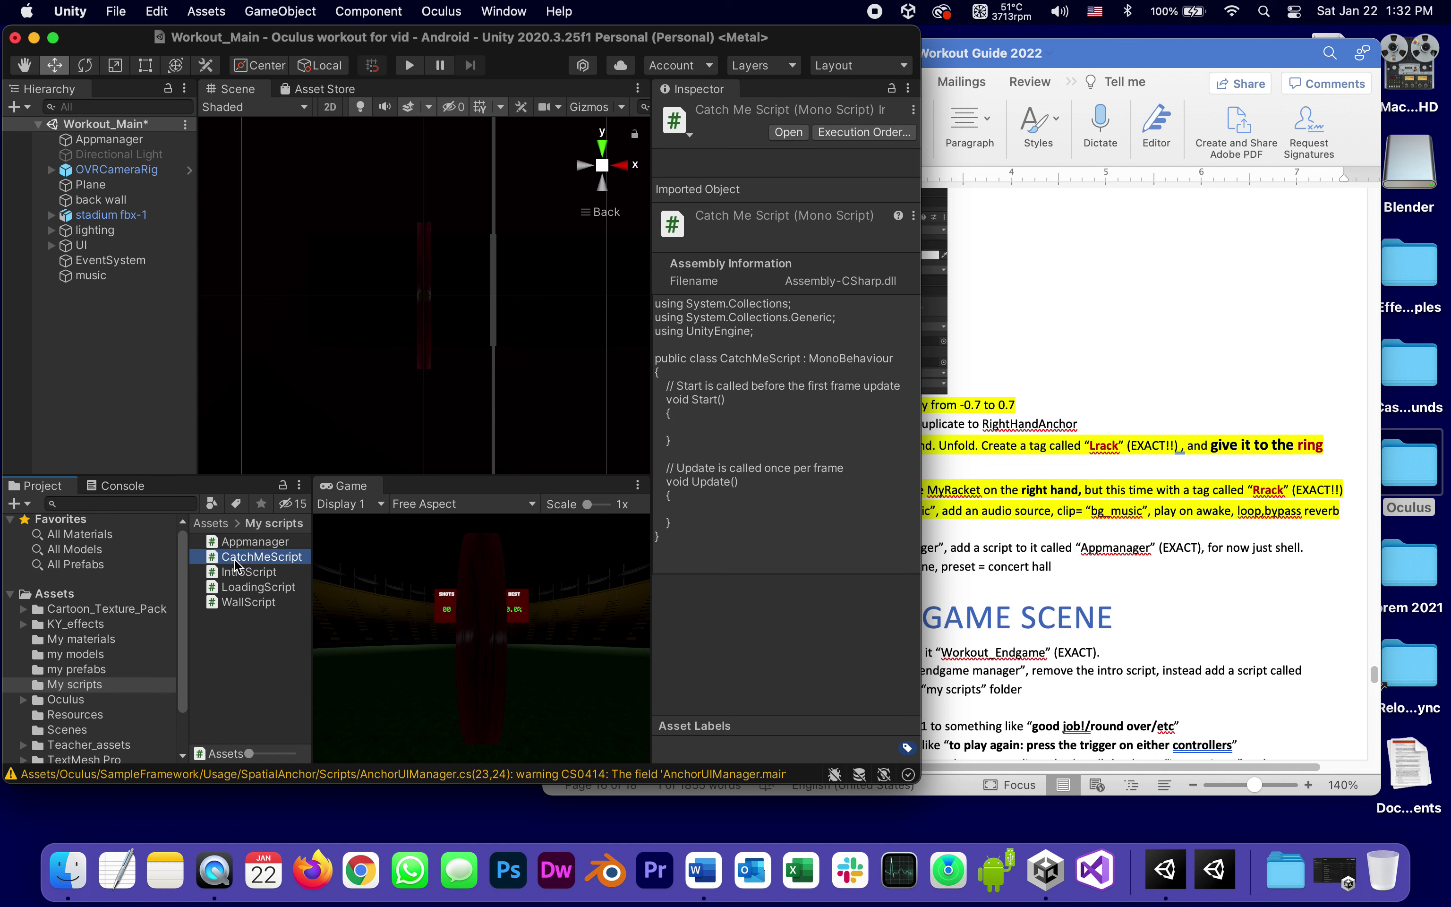
pyautogui.click(247, 576)
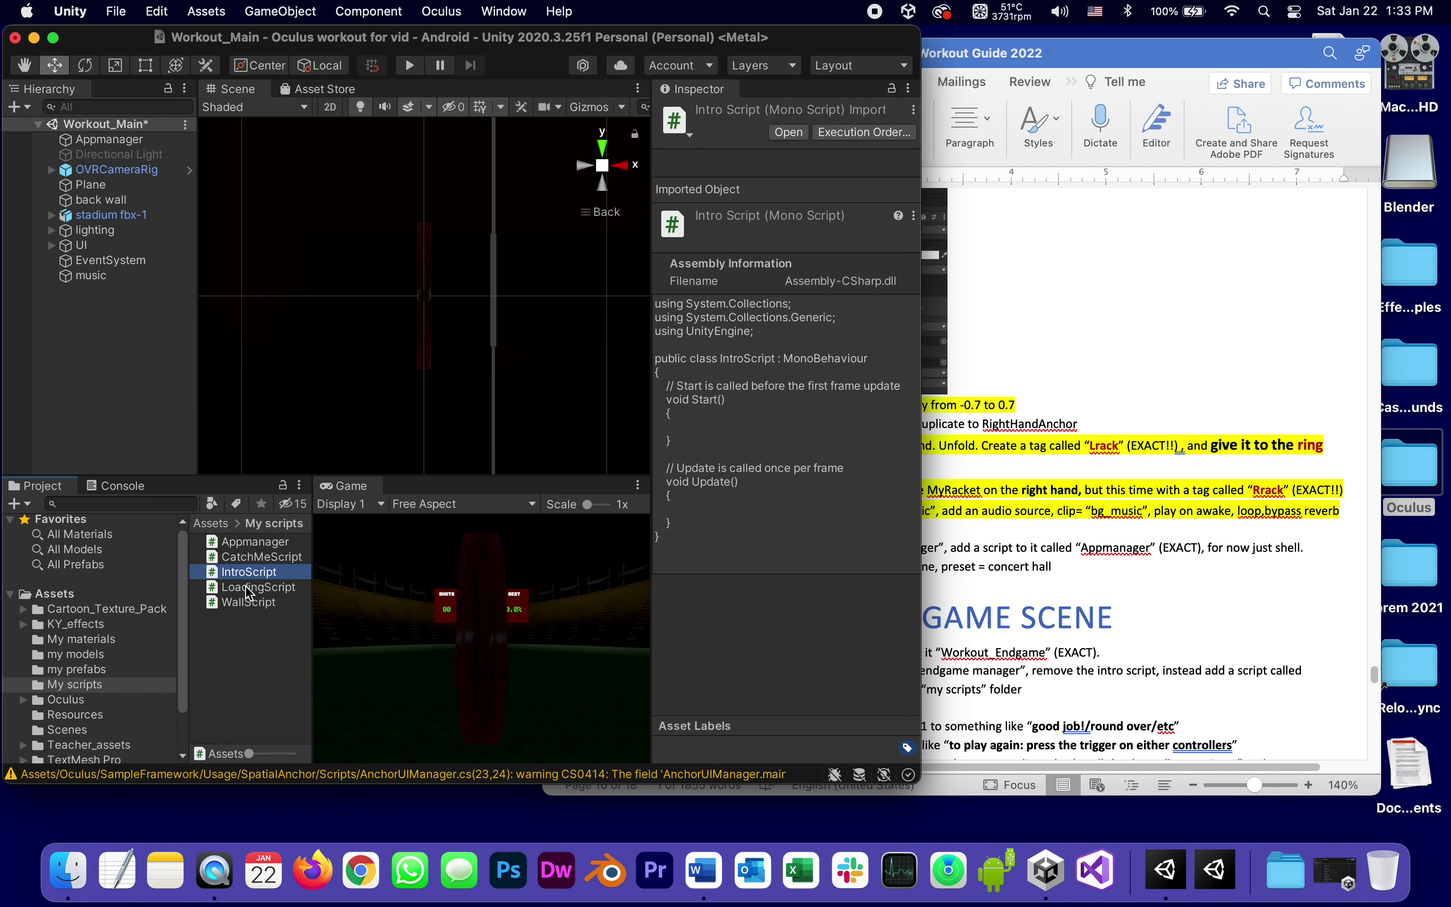
pyautogui.click(247, 591)
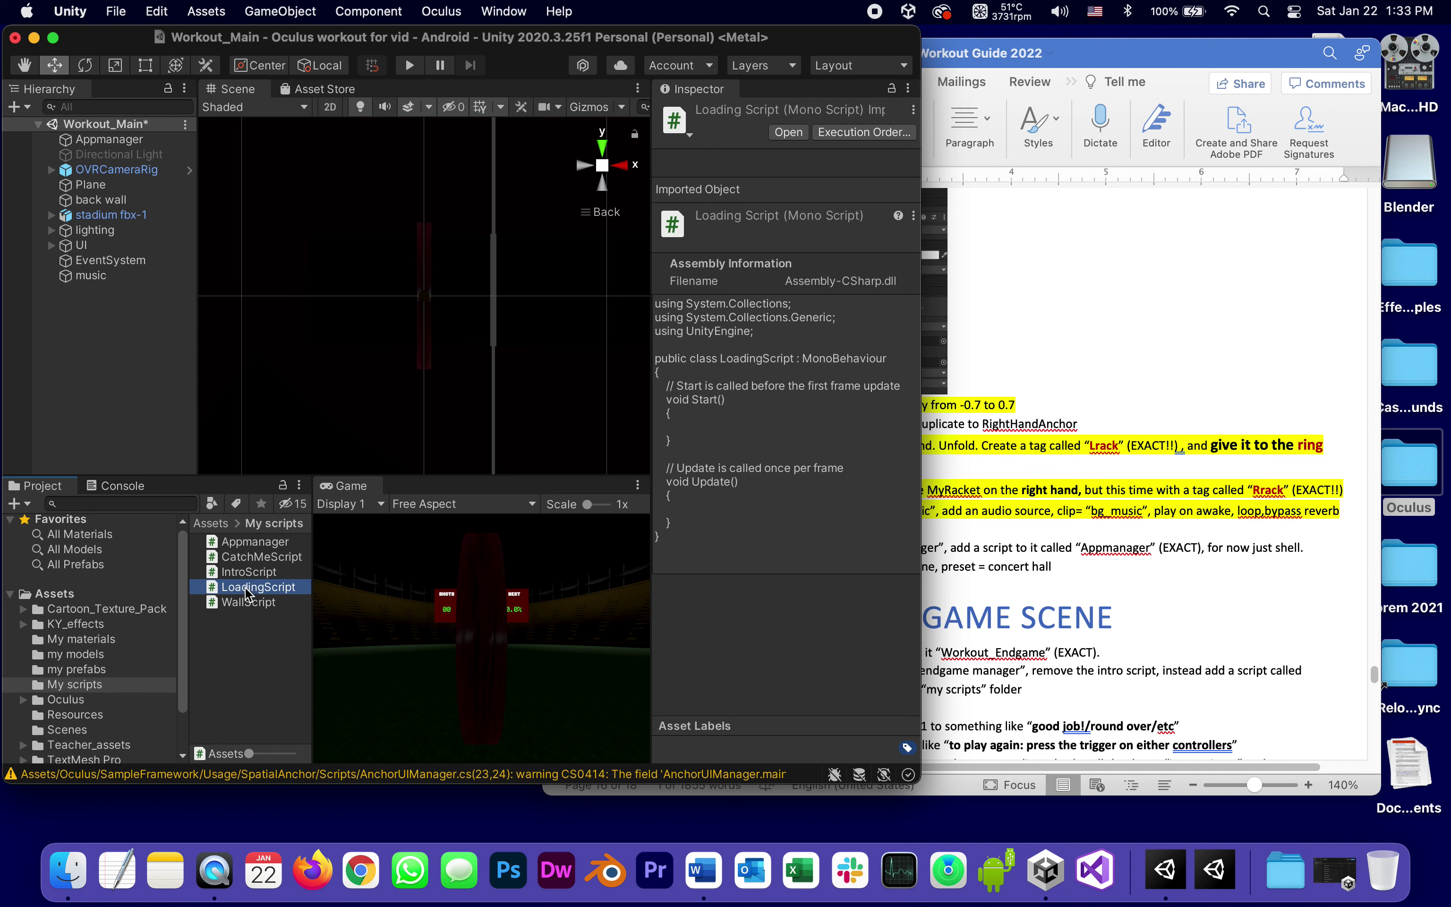
pyautogui.click(245, 605)
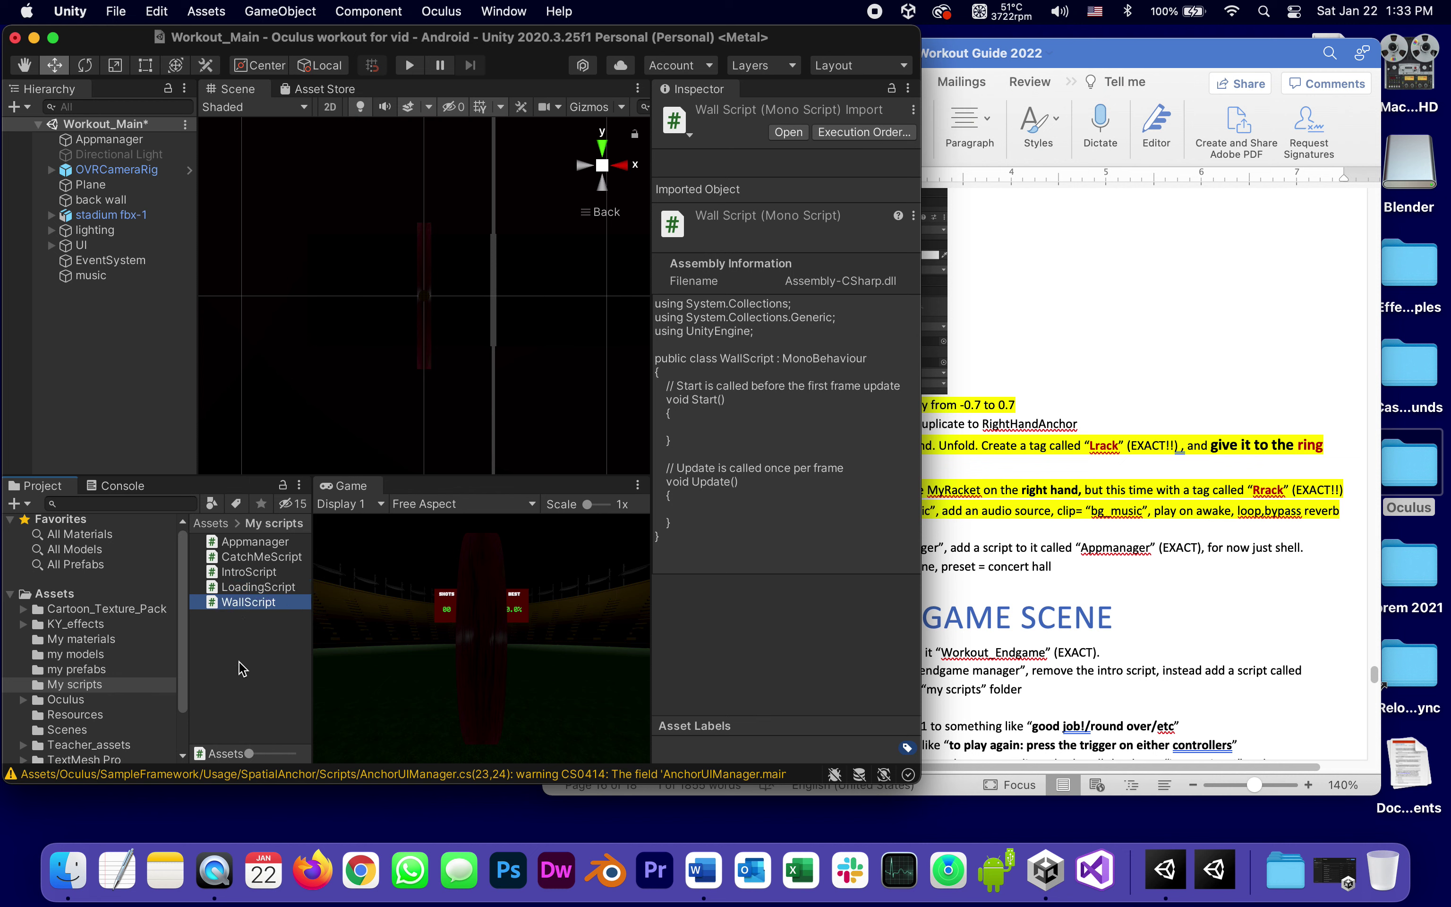
pyautogui.click(253, 662)
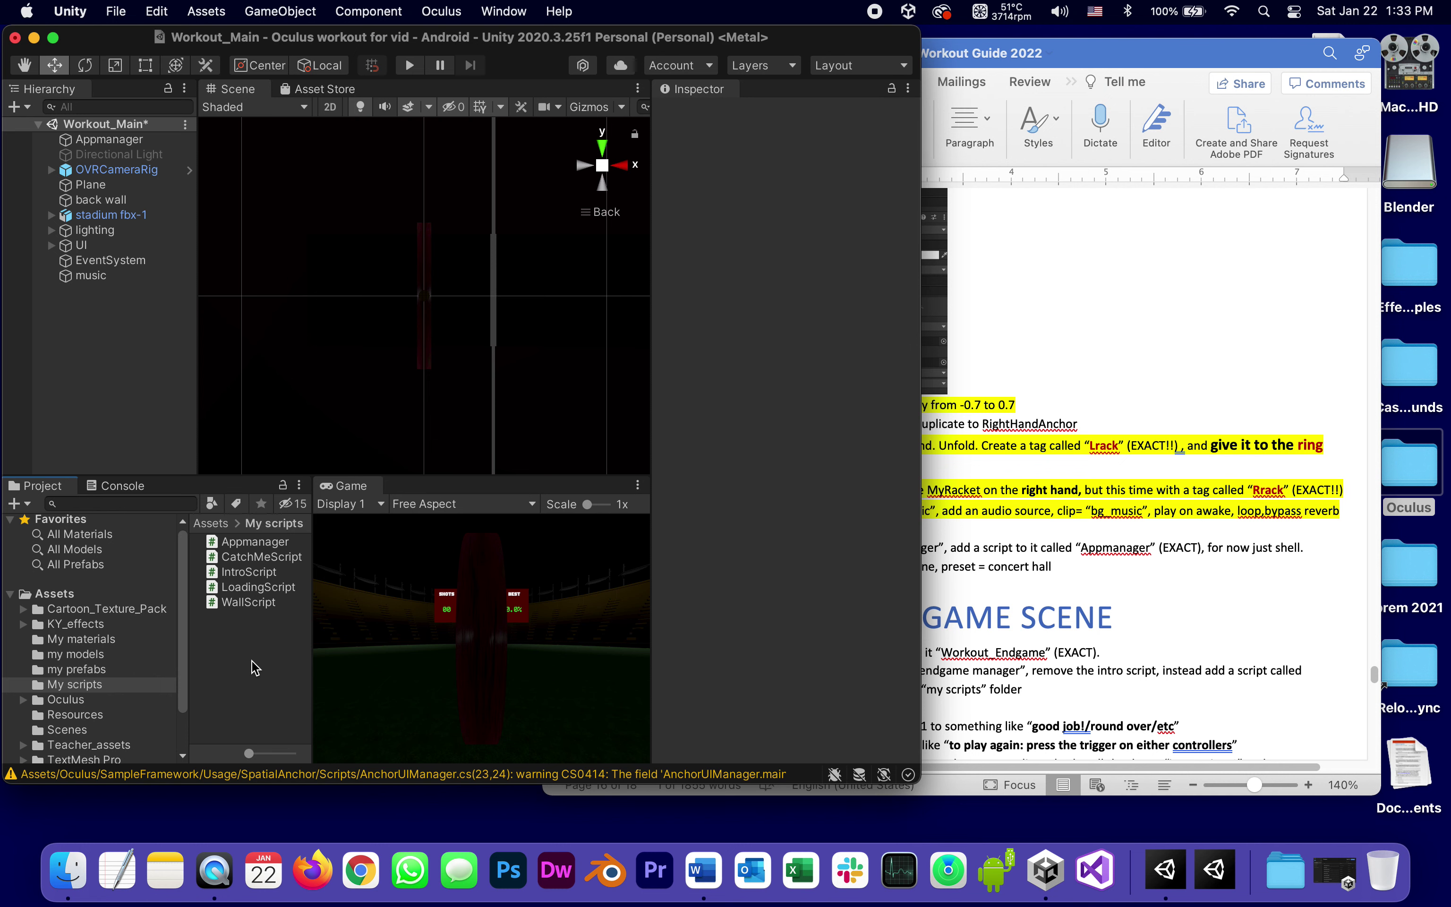
# Highlight steps 76 and 77 of the workout guide in yellow
pyautogui.click(1031, 548)
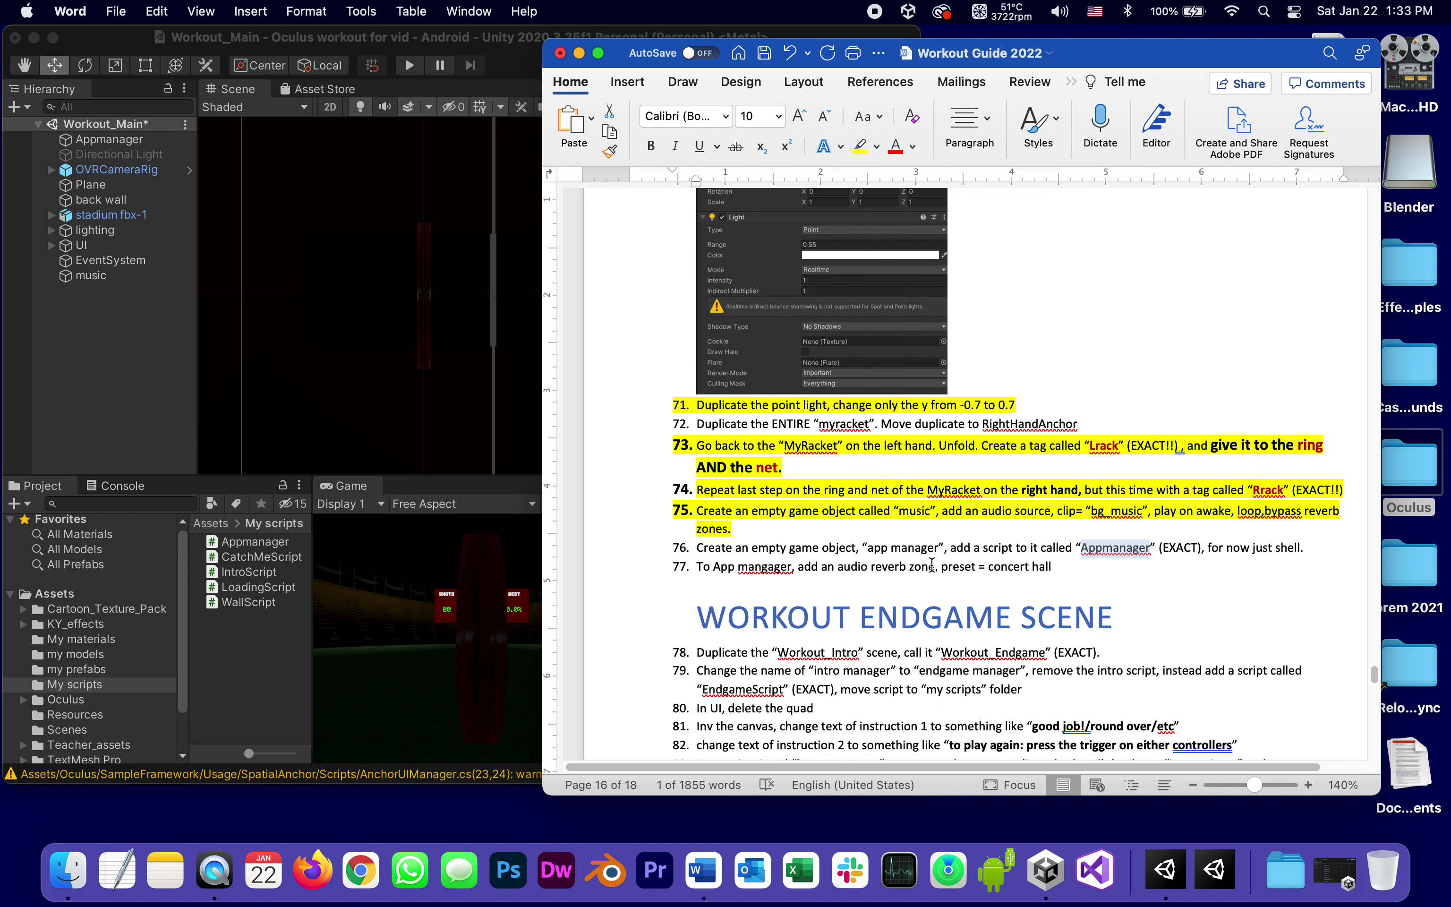
pyautogui.moveTo(1052, 567); pyautogui.dragTo(723, 524)
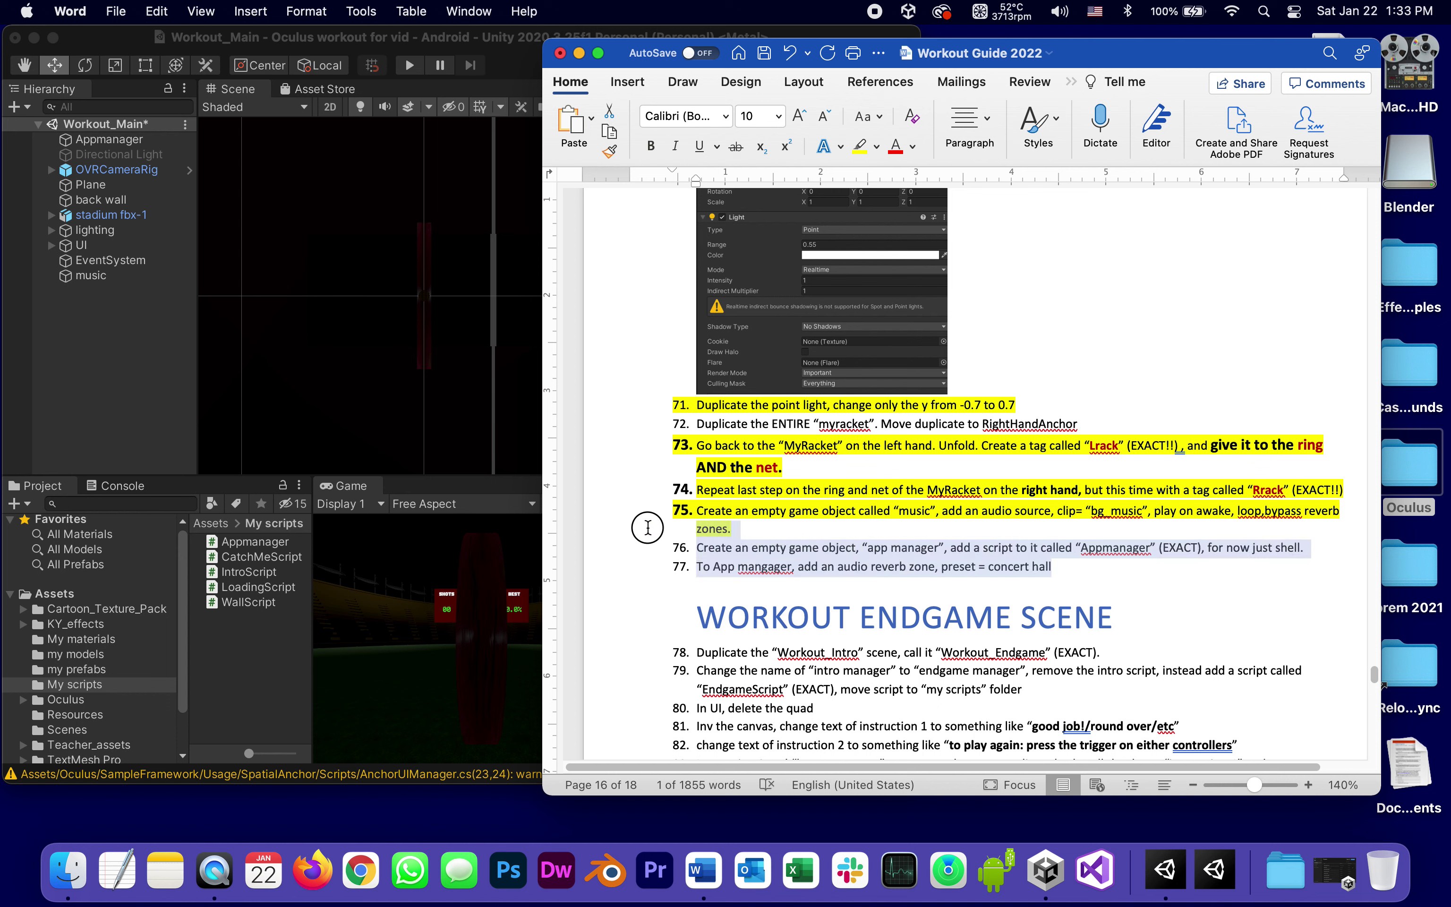
pyautogui.click(860, 146)
# Scroll to step 78 and select the Workout_Endgame scene name in the guide
pyautogui.scroll(-8, 997, 539)
pyautogui.scroll(-10, 997, 539)
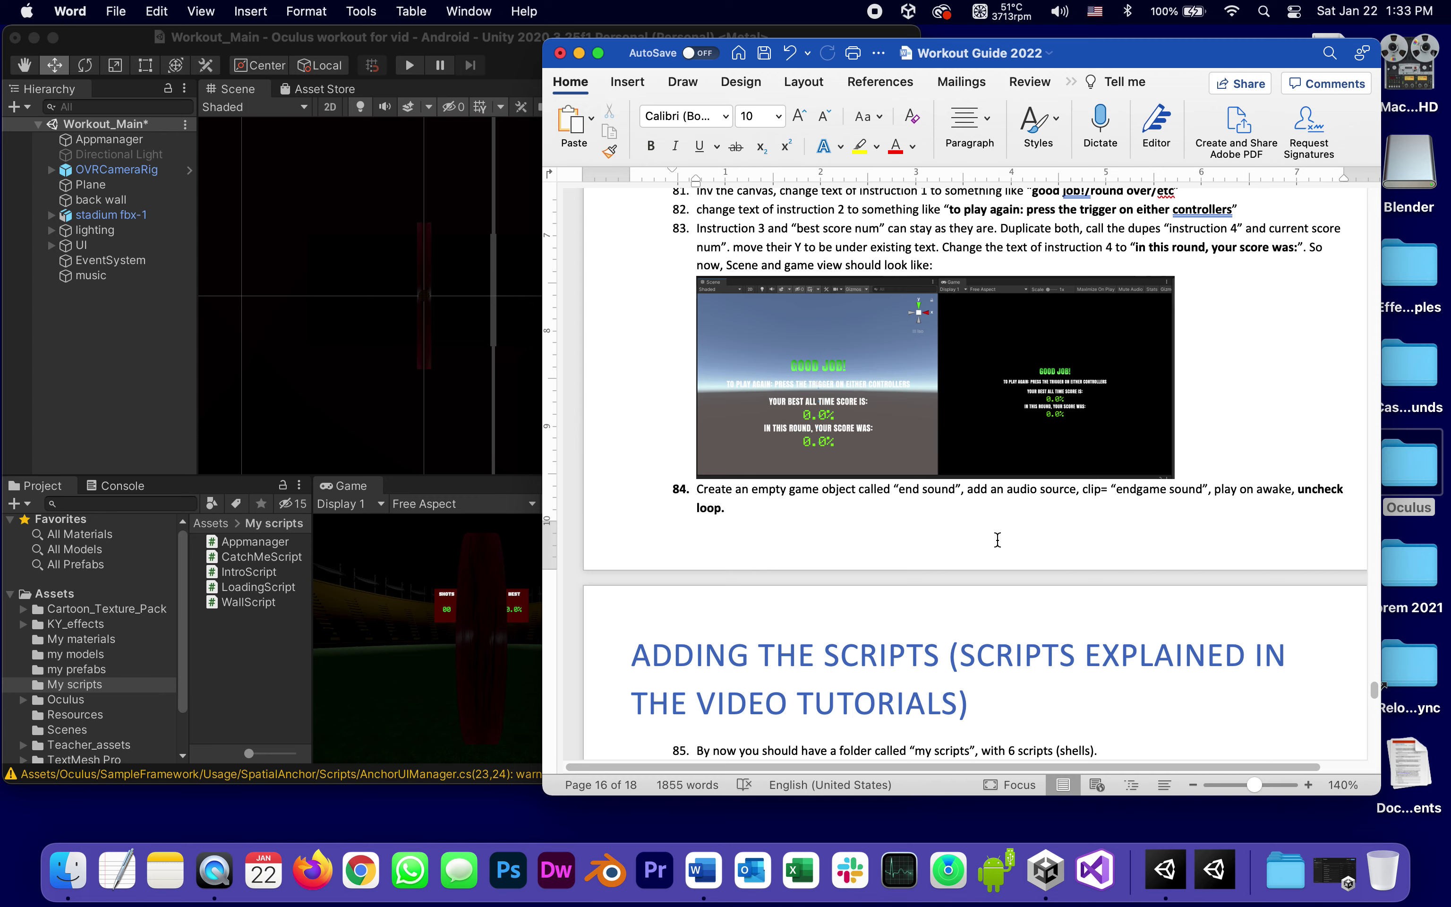
pyautogui.scroll(8, 995, 540)
pyautogui.scroll(-2, 981, 455)
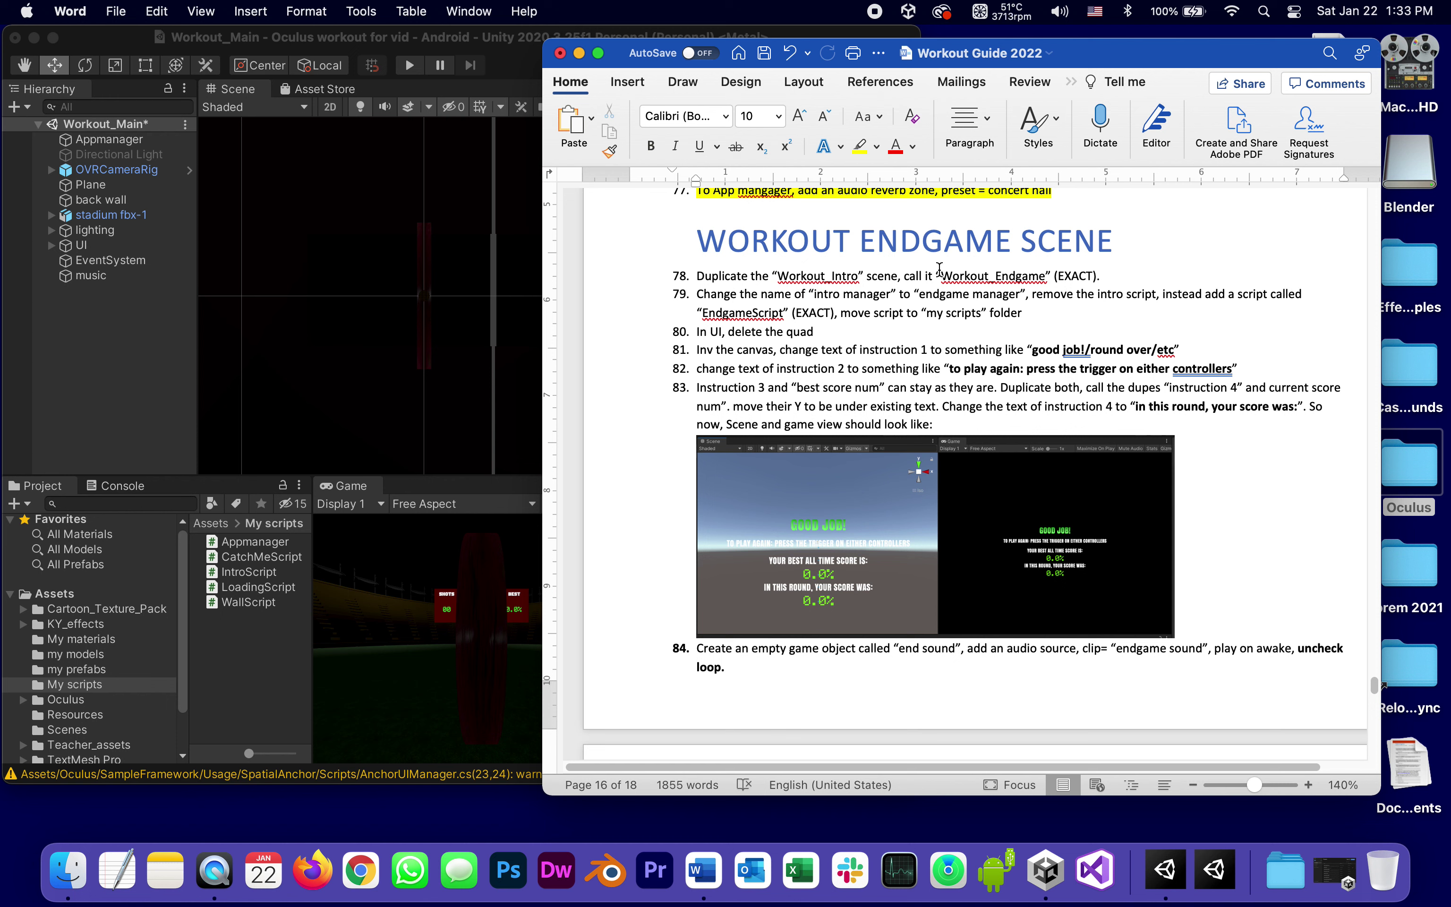
pyautogui.doubleClick(942, 276)
pyautogui.press('super+c')
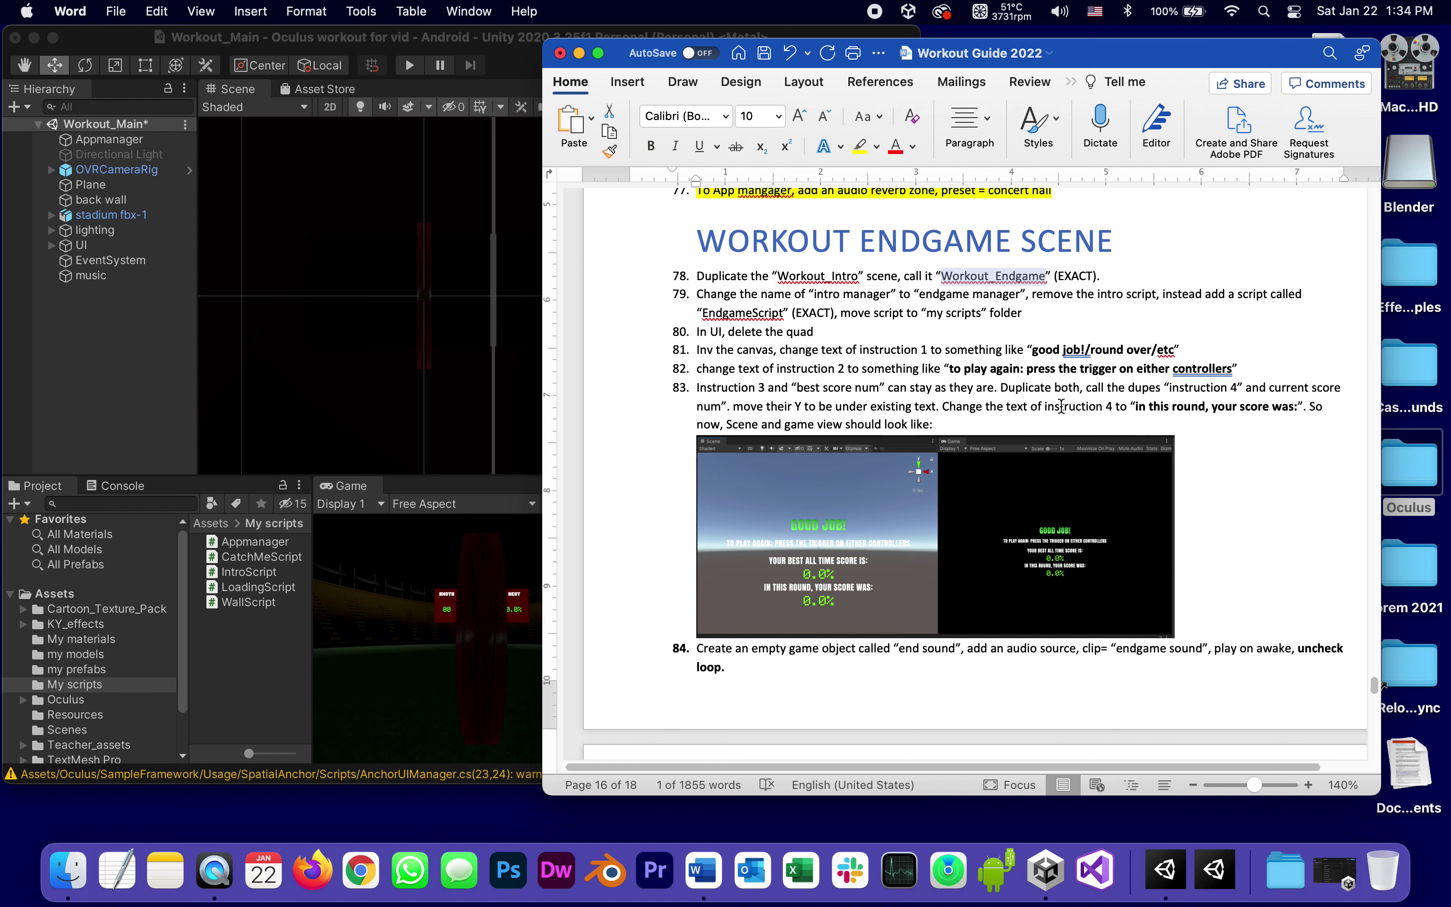
# Duplicate the Workout_Intro scene and rename the copy WWorkout_Endgame
pyautogui.click(131, 345)
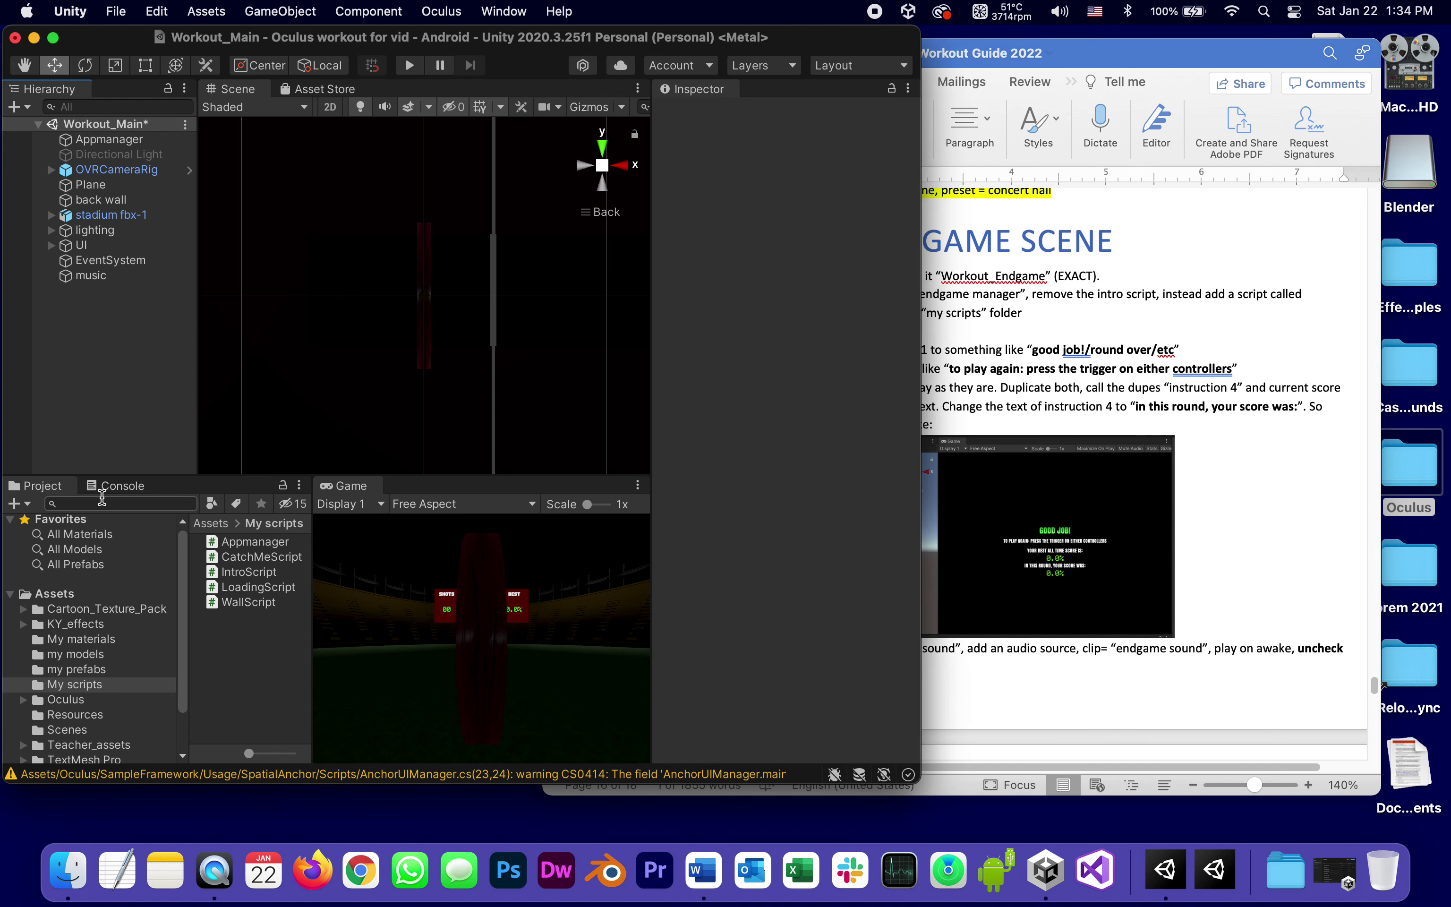
pyautogui.click(54, 731)
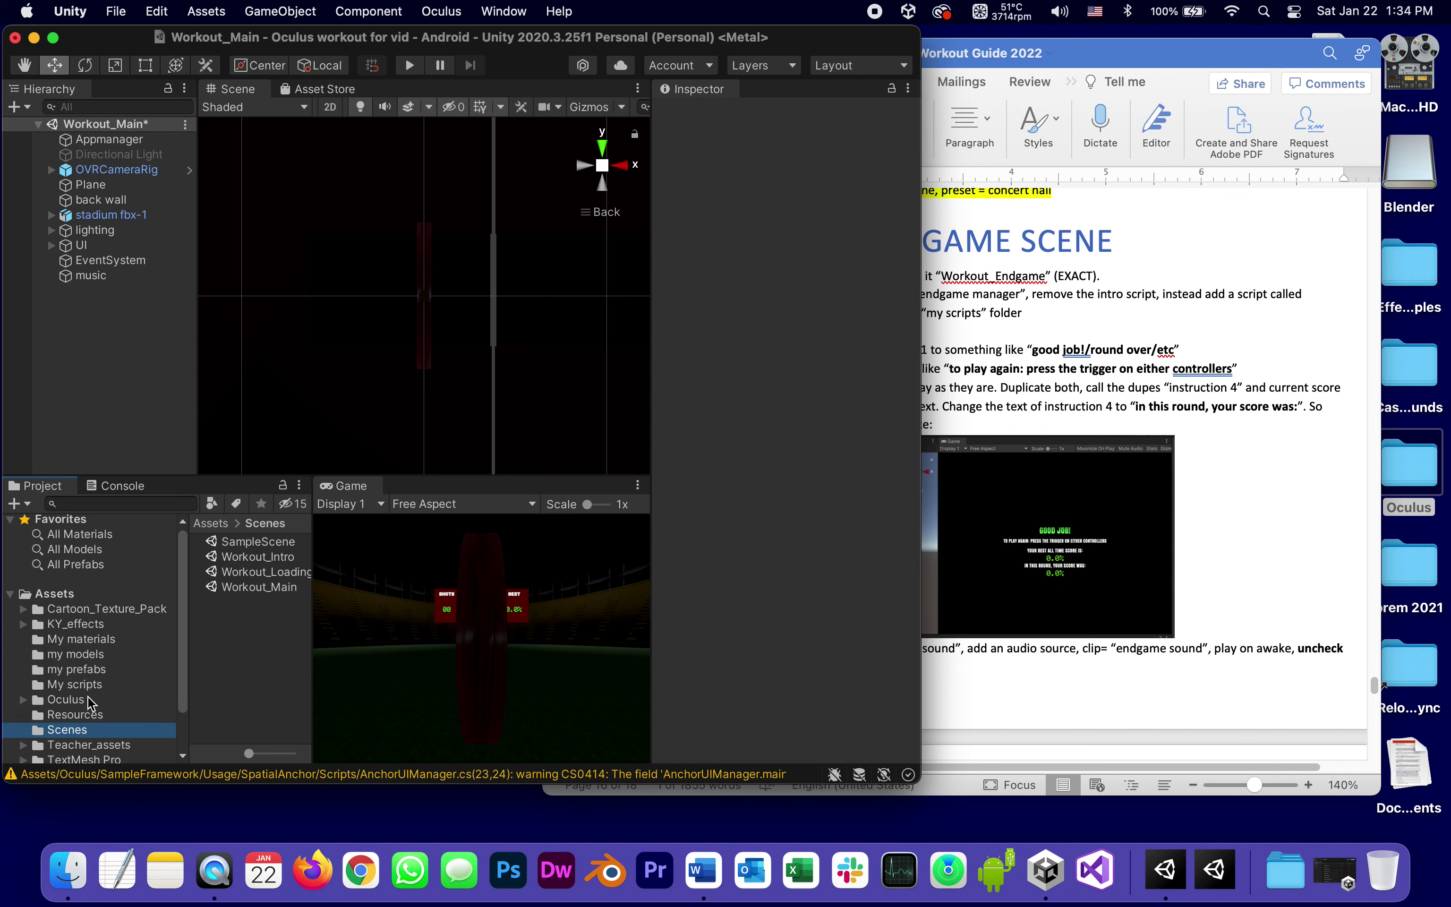
pyautogui.click(240, 556)
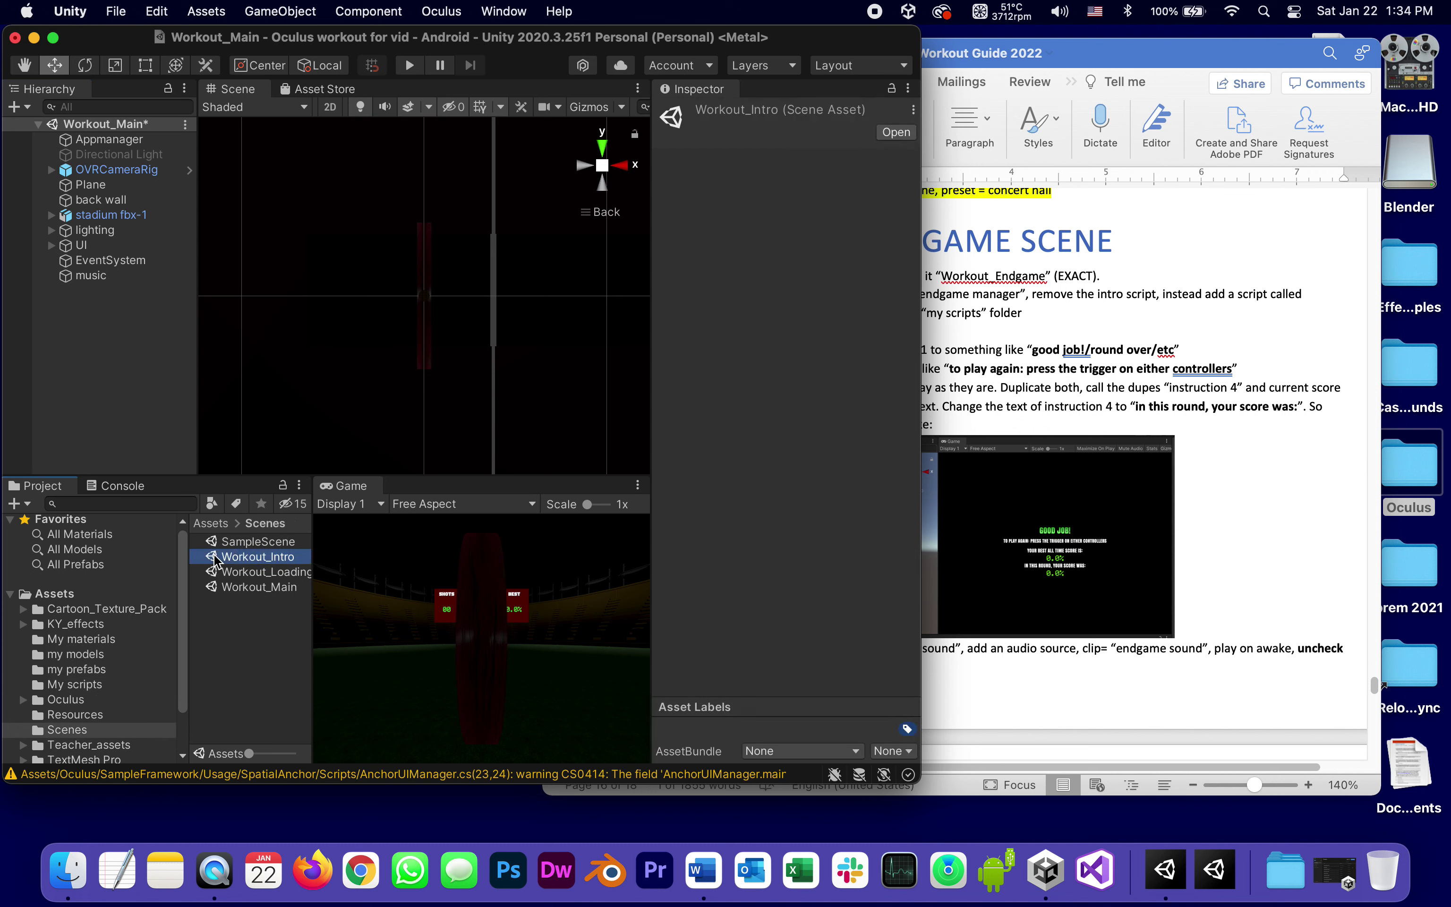
pyautogui.click(156, 11)
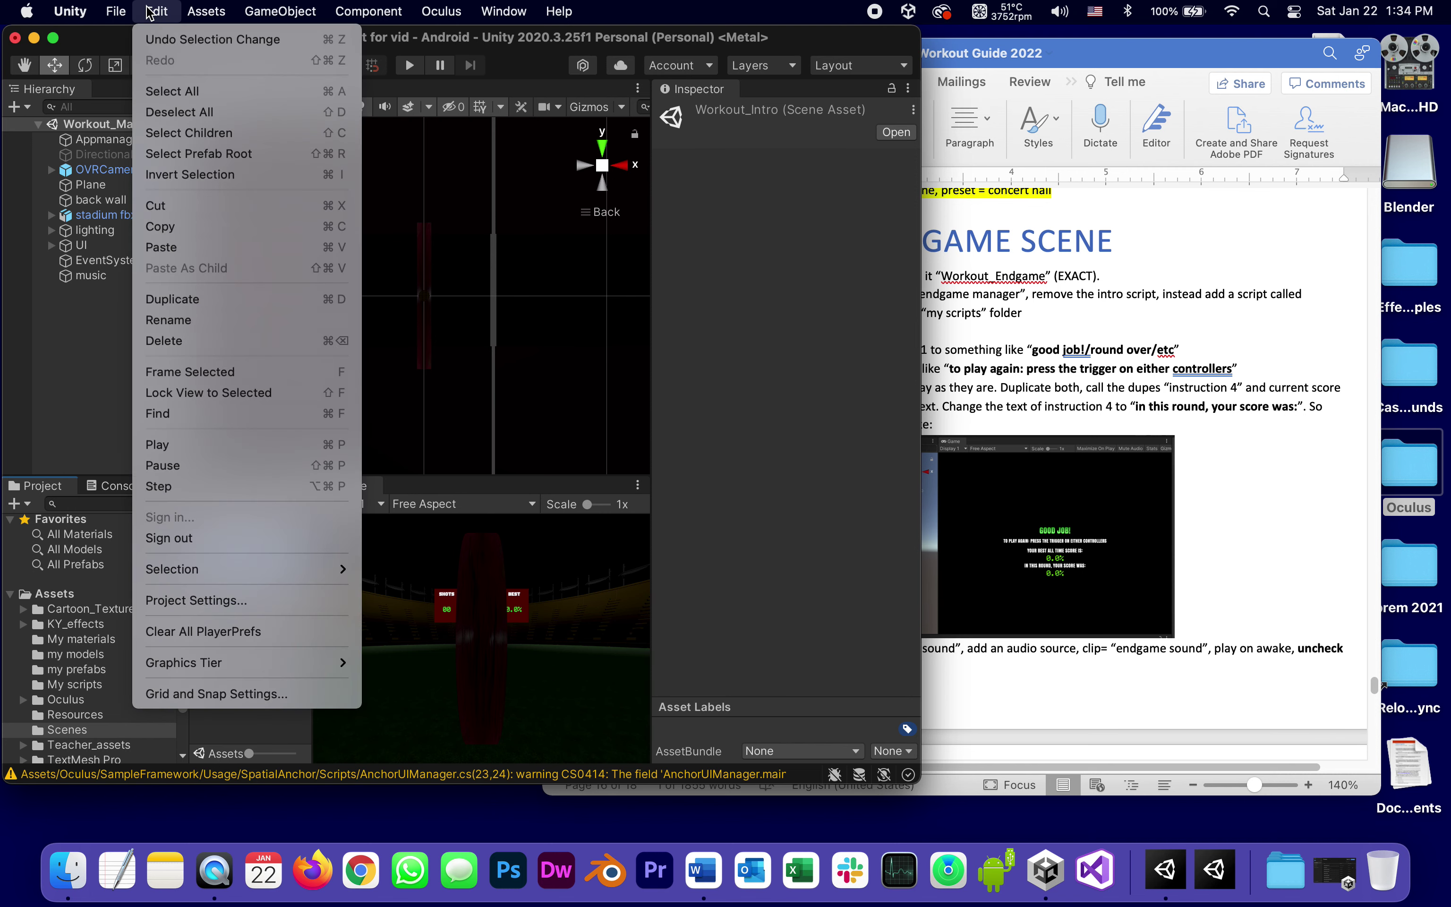
pyautogui.click(173, 298)
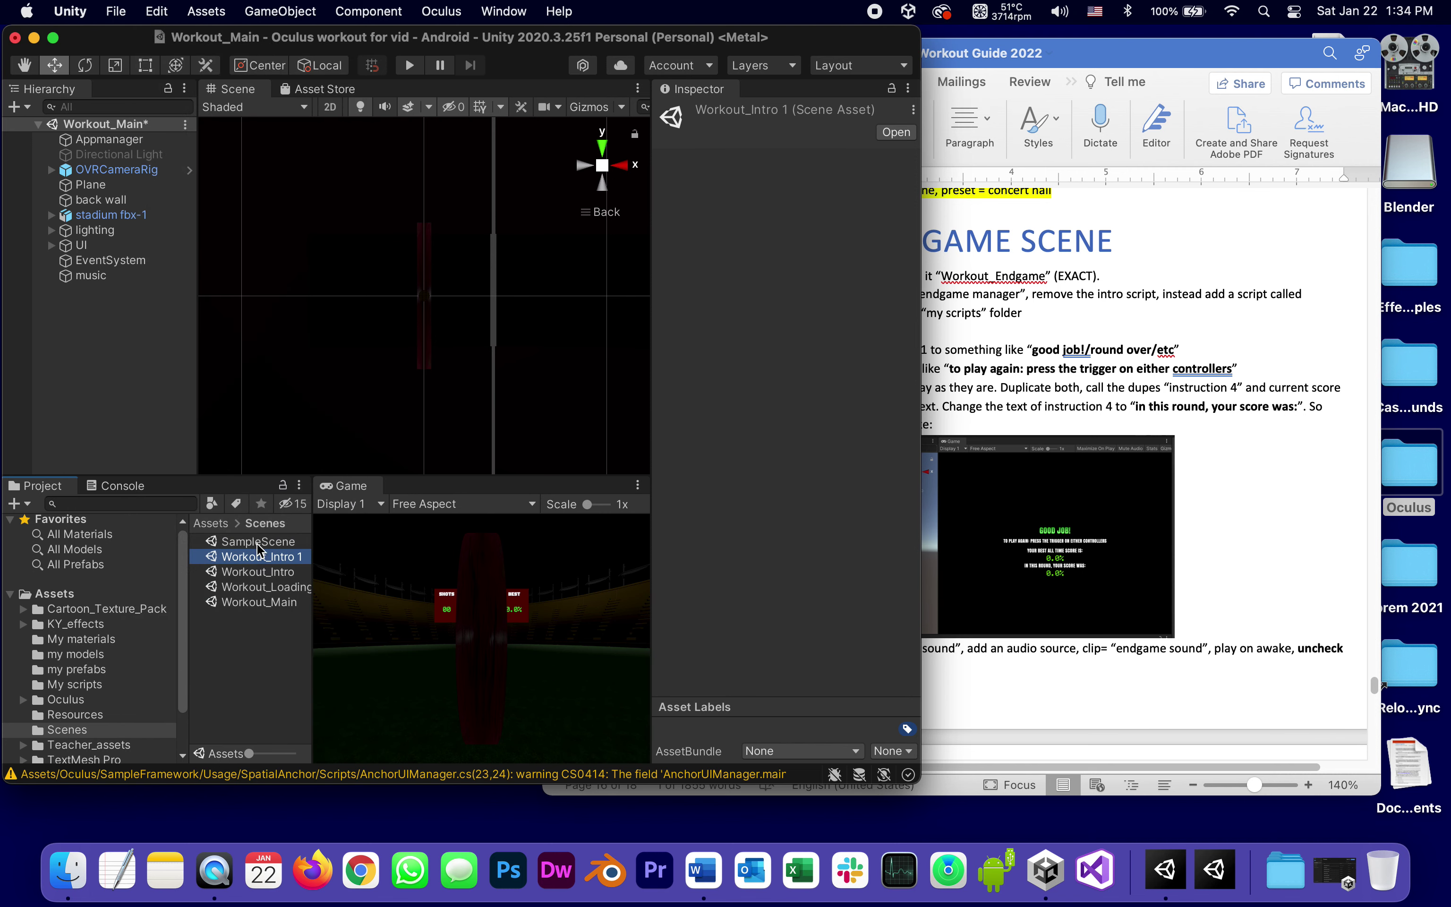
pyautogui.click(262, 558)
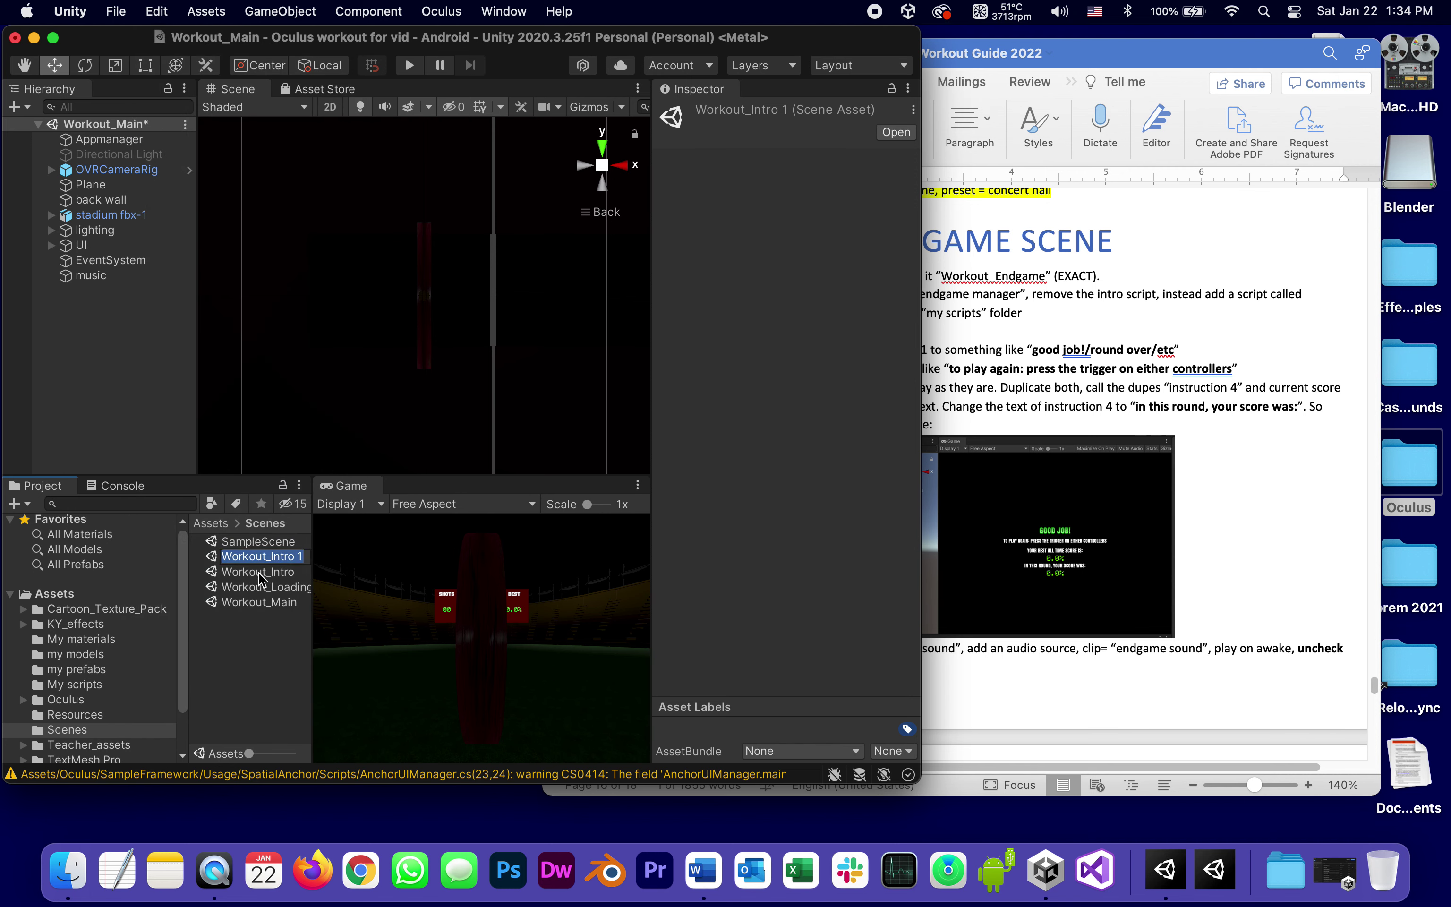
pyautogui.press('super+v')
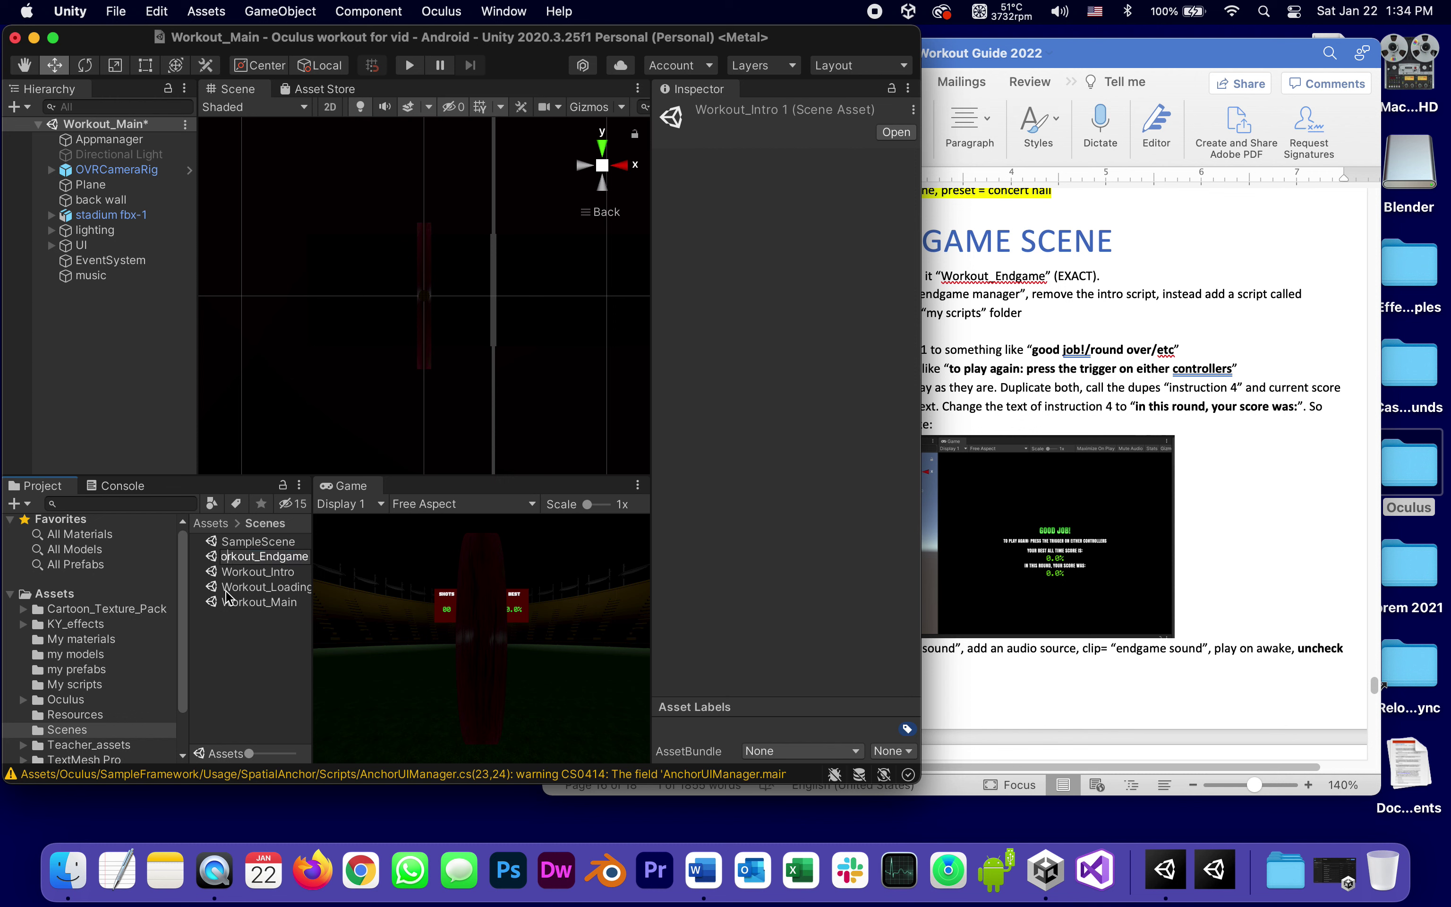
pyautogui.press('Return')
pyautogui.write('W')
pyautogui.press('Return')
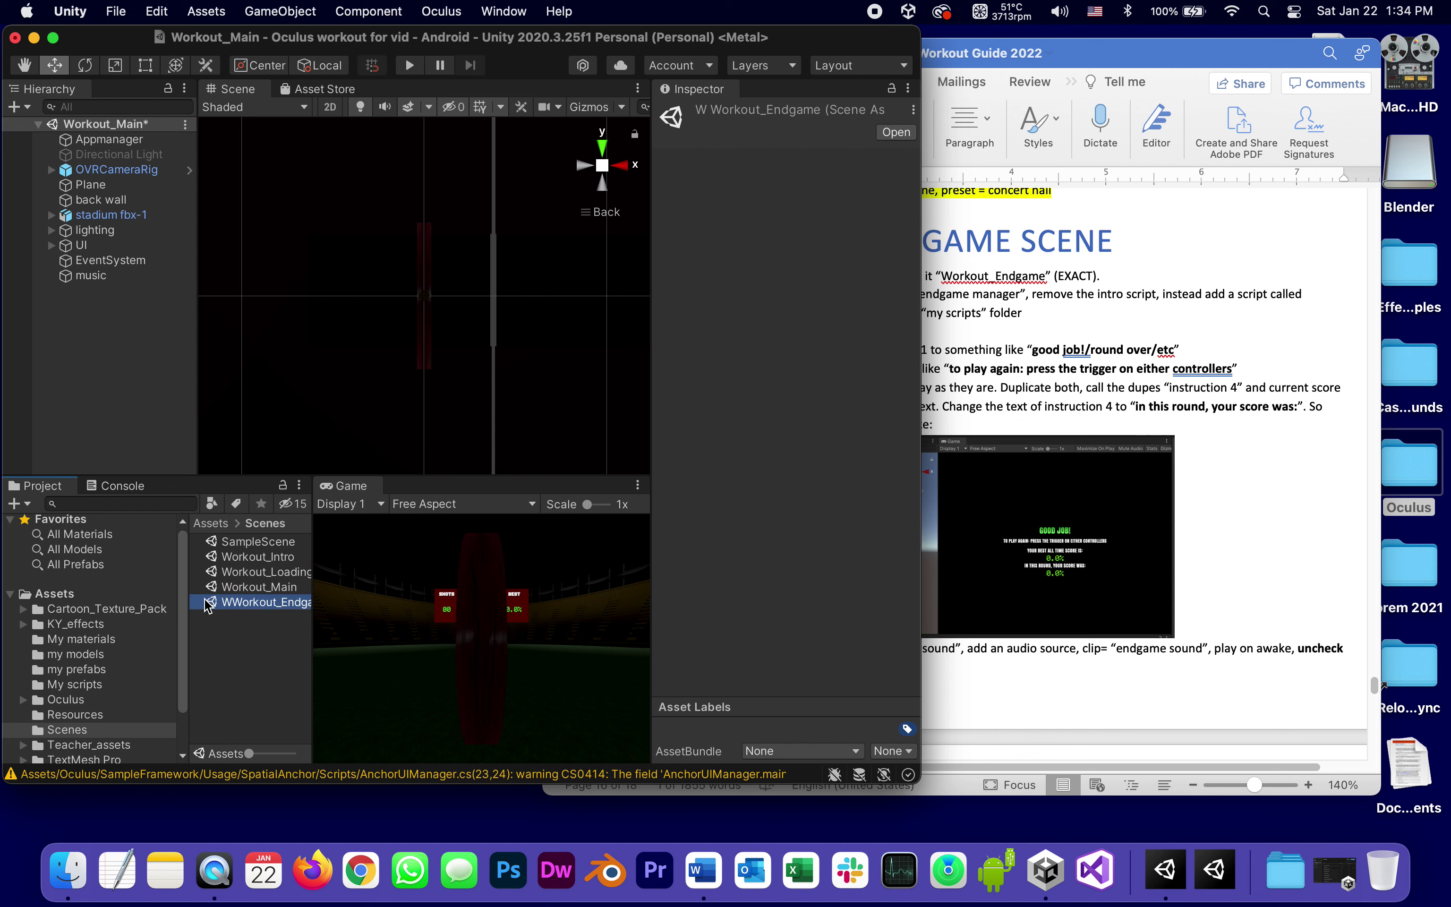
# Open the WWorkout_Endgame scene, saving the current scene's changes first
pyautogui.doubleClick(216, 602)
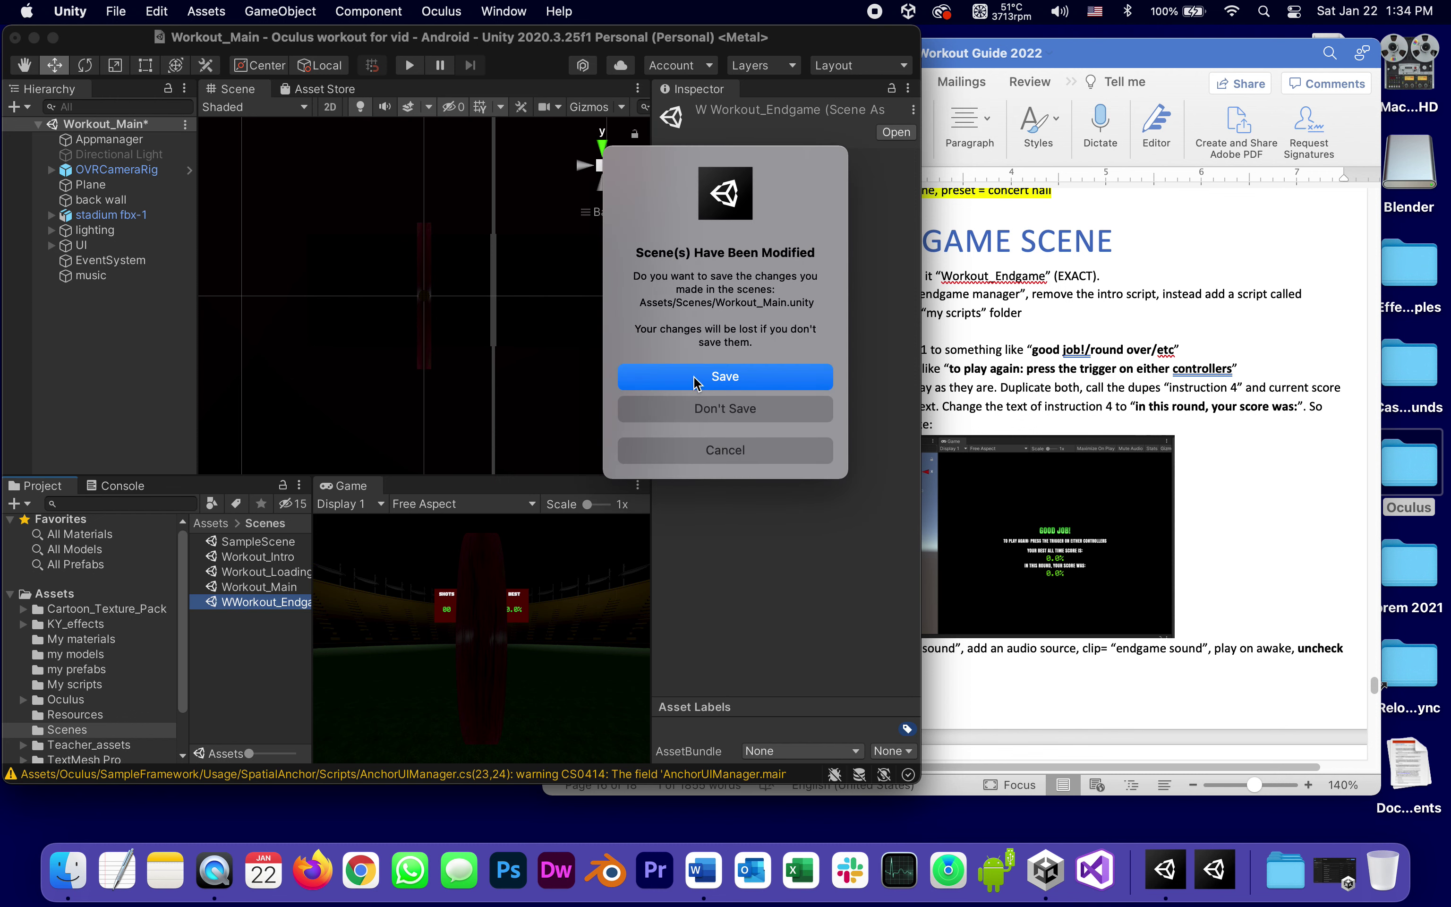
pyautogui.press('Return')
pyautogui.scroll(-6, 336, 349)
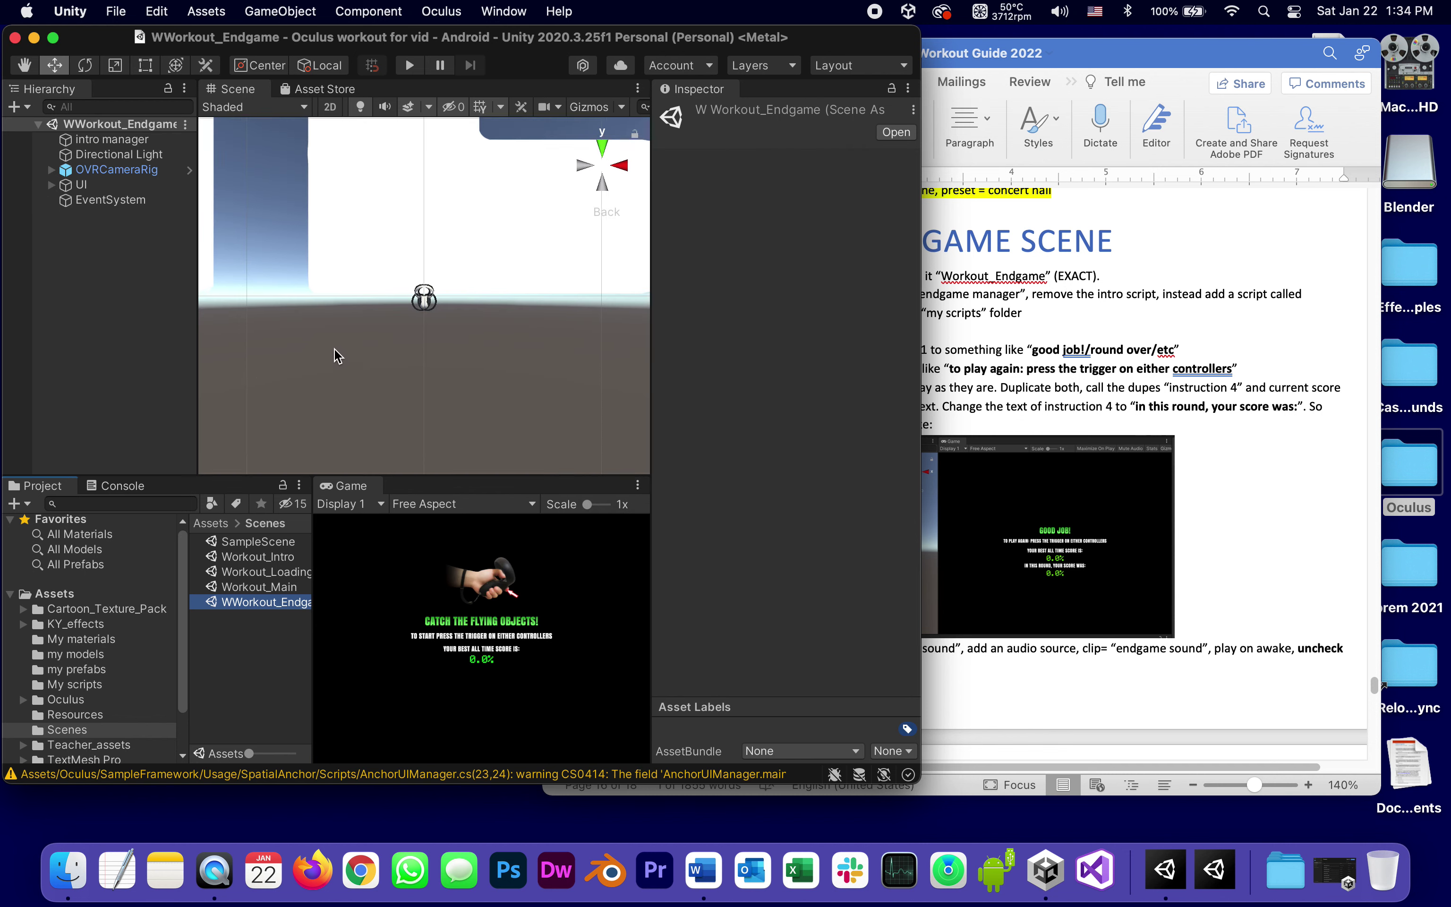
pyautogui.scroll(-5, 351, 335)
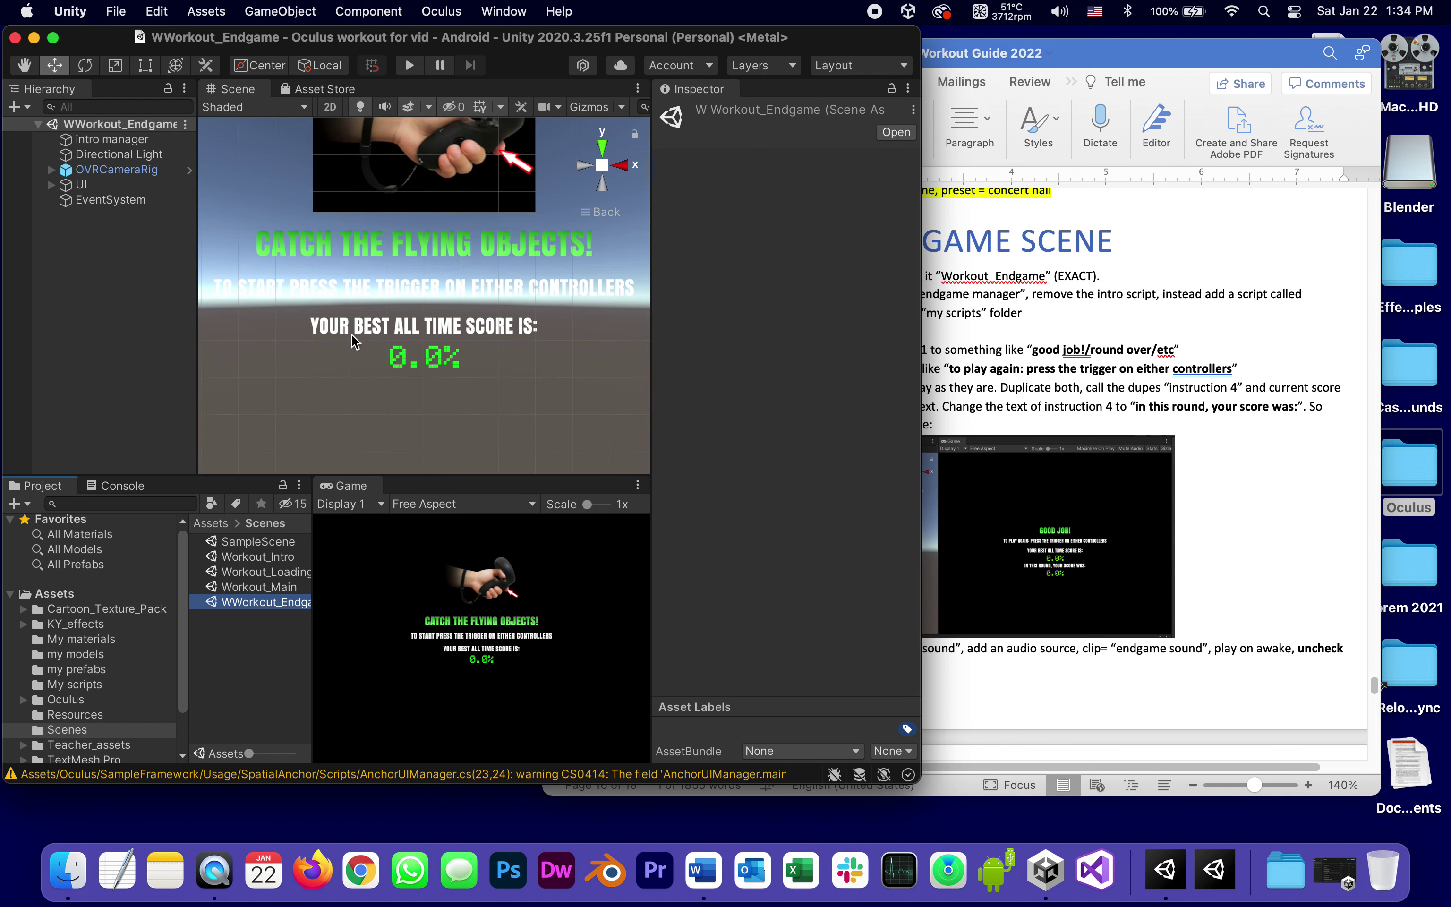
pyautogui.scroll(2, 352, 332)
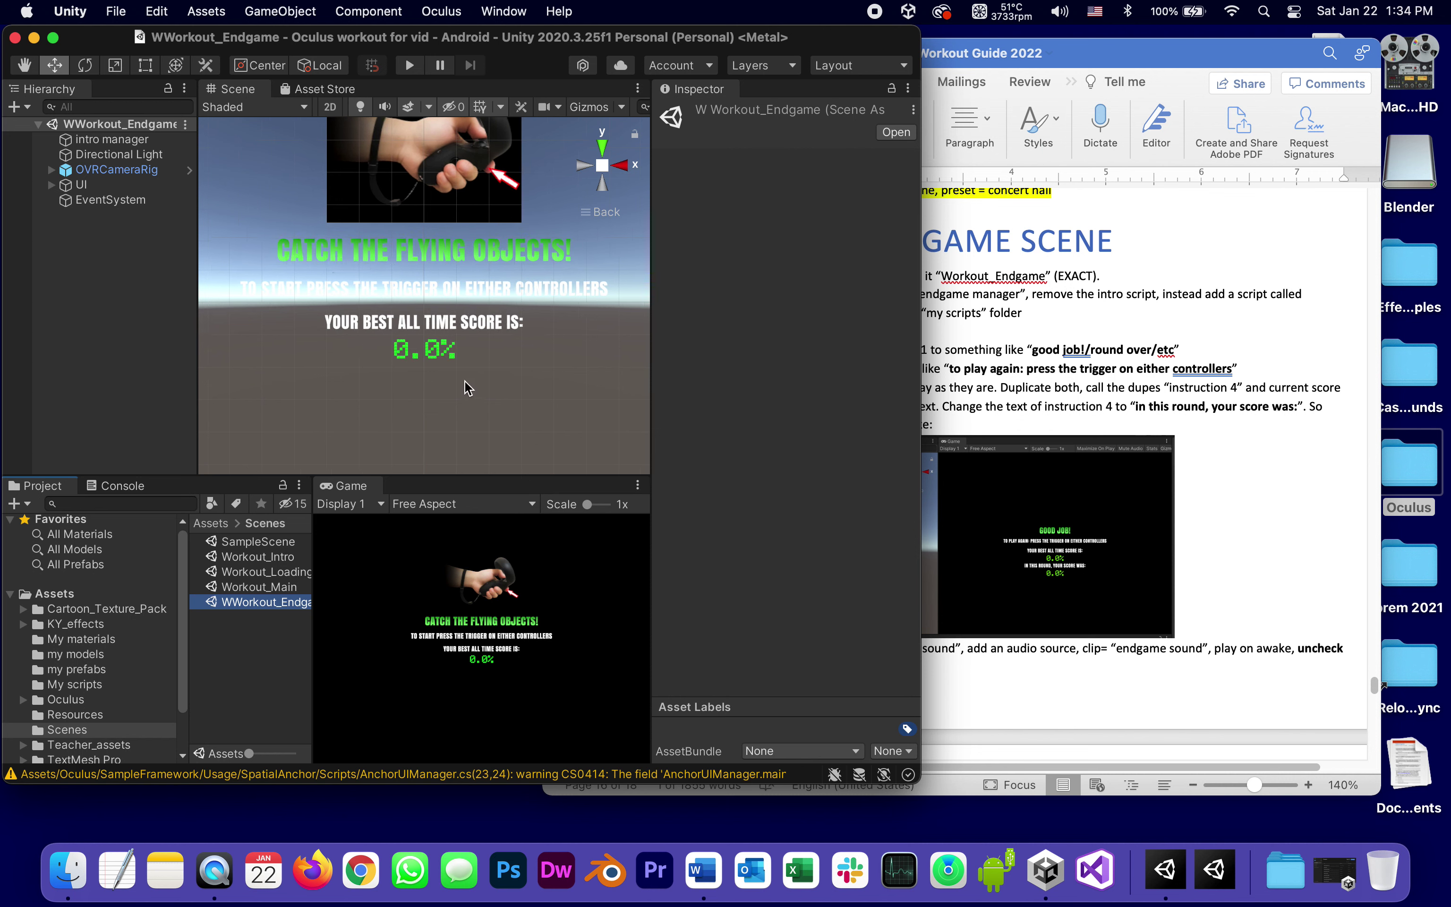
pyautogui.click(1208, 518)
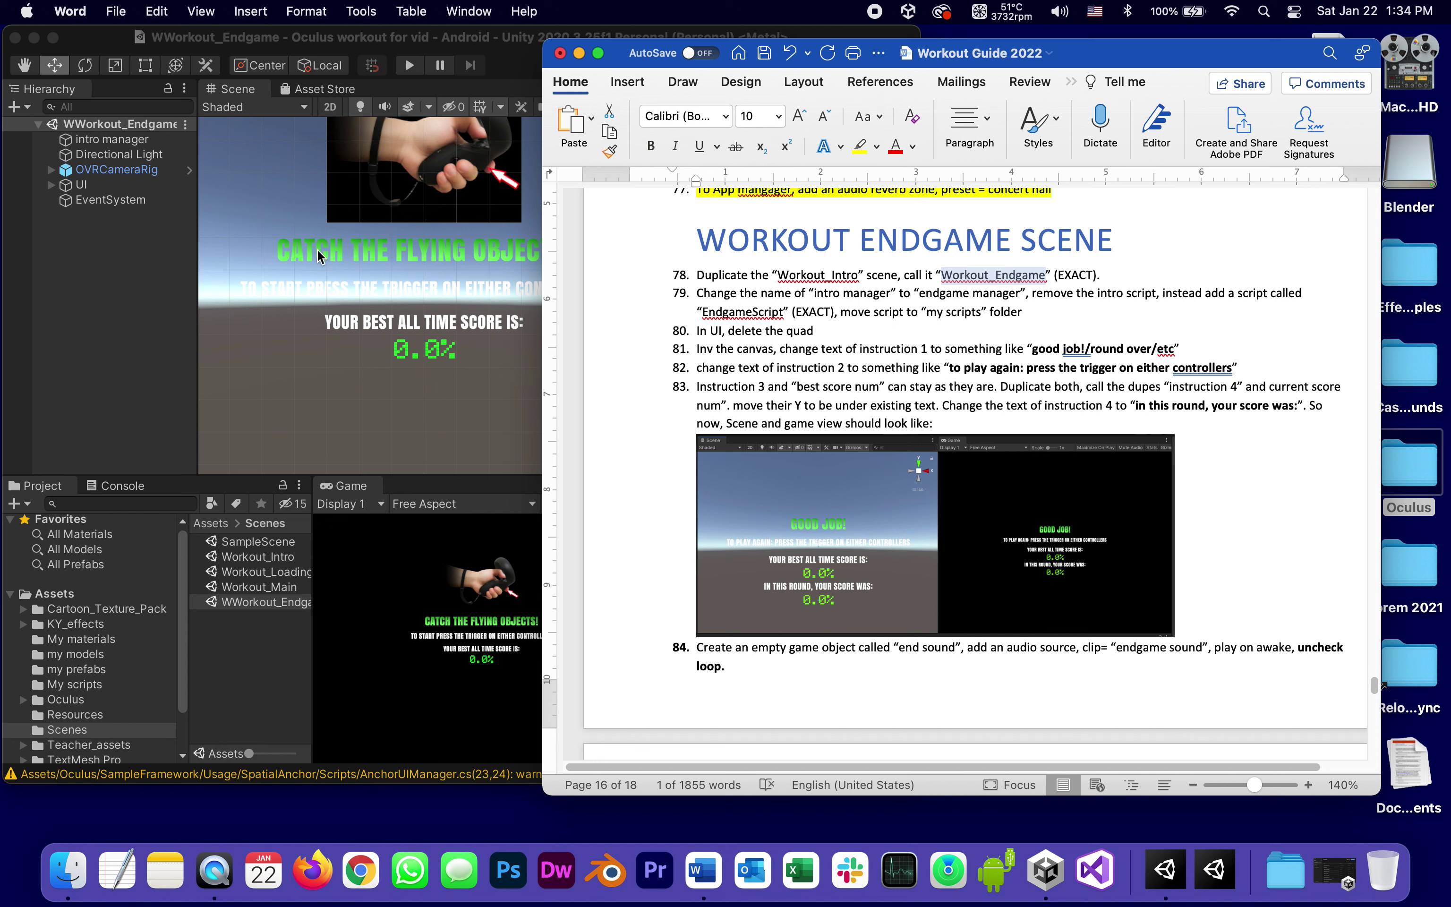
# Rename the intro manager object to endgame manager
pyautogui.click(71, 231)
pyautogui.click(135, 139)
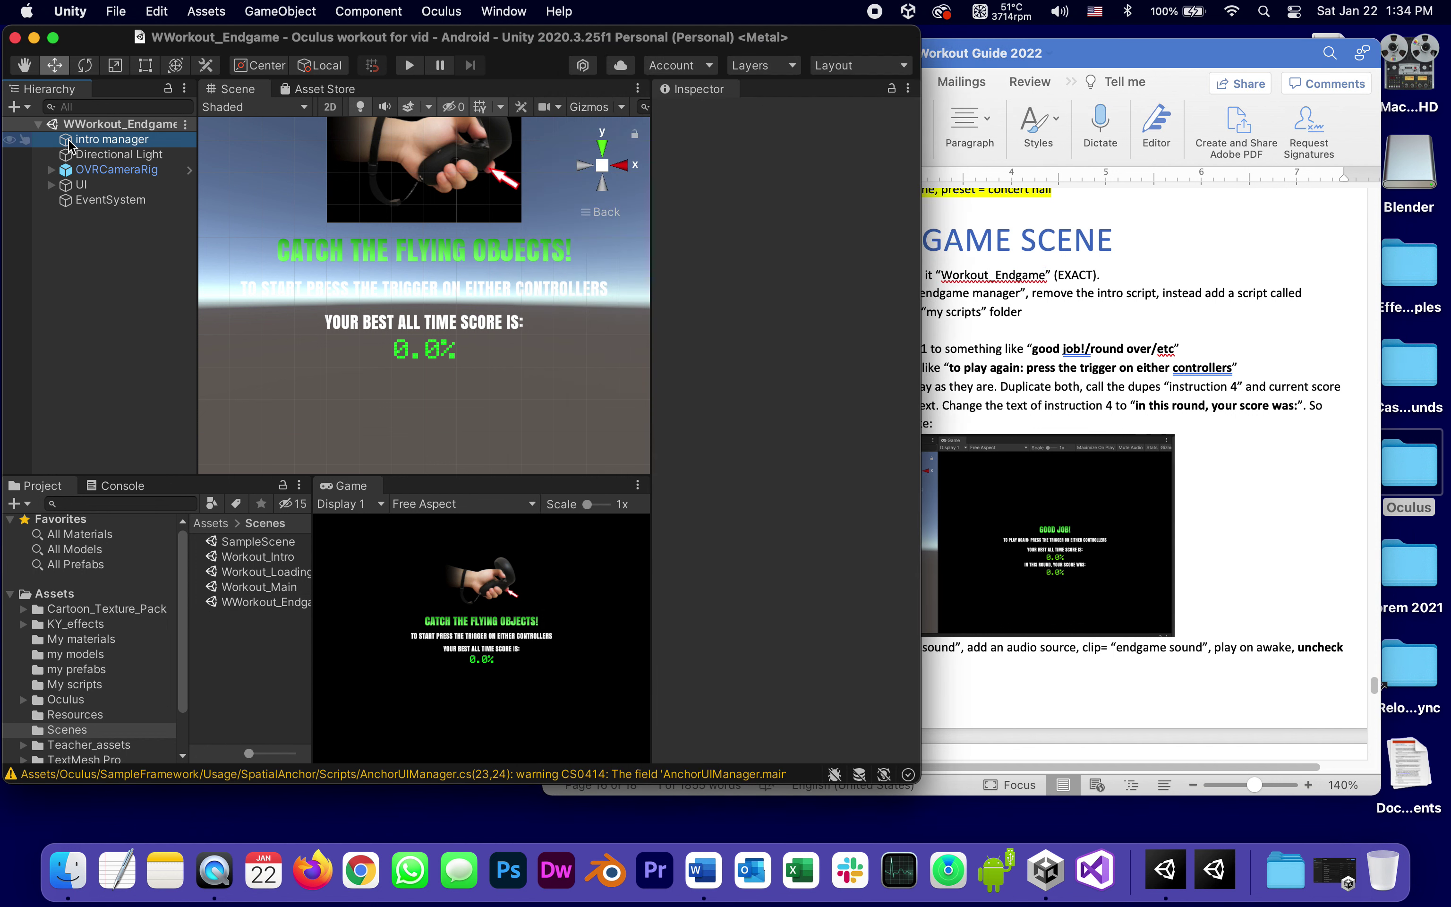
pyautogui.click(100, 139)
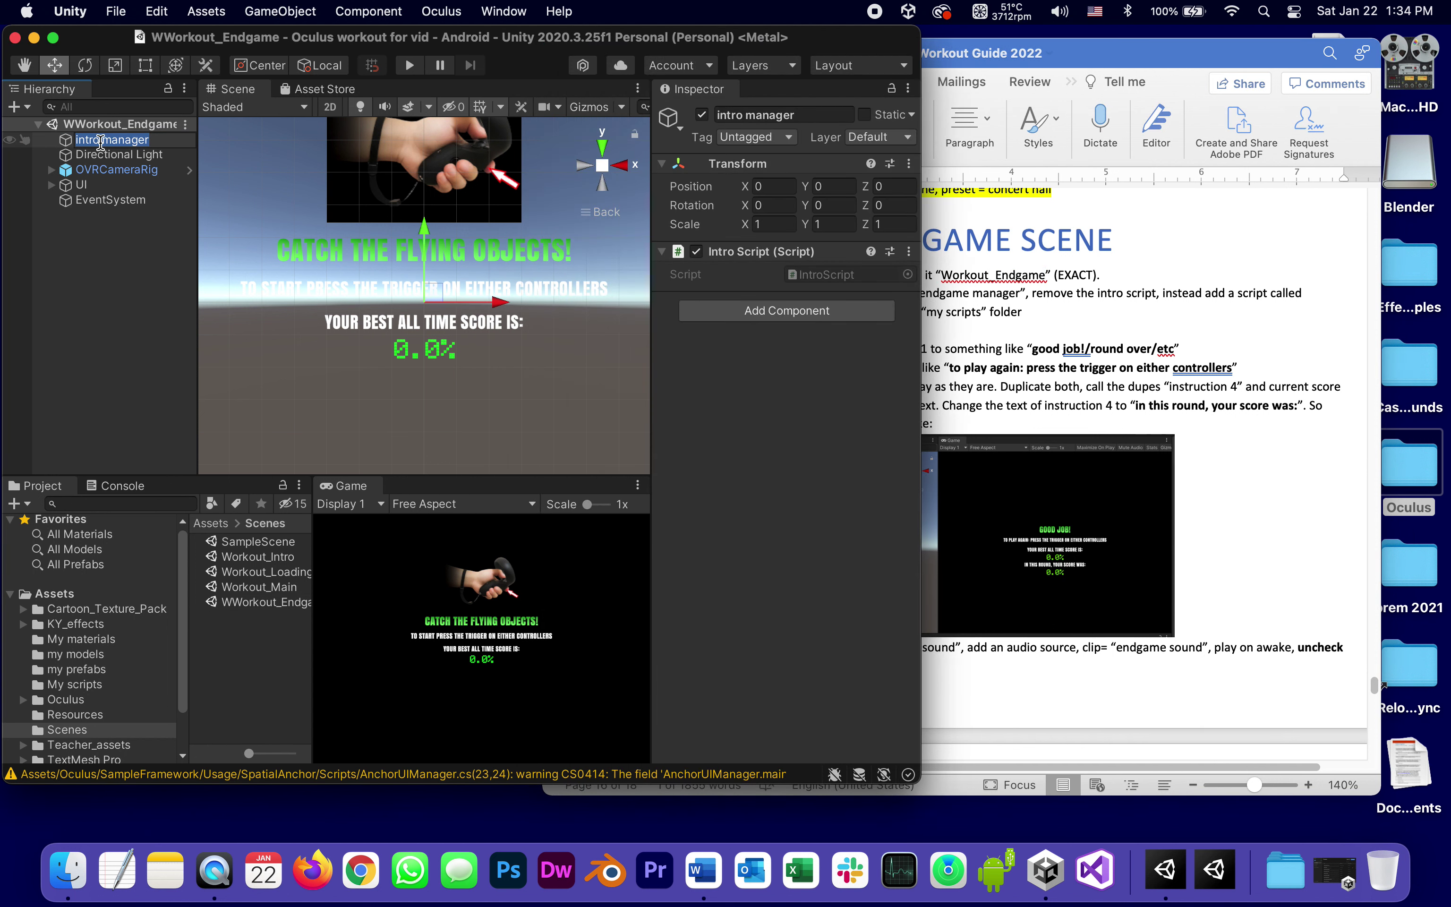
pyautogui.press('BackSpace')
pyautogui.press('BackSpace')
pyautogui.press('BackSpace')
pyautogui.press('BackSpace')
pyautogui.press('BackSpace')
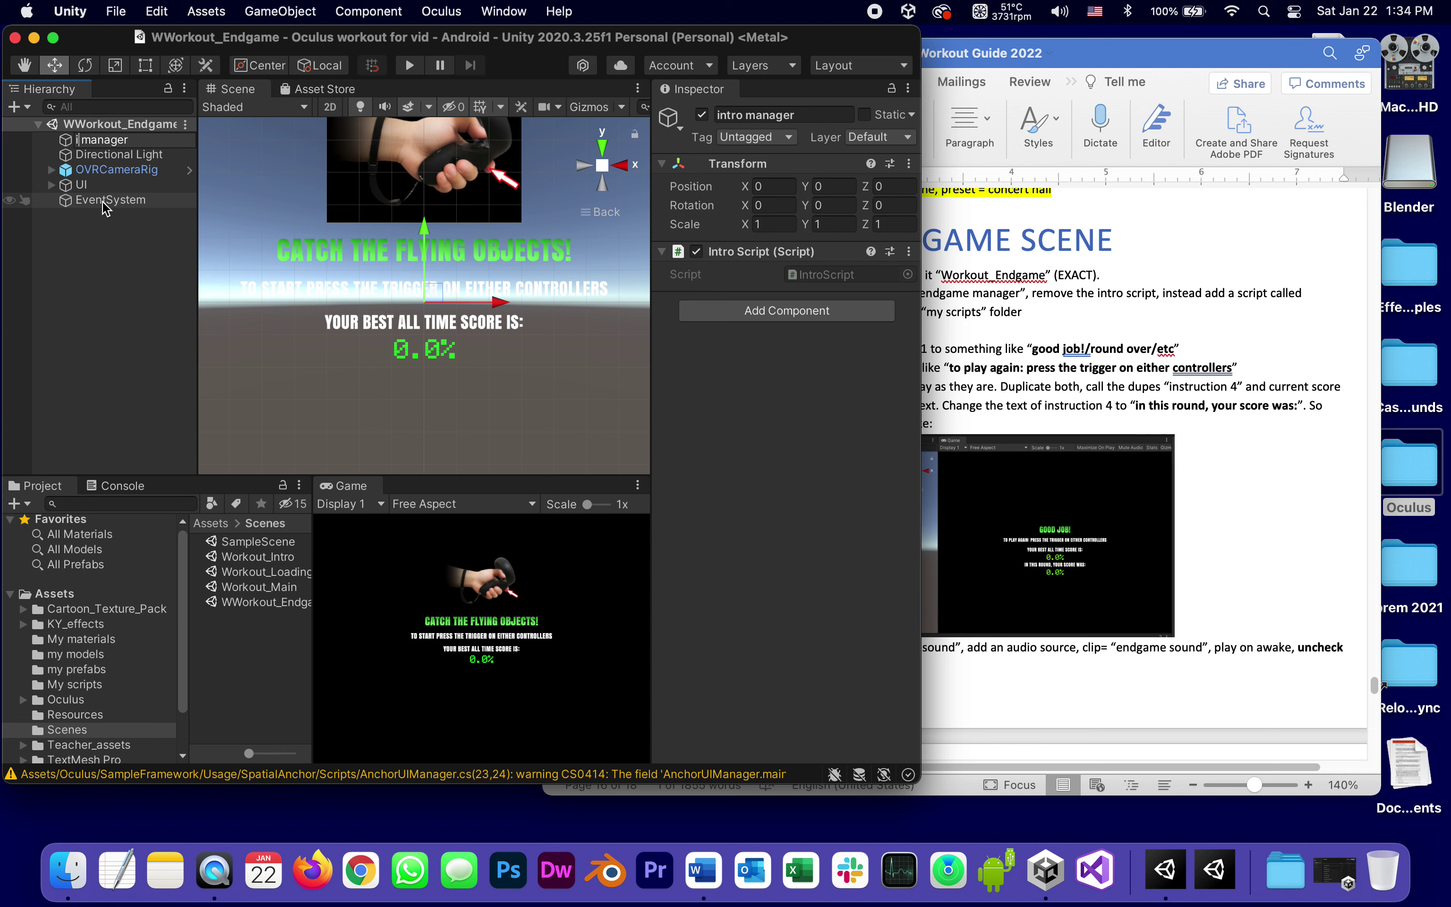
pyautogui.write('endgame')
pyautogui.click(104, 237)
# Remove the Intro Script component from endgame manager
pyautogui.click(120, 139)
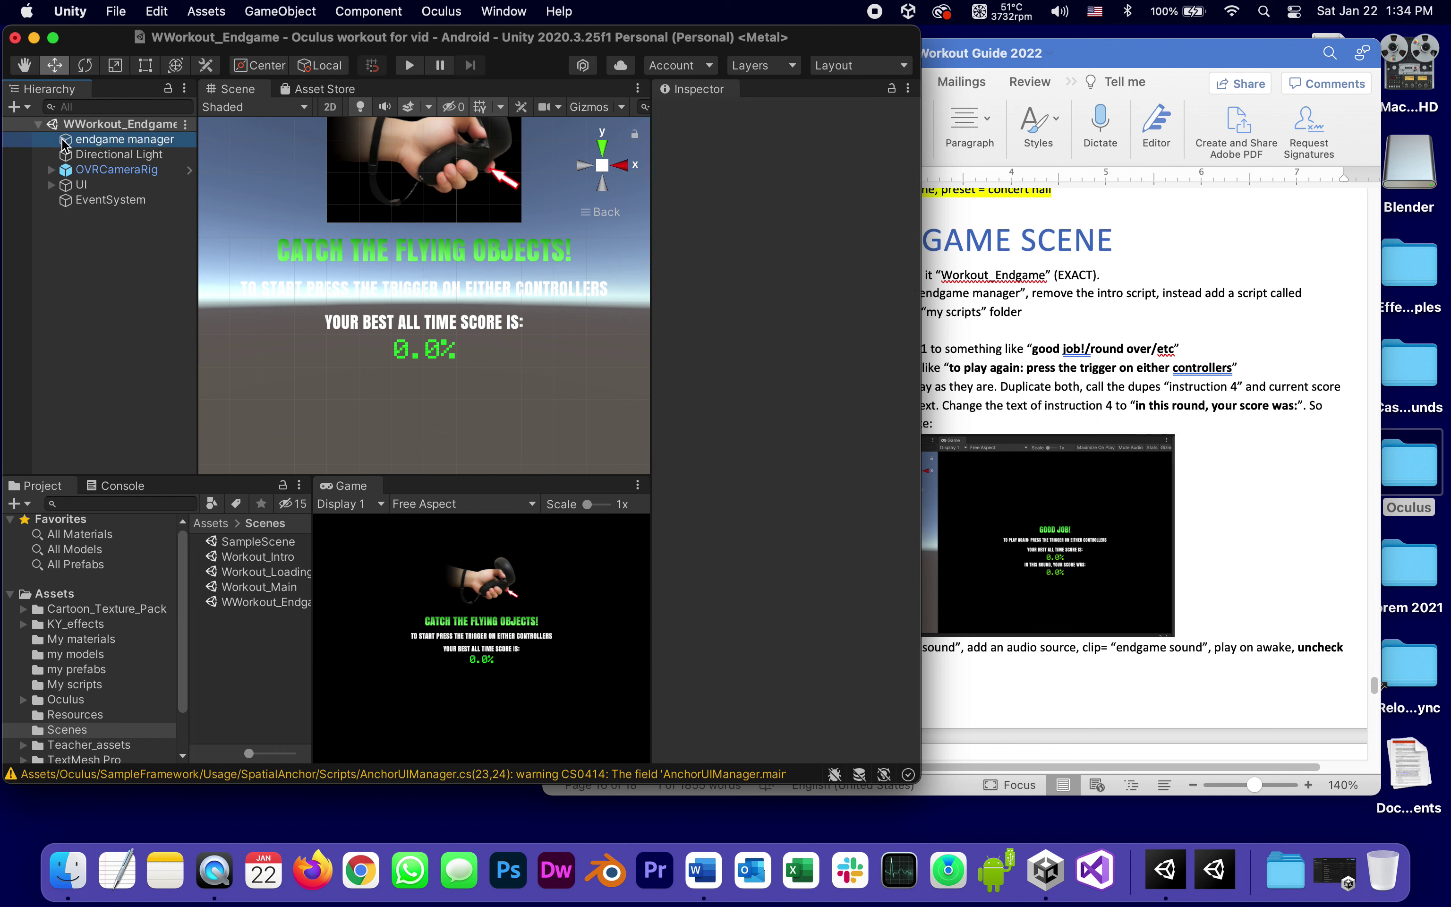
pyautogui.click(909, 251)
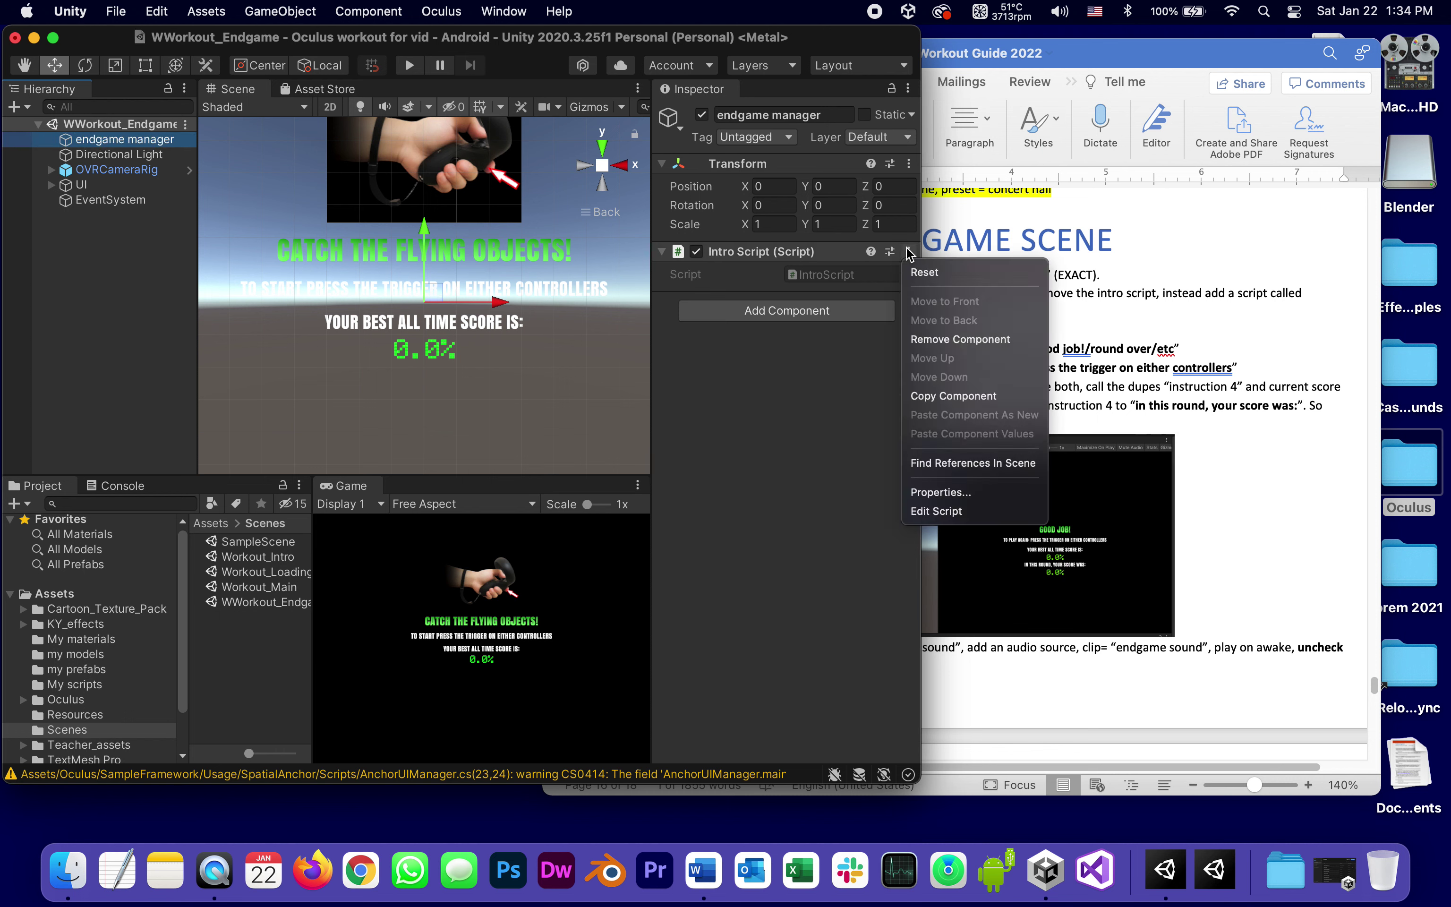
pyautogui.click(957, 340)
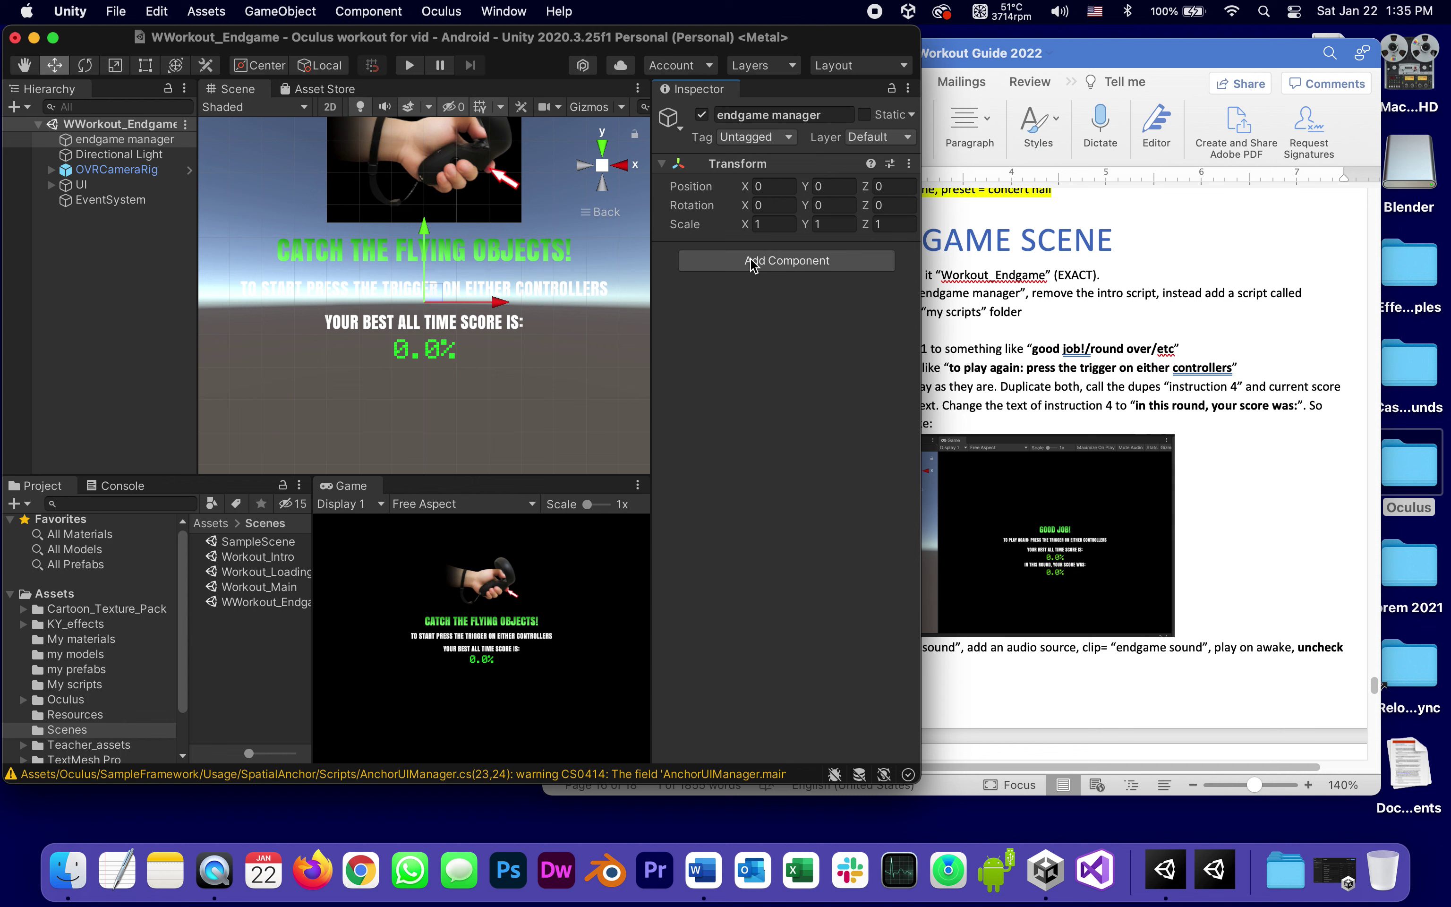
pyautogui.click(1264, 487)
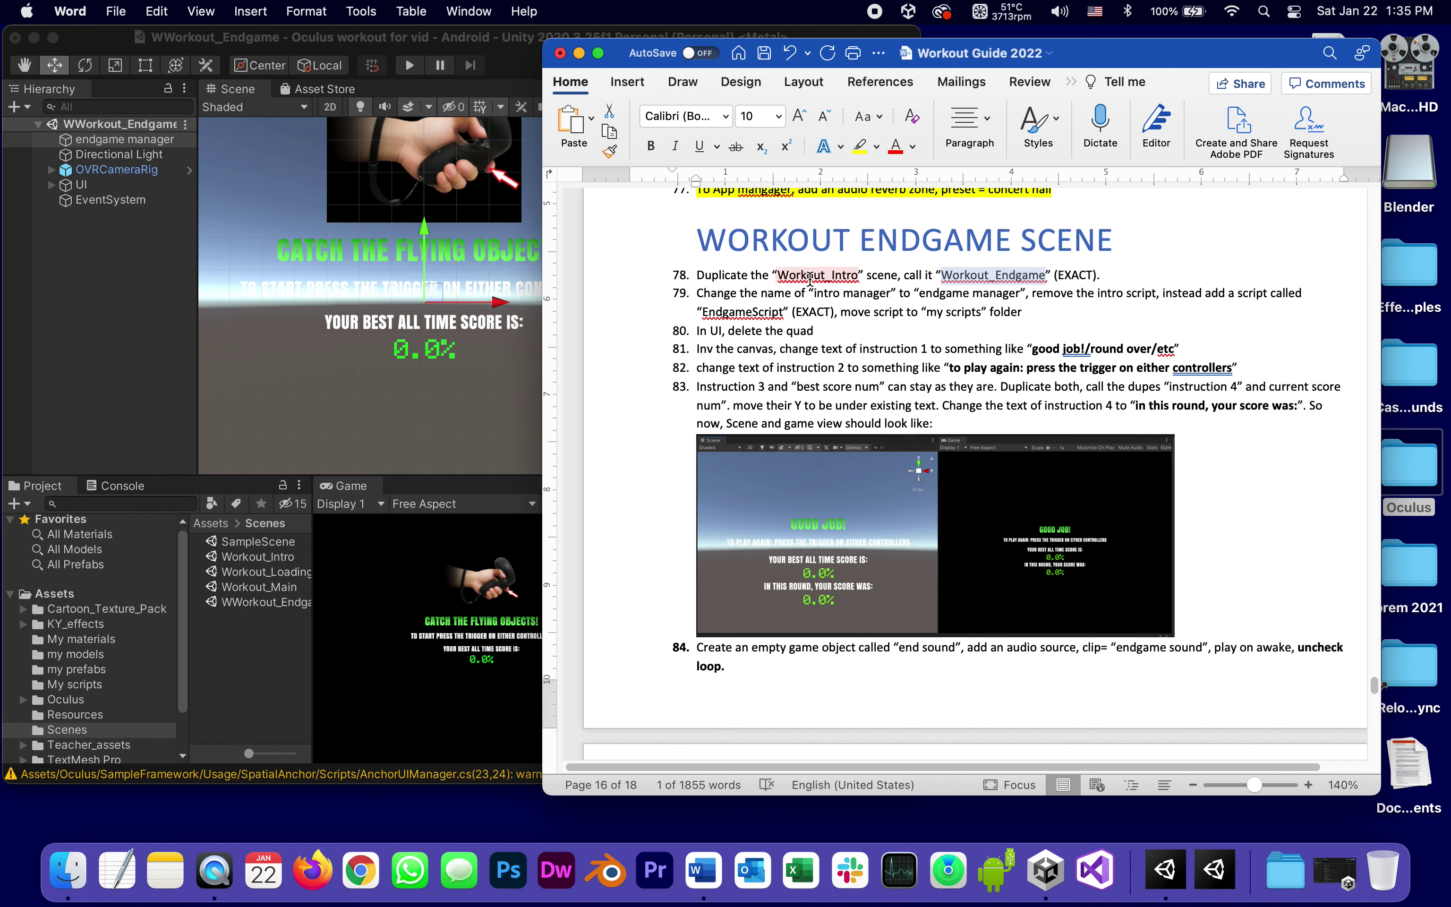
# Select the name EndgameScript in guide step 79, then return to Unity
pyautogui.rightClick(704, 314)
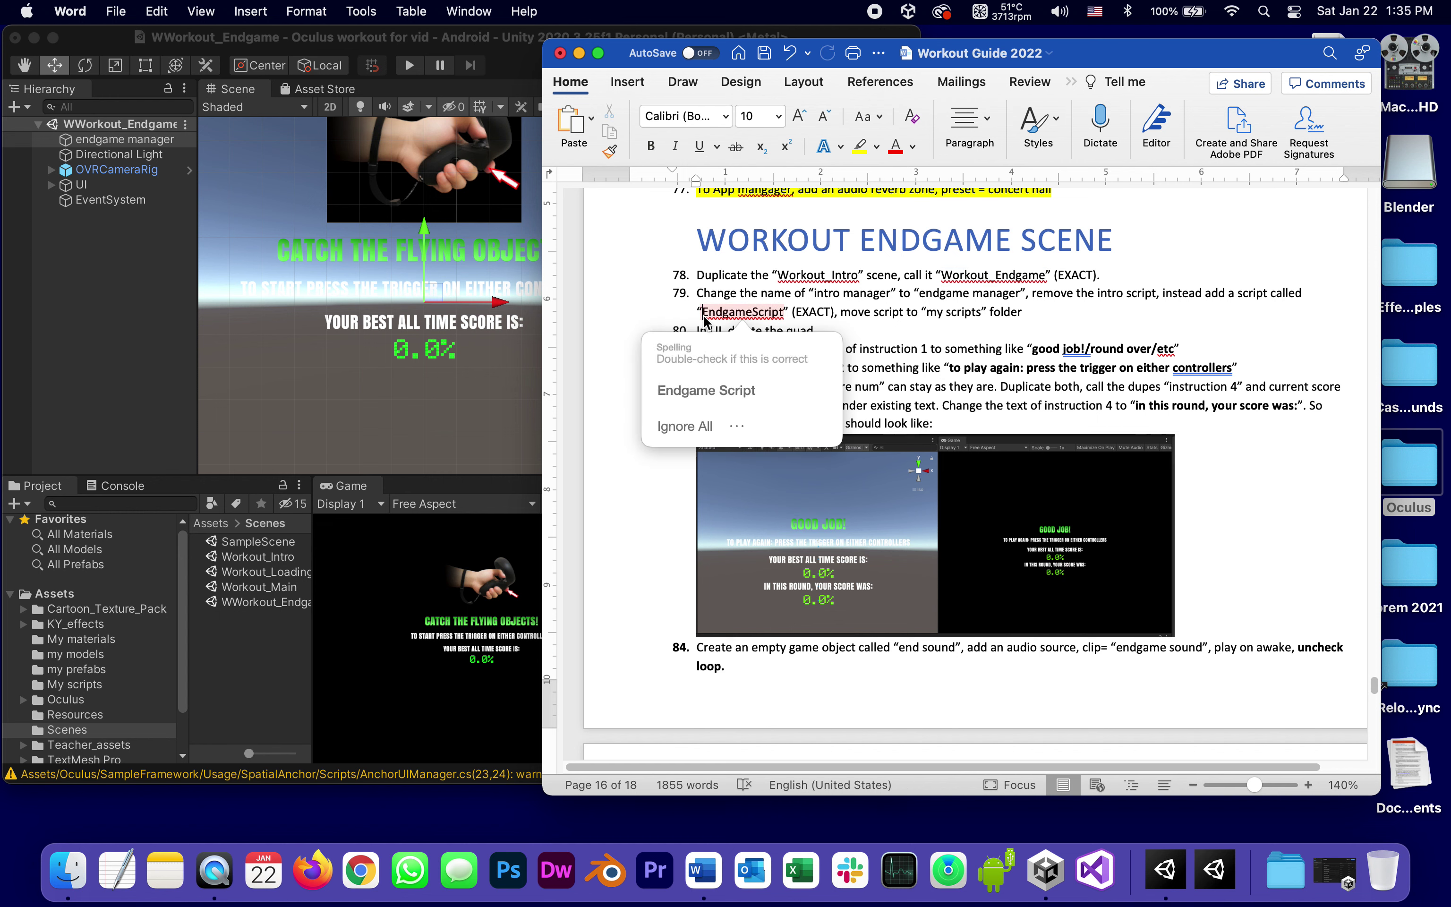
pyautogui.click(703, 311)
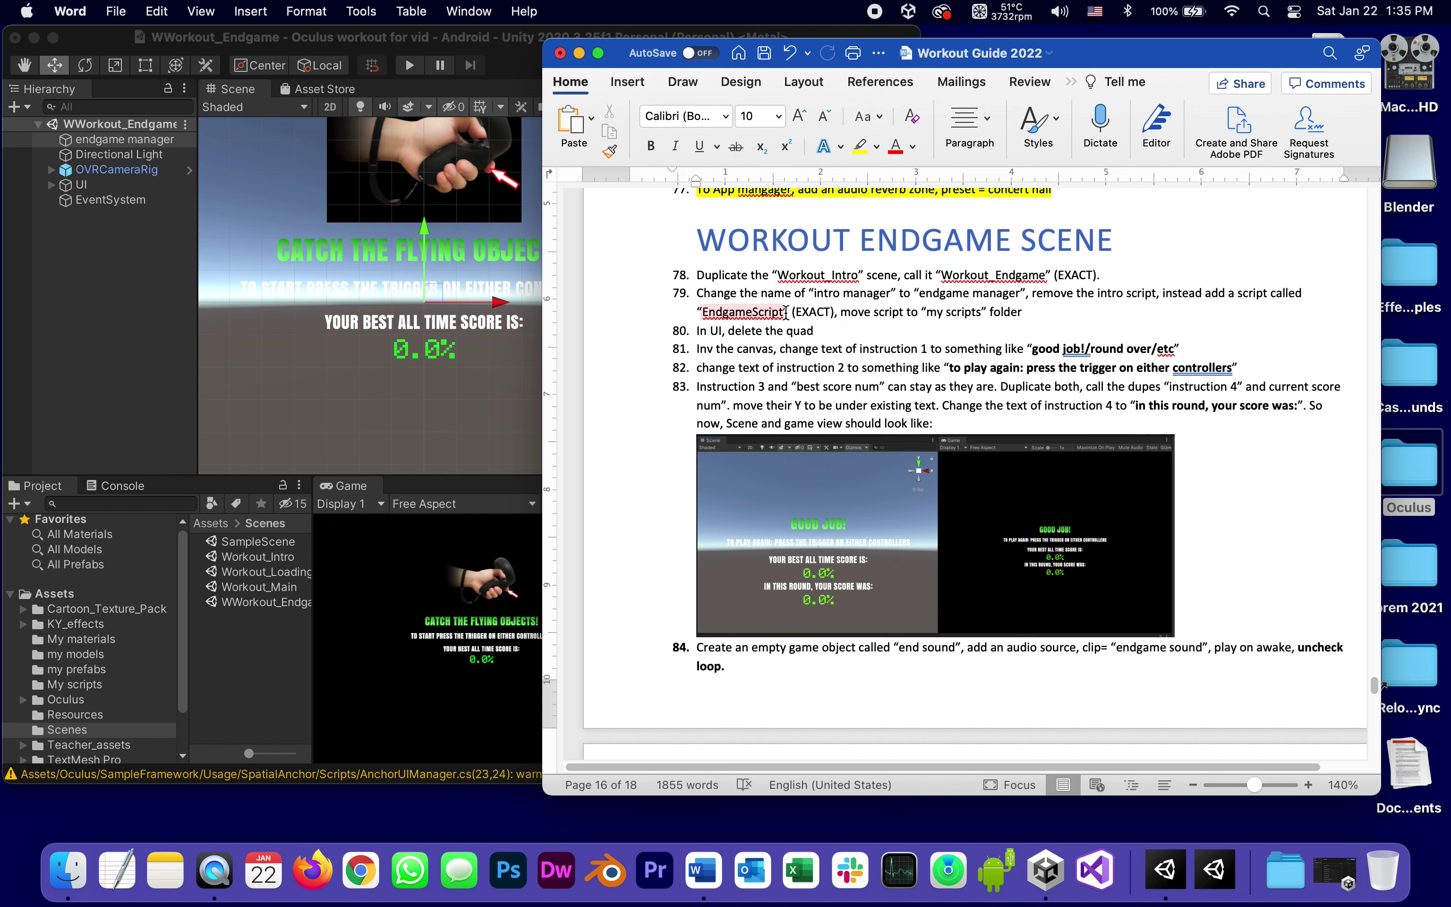
pyautogui.moveTo(783, 311); pyautogui.dragTo(701, 311)
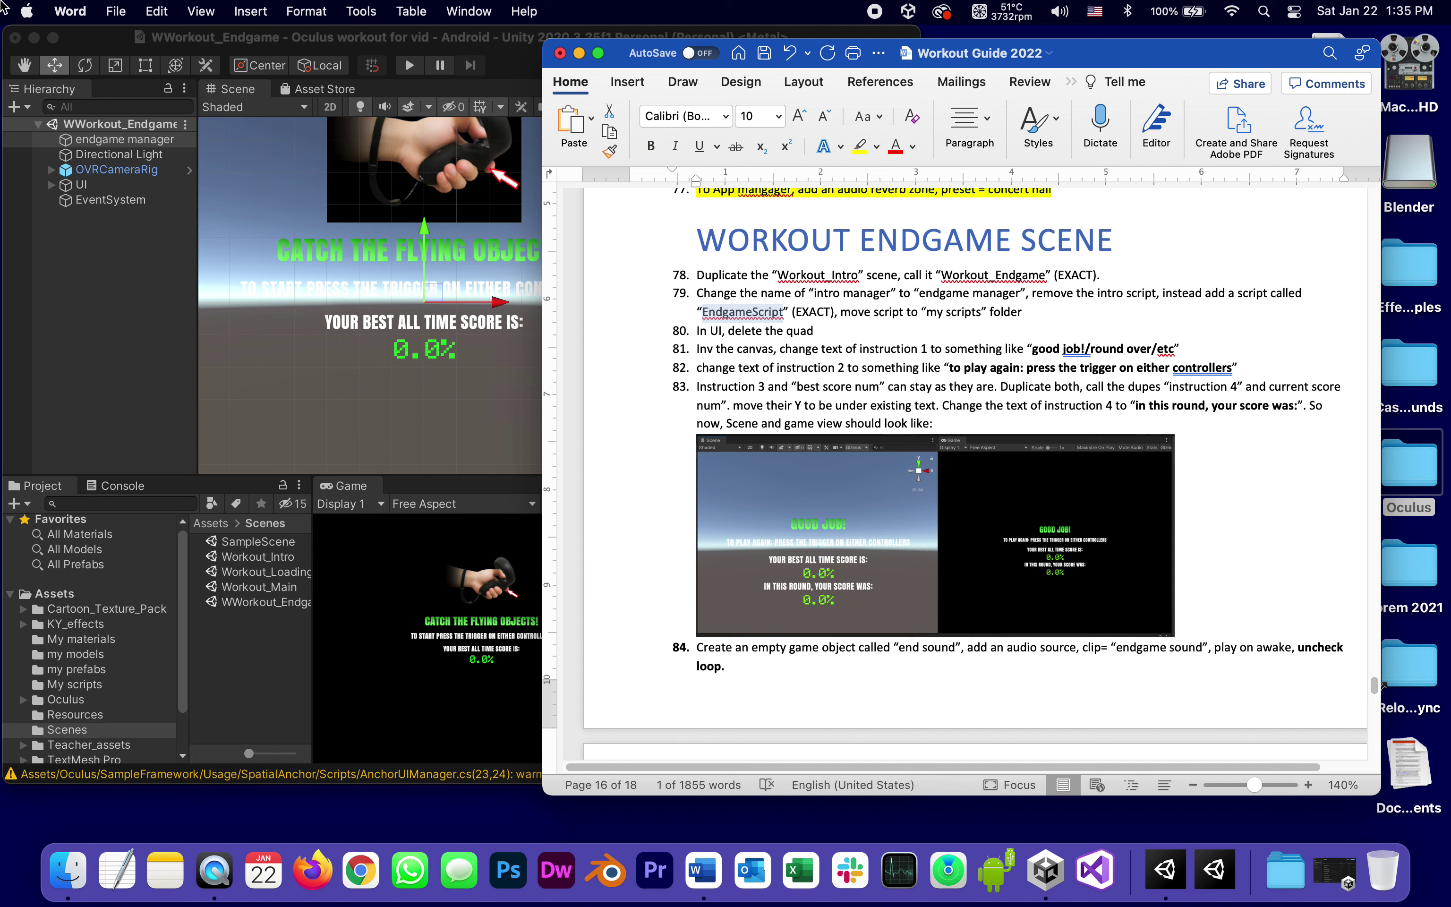
pyautogui.click(54, 255)
# Create a new EndgameScript and attach it to the endgame manager object
pyautogui.click(65, 142)
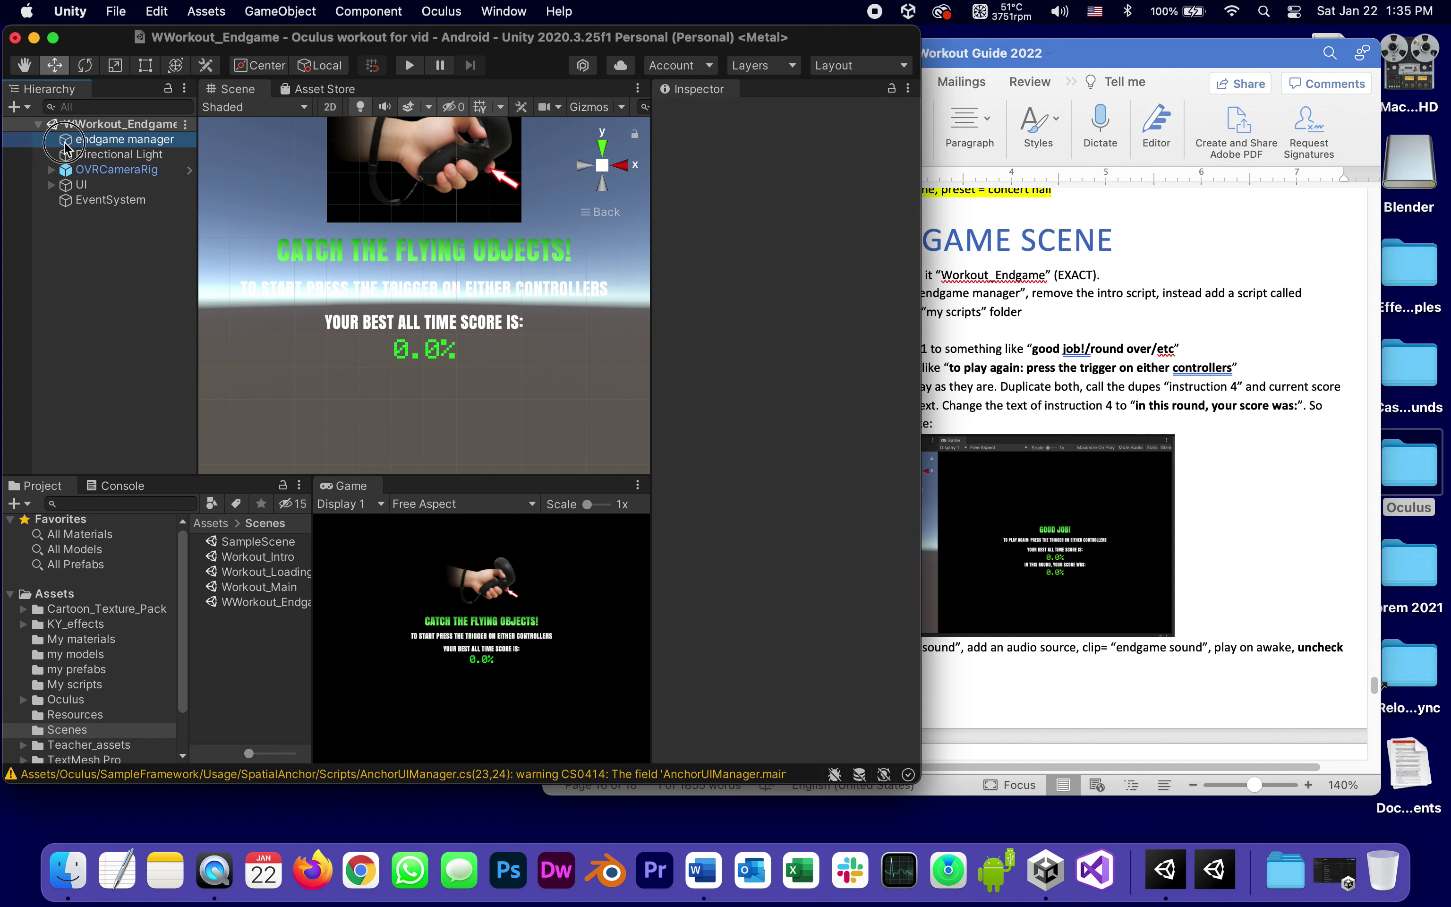
pyautogui.click(790, 261)
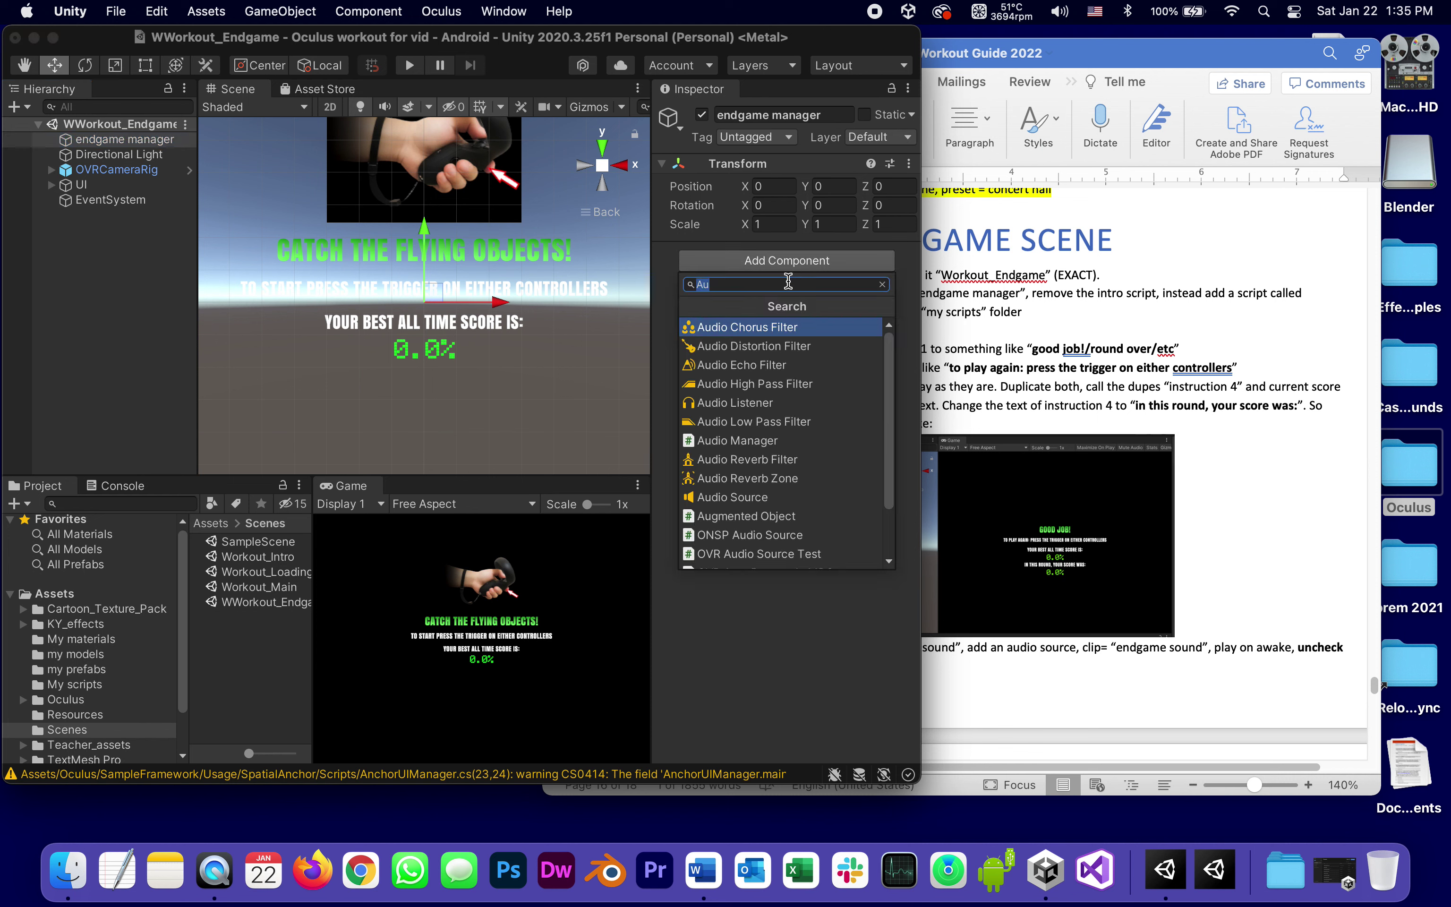
pyautogui.scroll(-2, 780, 495)
pyautogui.click(765, 558)
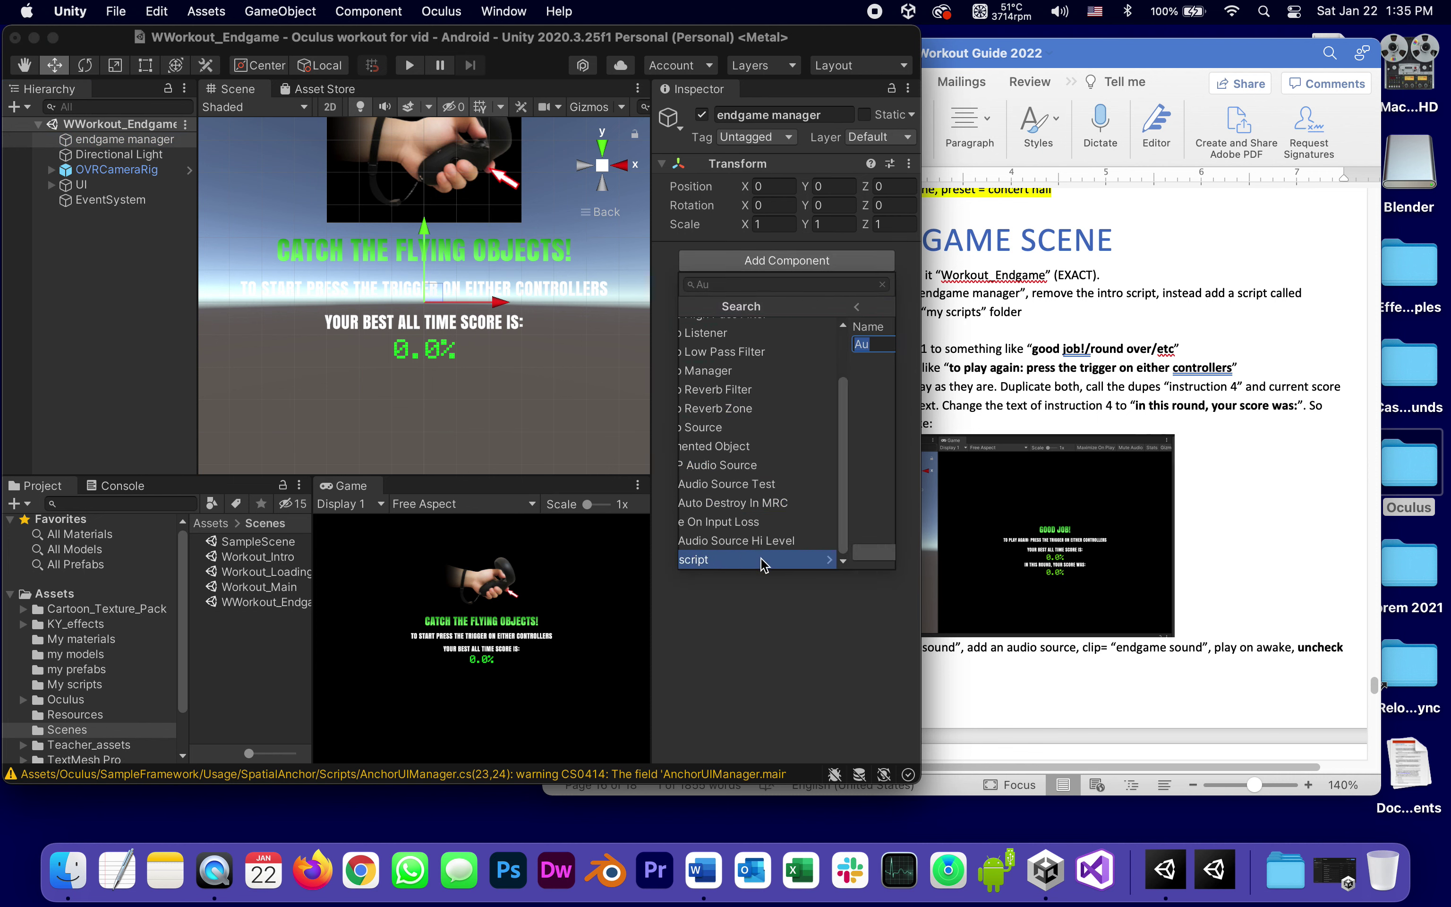
pyautogui.write('EndgameScript')
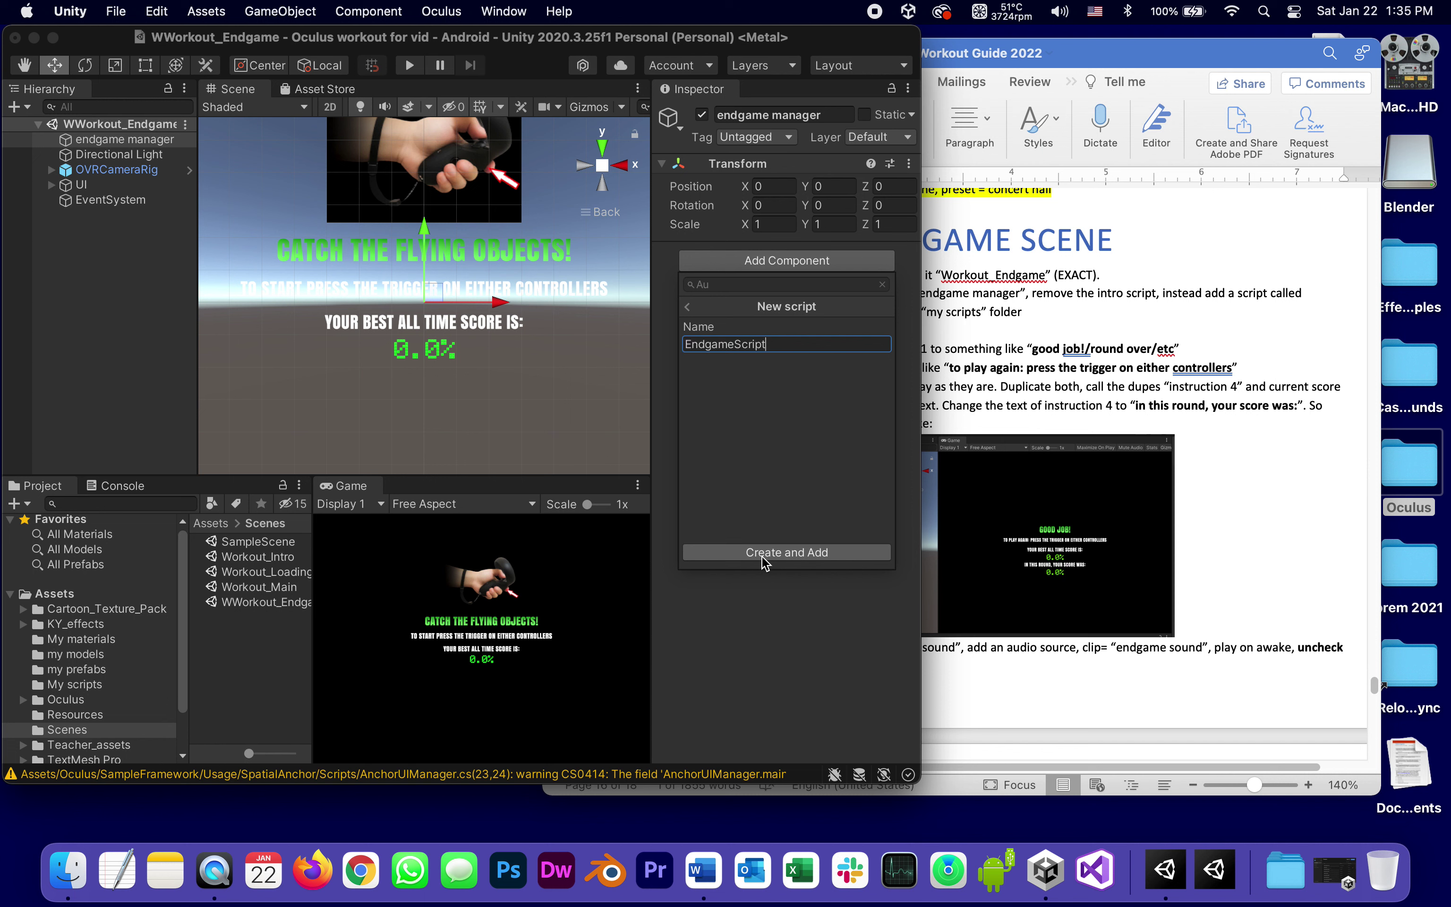
pyautogui.click(762, 559)
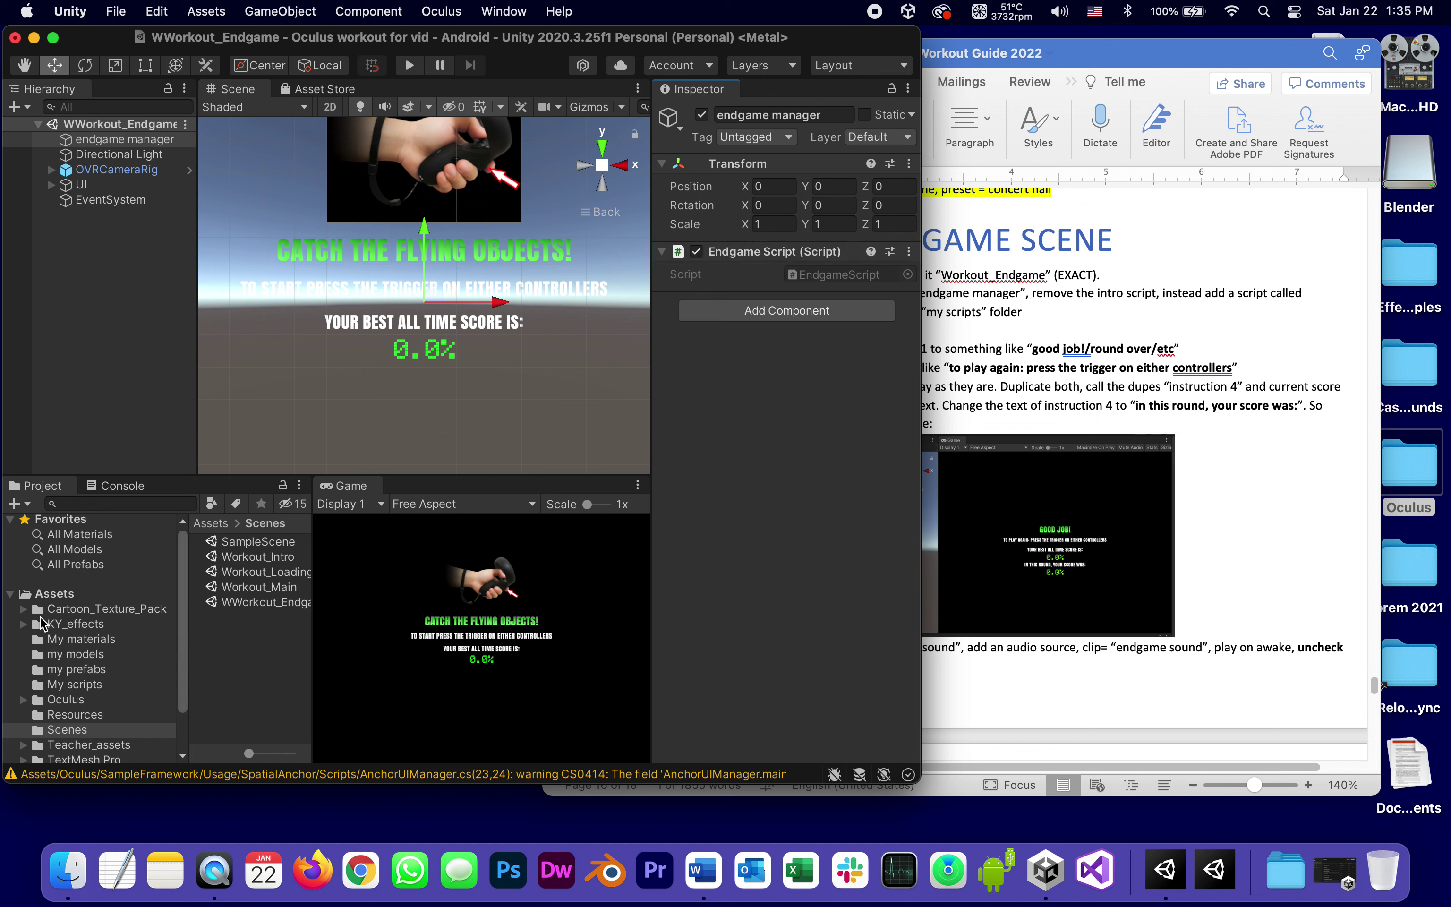
# Move the EndgameScript asset from Assets into the My scripts folder
pyautogui.click(56, 593)
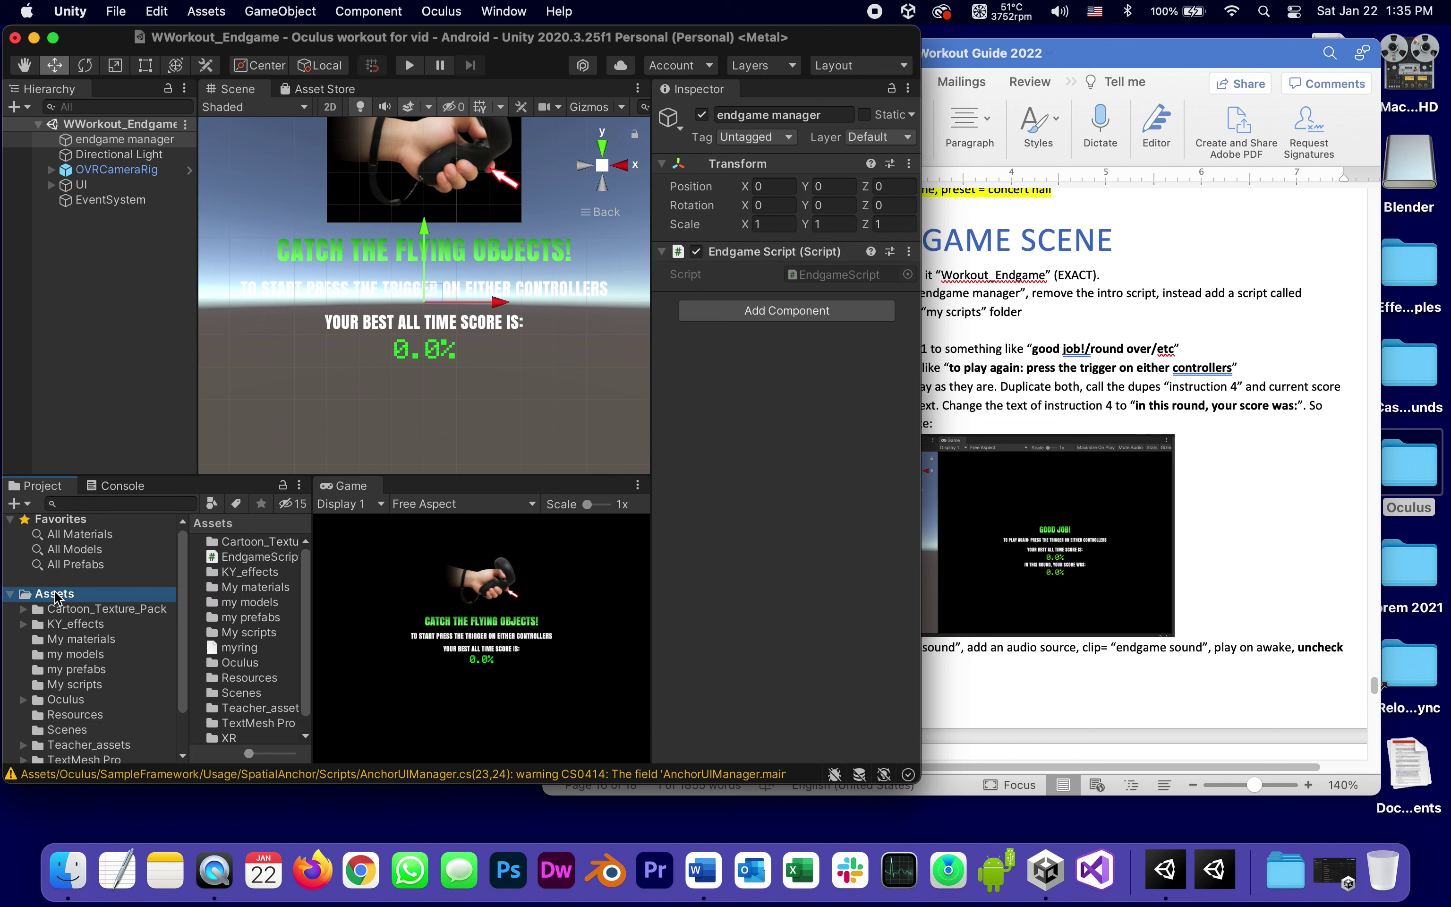
pyautogui.click(214, 558)
pyautogui.moveTo(213, 558); pyautogui.dragTo(274, 640)
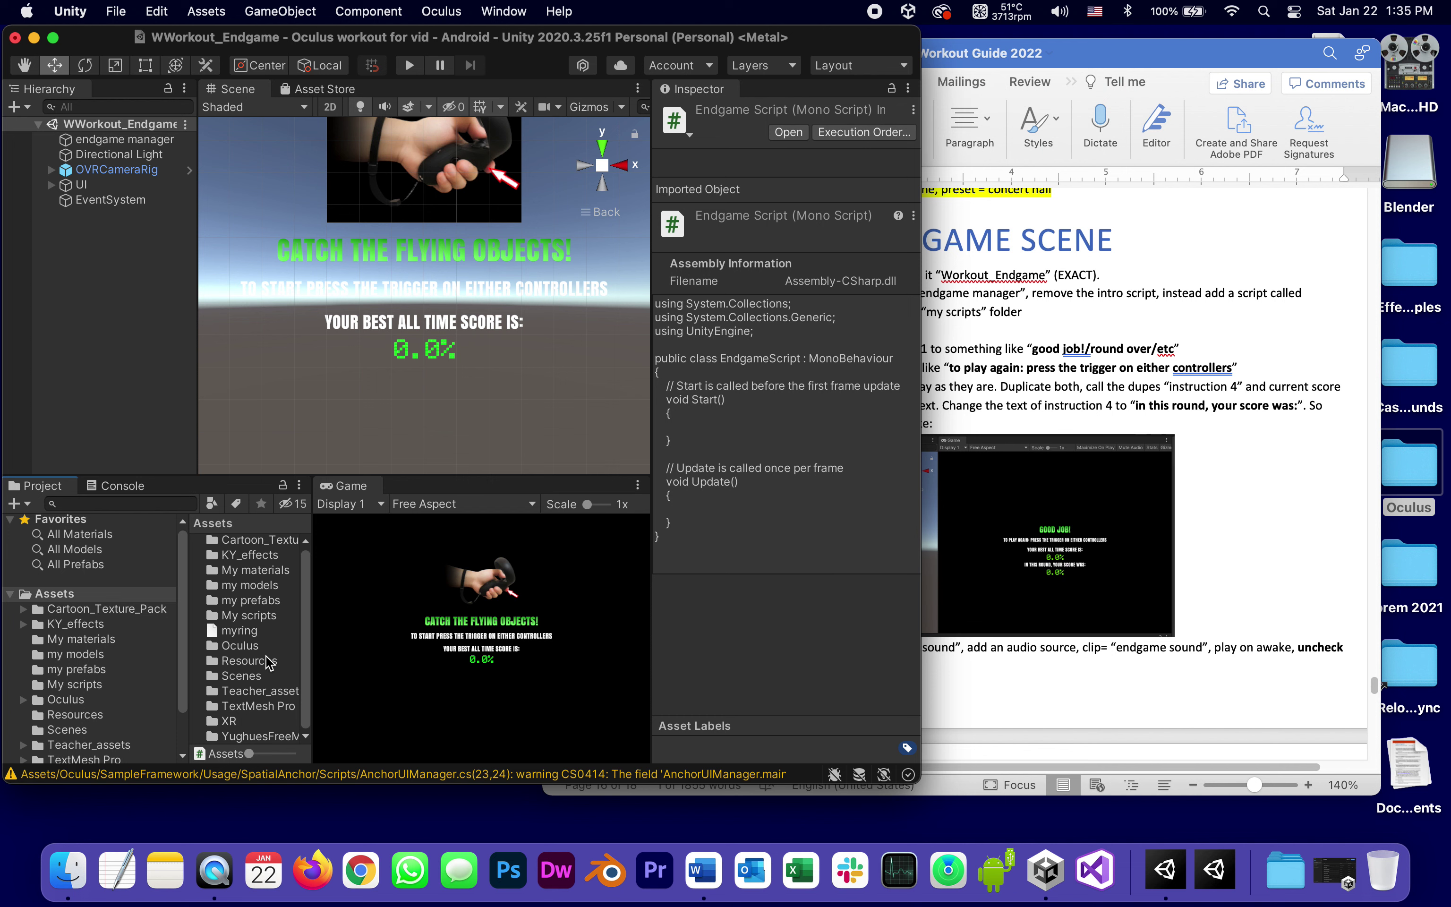
pyautogui.doubleClick(221, 616)
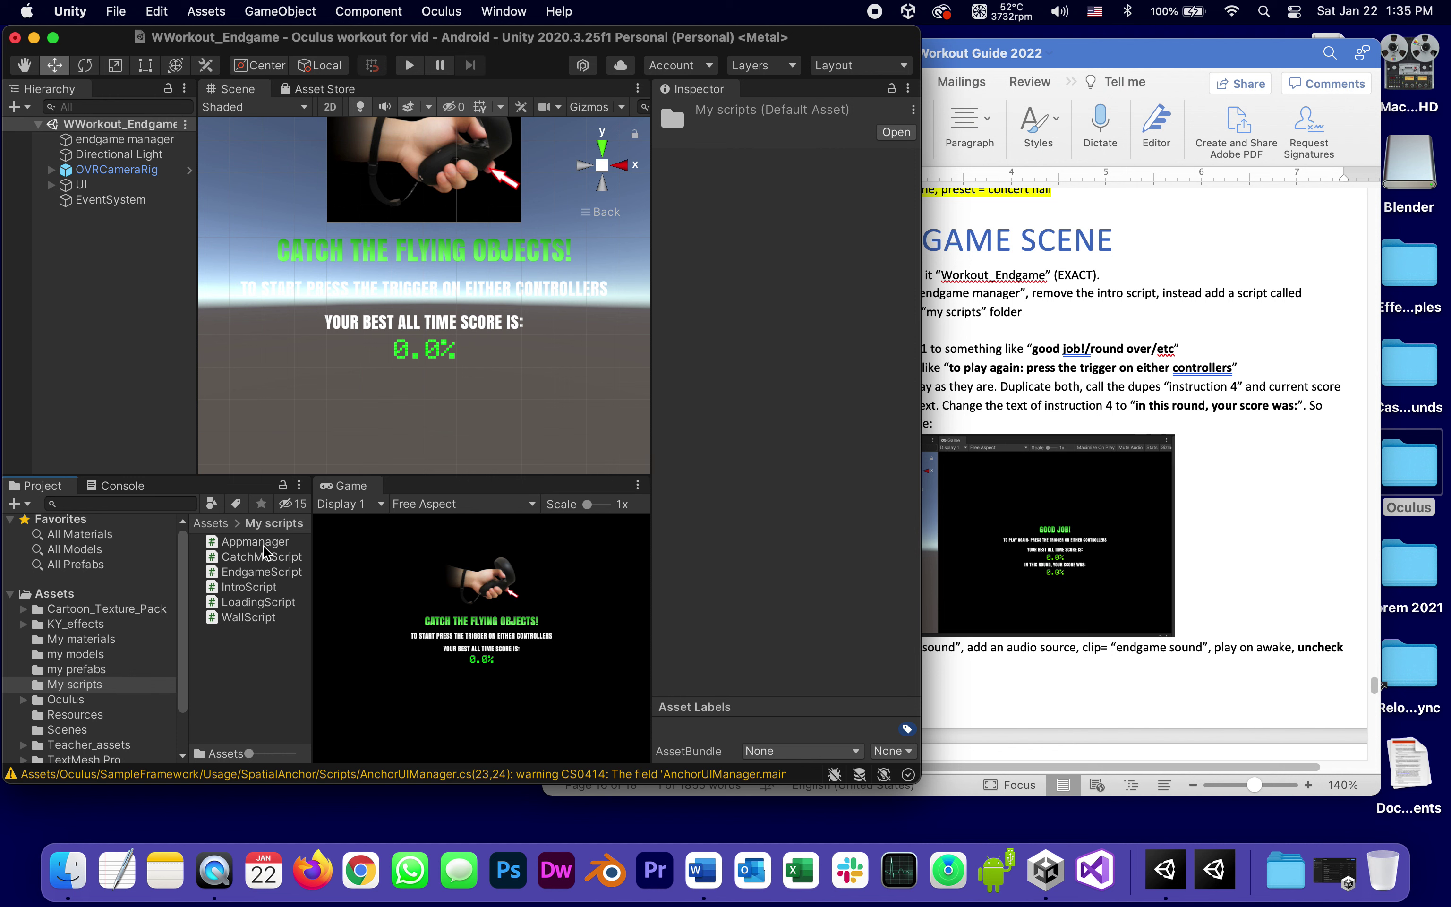
pyautogui.click(1156, 387)
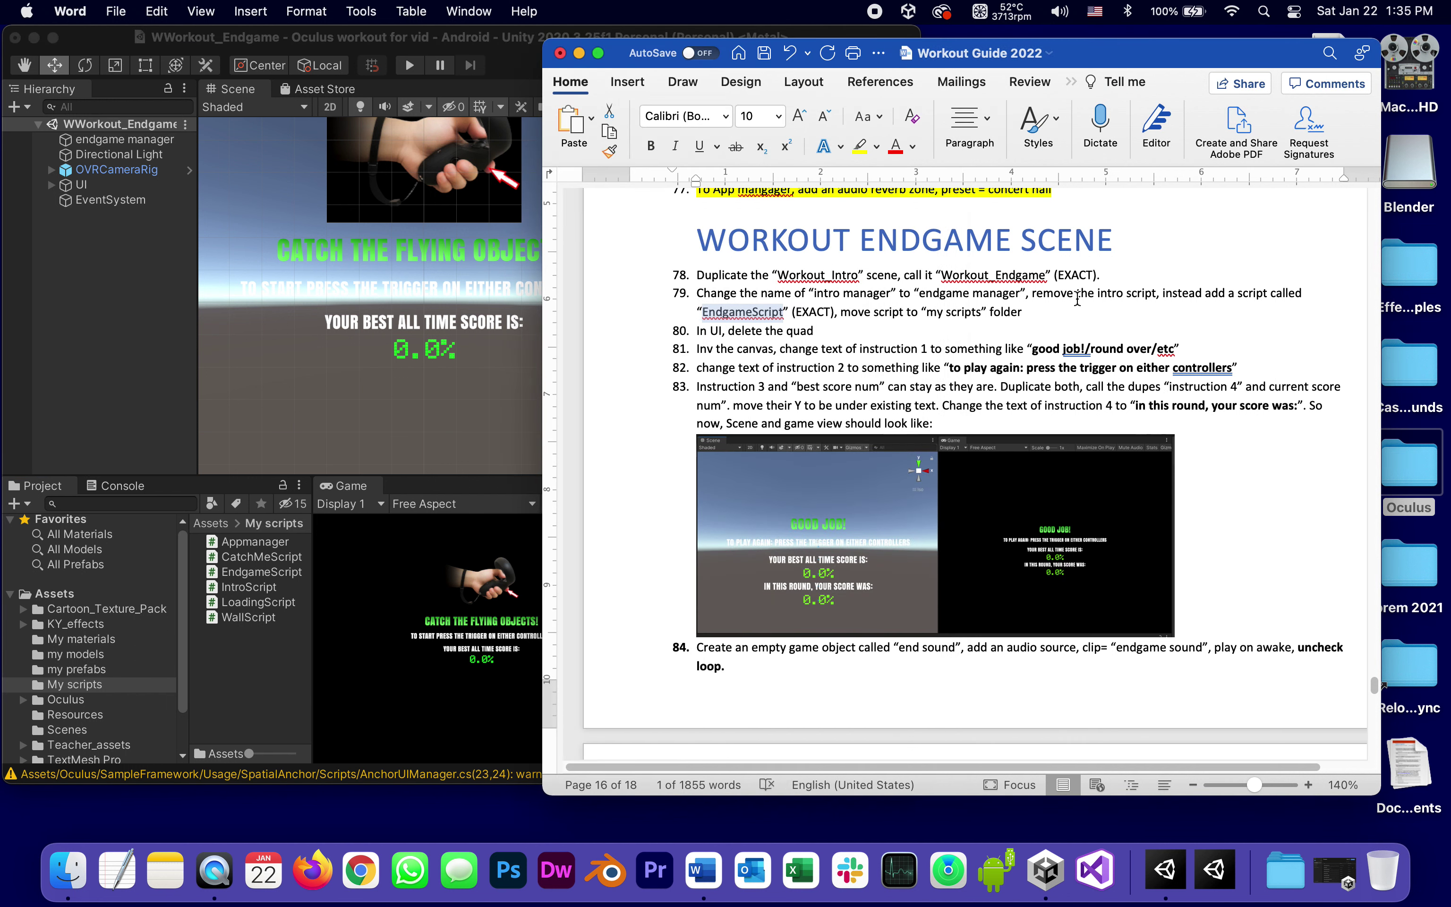
# Highlight guide steps 78–79 yellow, then delete the Quad under UI in Unity
pyautogui.moveTo(1055, 315); pyautogui.dragTo(647, 271)
pyautogui.click(859, 146)
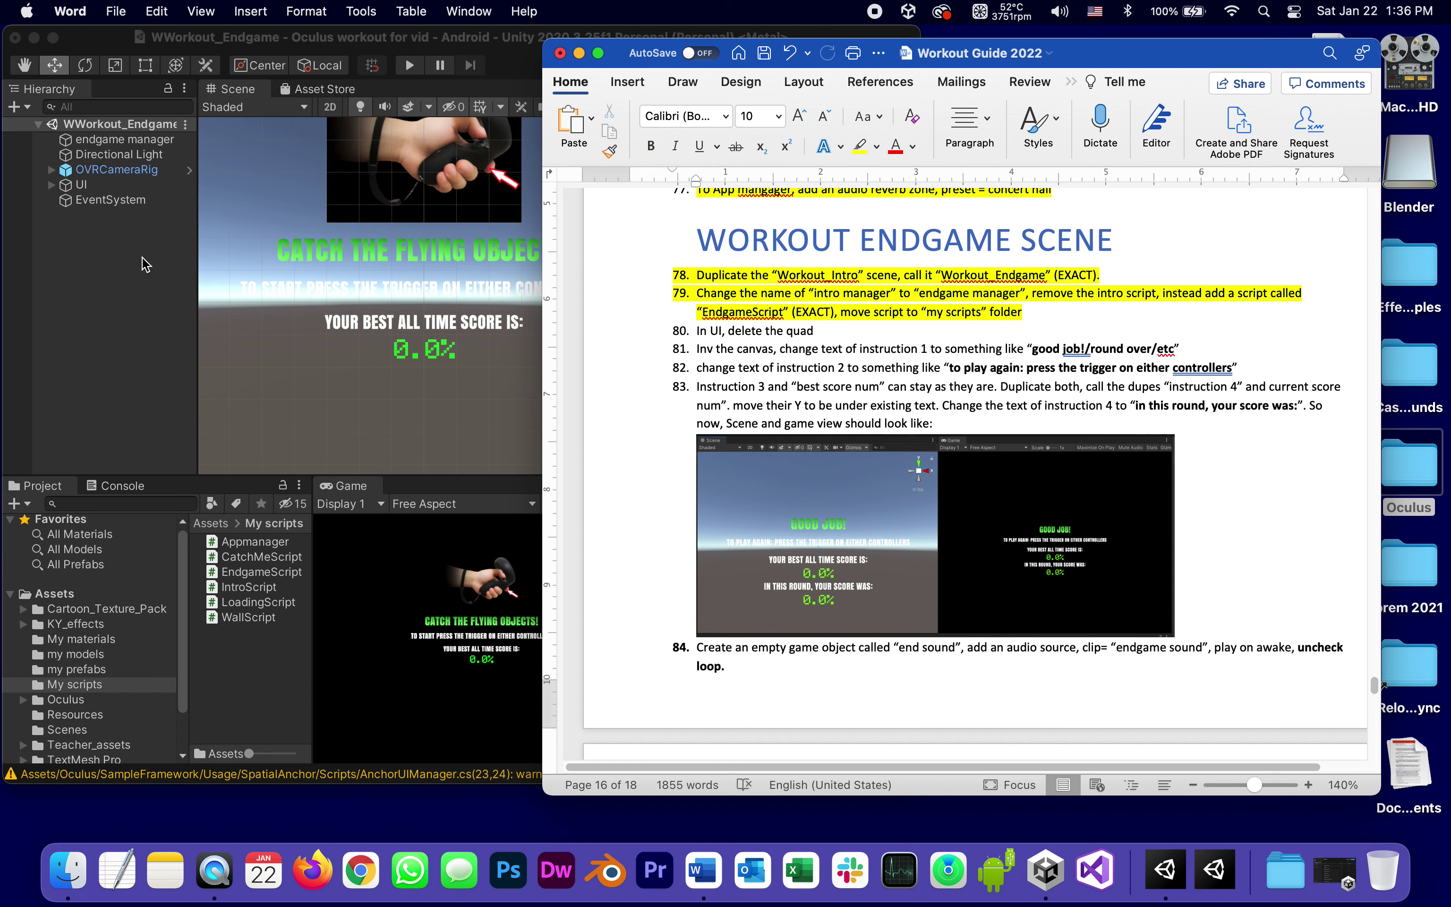
pyautogui.click(52, 184)
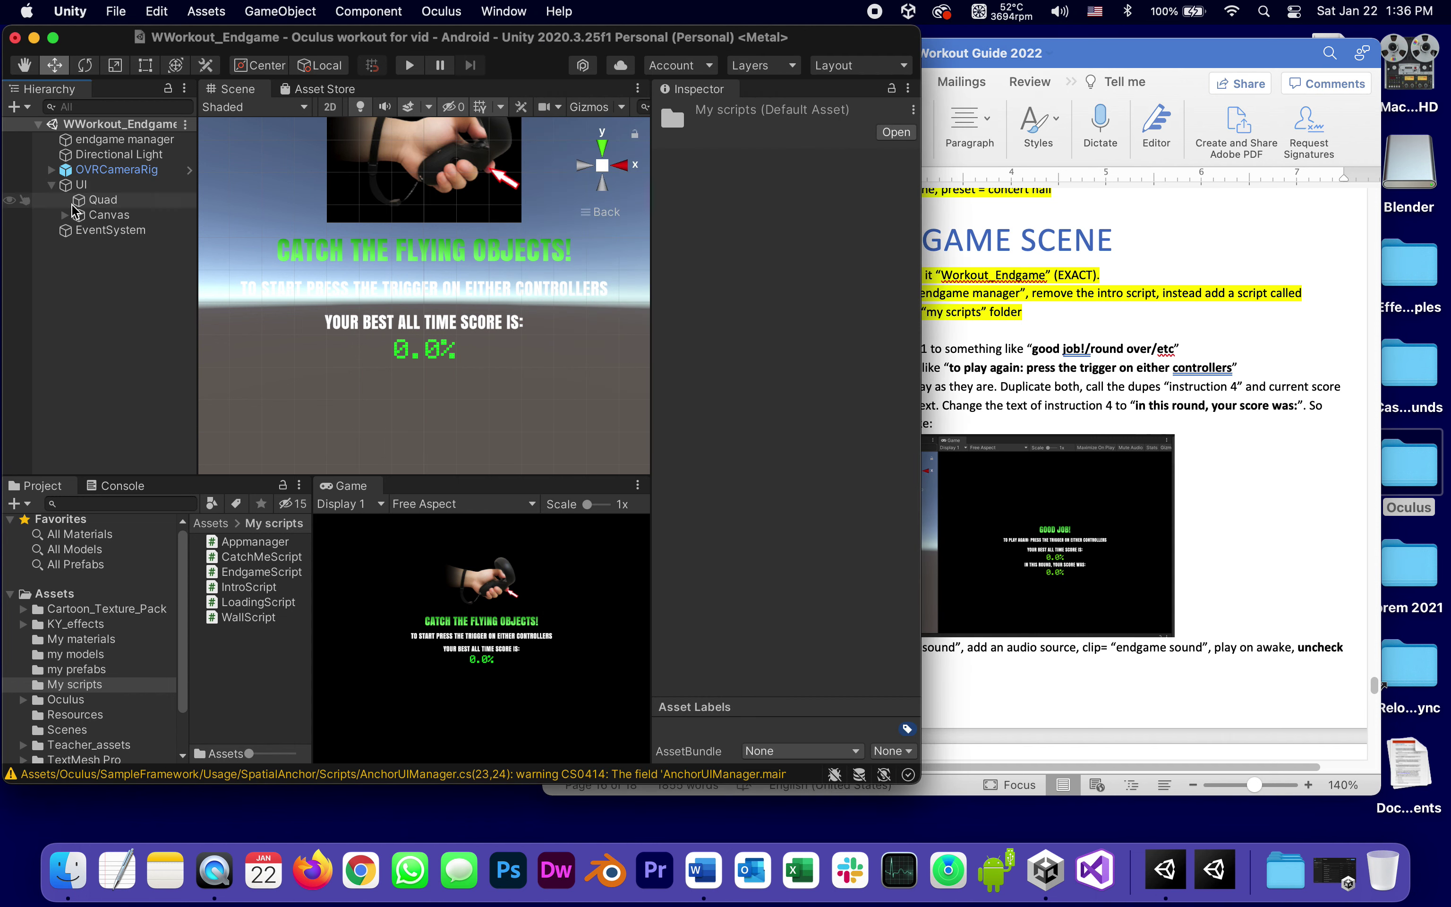
pyautogui.click(89, 202)
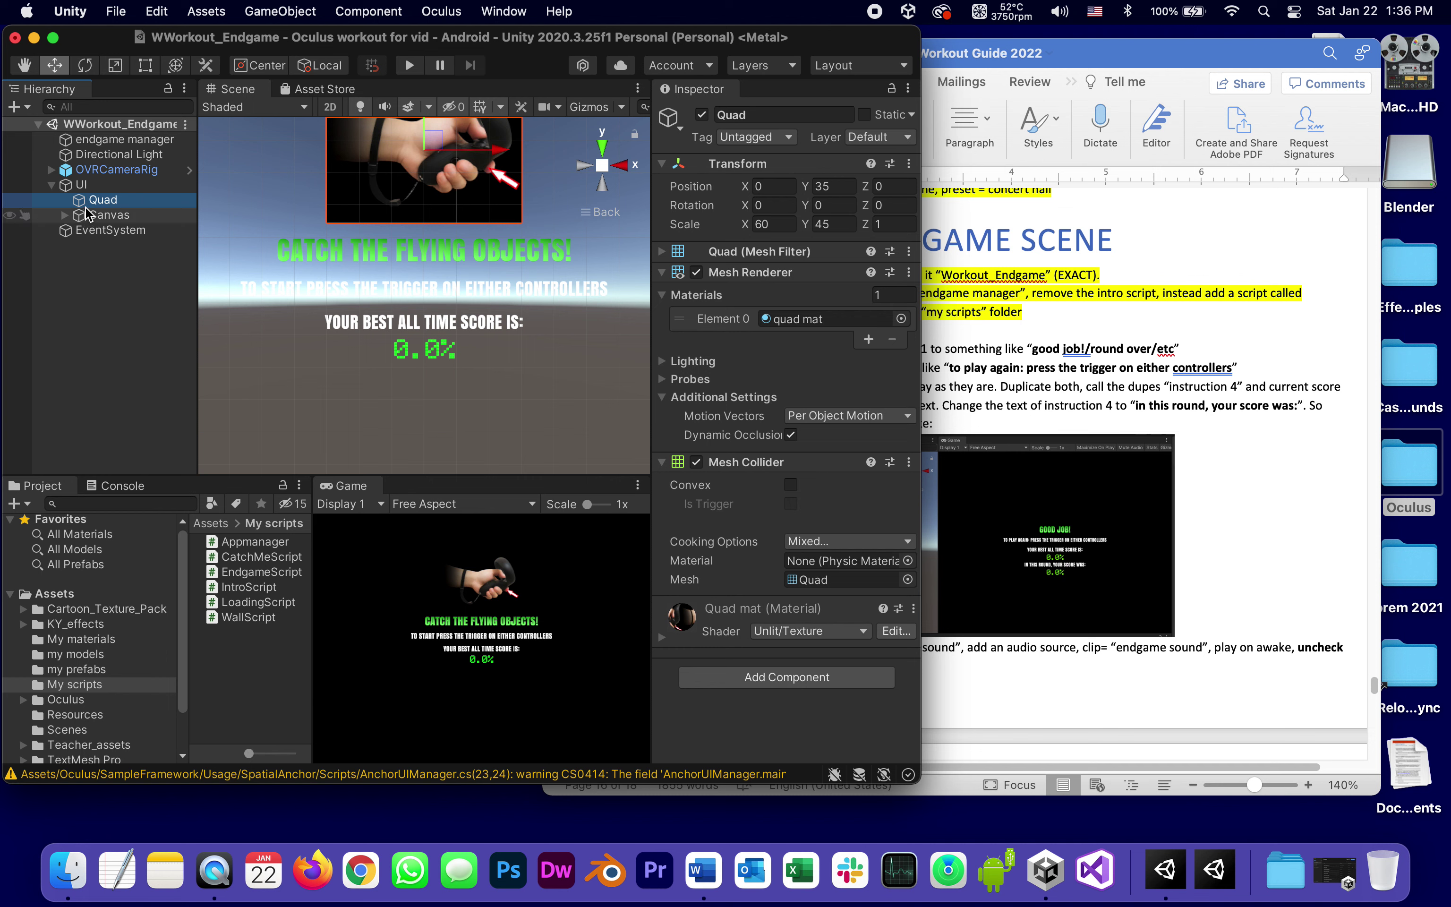
pyautogui.rightClick(83, 201)
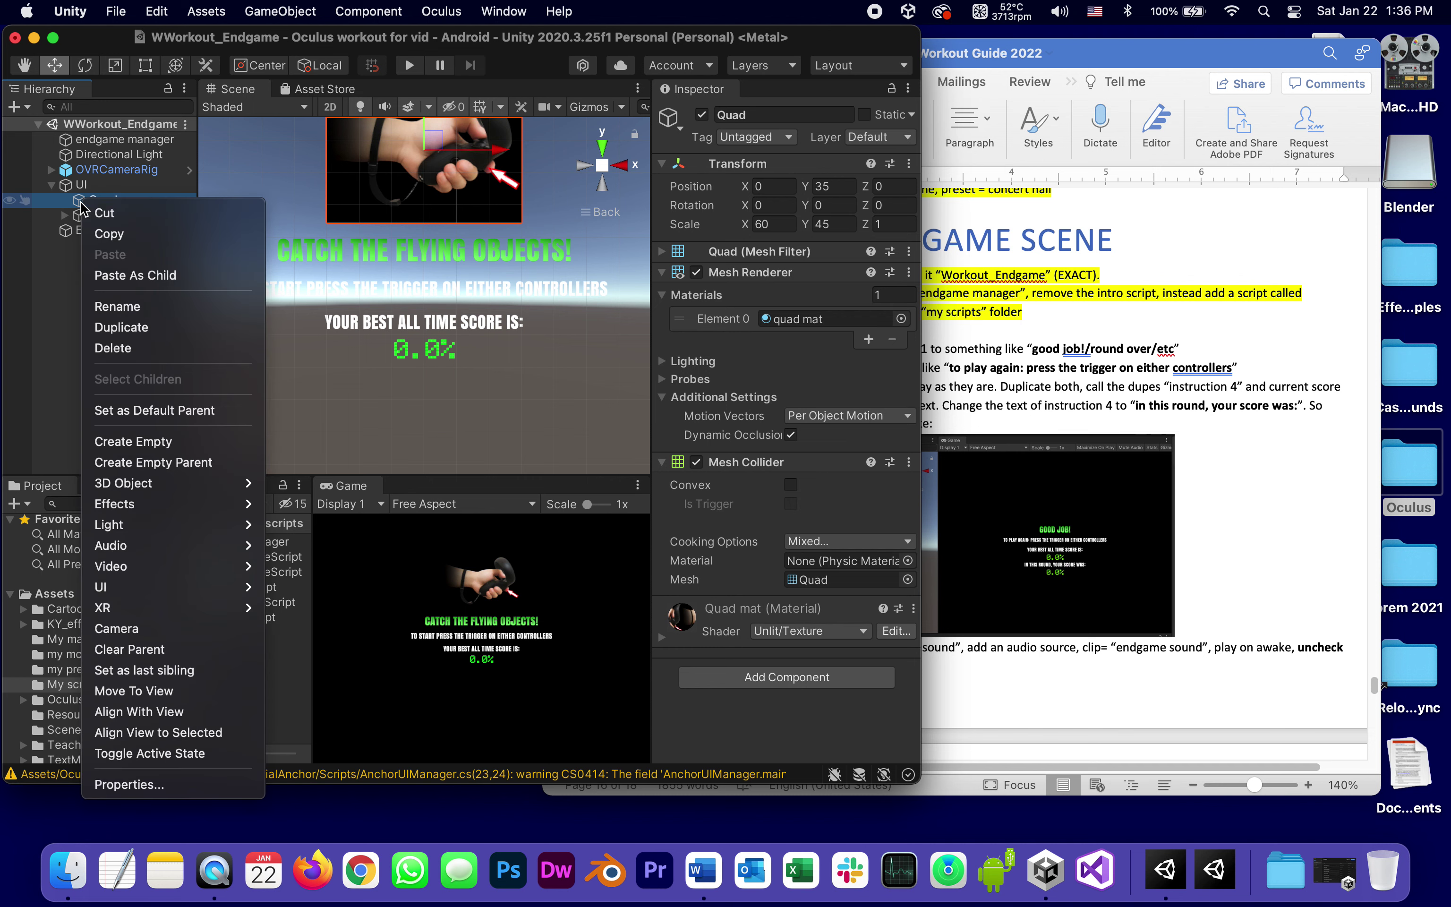
pyautogui.click(113, 348)
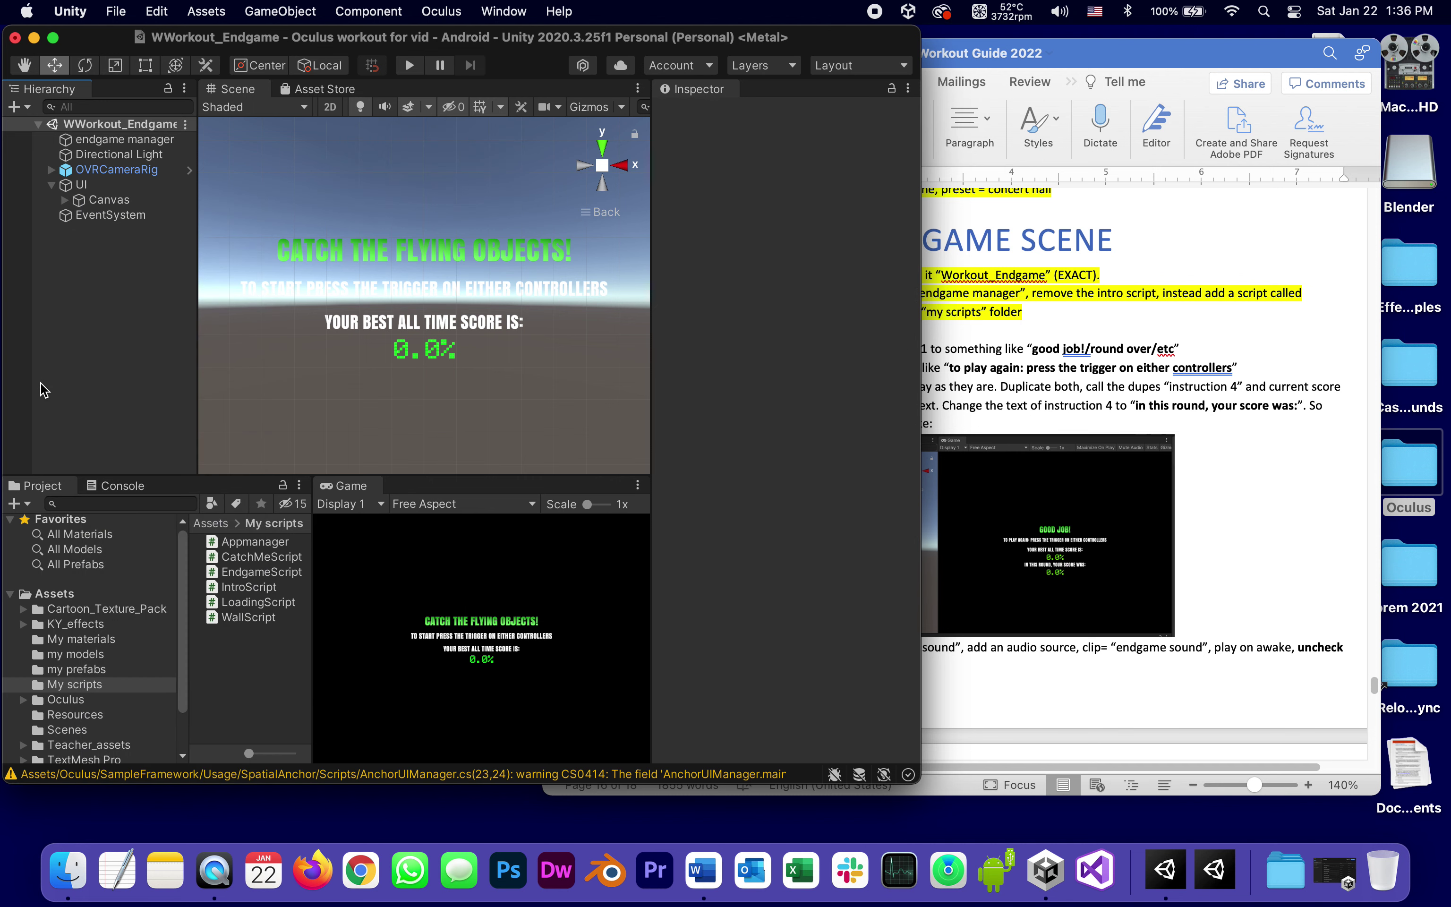
pyautogui.click(1066, 405)
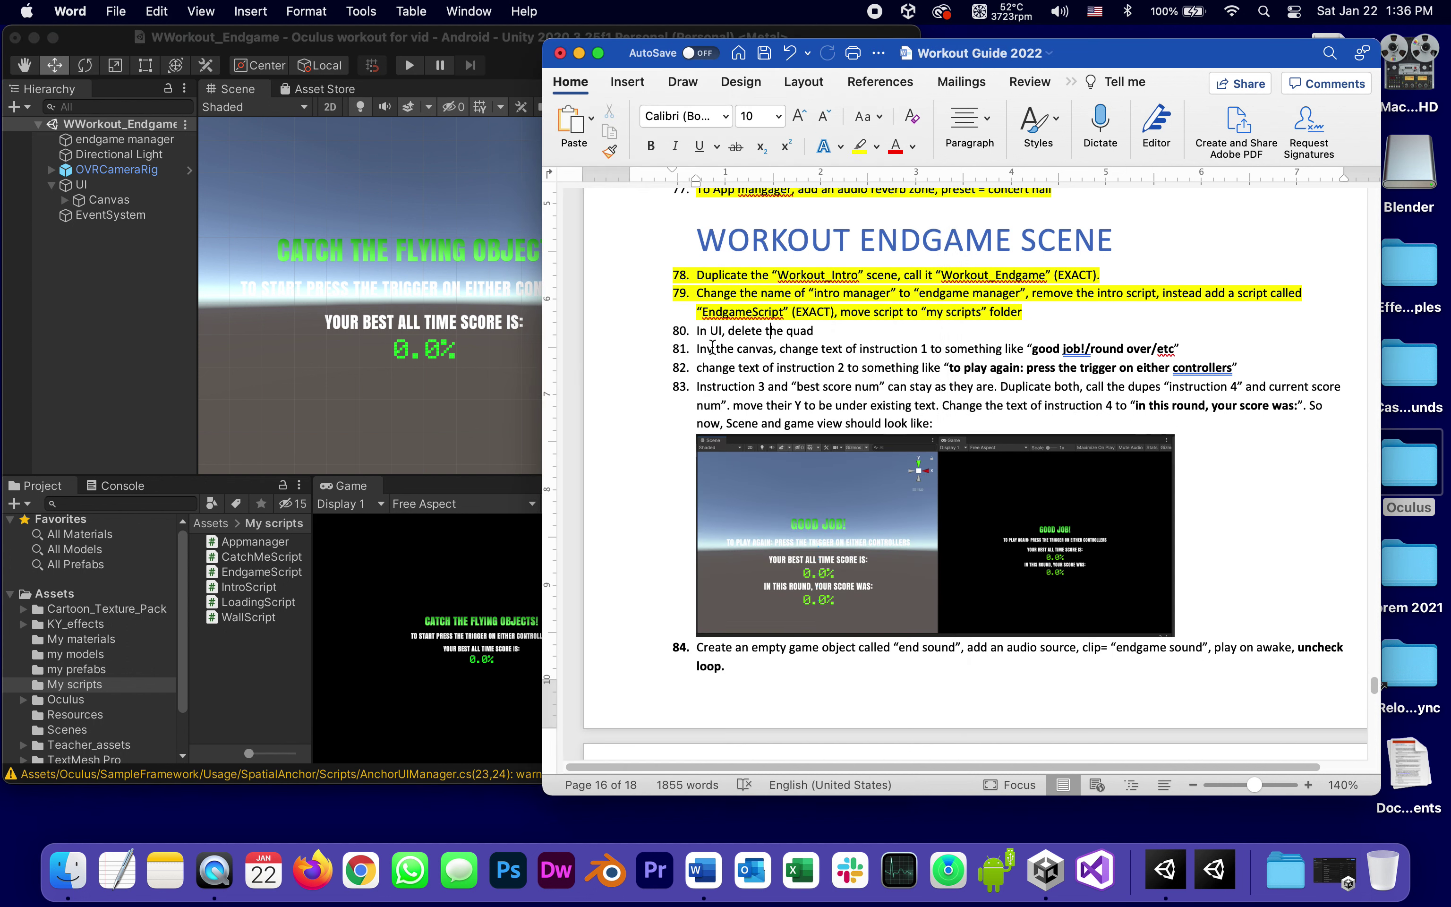
# Correct the 'Inv' typo to 'In' in guide step 81
pyautogui.press('BackSpace')
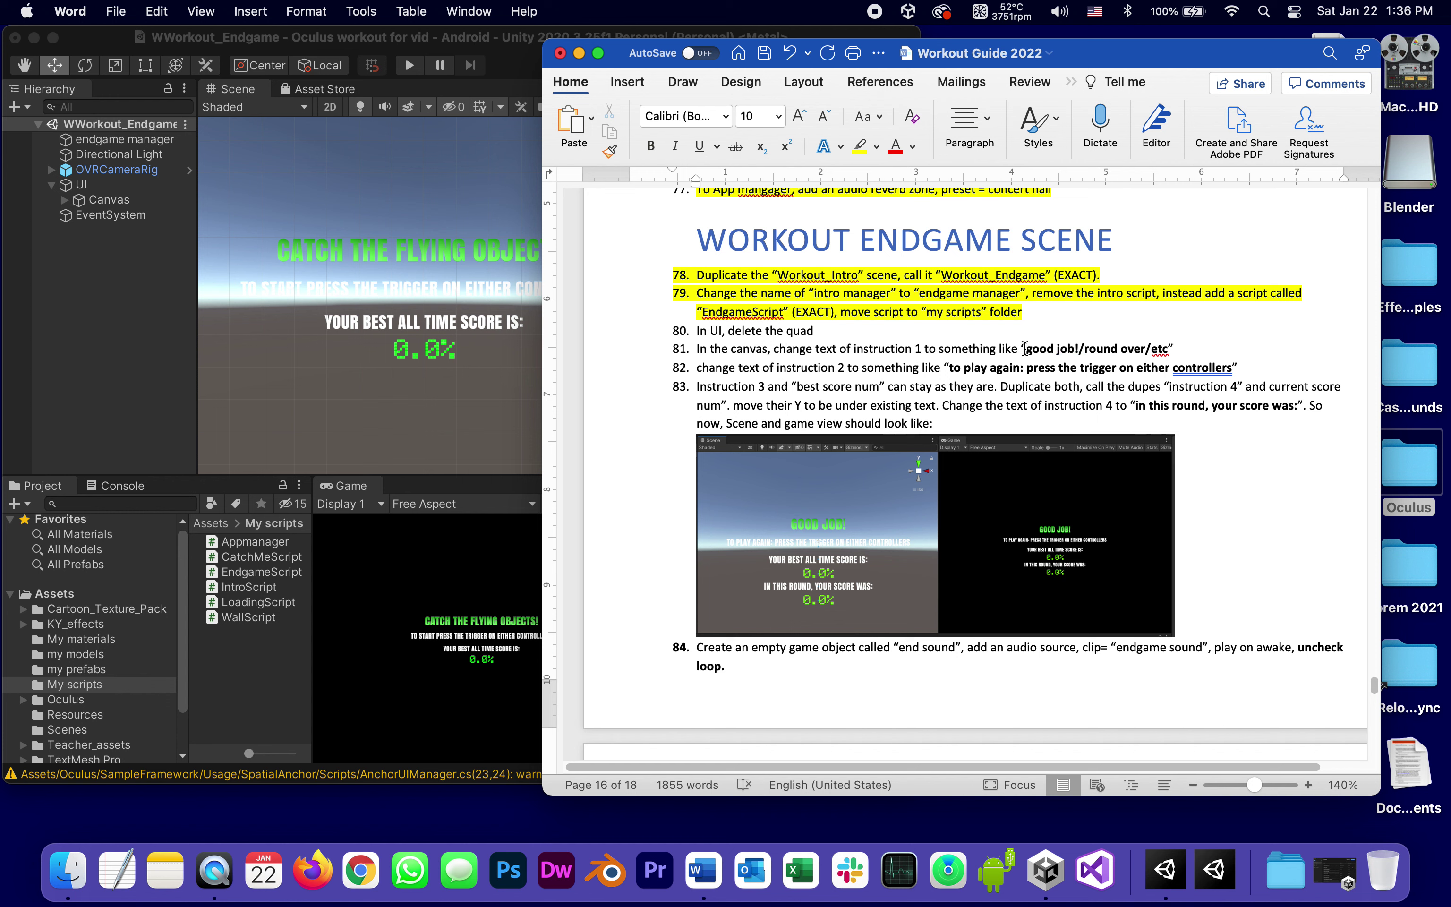
pyautogui.moveTo(1025, 348); pyautogui.dragTo(1130, 351)
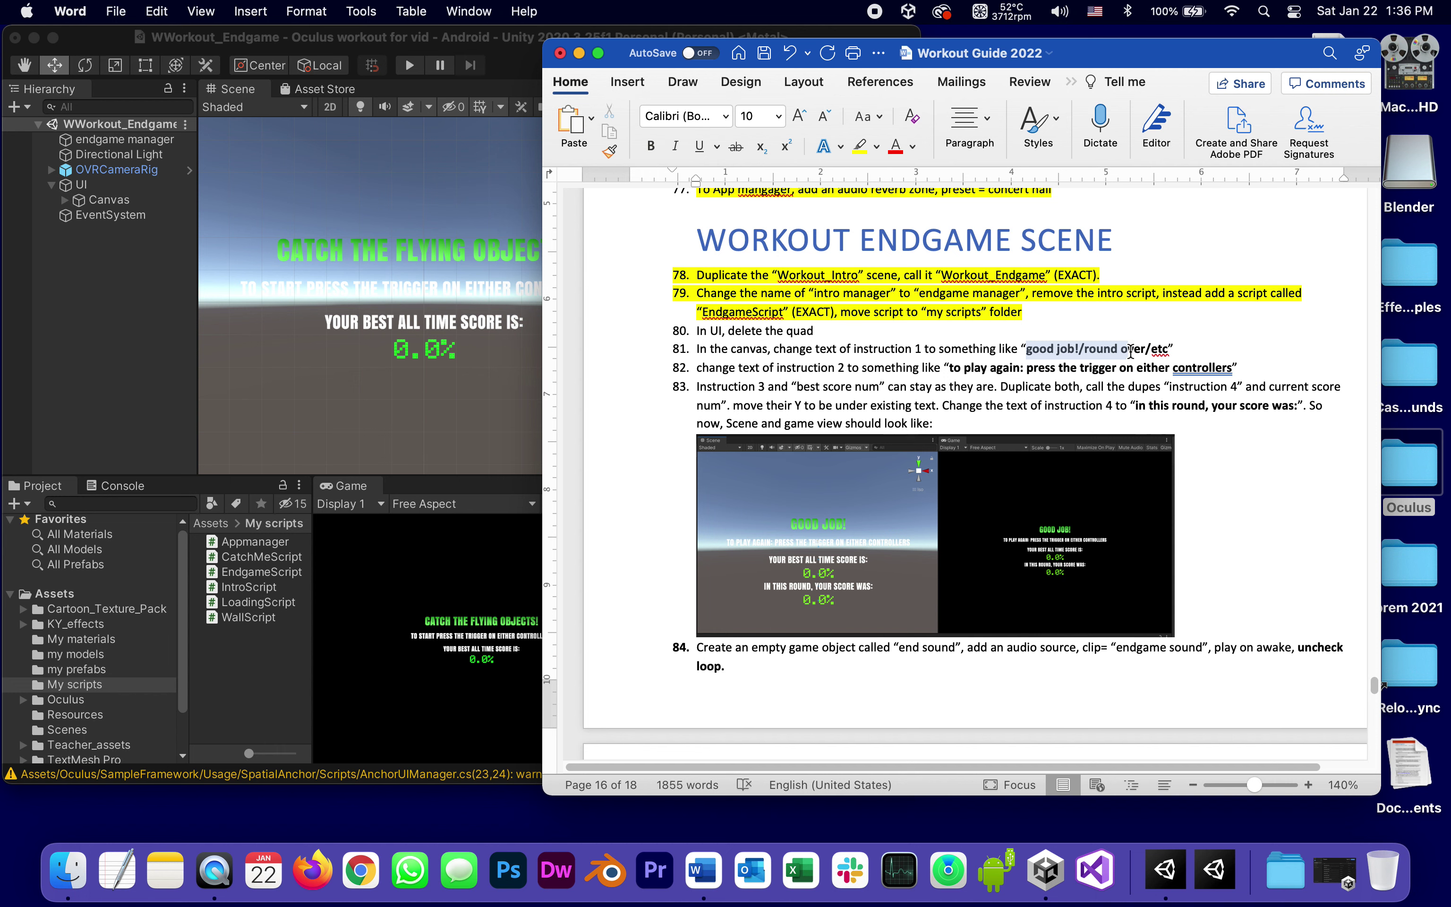
pyautogui.click(1130, 351)
# Replace instruction 1's text 'Catch the flying objects!' with 'Game over! good job'
pyautogui.click(95, 264)
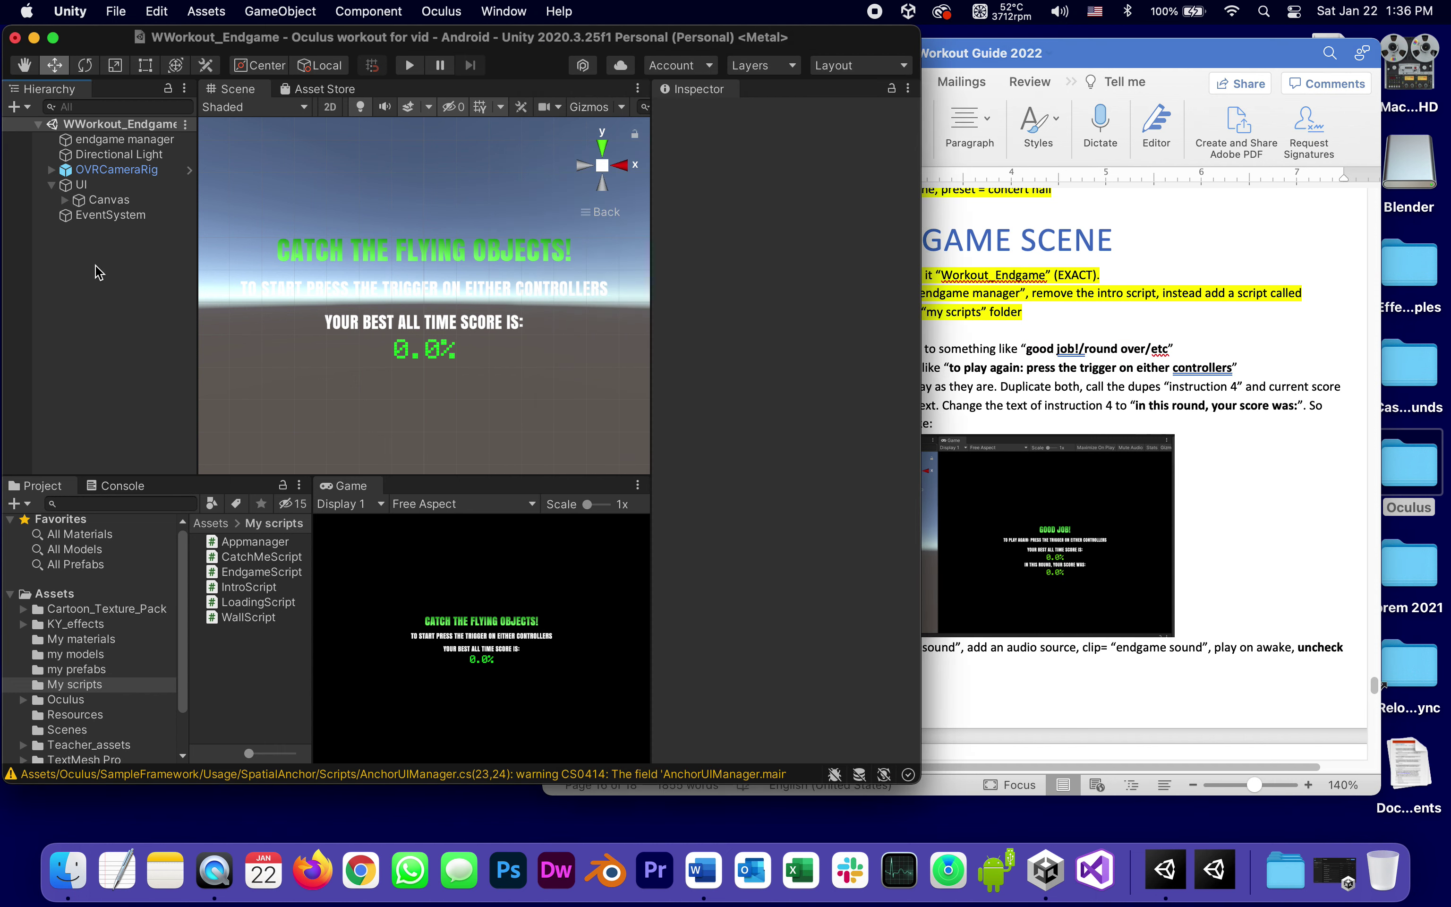
pyautogui.click(65, 200)
pyautogui.click(123, 215)
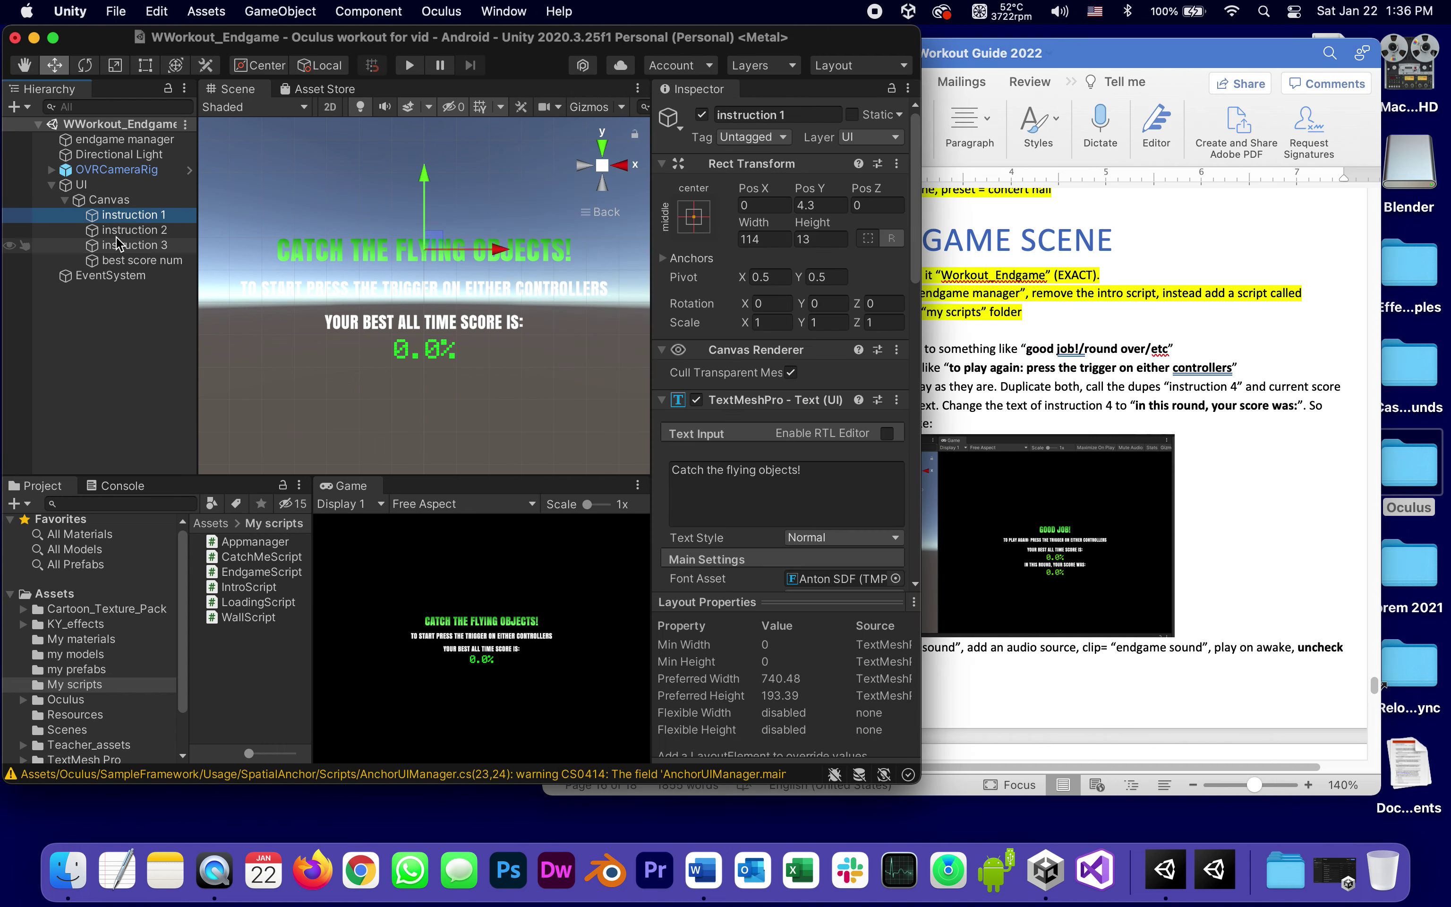
pyautogui.click(102, 204)
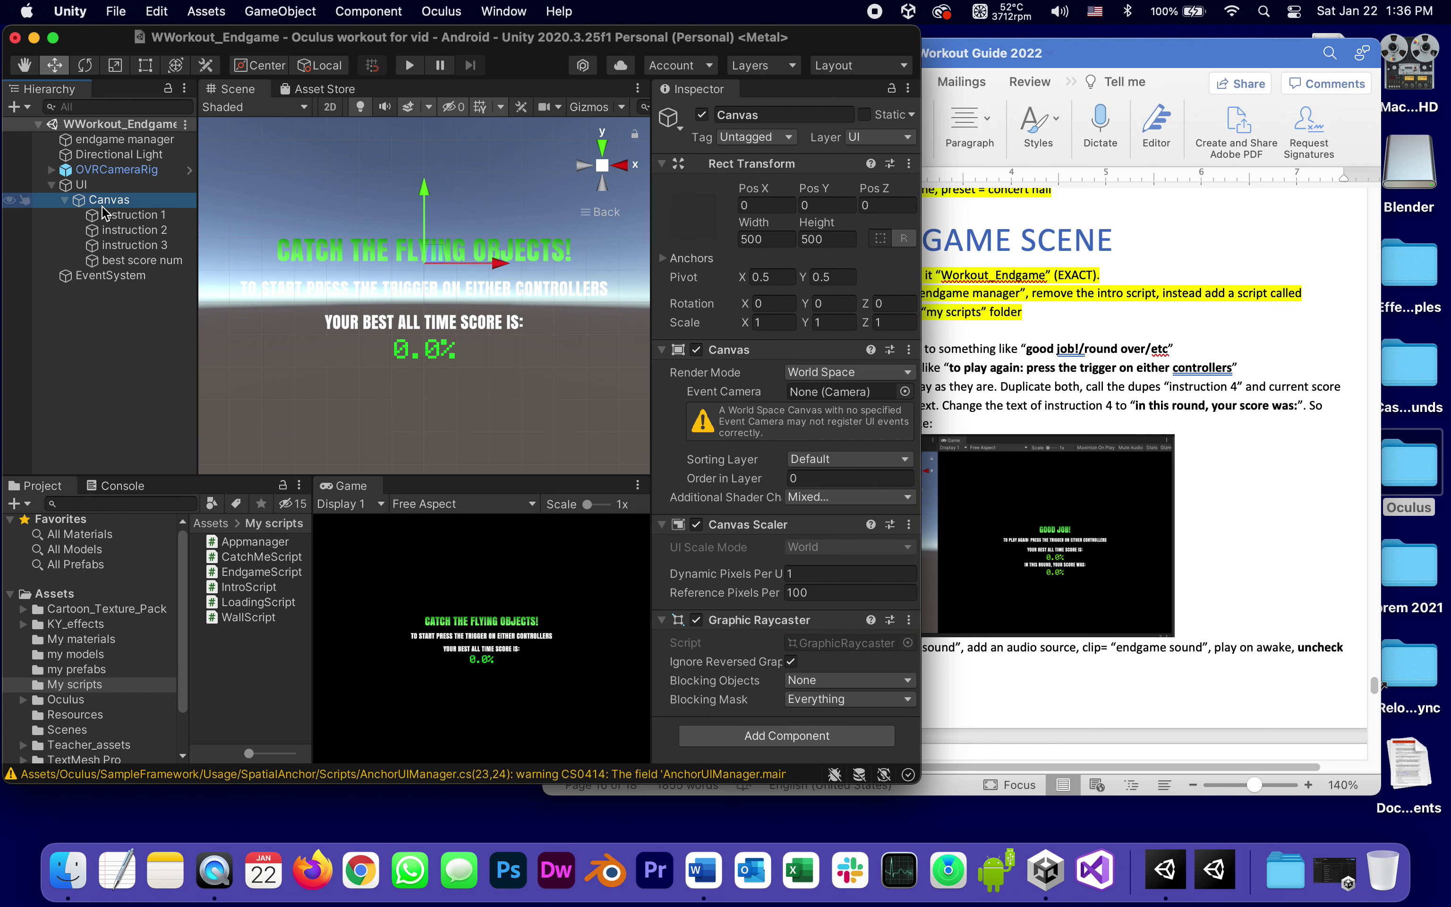
pyautogui.click(105, 216)
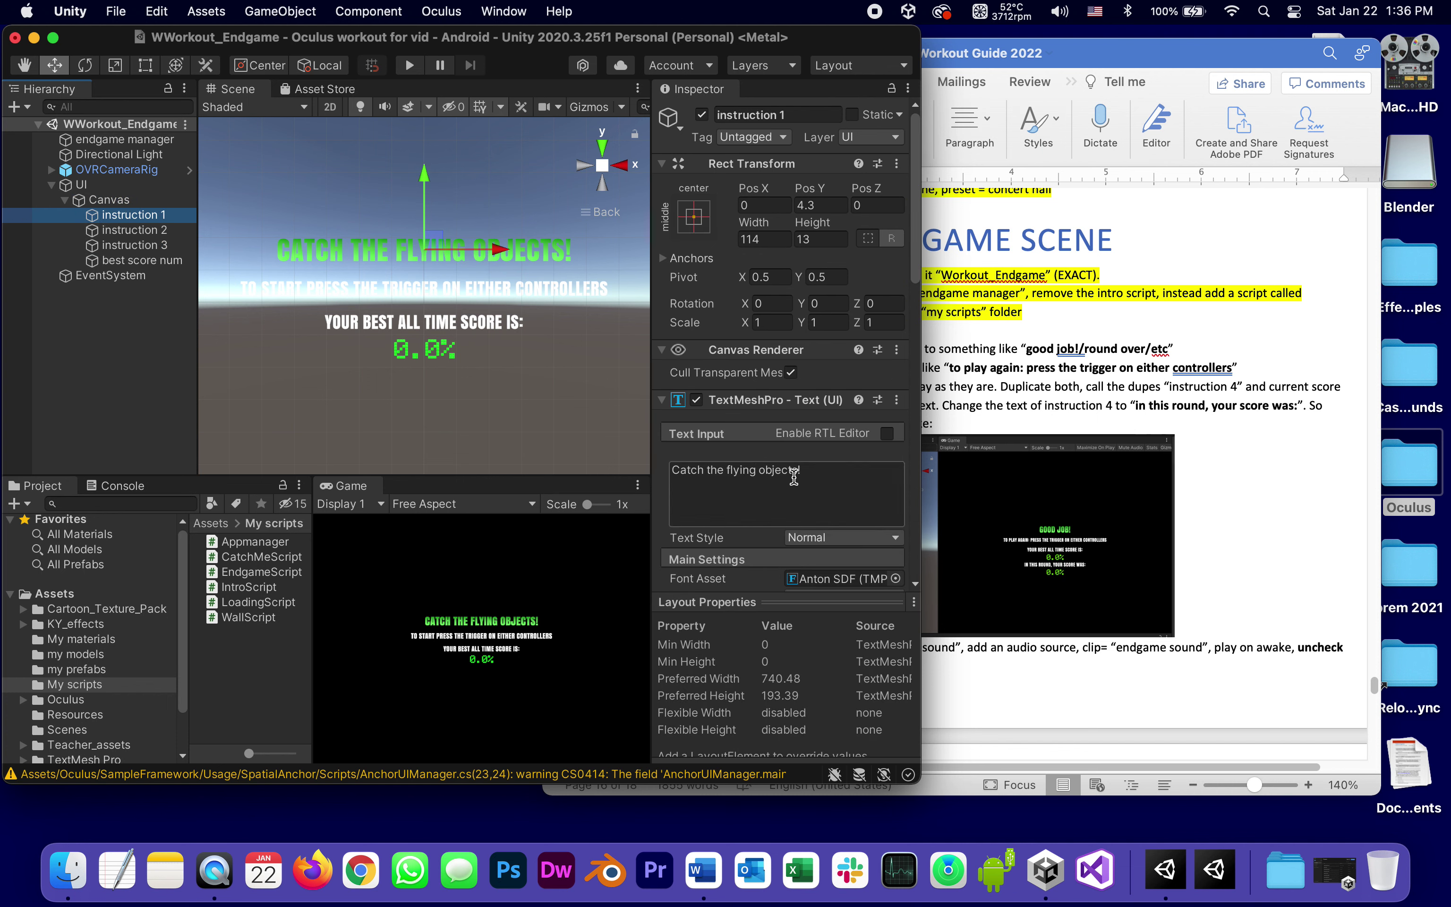
pyautogui.moveTo(806, 476); pyautogui.dragTo(625, 454)
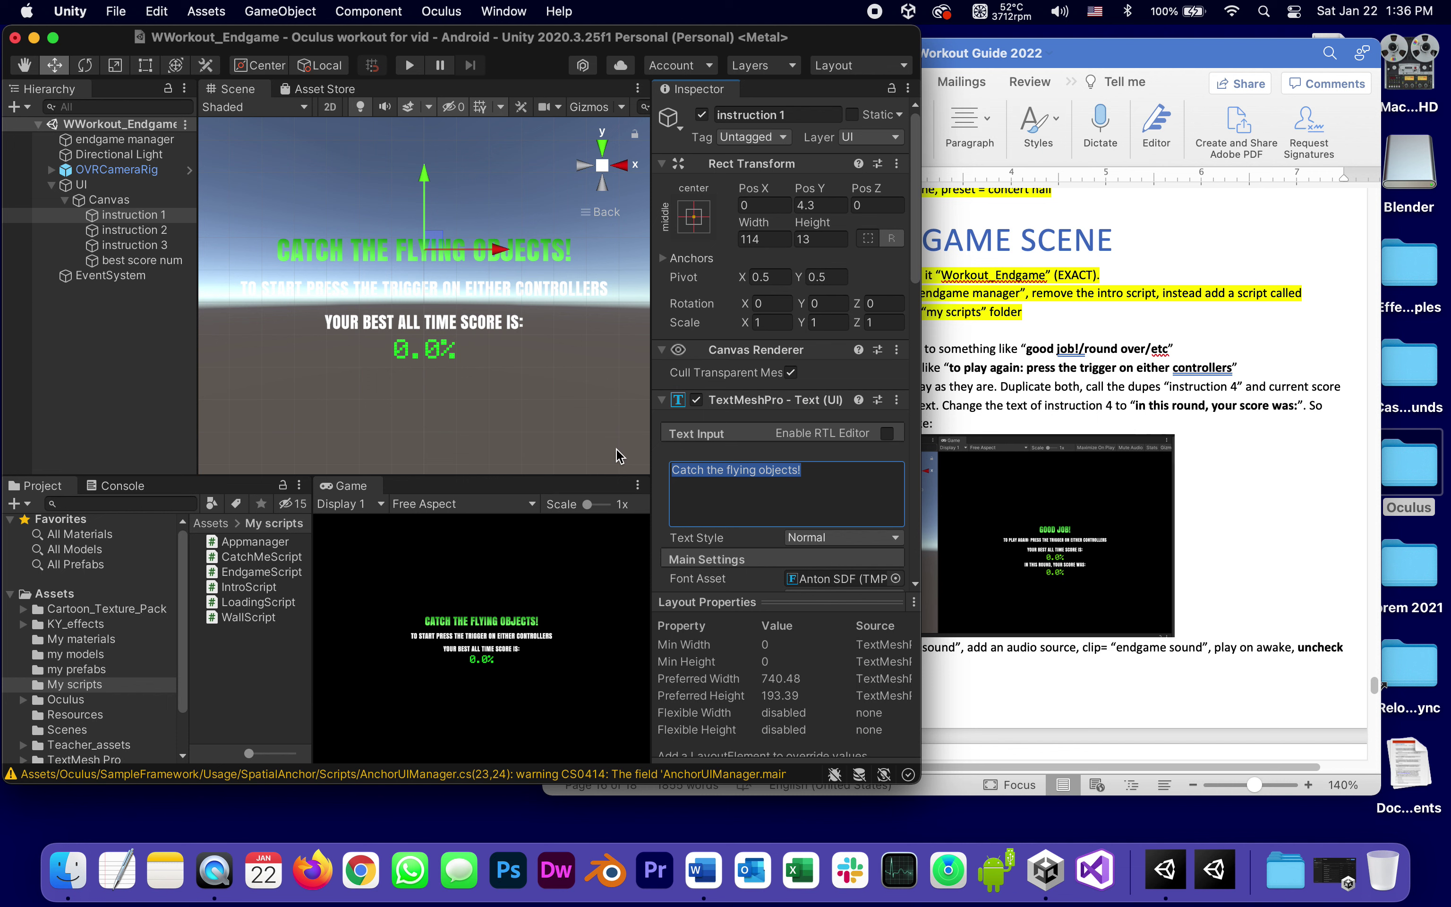
pyautogui.write('G')
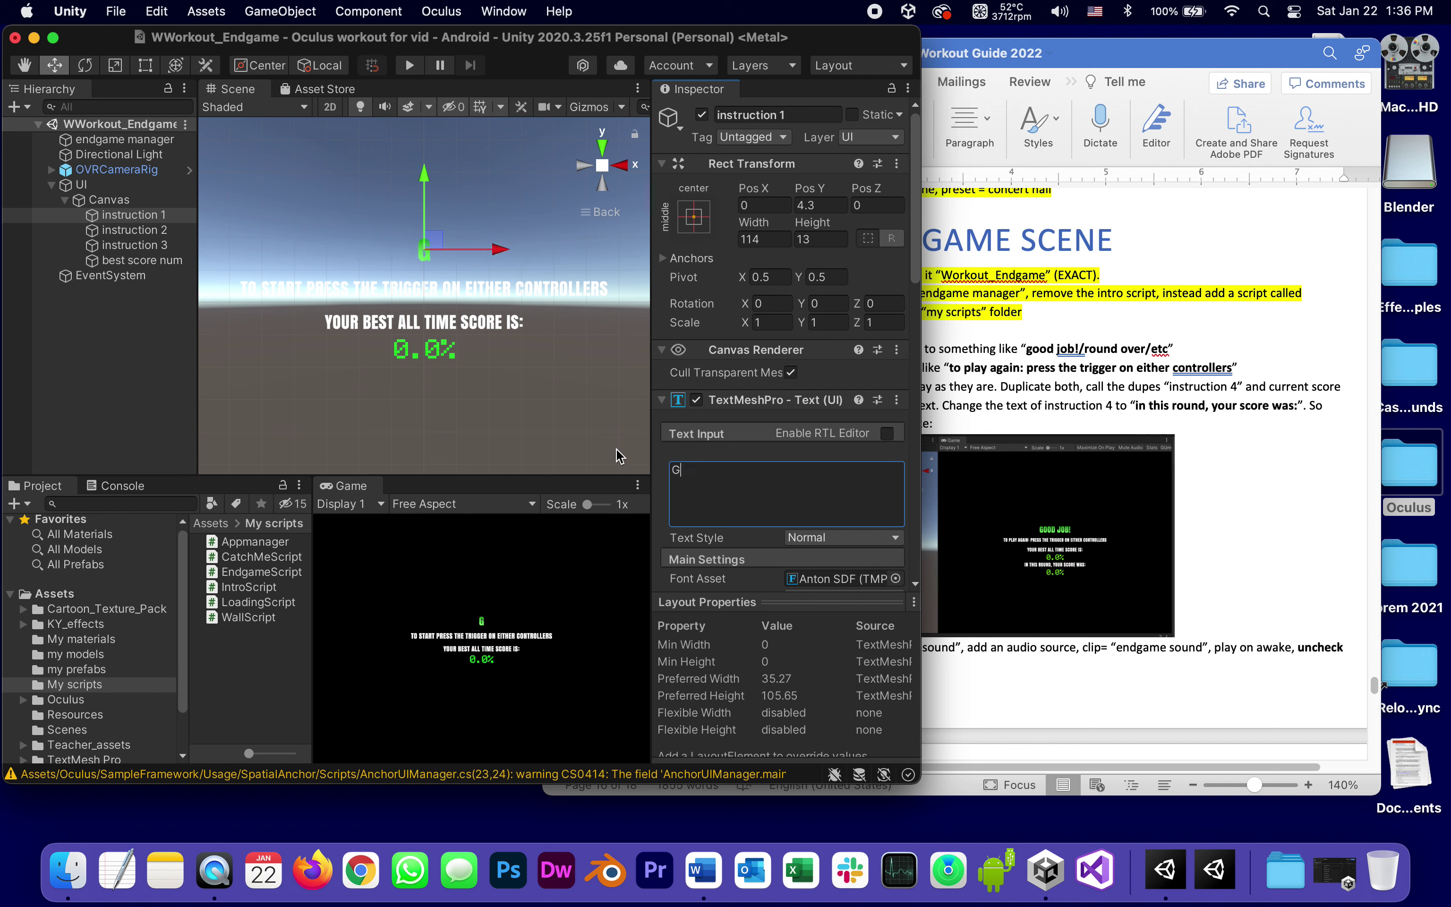
pyautogui.write('ame over')
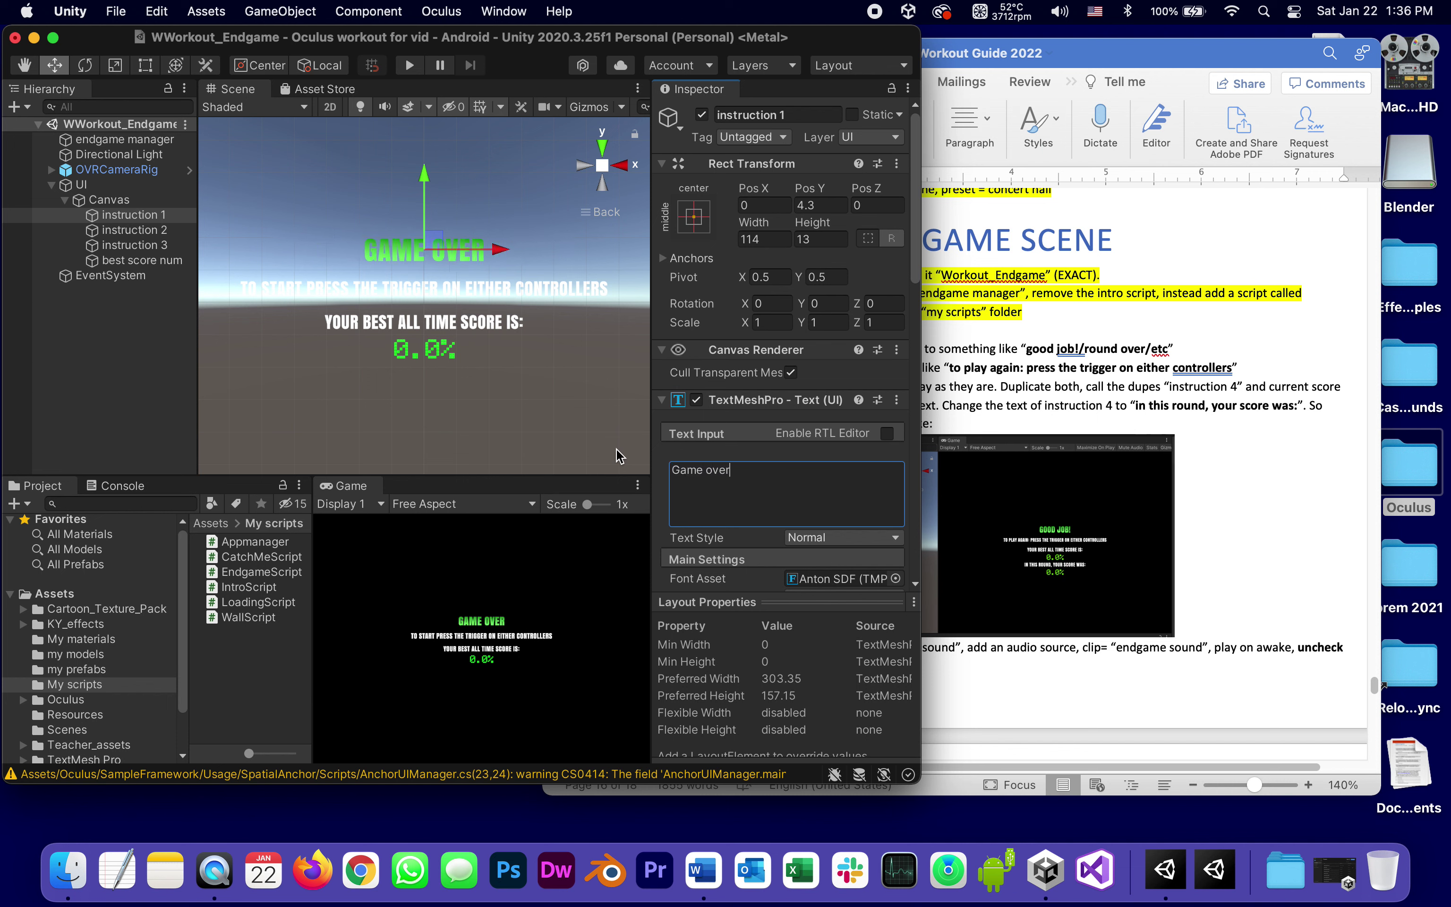
pyautogui.write('!')
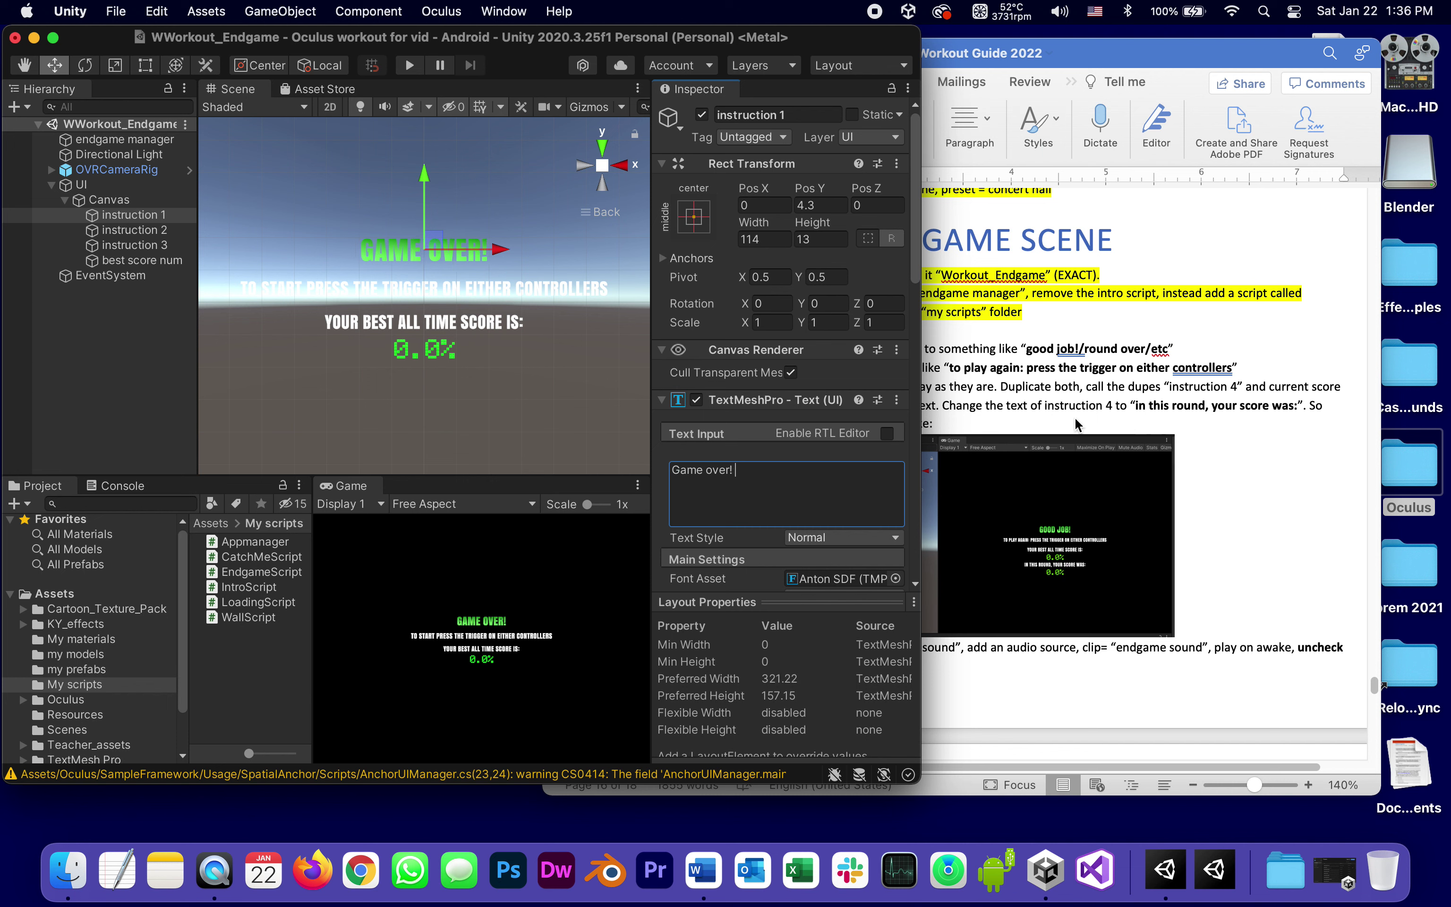
pyautogui.write(' good job')
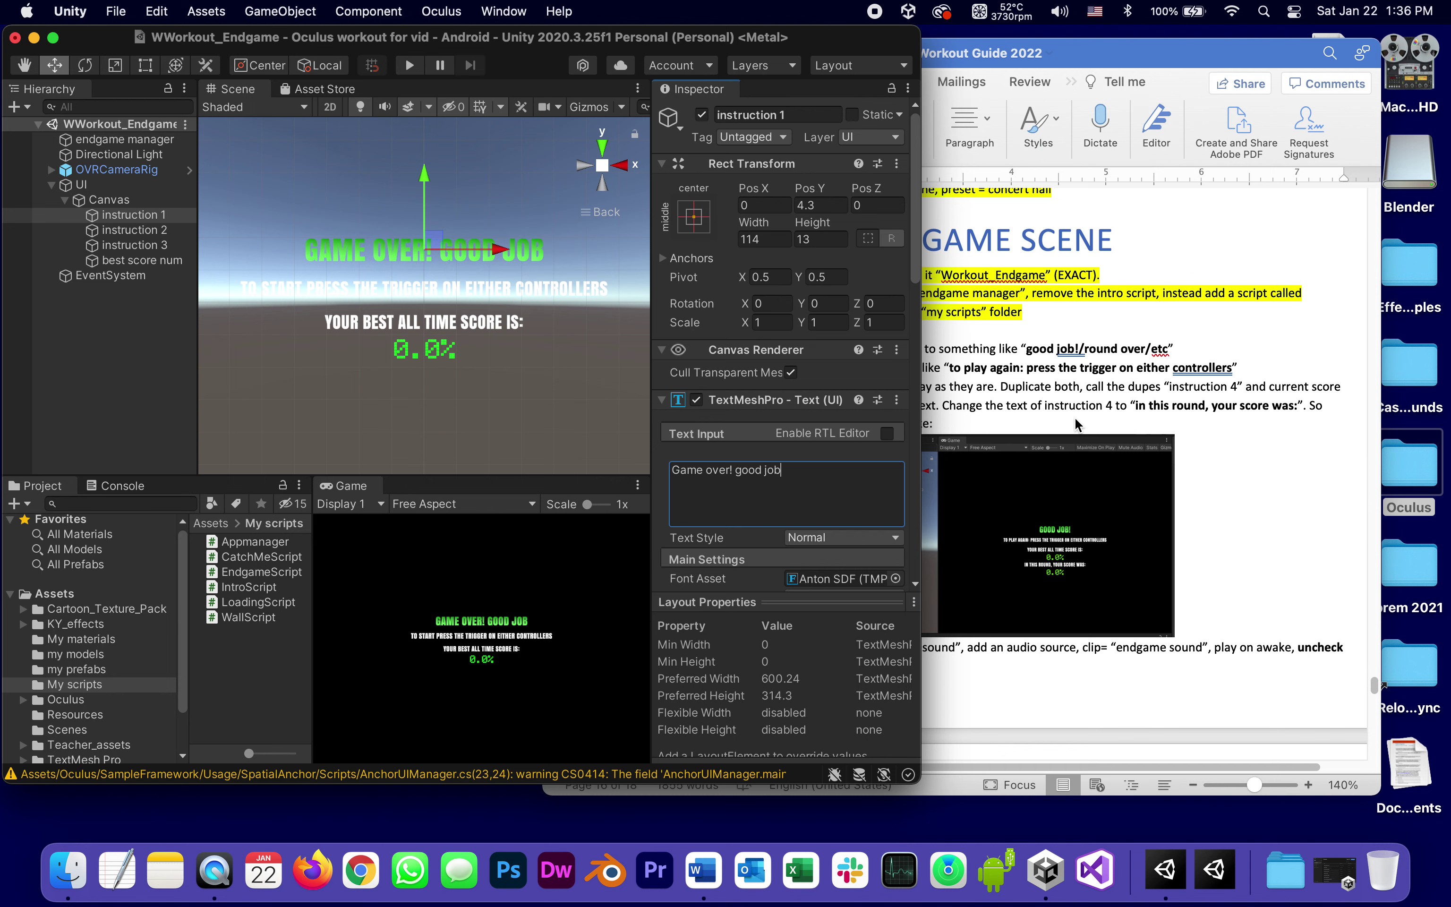
# Select the replay wording of step 82 in the Word guide
pyautogui.click(1267, 491)
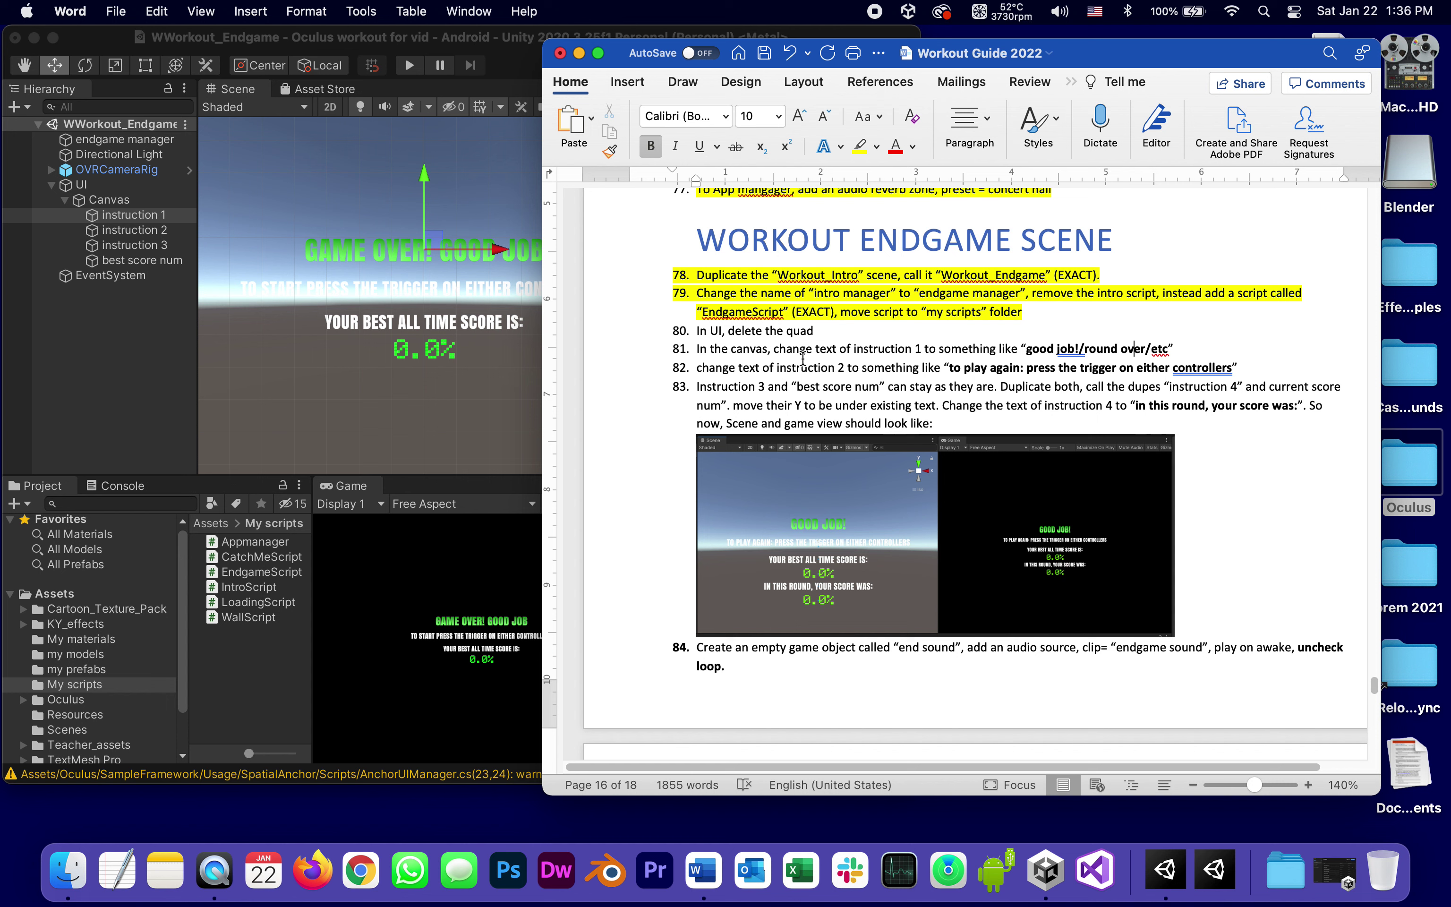
pyautogui.click(948, 368)
pyautogui.moveTo(950, 368); pyautogui.dragTo(1173, 386)
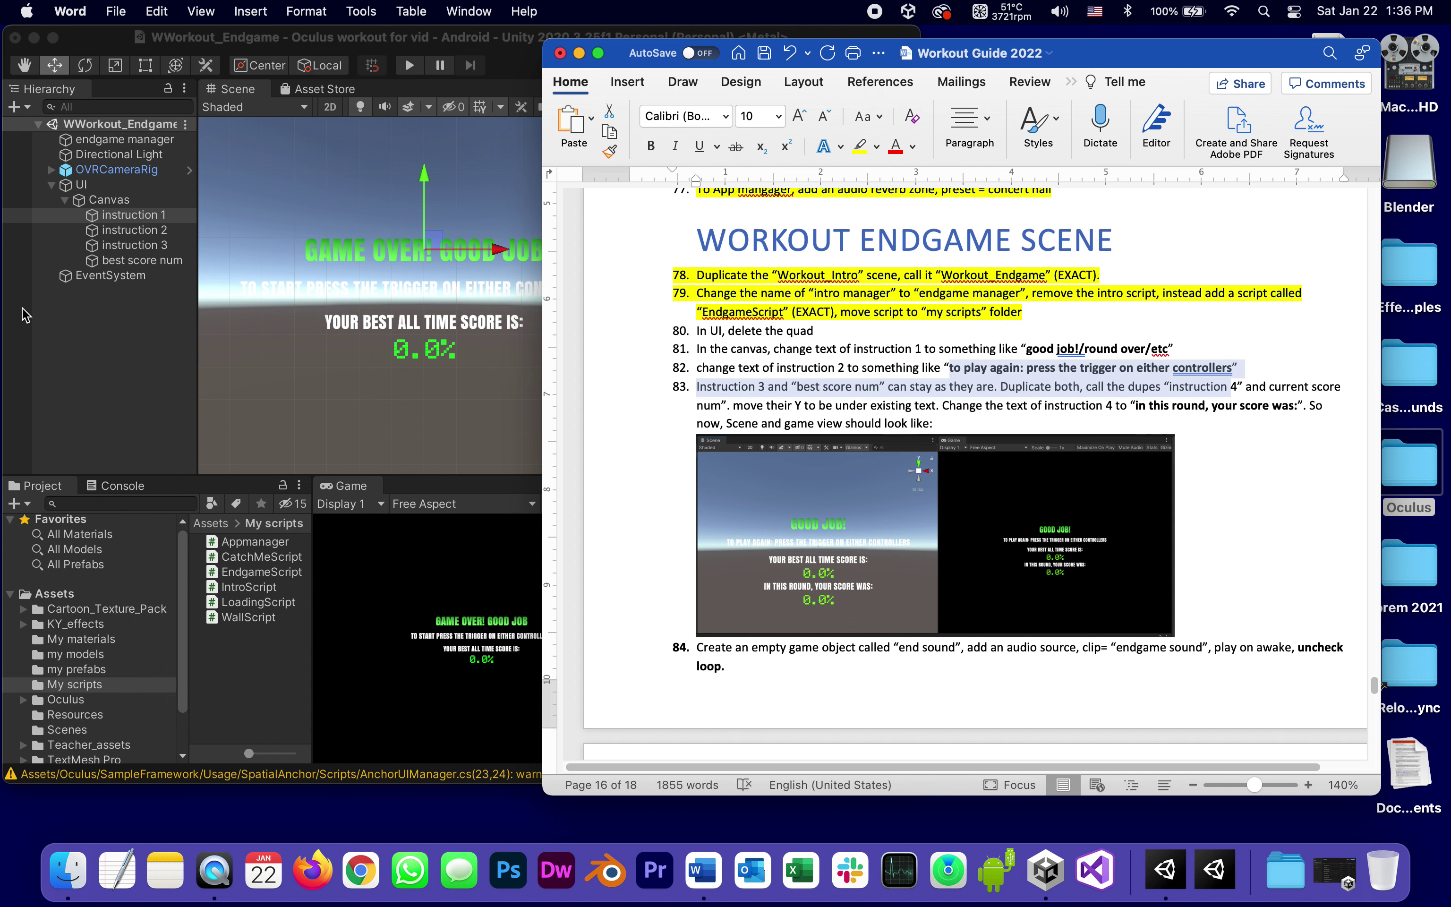
# Change 'start' to 'replay' in instruction 2's text input
pyautogui.click(84, 351)
pyautogui.click(119, 230)
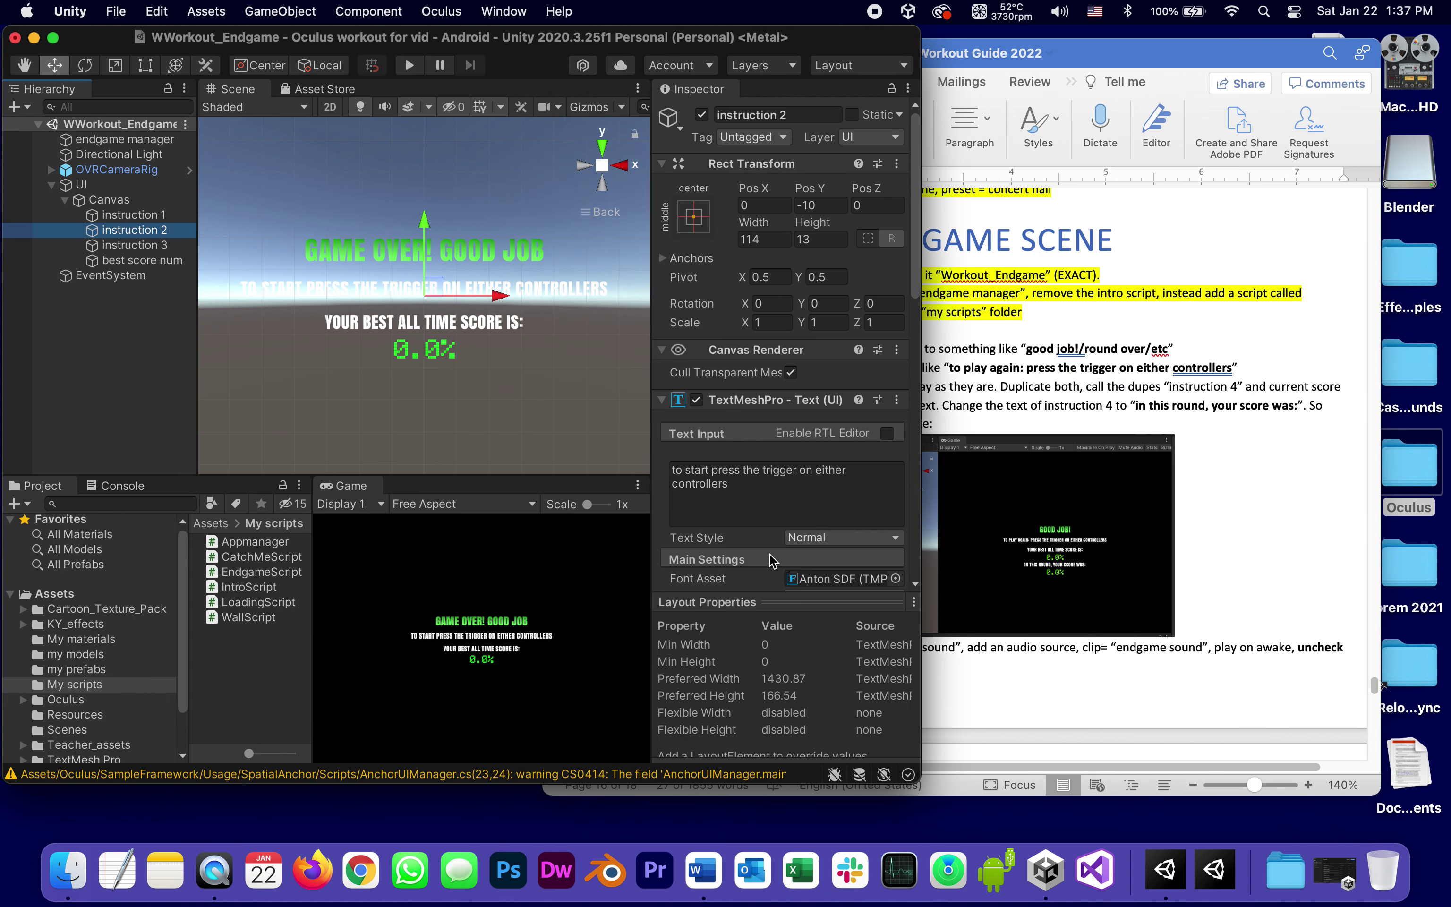
pyautogui.click(715, 467)
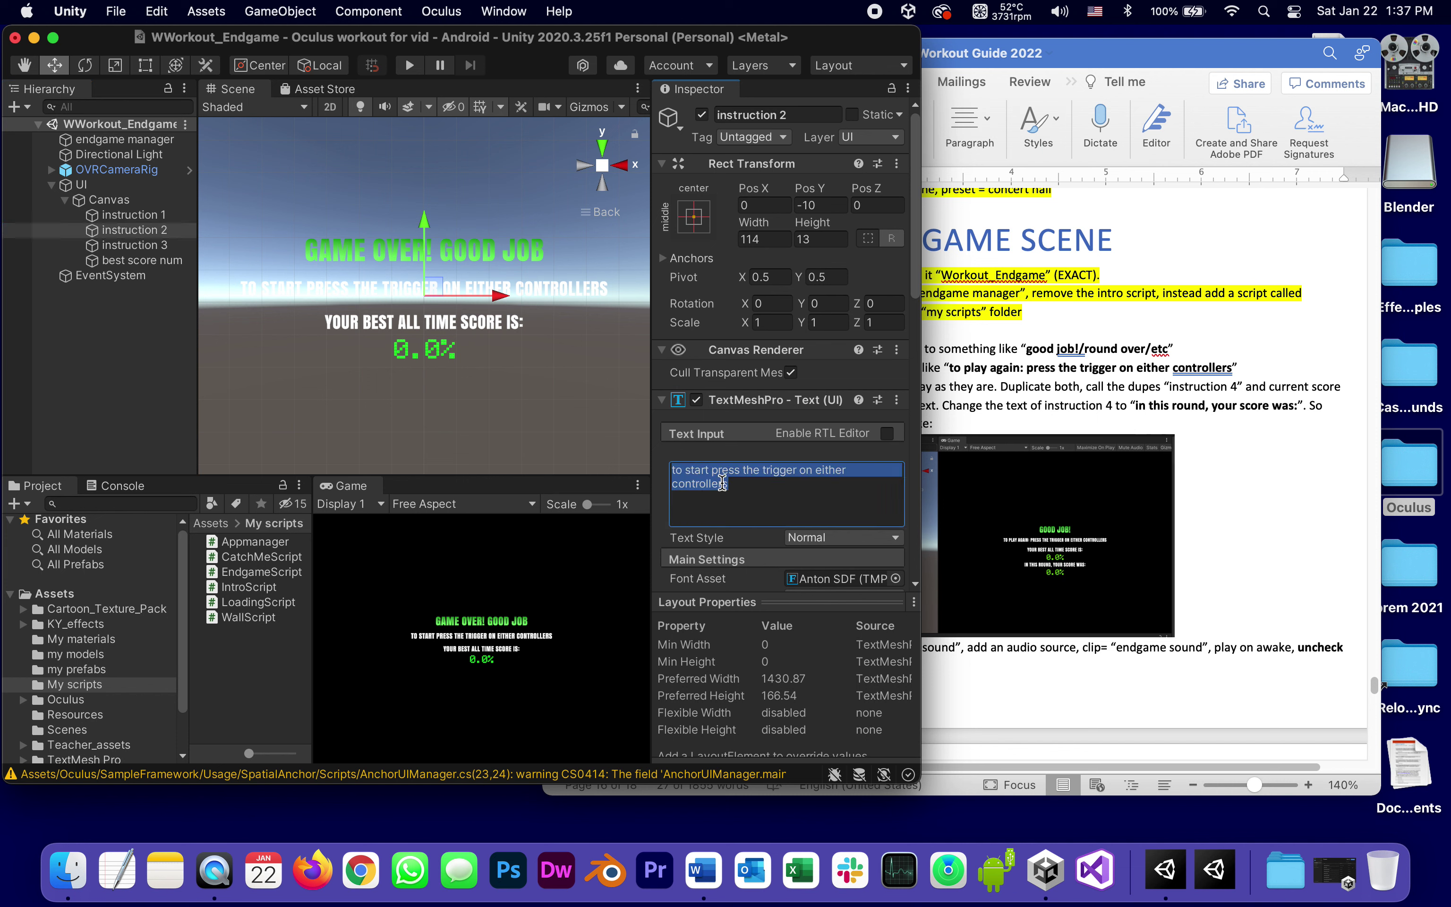
pyautogui.click(716, 473)
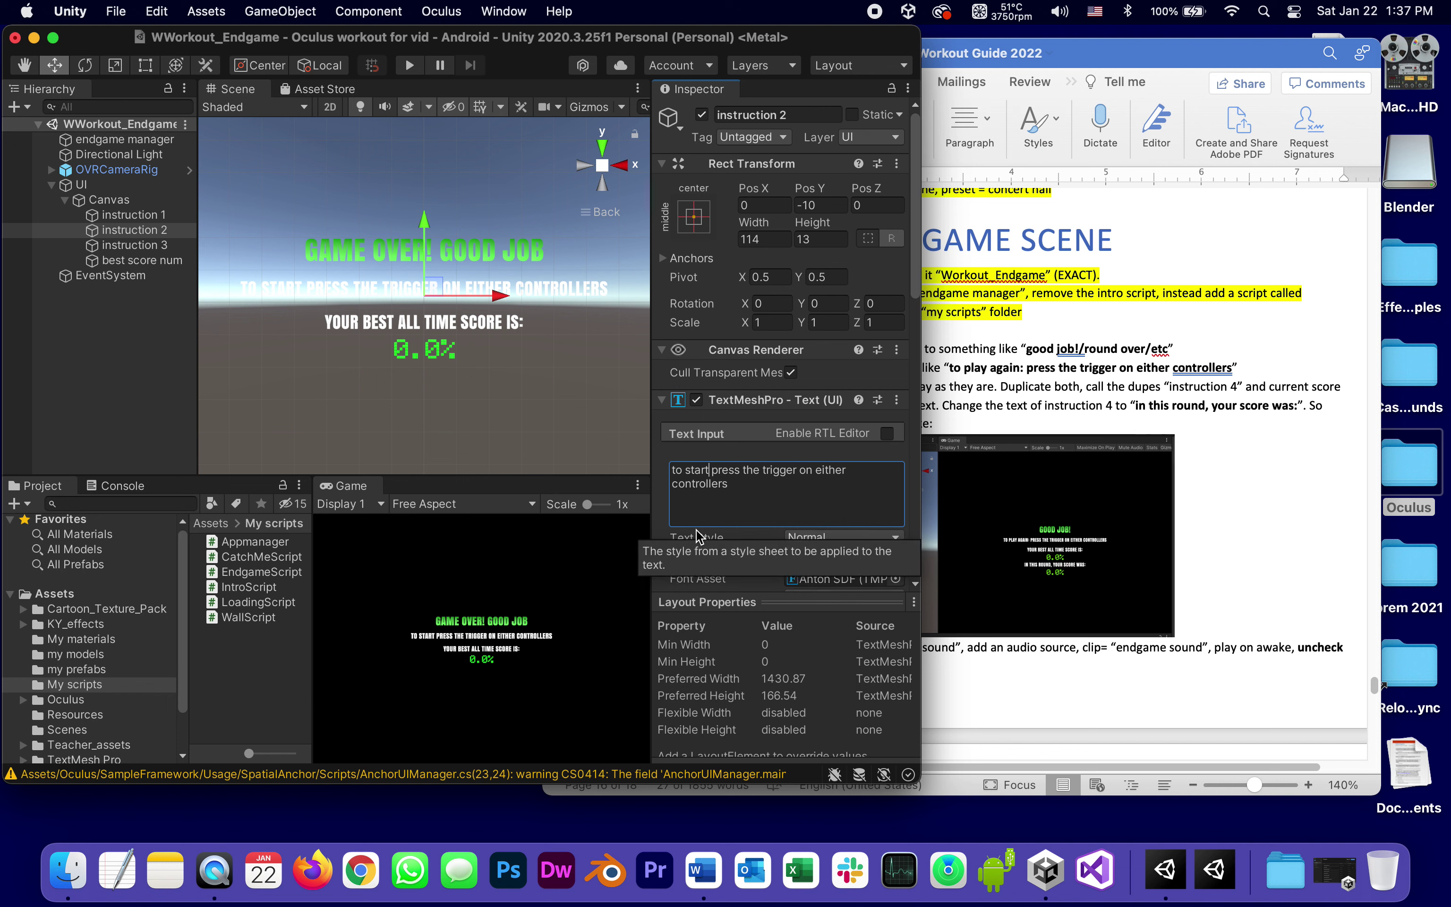
pyautogui.press('BackSpace')
pyautogui.press('BackSpace')
pyautogui.press('BackSpace')
pyautogui.press('BackSpace')
pyautogui.press('BackSpace')
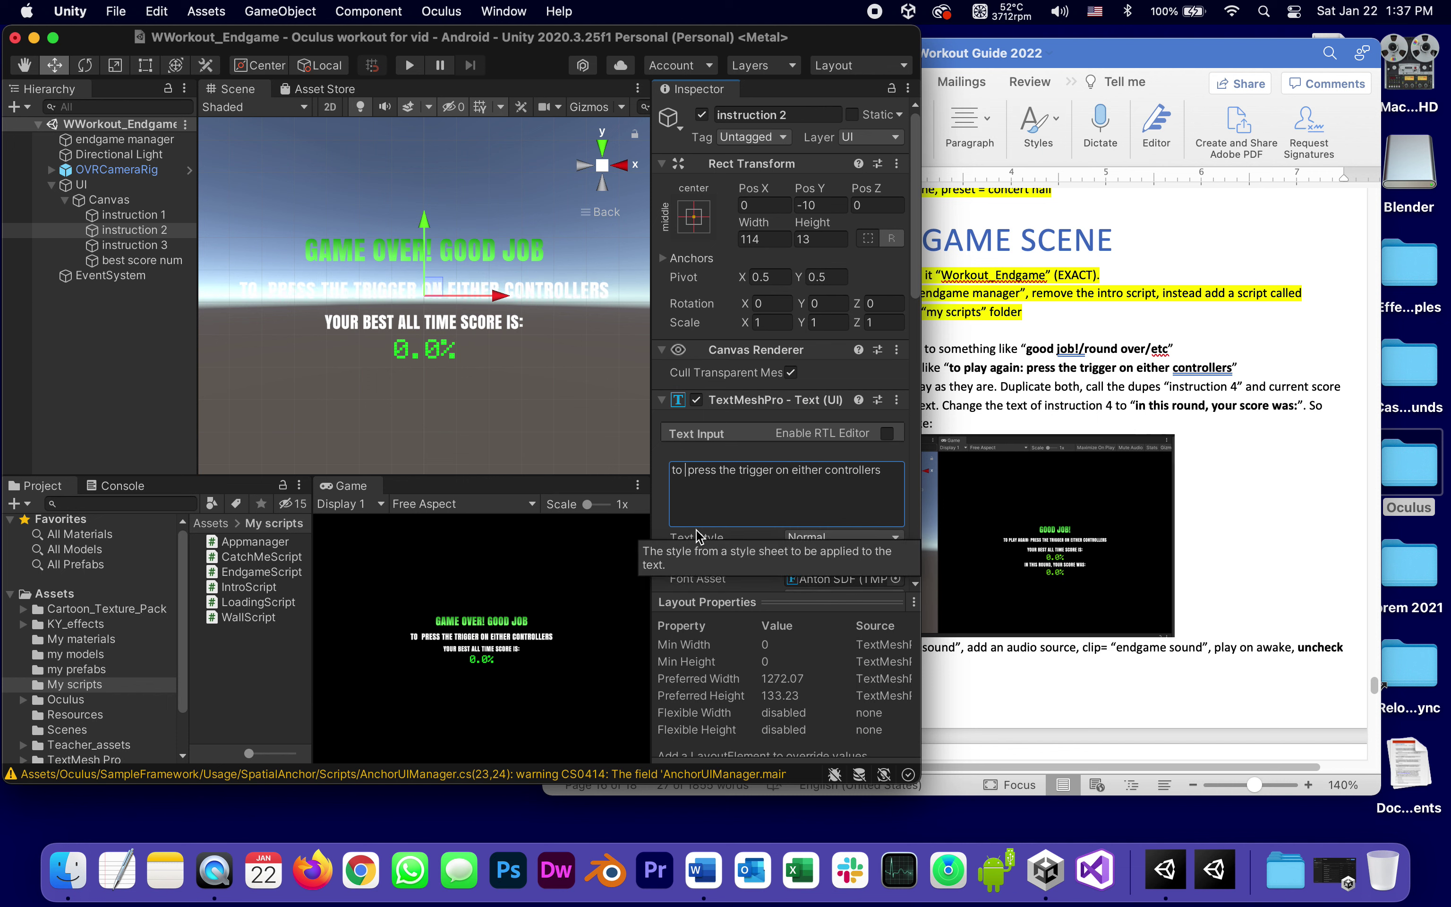
pyautogui.write('replay')
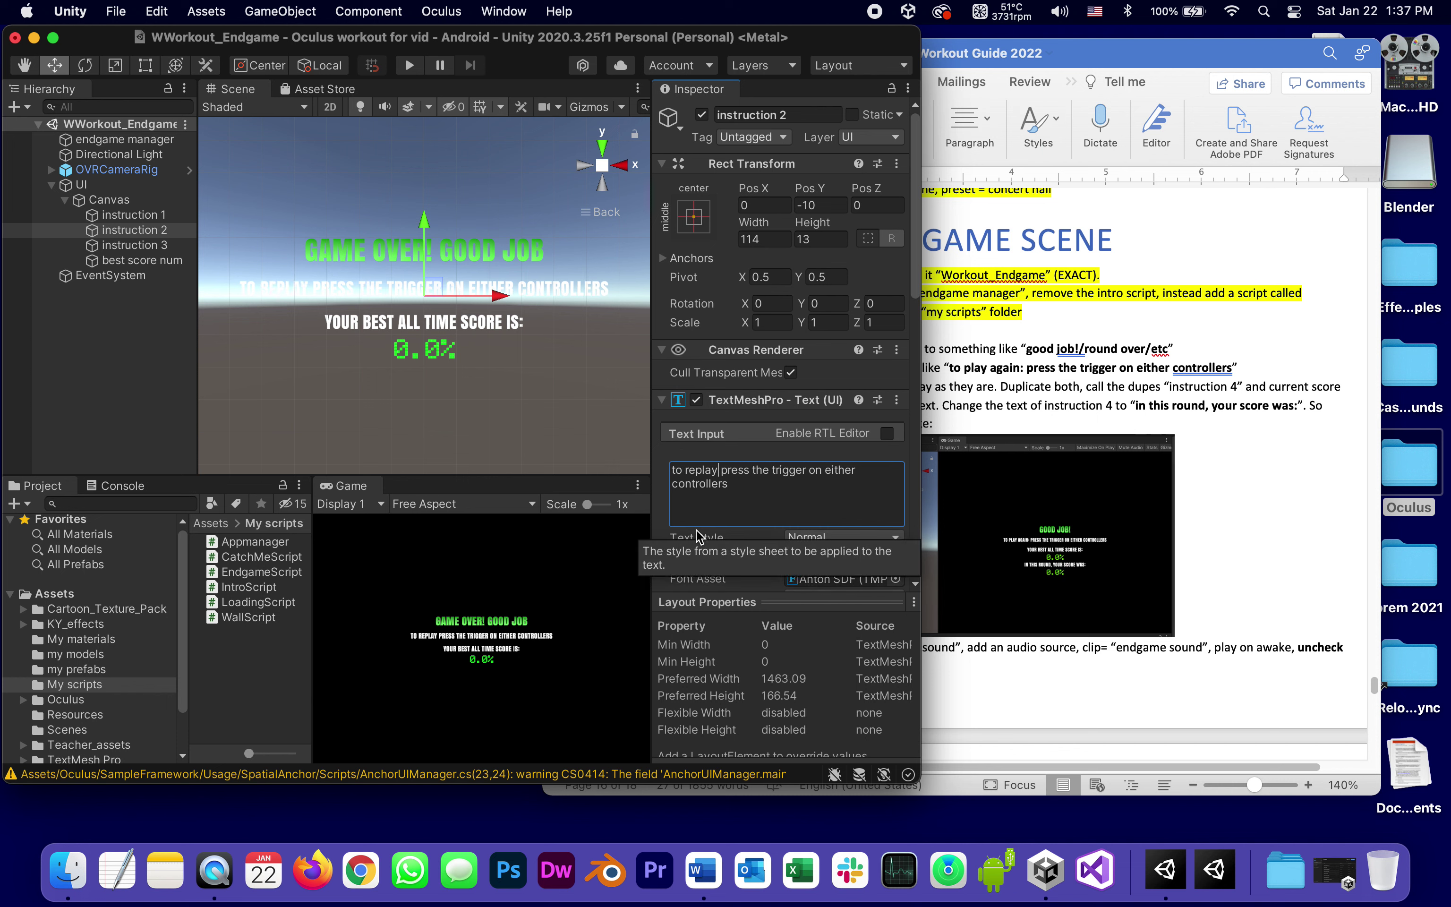
pyautogui.click(696, 504)
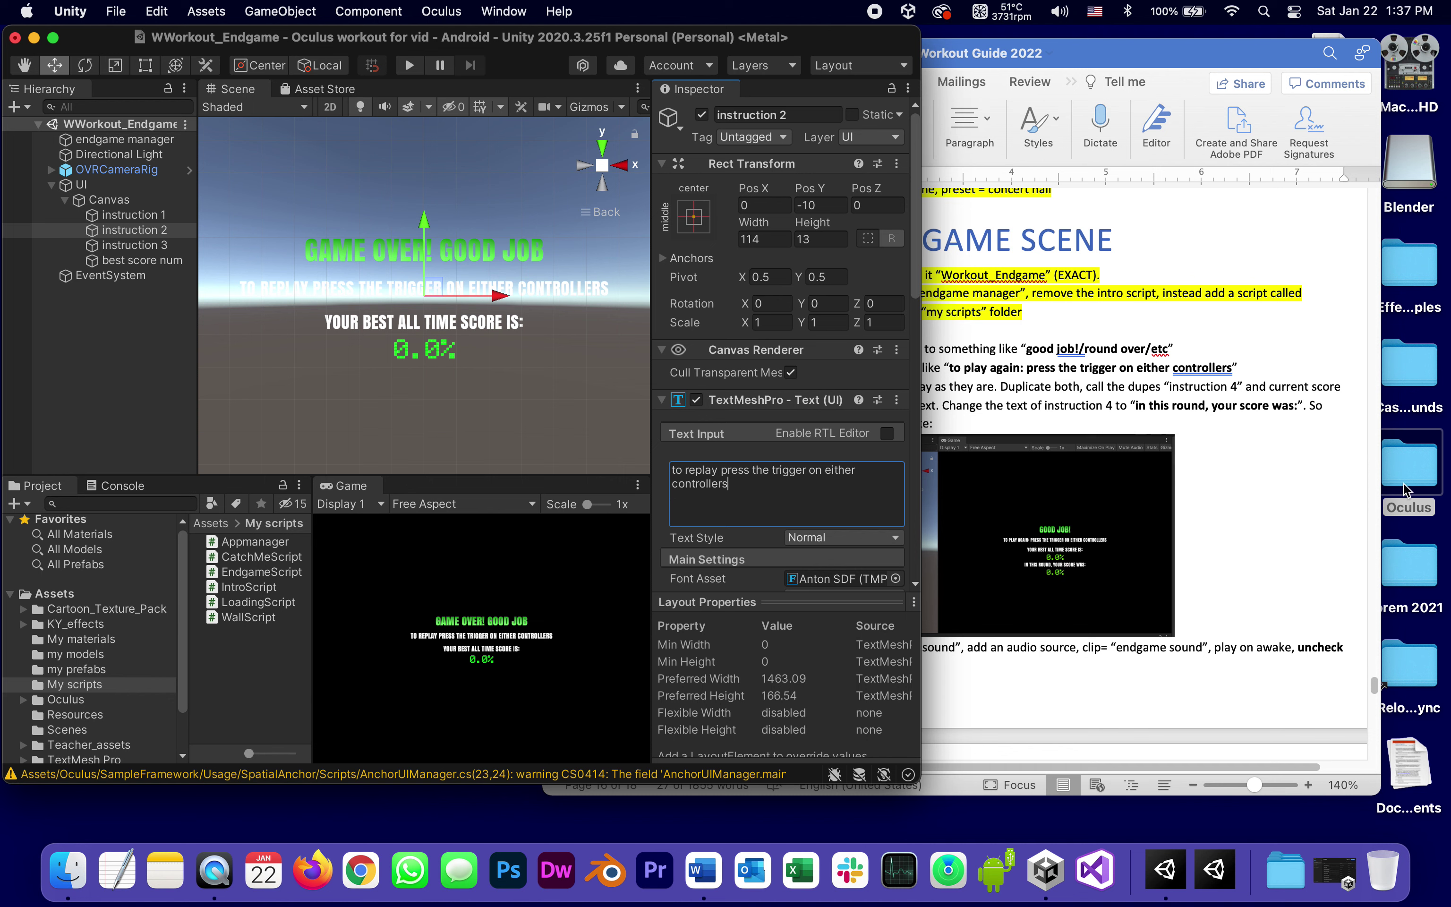
pyautogui.click(1283, 523)
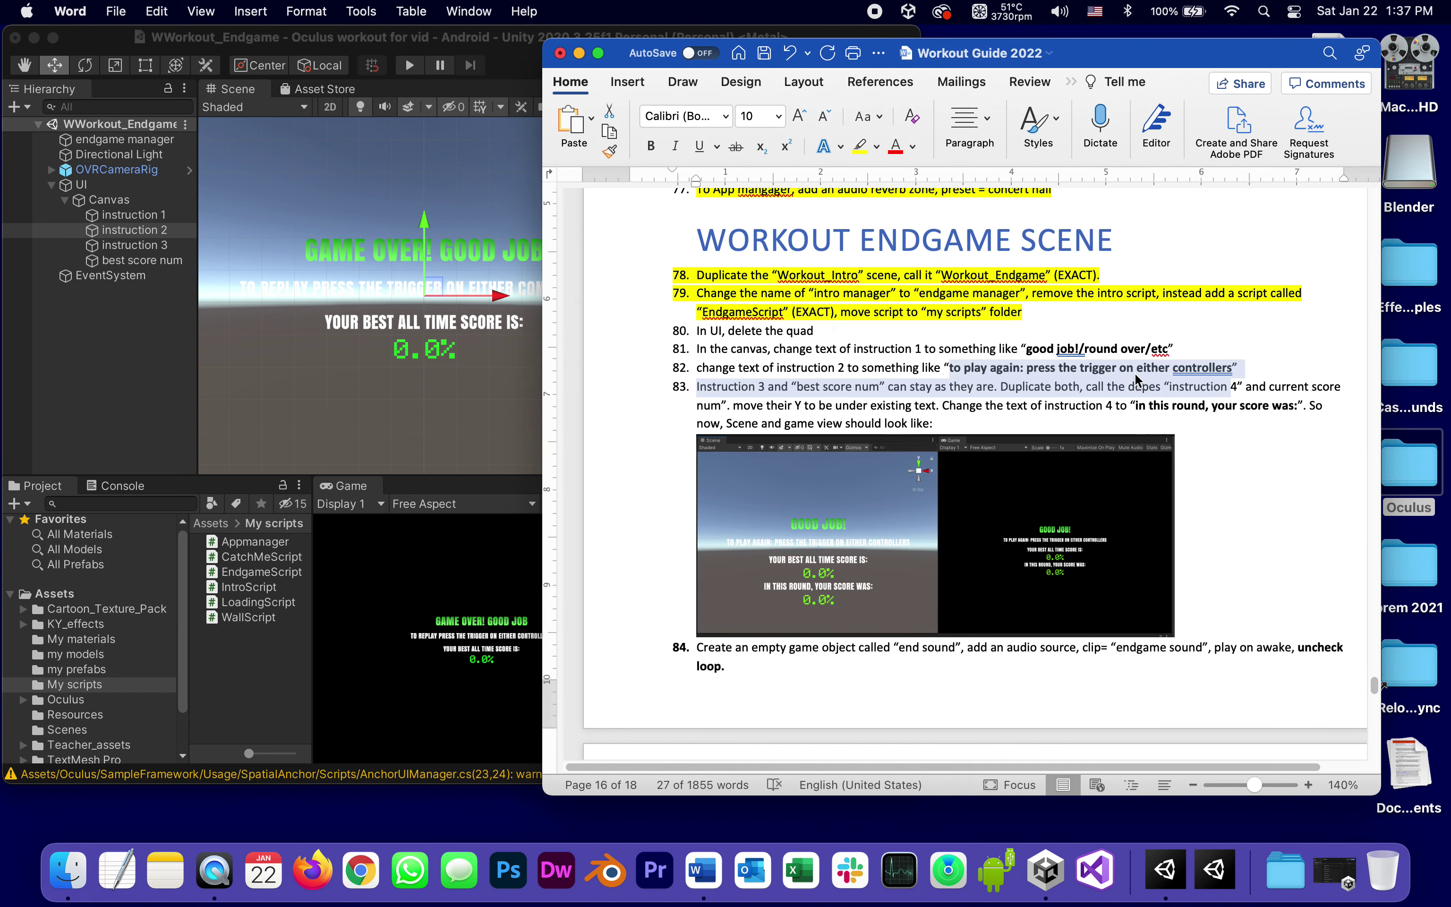
pyautogui.click(1053, 384)
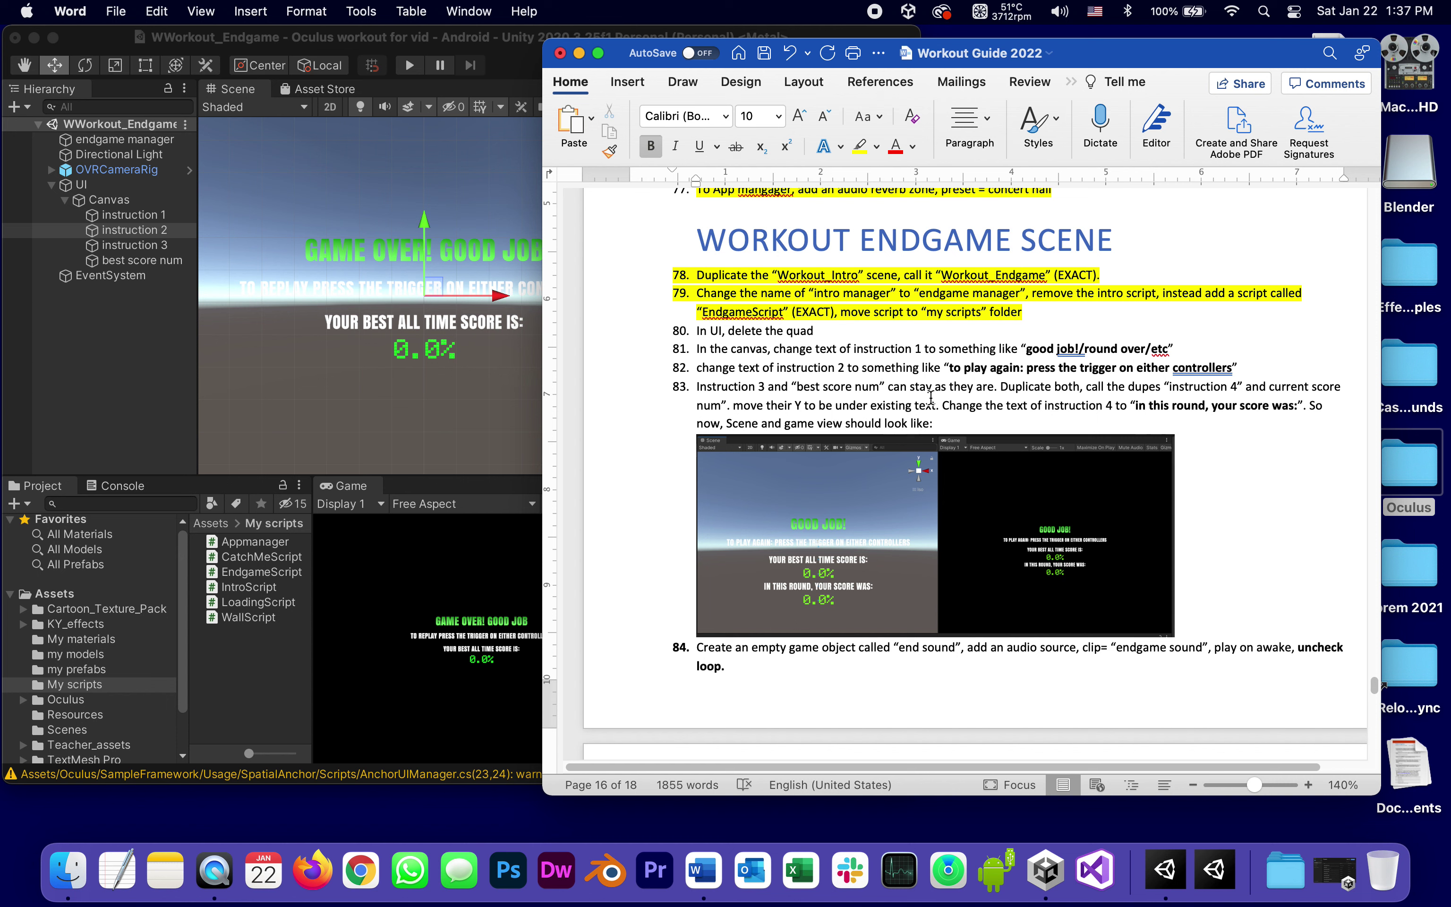
# Select instruction 3 and best score num, then check guide step 82
pyautogui.click(112, 247)
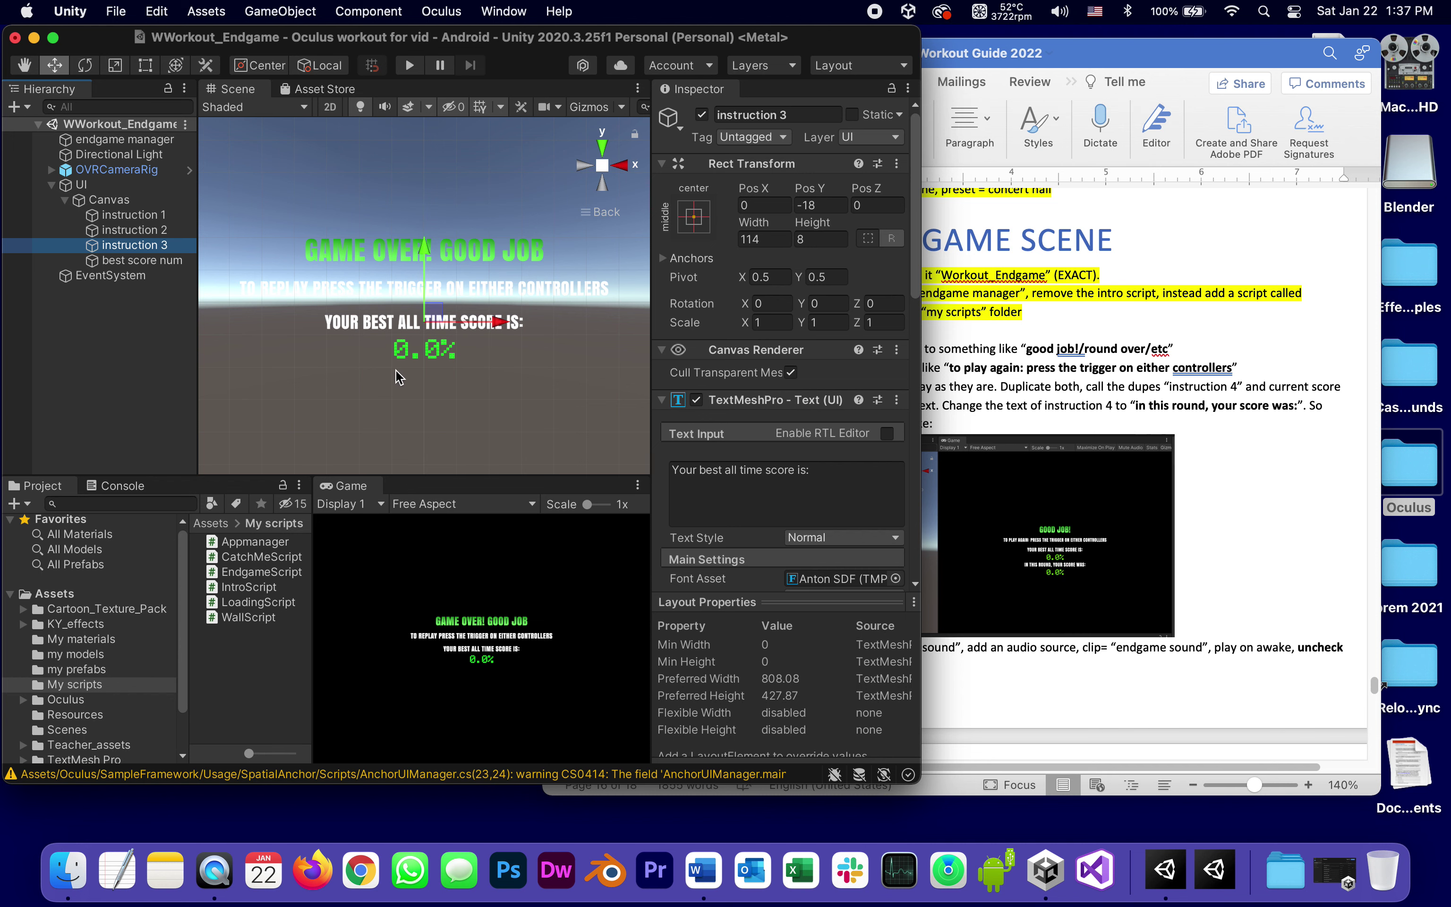
pyautogui.click(136, 261)
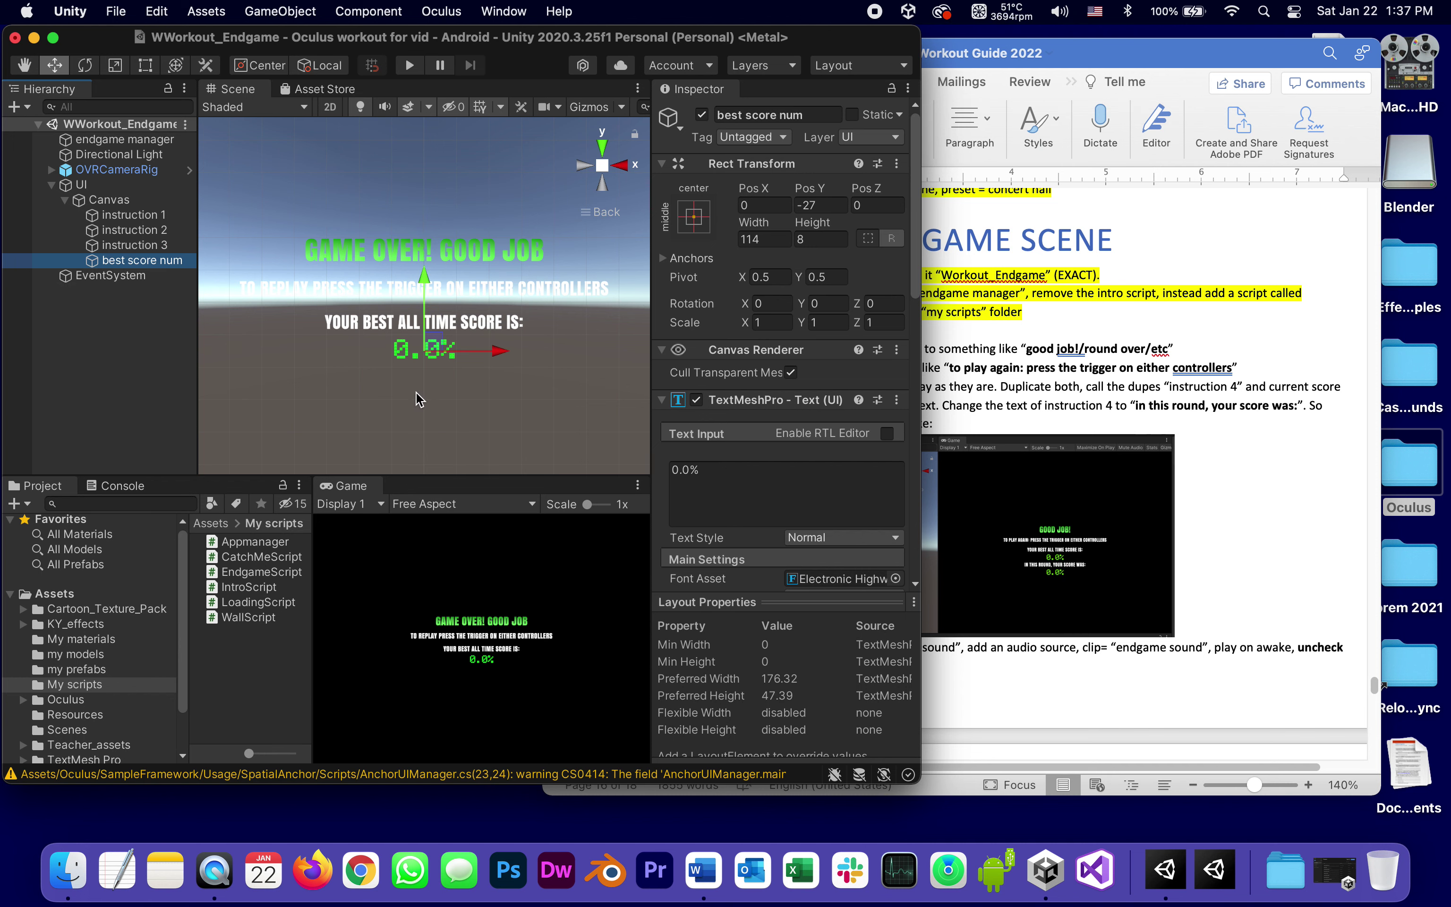
pyautogui.click(1276, 458)
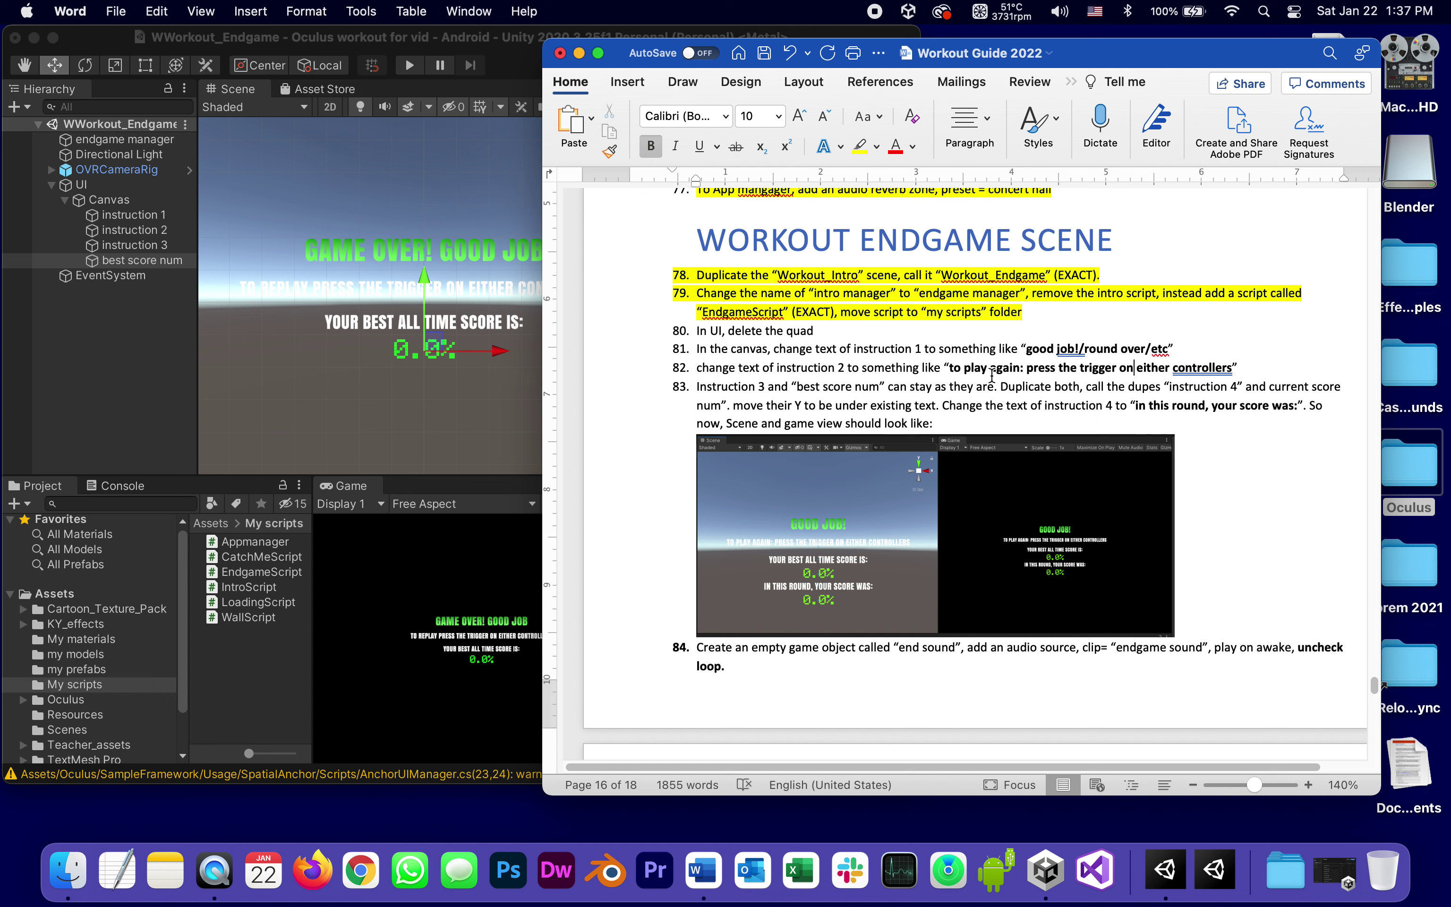
pyautogui.click(1135, 368)
# Duplicate instruction 3 and best score num together with Edit > Duplicate
pyautogui.click(89, 246)
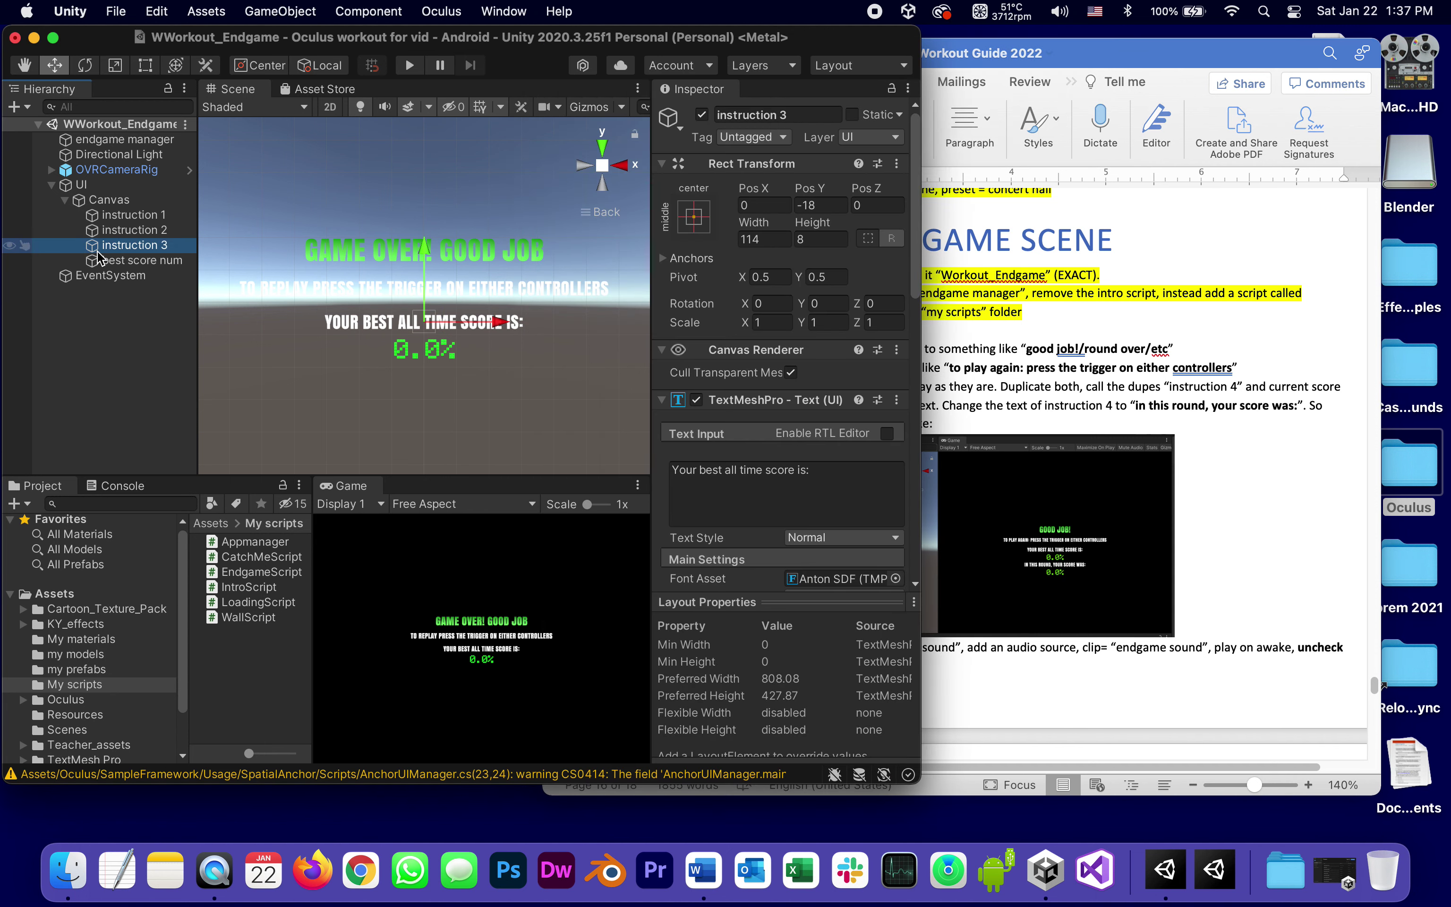
pyautogui.keyDown('shift'); pyautogui.click(94, 260); pyautogui.keyUp('shift')
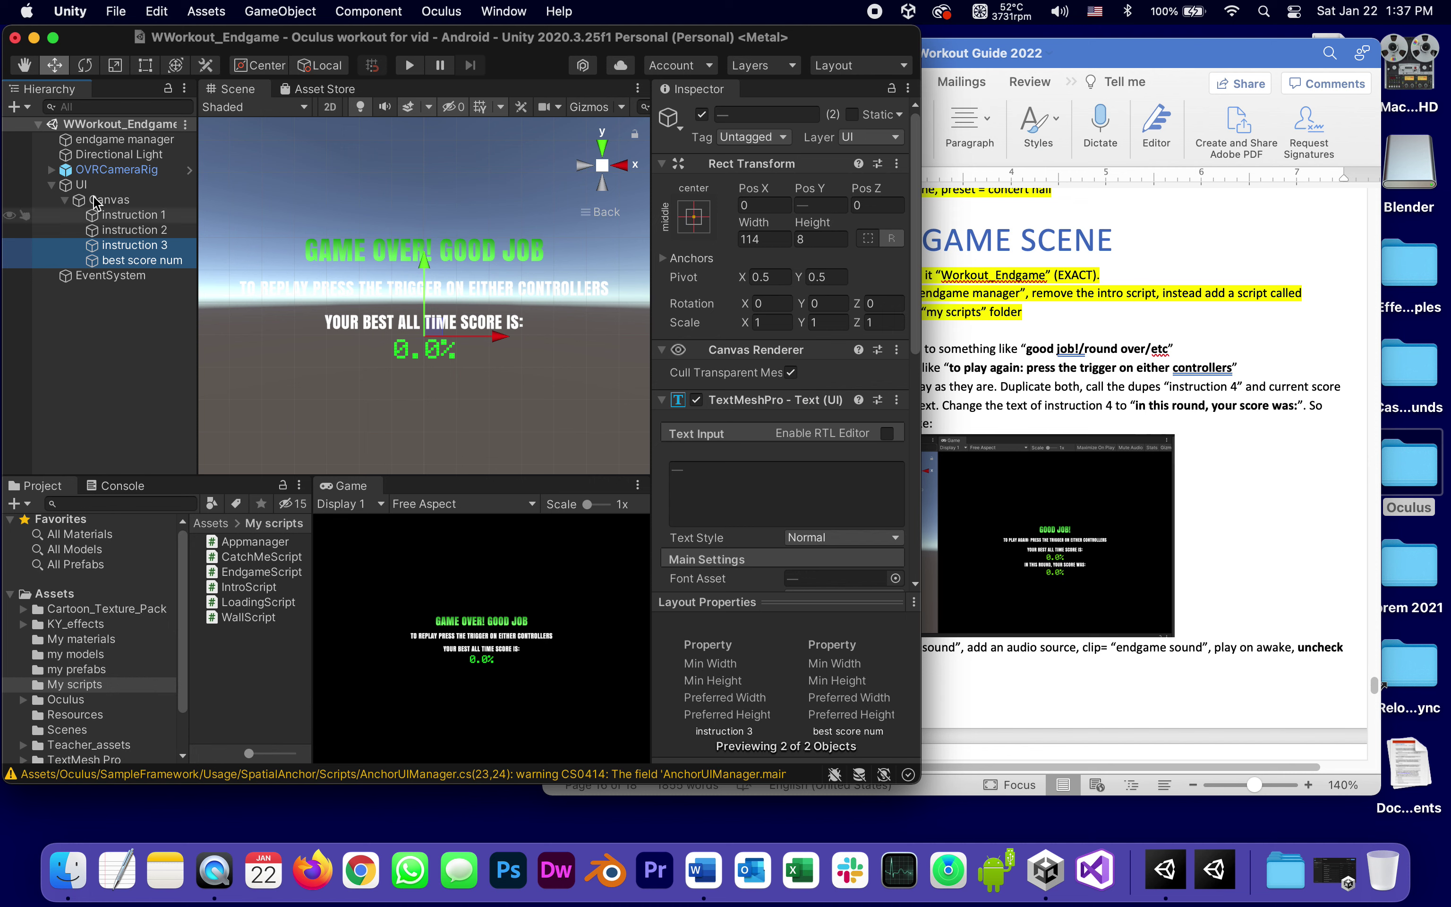
pyautogui.click(156, 11)
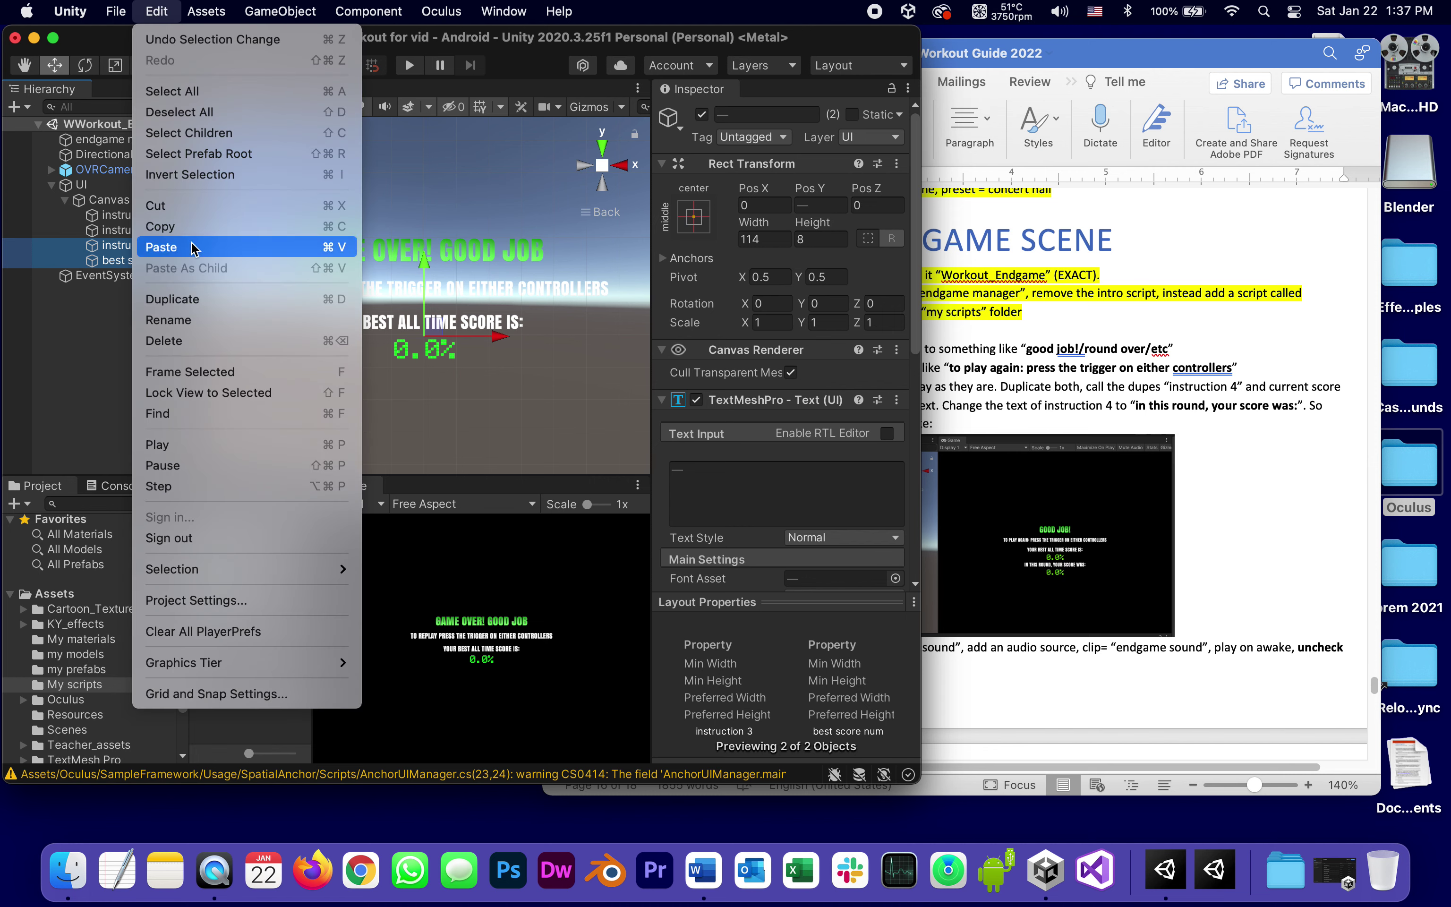
pyautogui.click(174, 298)
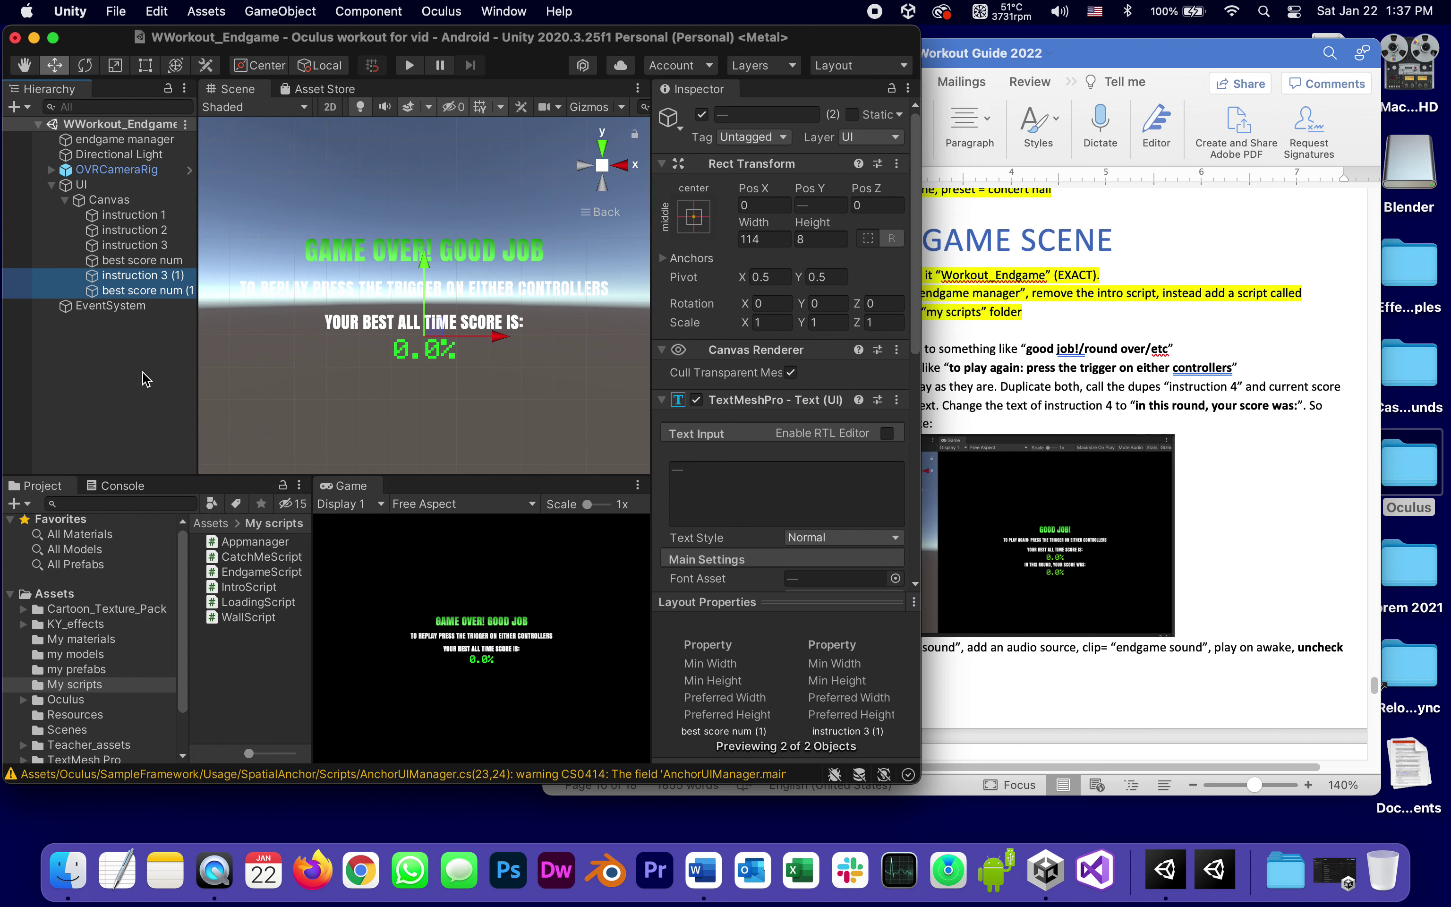
# Rename the instruction 3 copy to 'instruction 4'
pyautogui.click(155, 275)
pyautogui.click(166, 275)
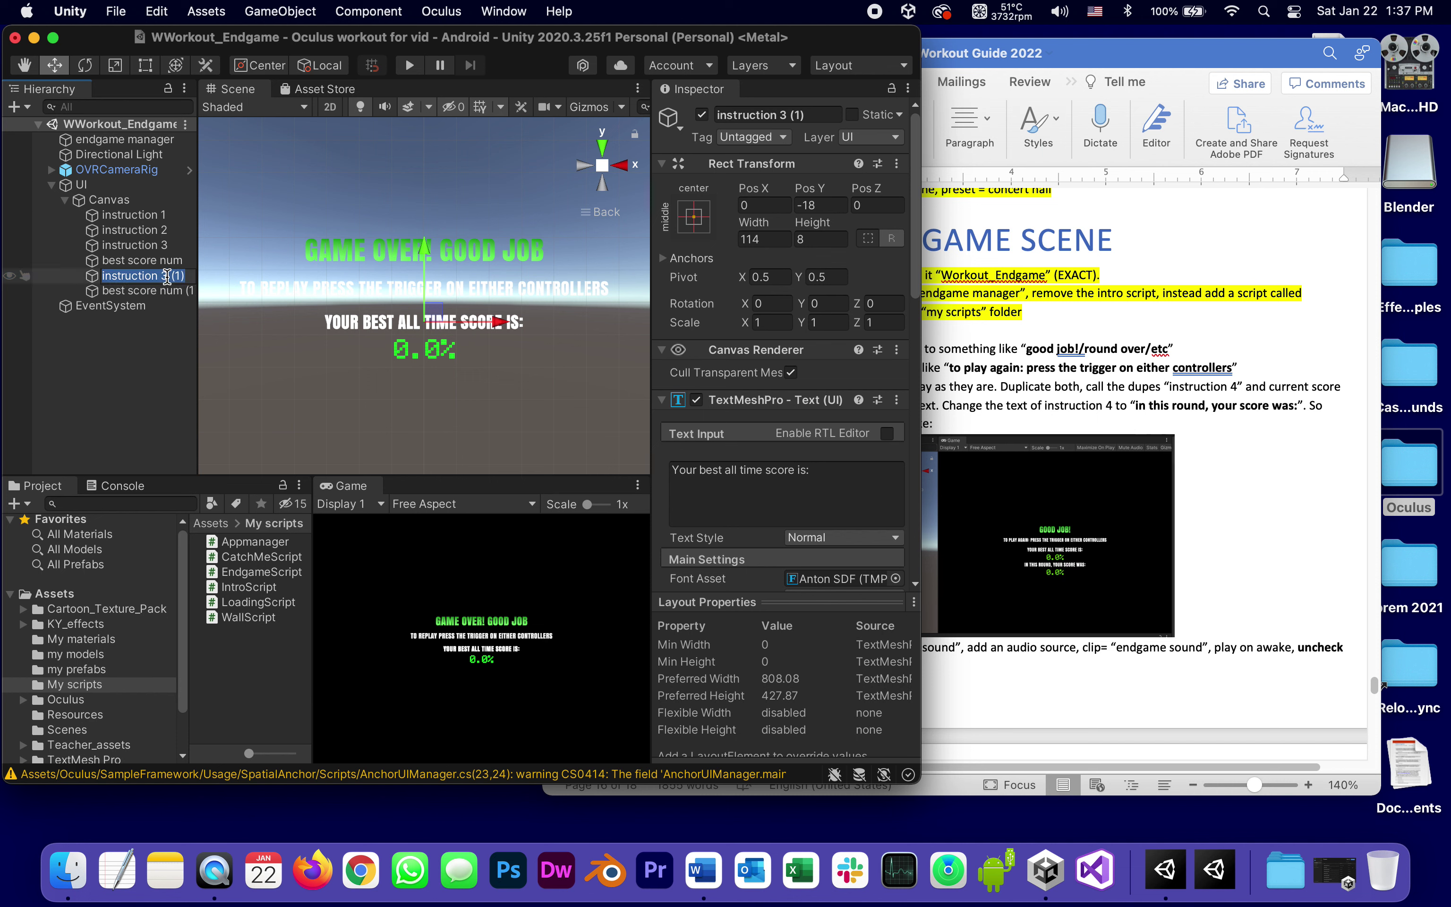
pyautogui.click(165, 276)
pyautogui.moveTo(162, 277); pyautogui.dragTo(183, 277)
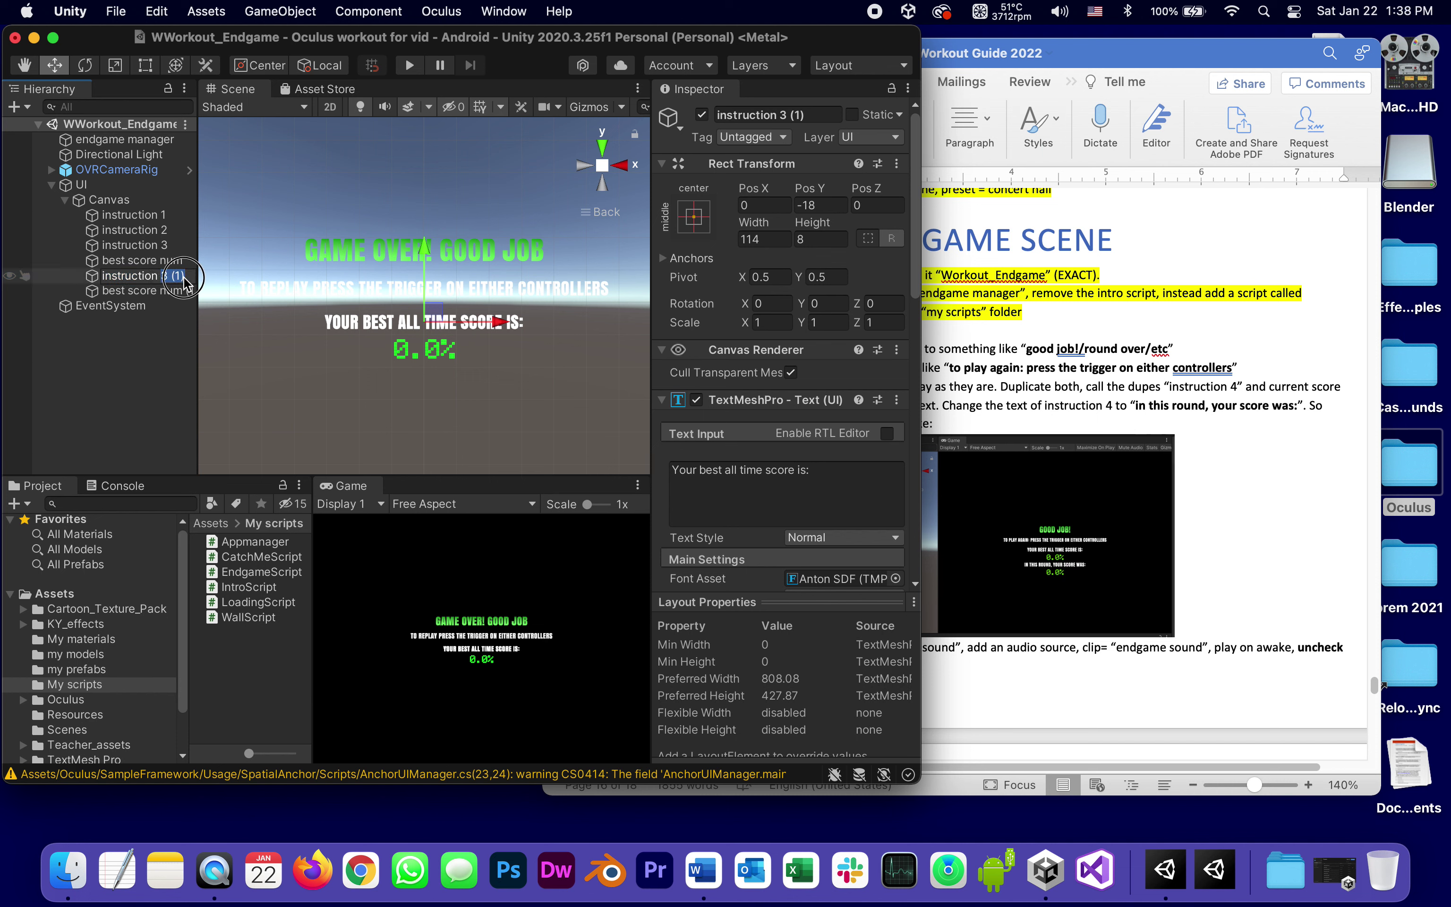
pyautogui.write('4')
pyautogui.press('Return')
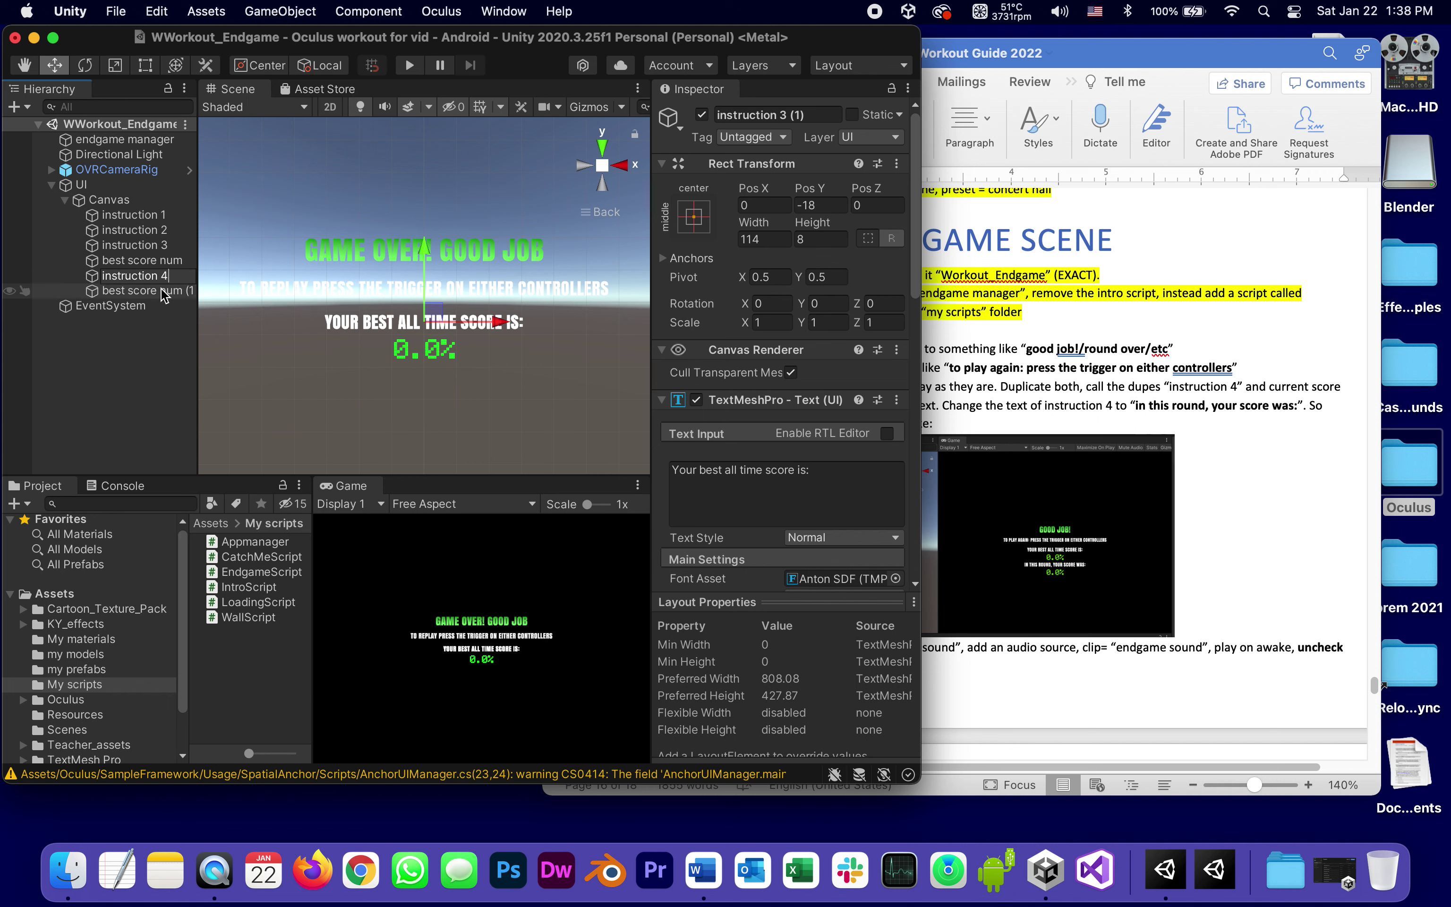
# Rename the best score num copy to 'currentscore num'
pyautogui.click(161, 291)
pyautogui.click(175, 291)
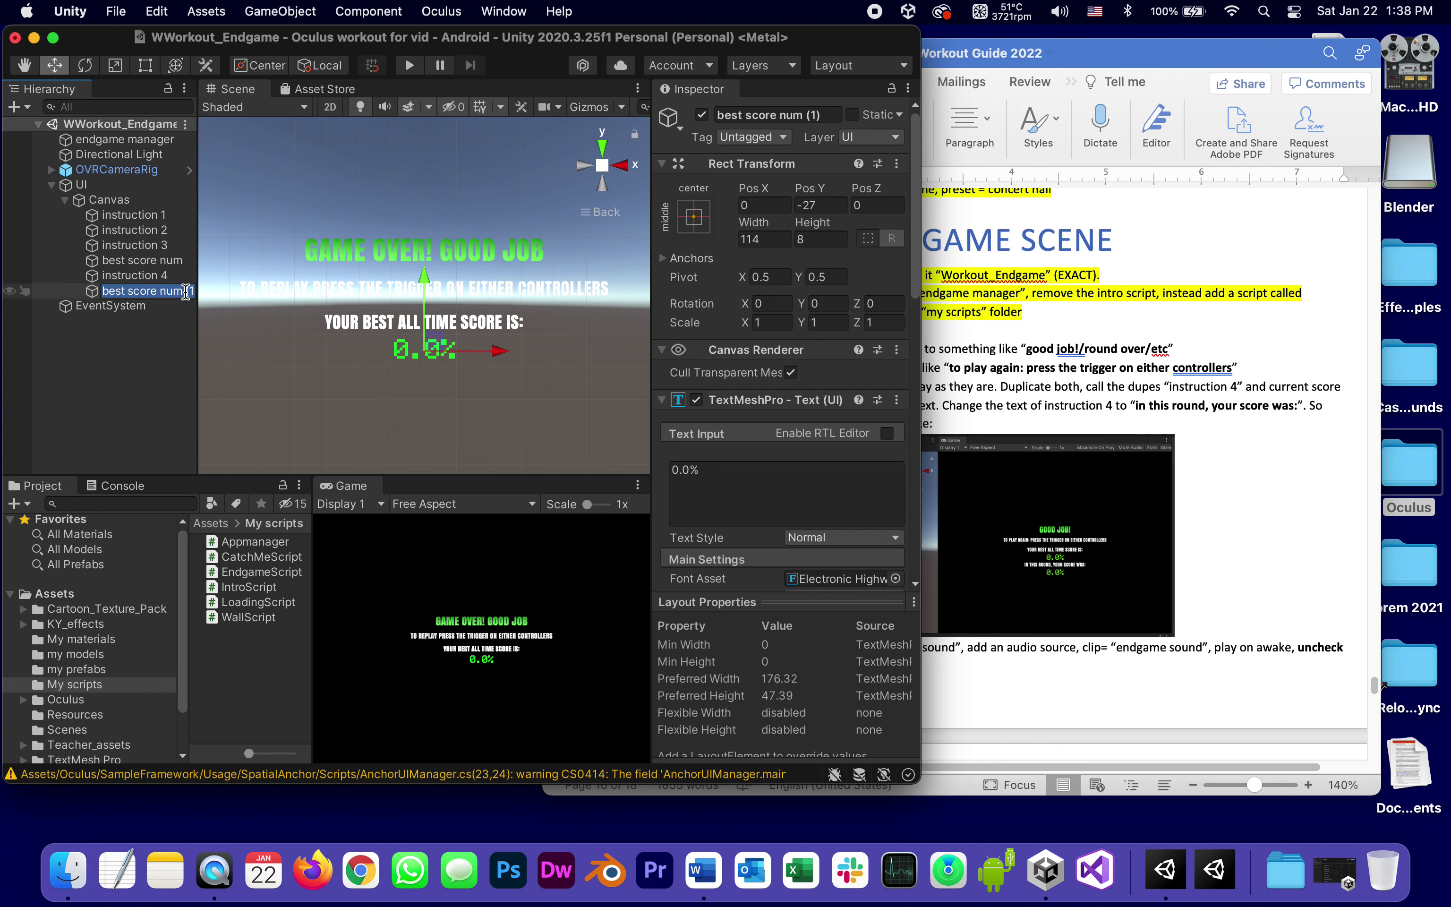
pyautogui.click(180, 291)
pyautogui.moveTo(183, 291); pyautogui.dragTo(202, 300)
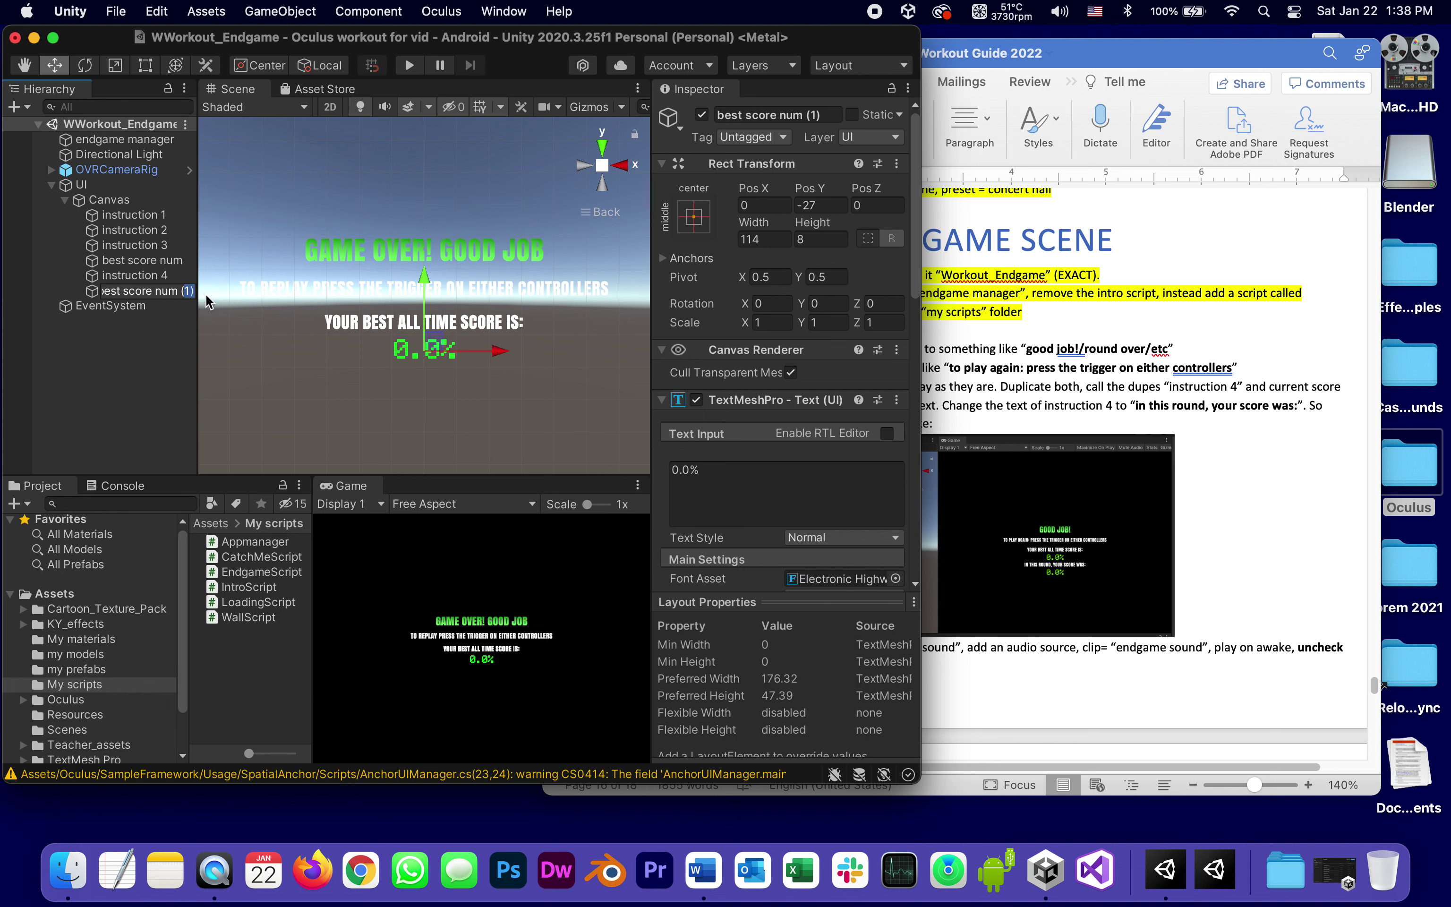
pyautogui.press('BackSpace')
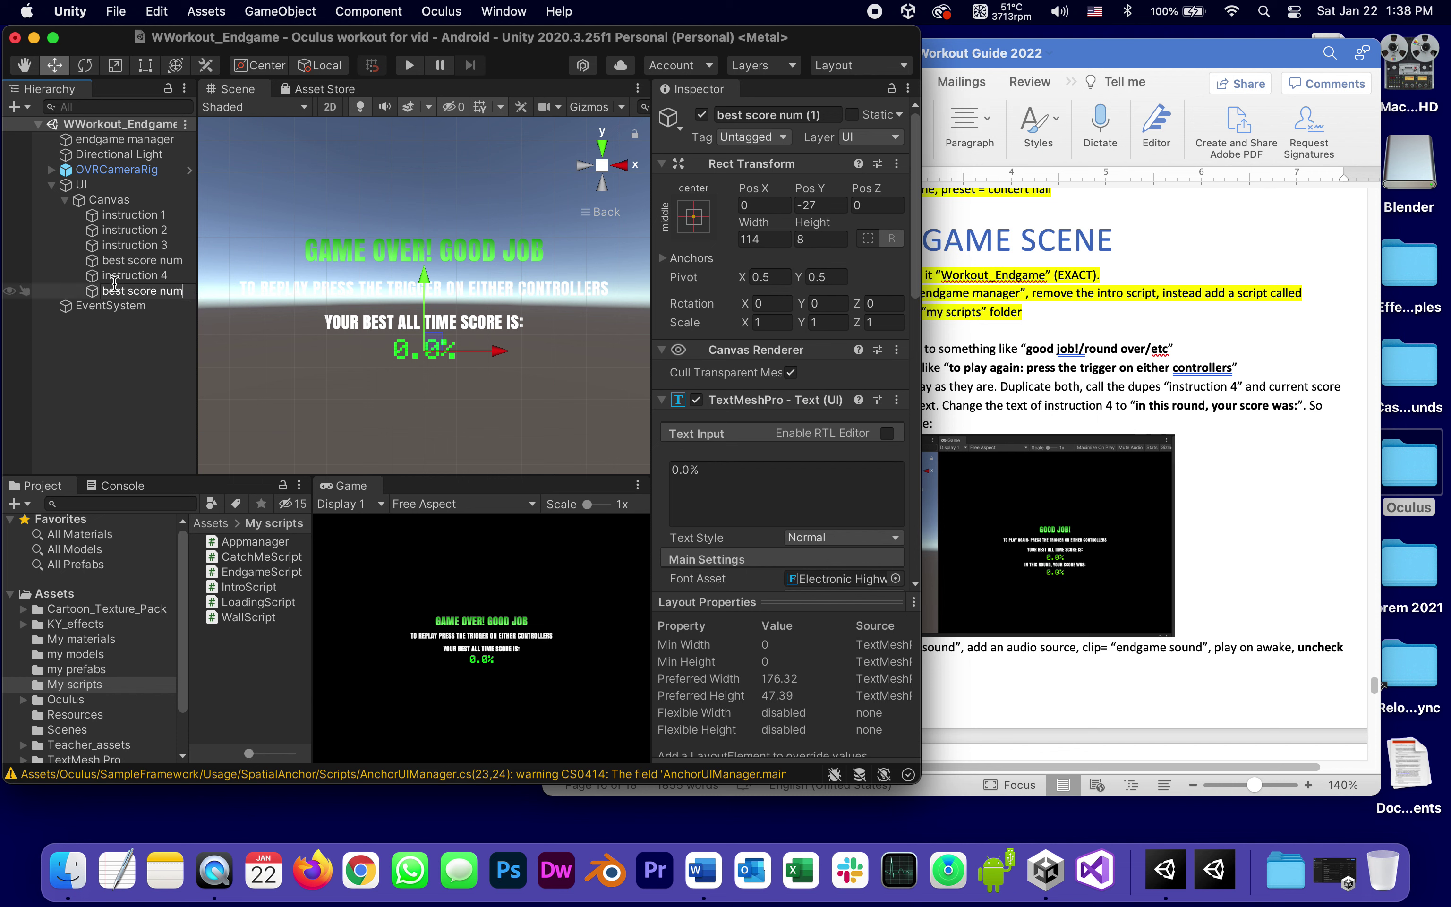
pyautogui.click(114, 291)
pyautogui.click(130, 290)
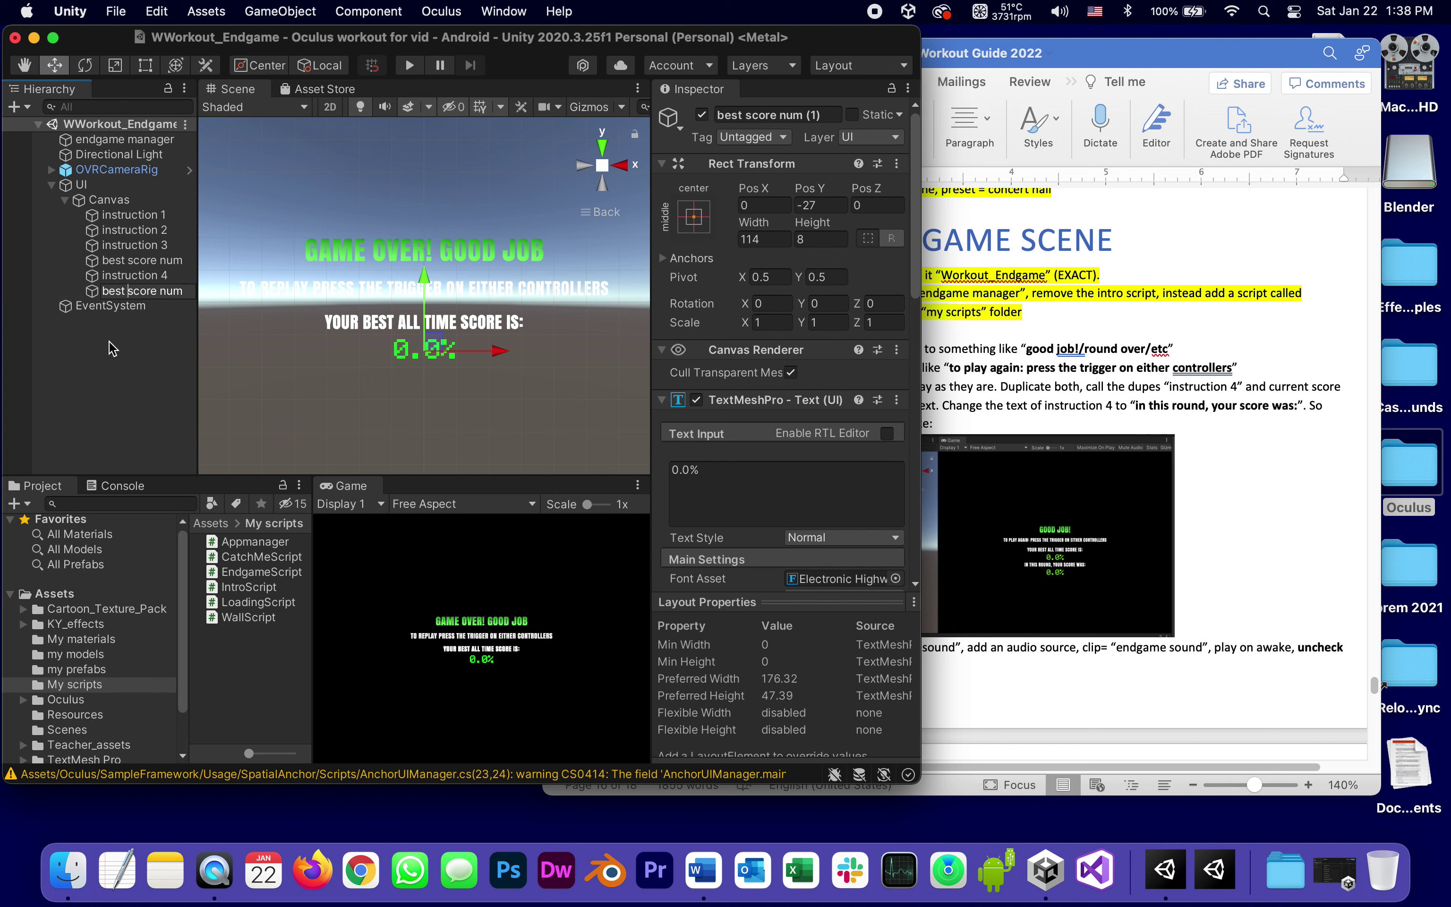
pyautogui.press('BackSpace')
pyautogui.press('BackSpace')
pyautogui.press('BackSpace')
pyautogui.press('BackSpace')
pyautogui.press('BackSpace')
pyautogui.write('current')
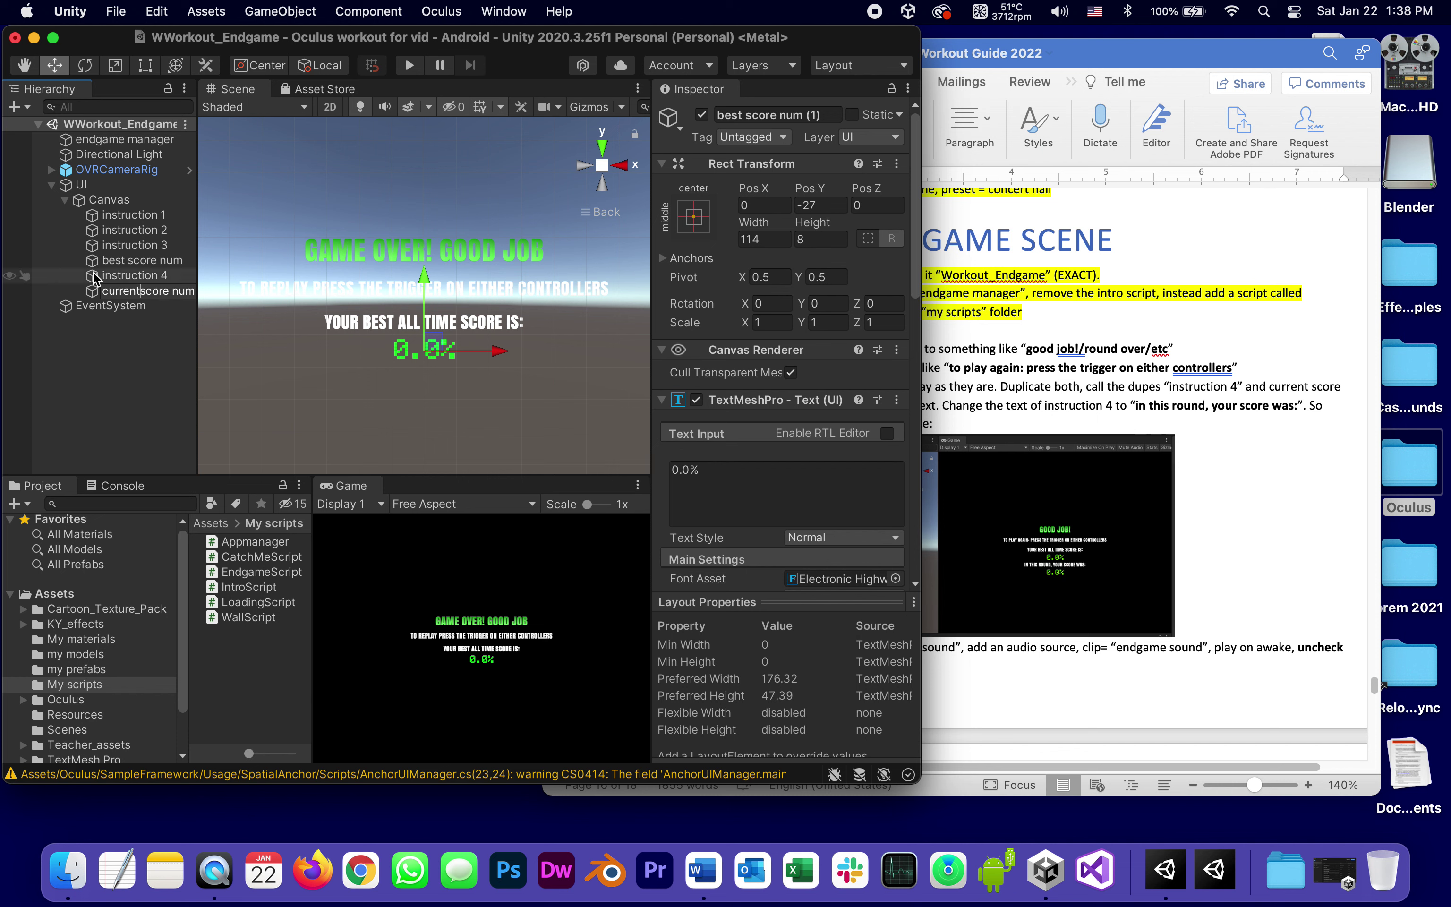
# Move instruction 4 and currentscore num down below the original score lines
pyautogui.click(94, 277)
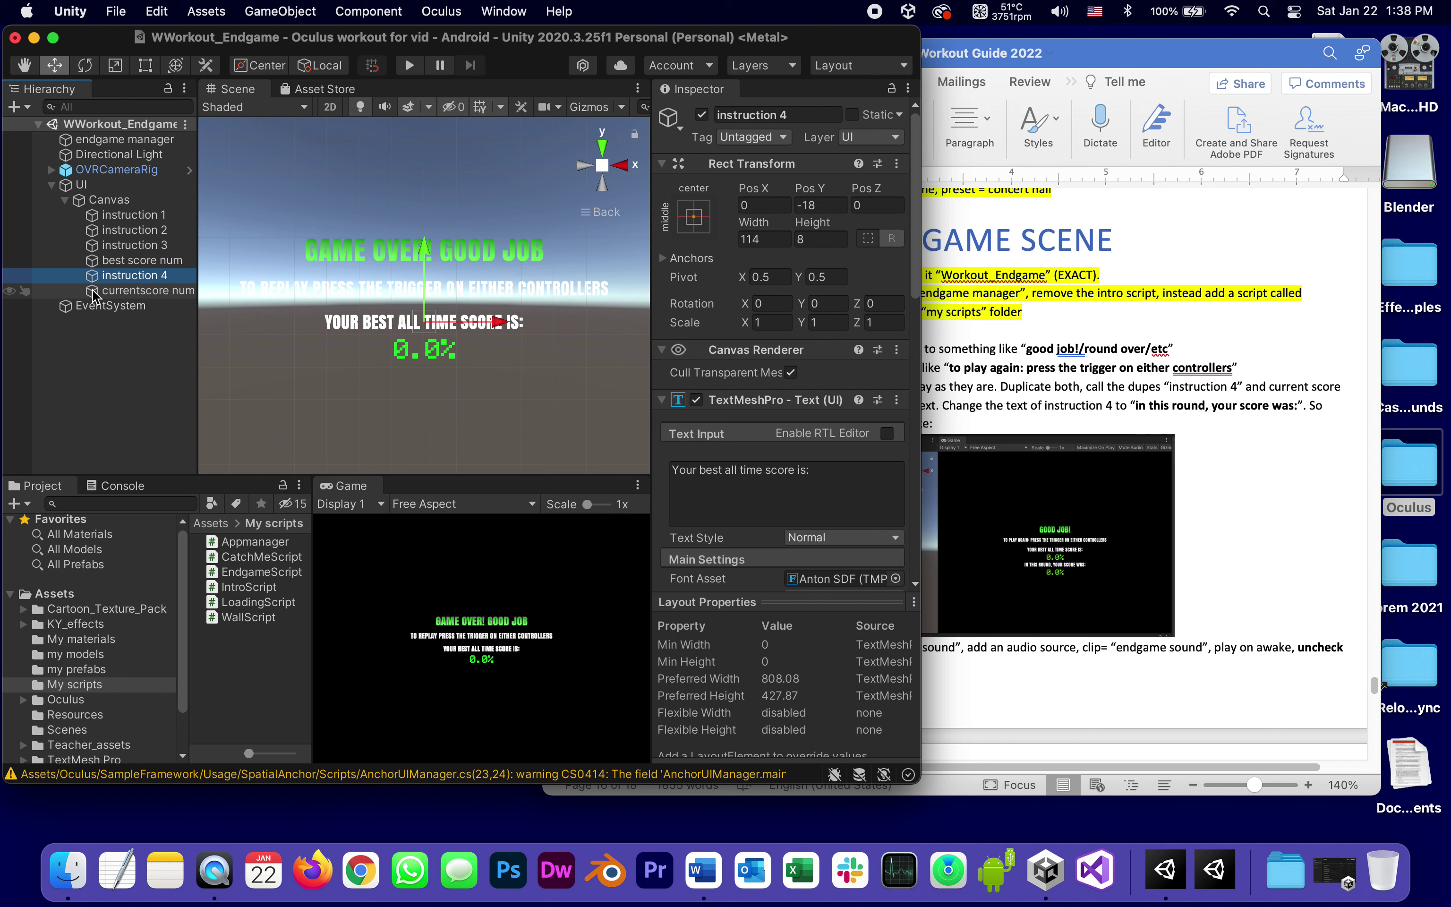
pyautogui.keyDown('shift'); pyautogui.click(92, 289); pyautogui.keyUp('shift')
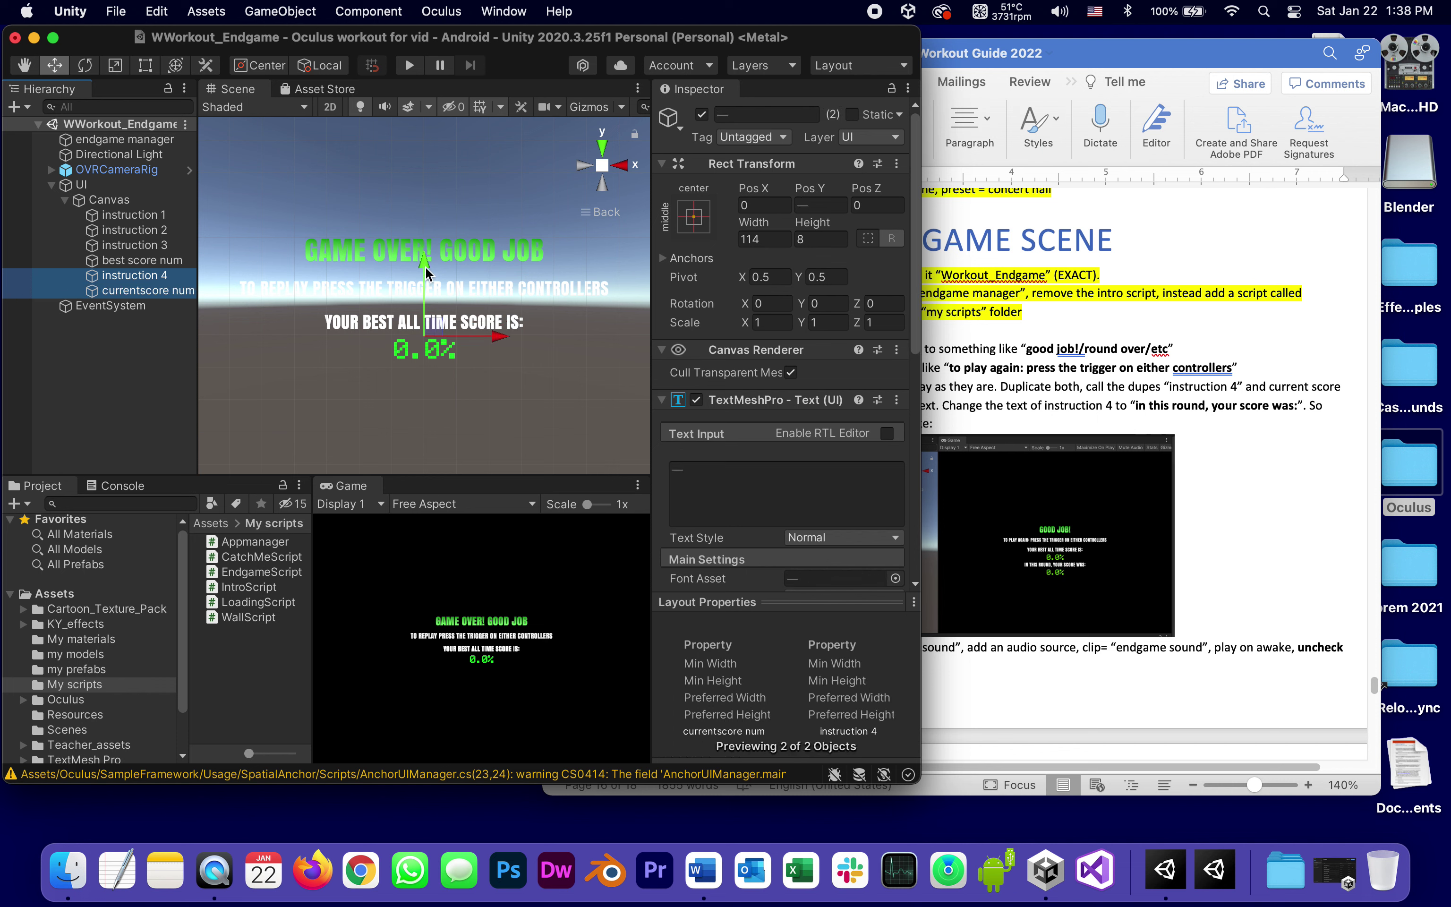
pyautogui.moveTo(426, 272); pyautogui.dragTo(422, 323)
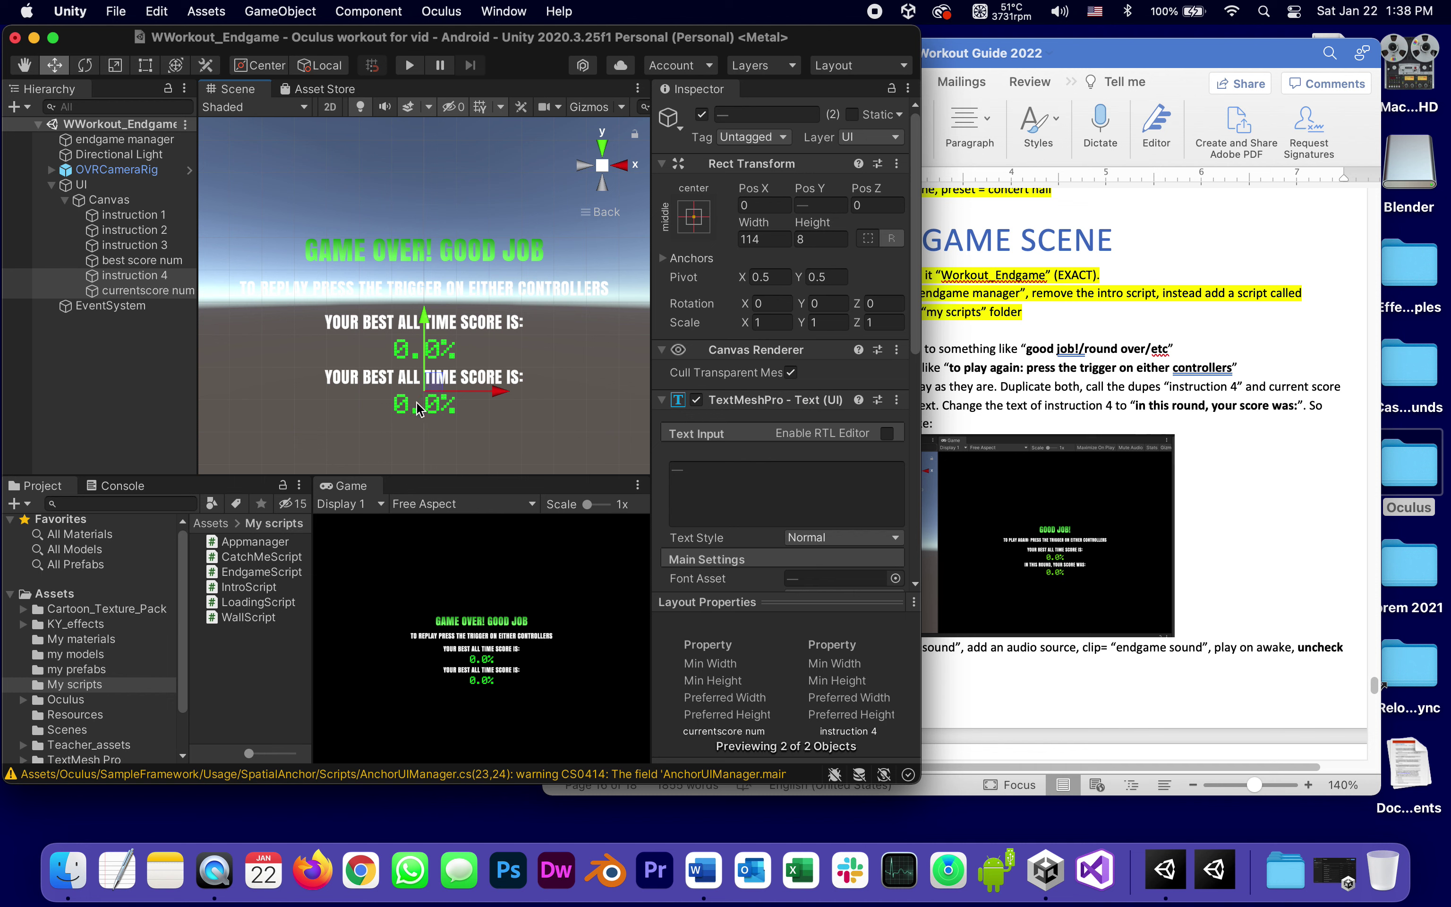
# Copy the caption 'in this round, your score was:' from guide step 83
pyautogui.click(92, 276)
pyautogui.click(1121, 394)
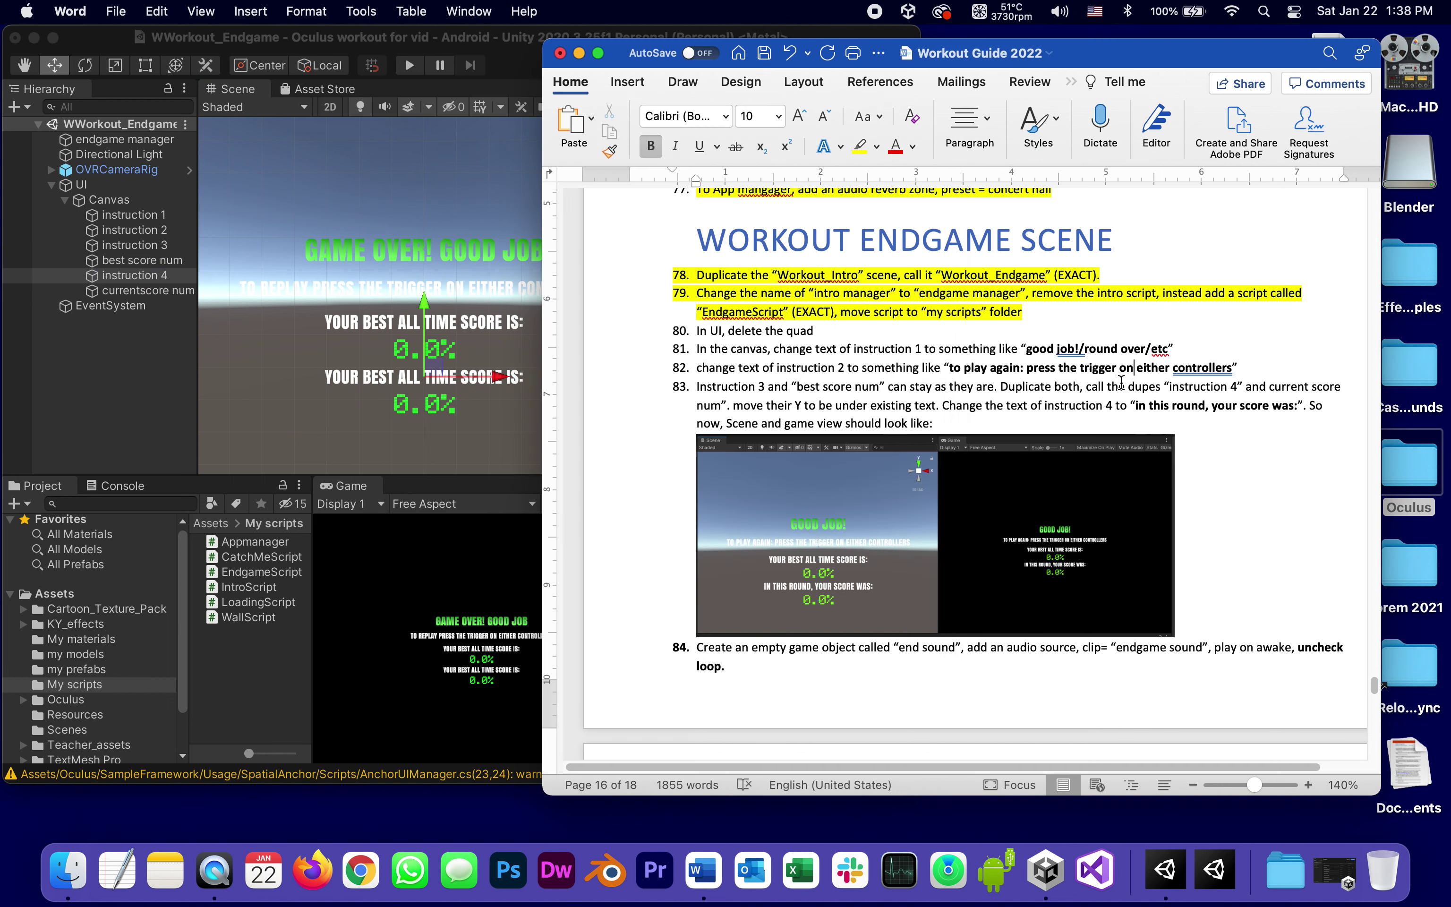
pyautogui.moveTo(1137, 405); pyautogui.dragTo(1218, 409)
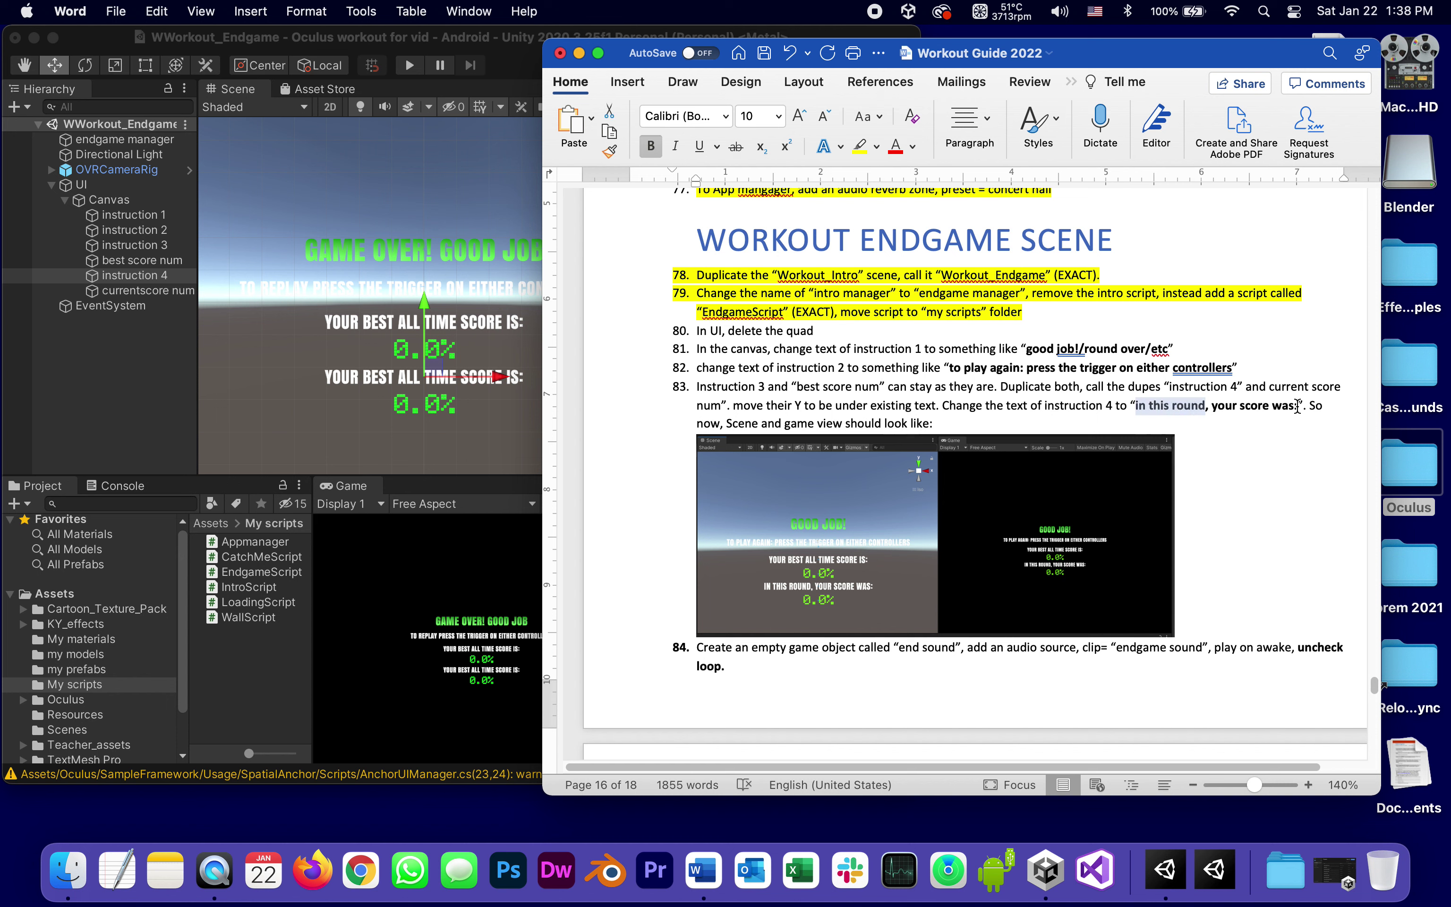
pyautogui.moveTo(1307, 406); pyautogui.dragTo(1129, 408)
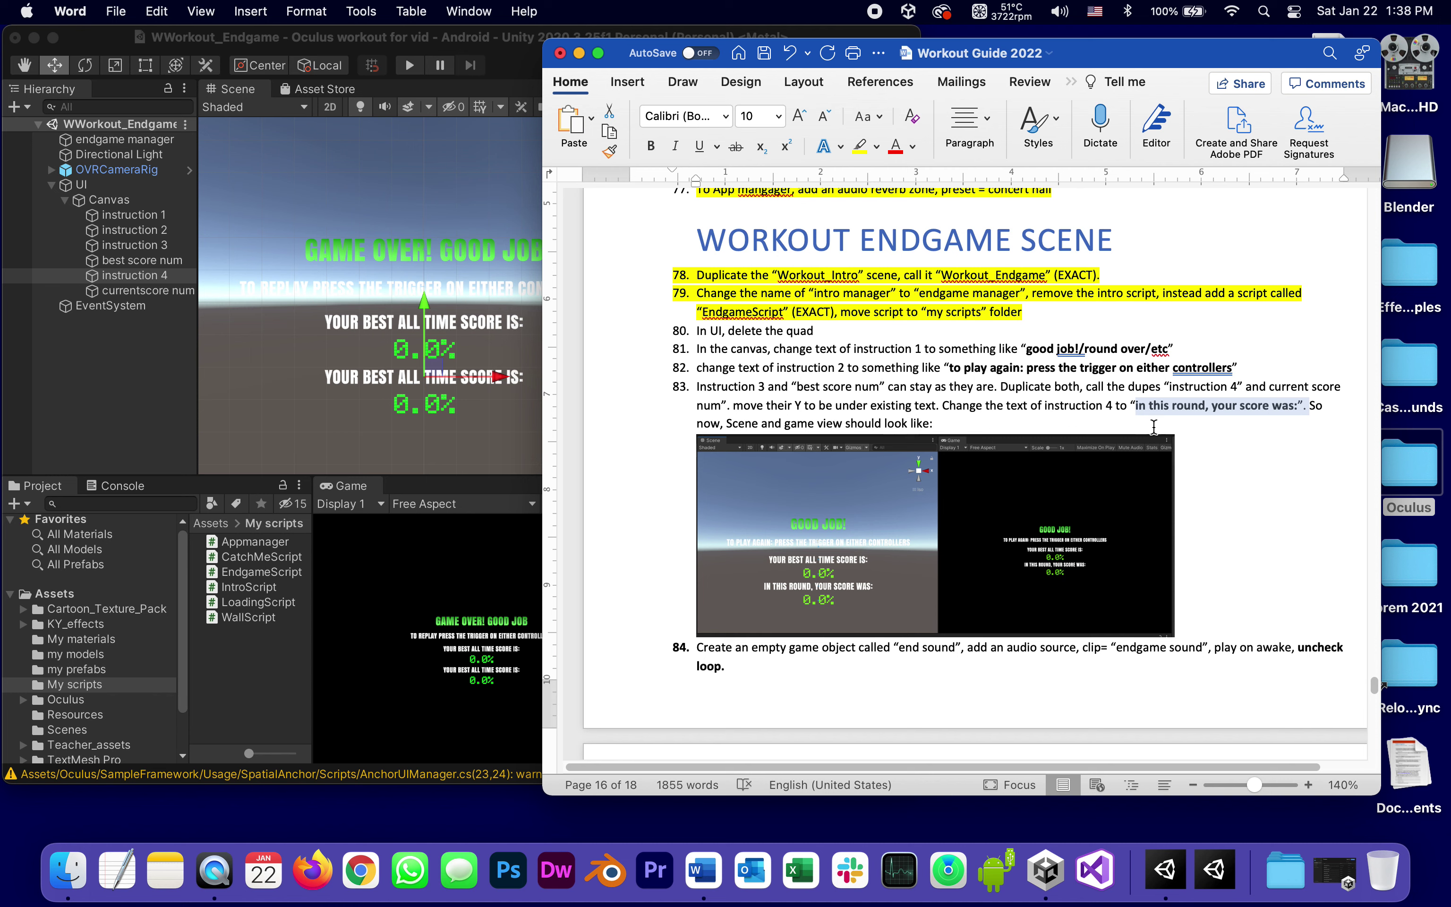
# Paste 'in this round, your score was:' into instruction 4's text, trimming the stray quote and period
pyautogui.click(132, 274)
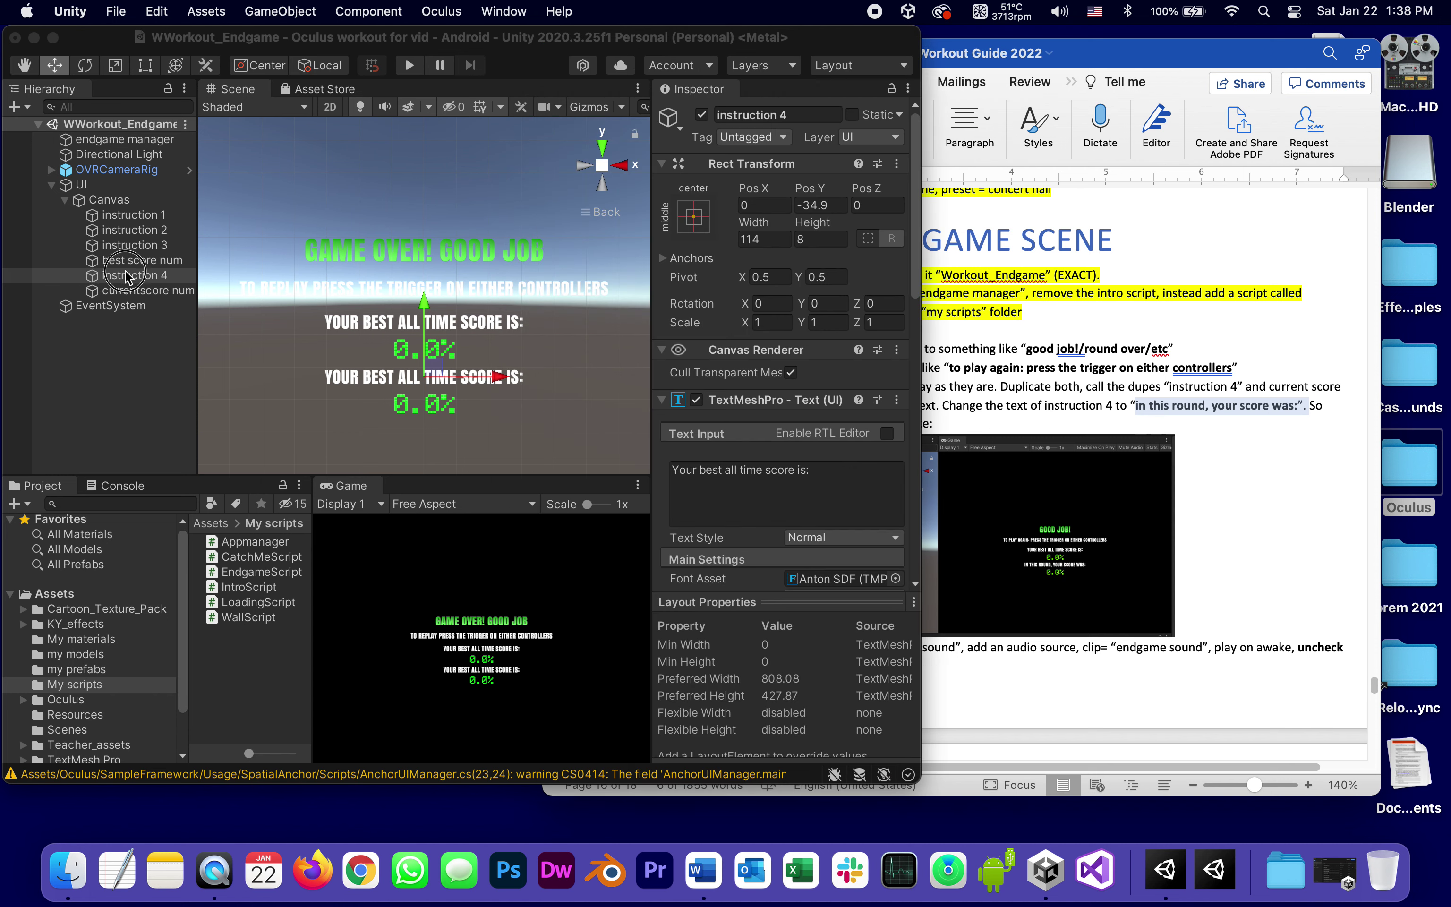
pyautogui.click(828, 472)
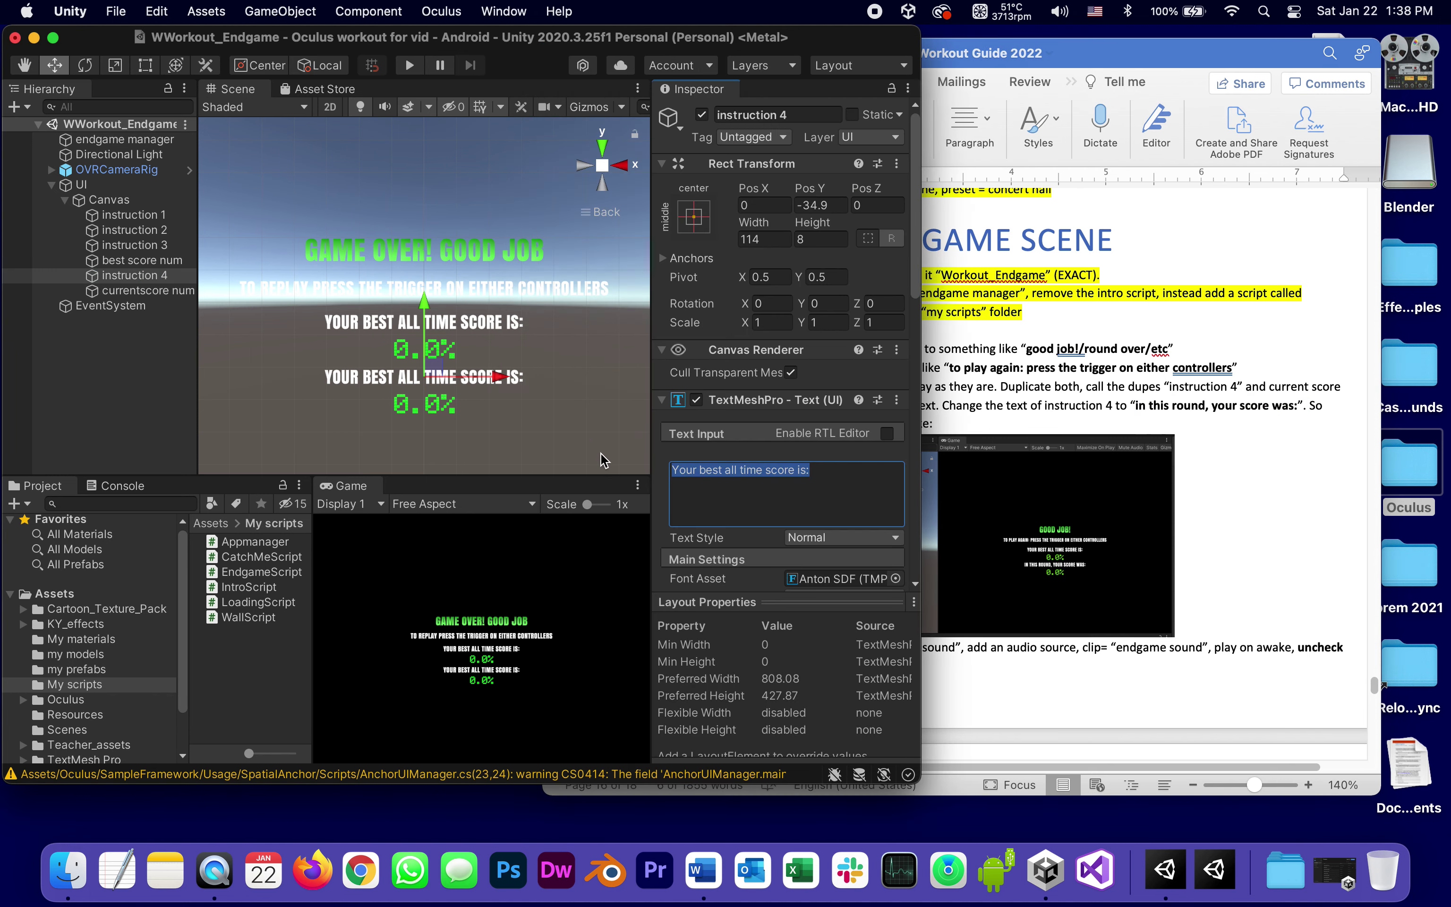
pyautogui.write('in this round, your score was:".')
pyautogui.press('BackSpace')
pyautogui.press('BackSpace')
pyautogui.press('BackSpace')
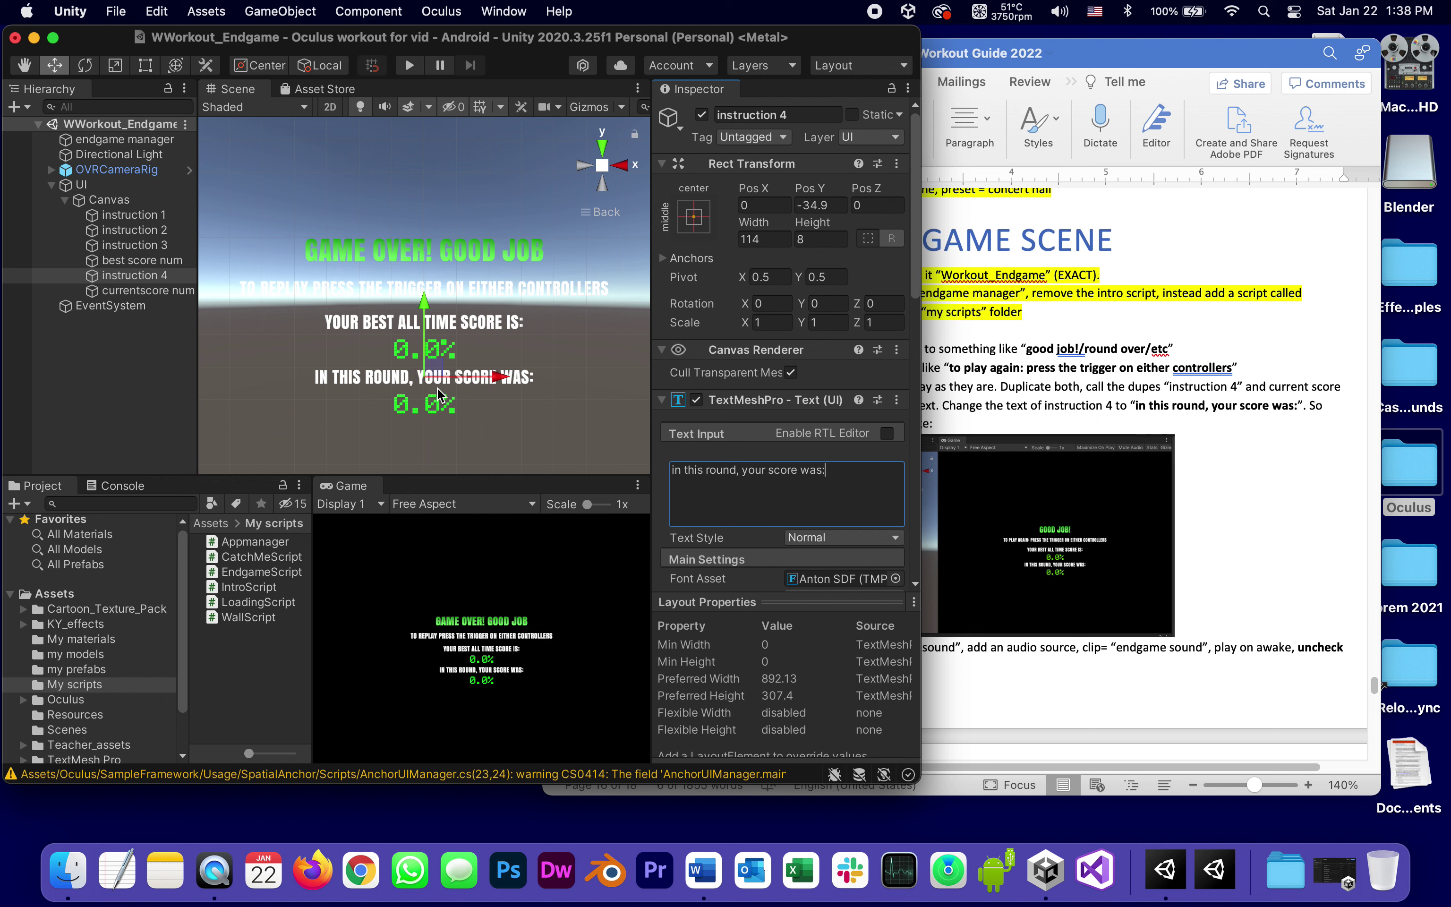
pyautogui.click(1250, 537)
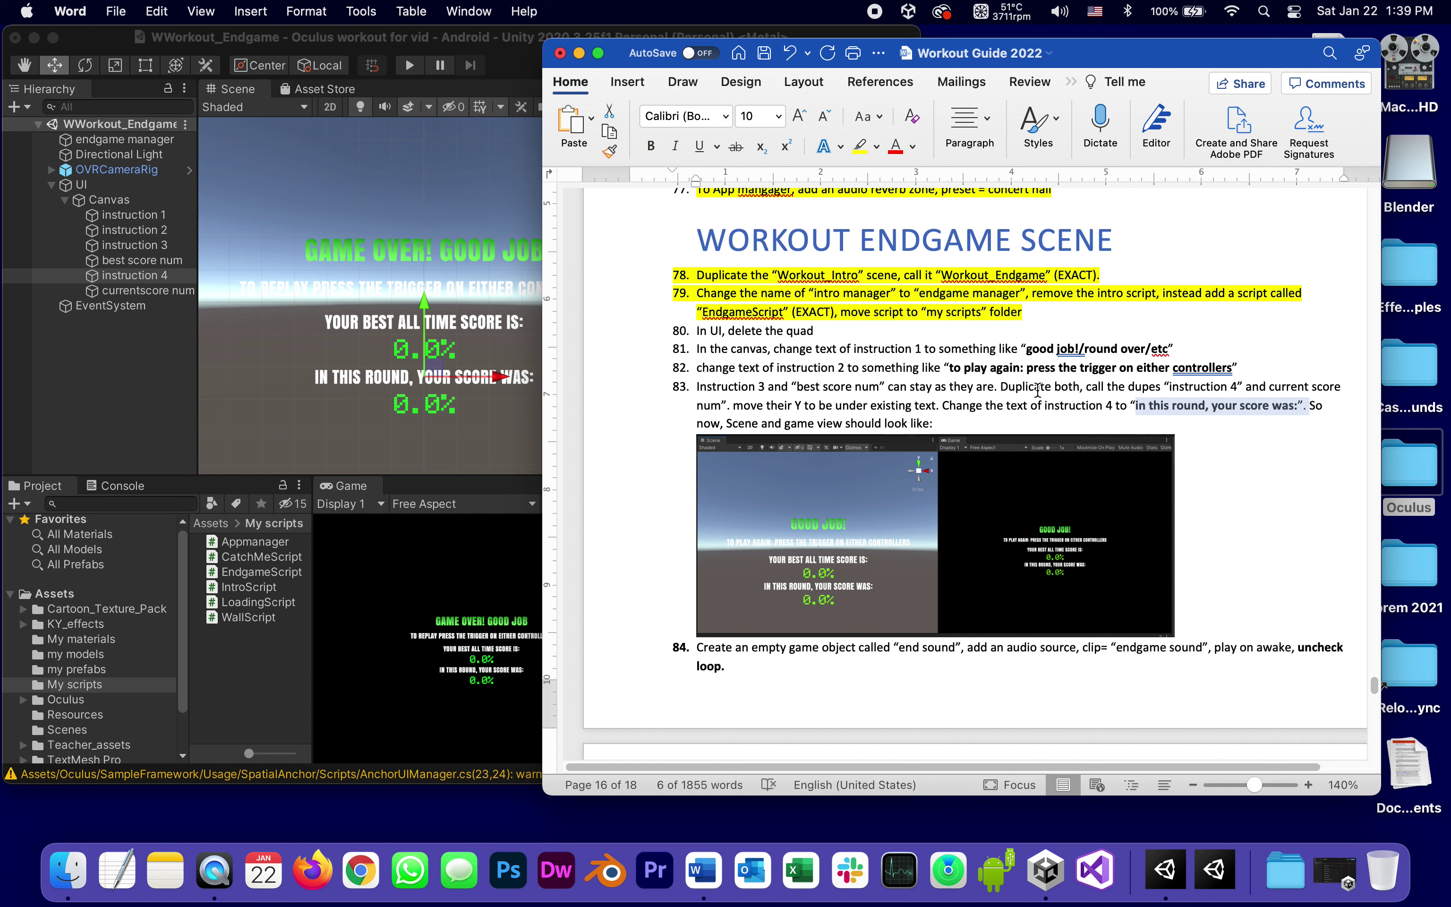
# Scroll the Word guide to step 84 about the end sound object, then return to Unity
pyautogui.click(1141, 403)
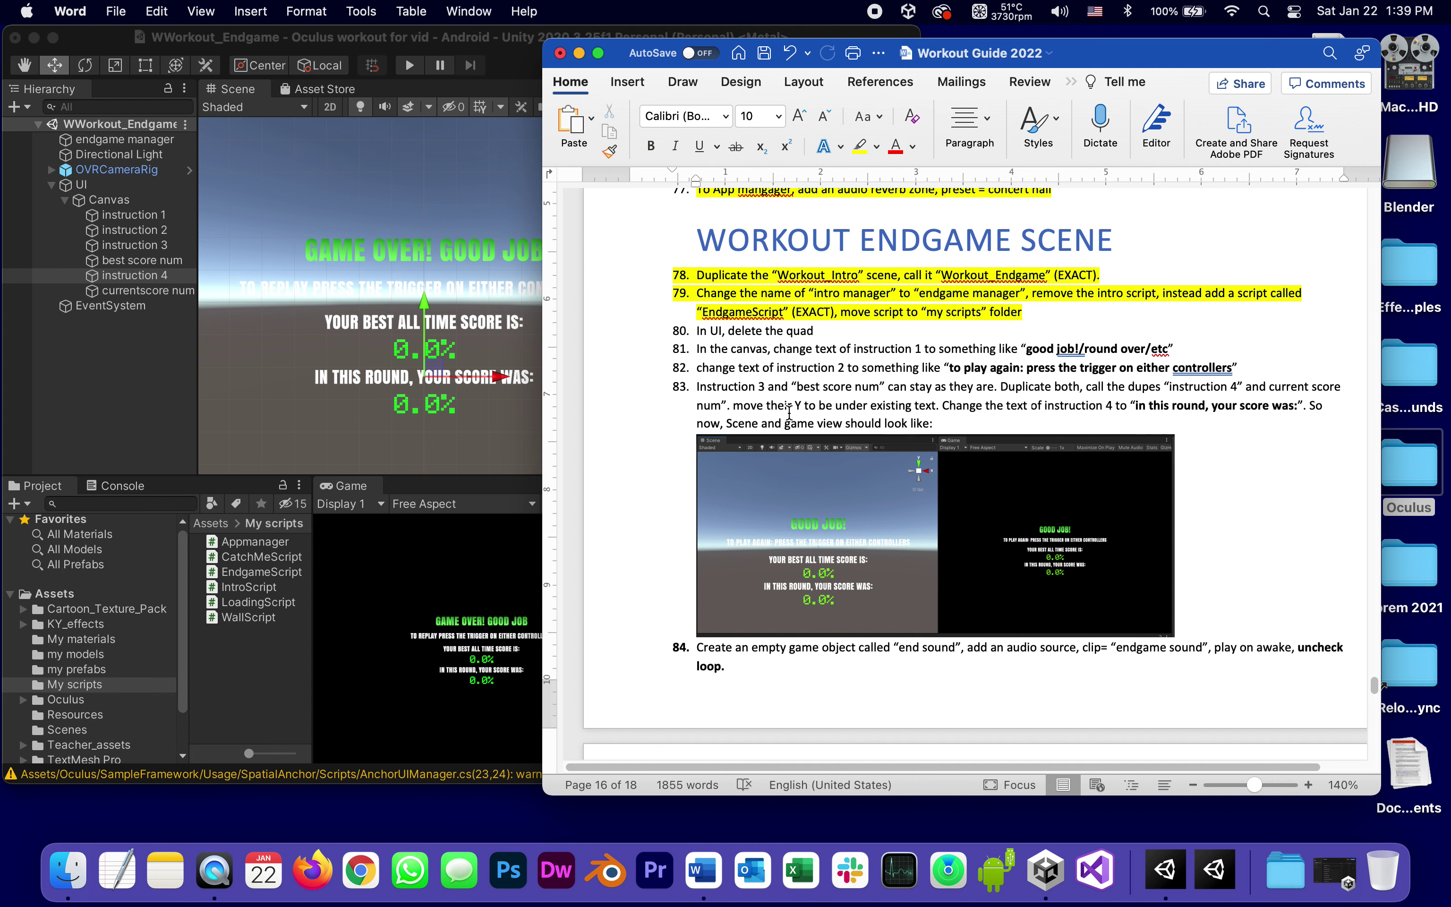
pyautogui.click(113, 387)
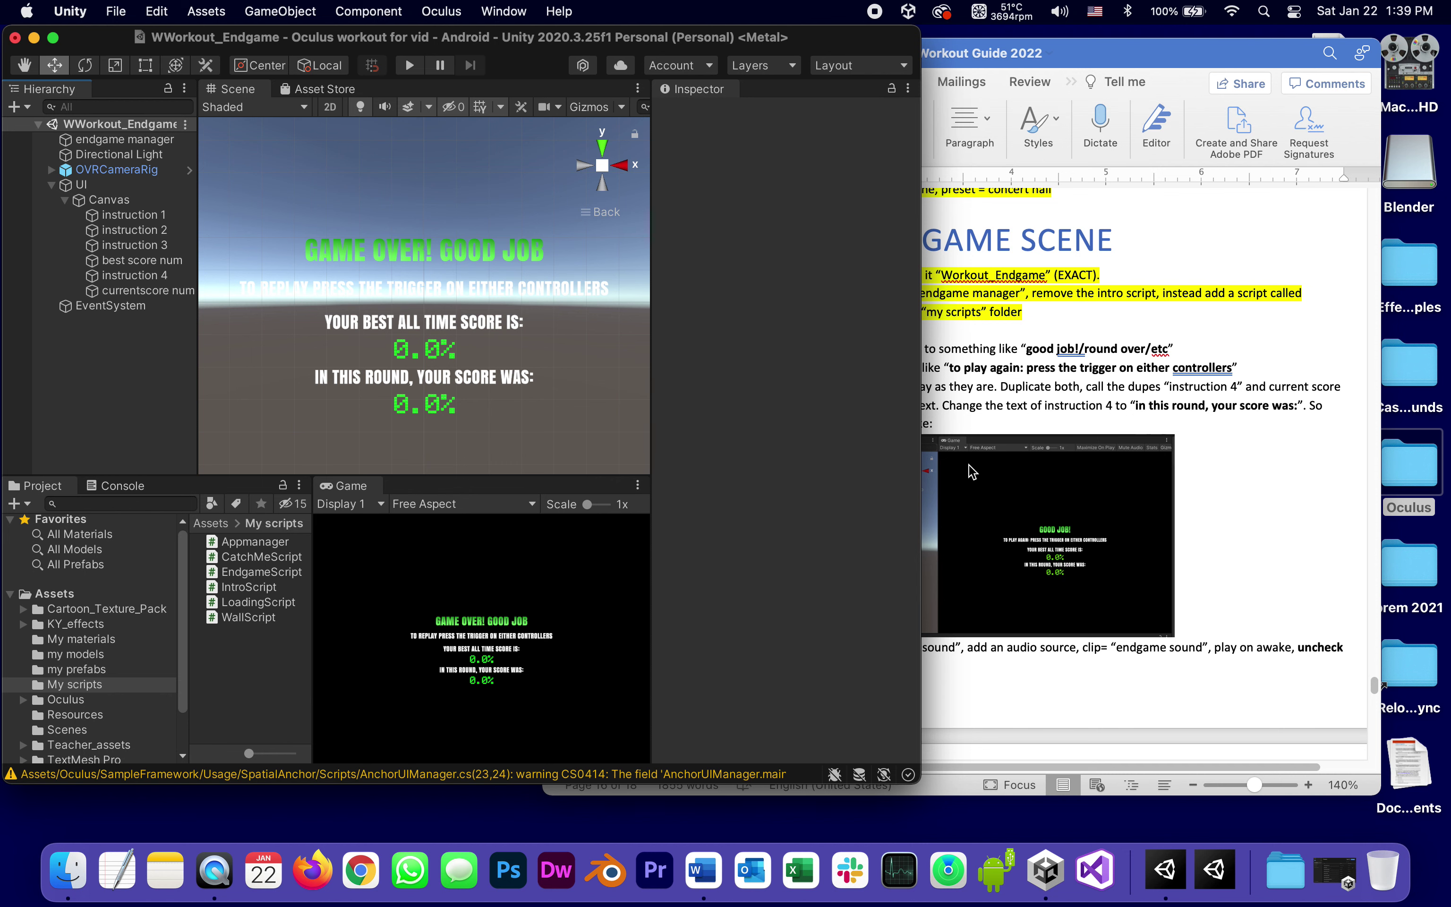
pyautogui.click(1280, 479)
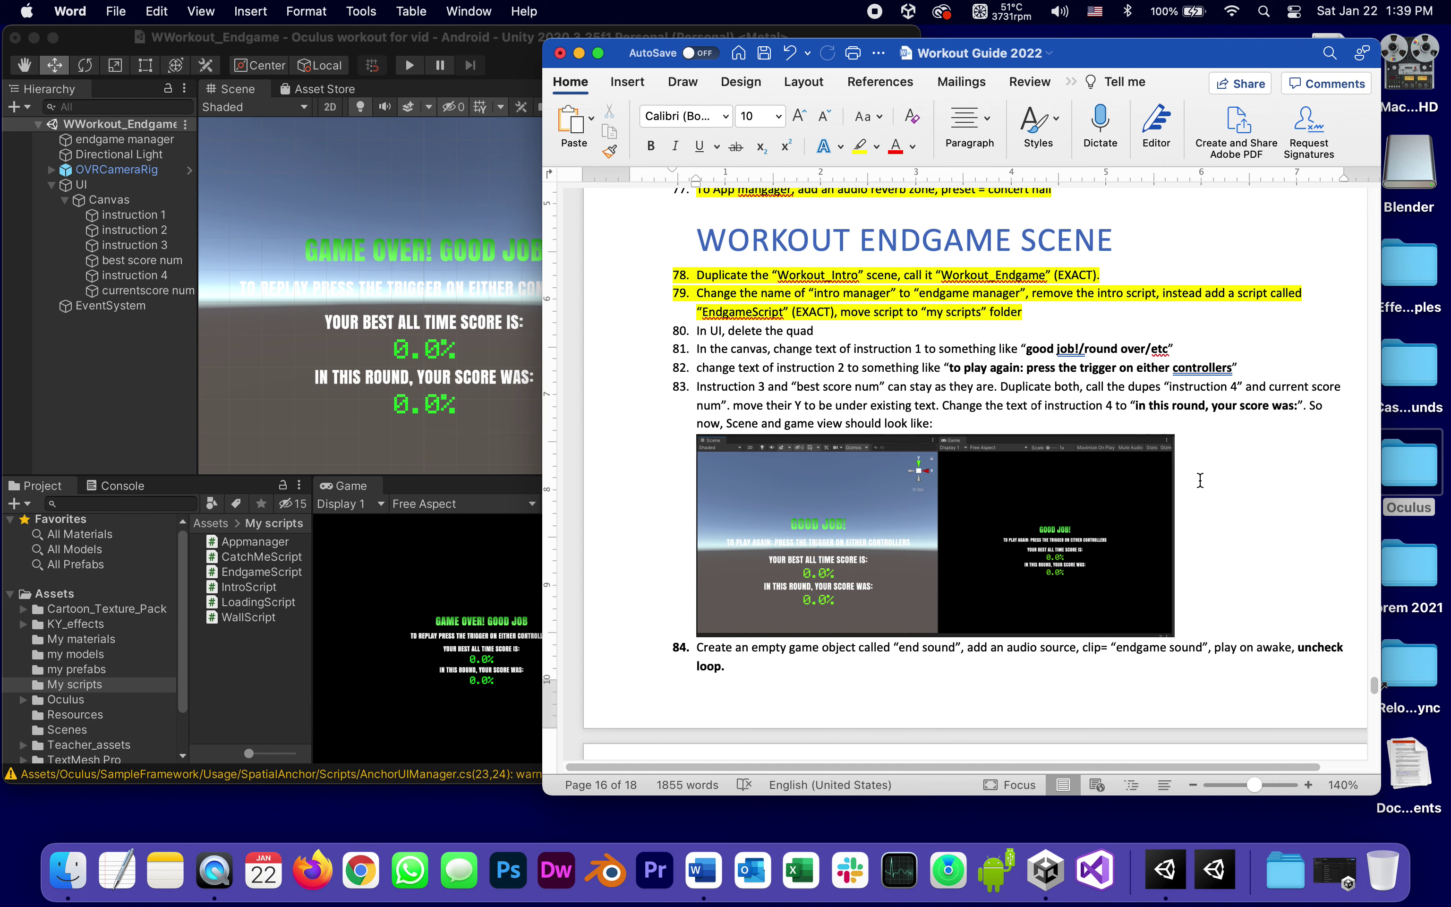
pyautogui.scroll(-3, 1200, 480)
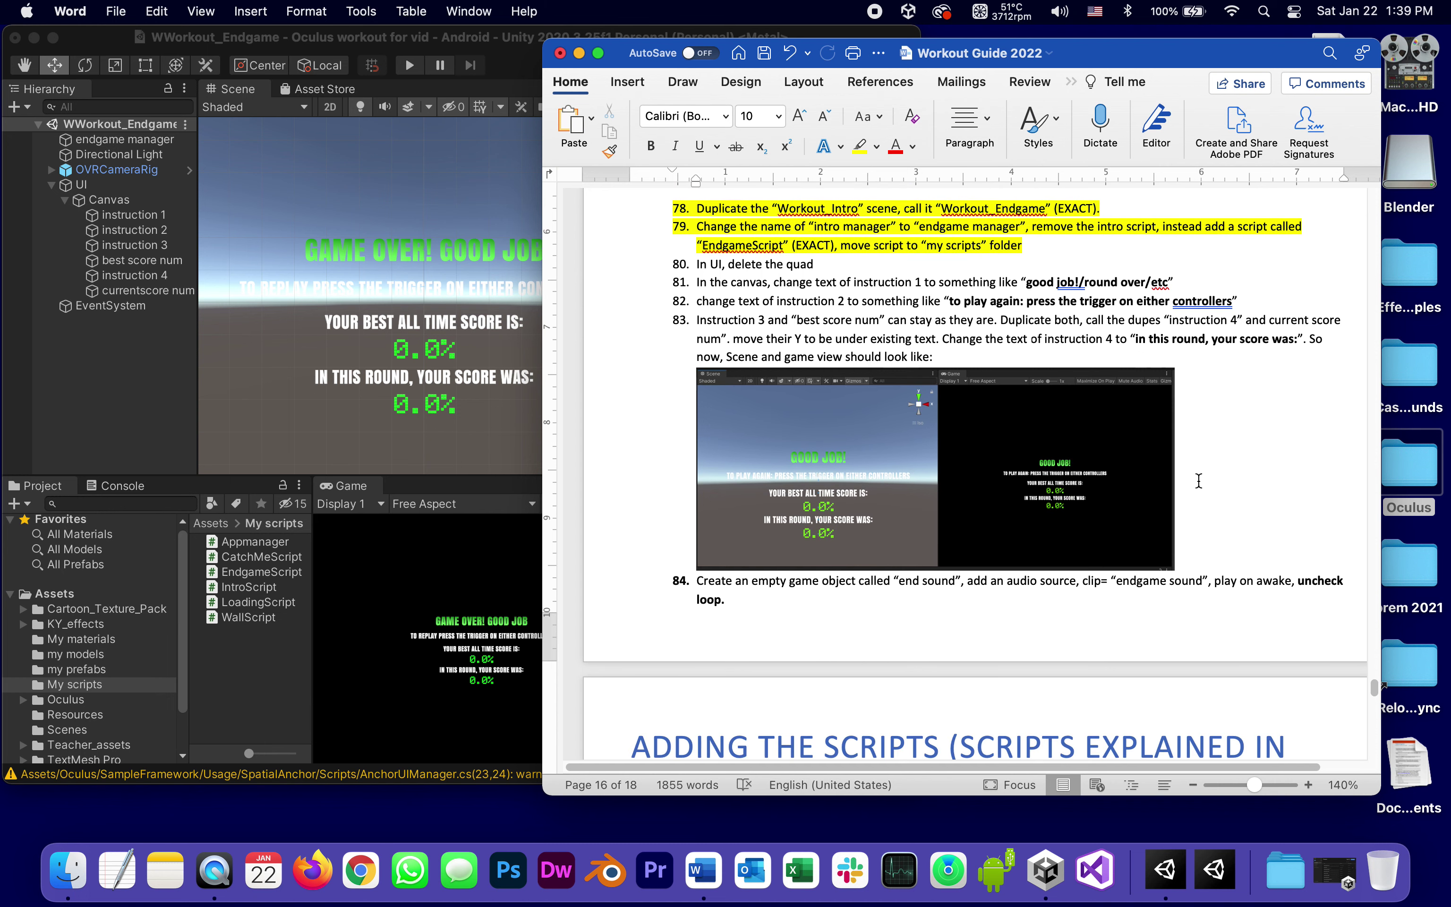
pyautogui.scroll(-2, 1199, 481)
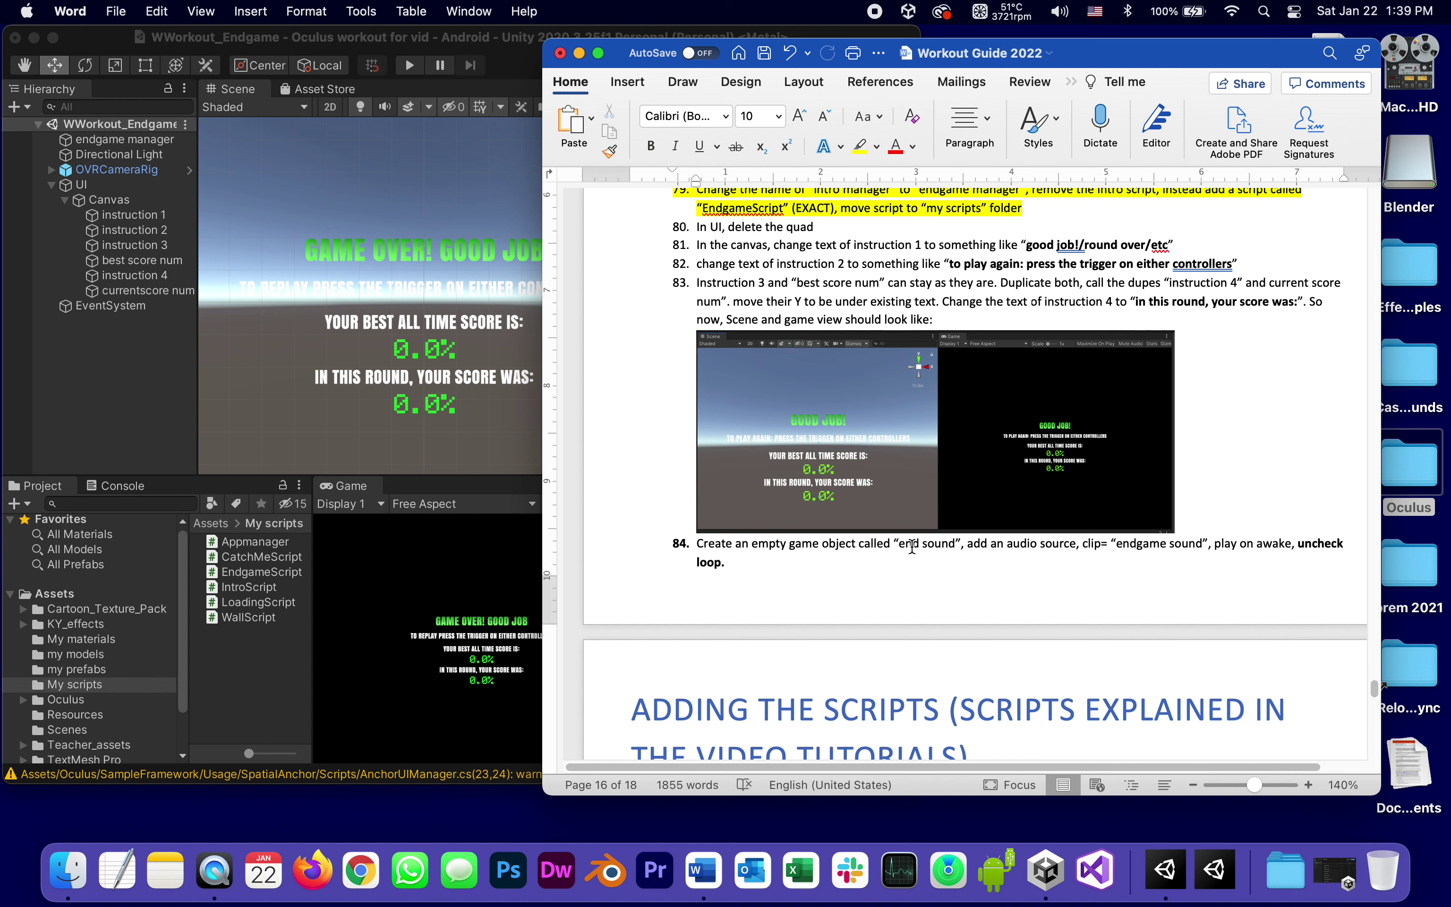
pyautogui.click(896, 570)
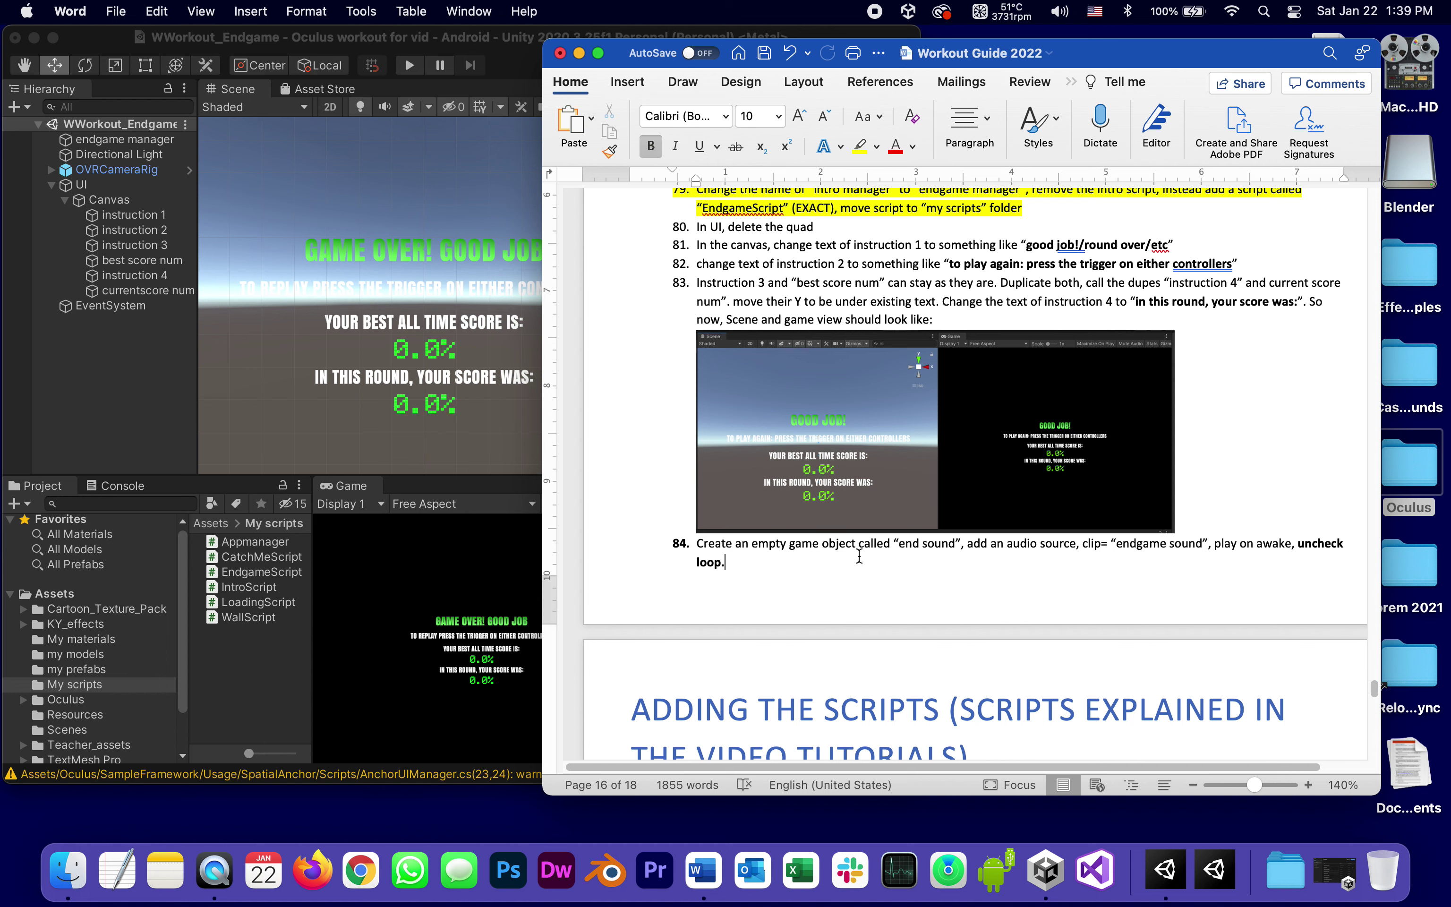
pyautogui.click(94, 145)
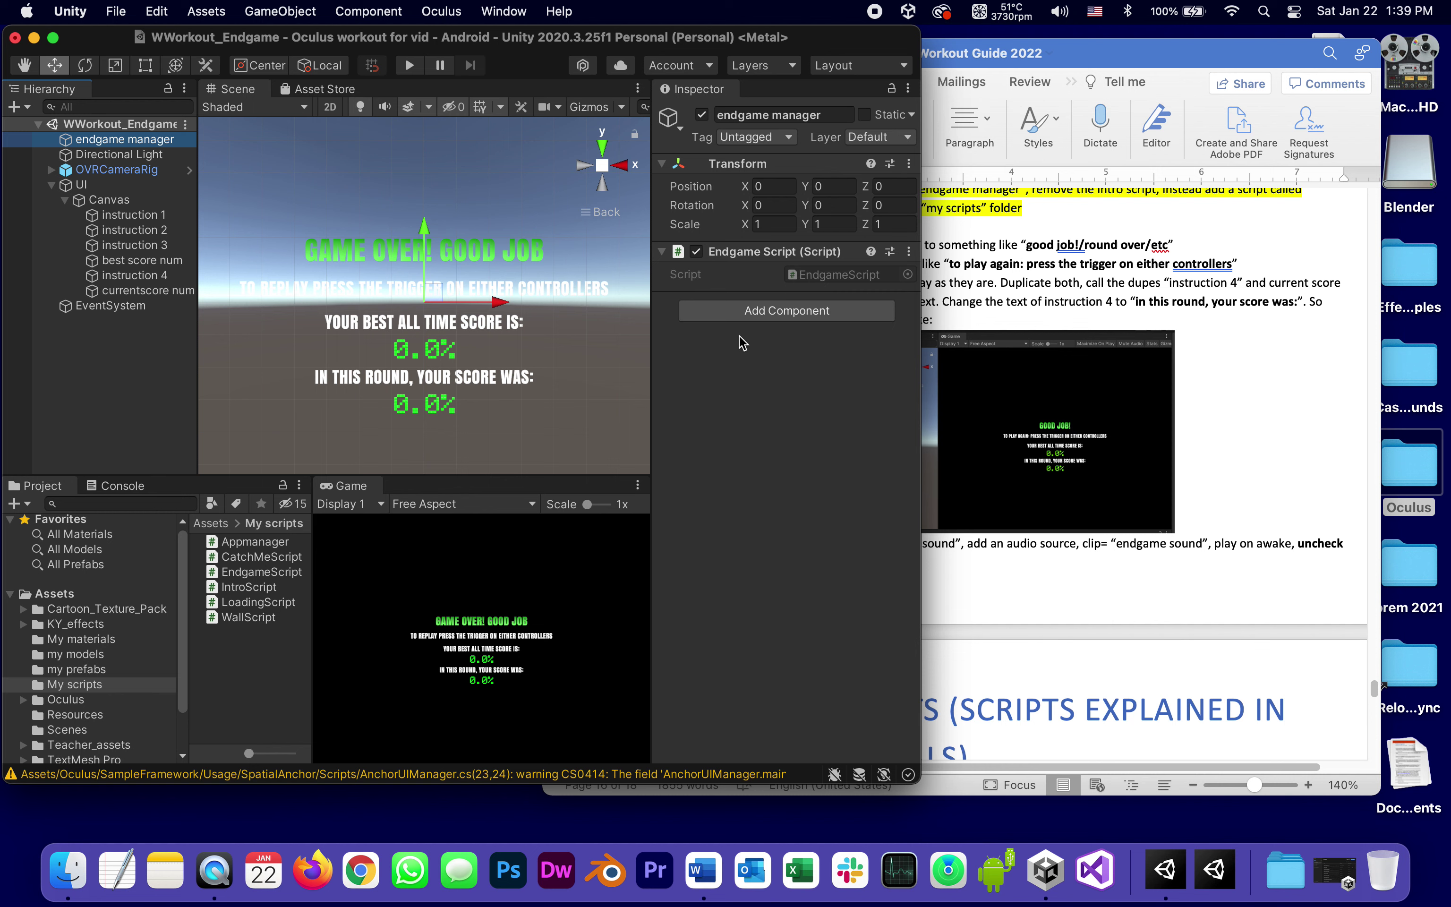
pyautogui.click(1204, 575)
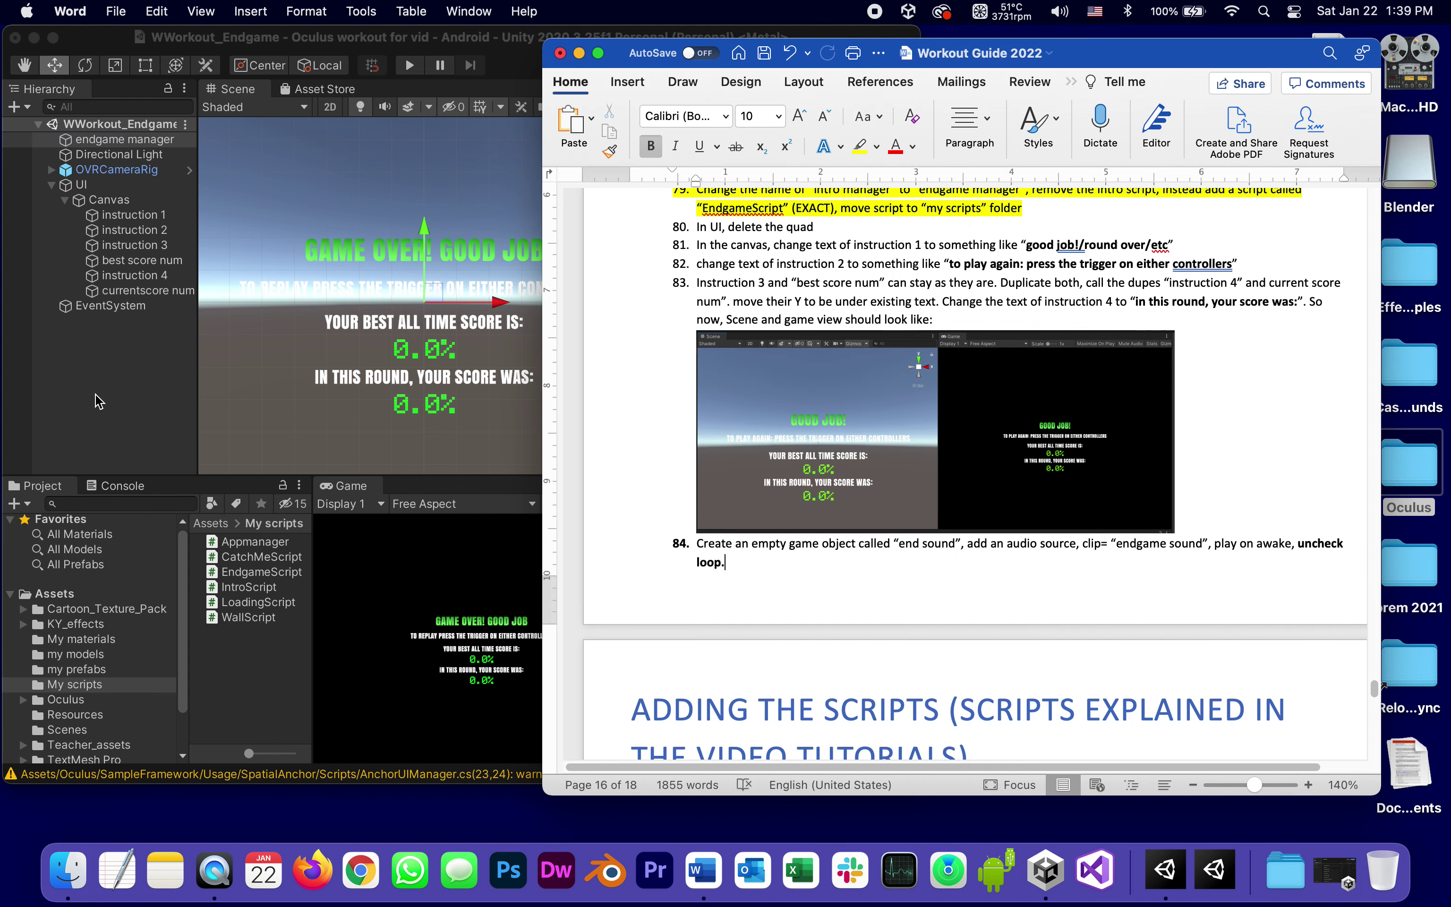
pyautogui.click(76, 372)
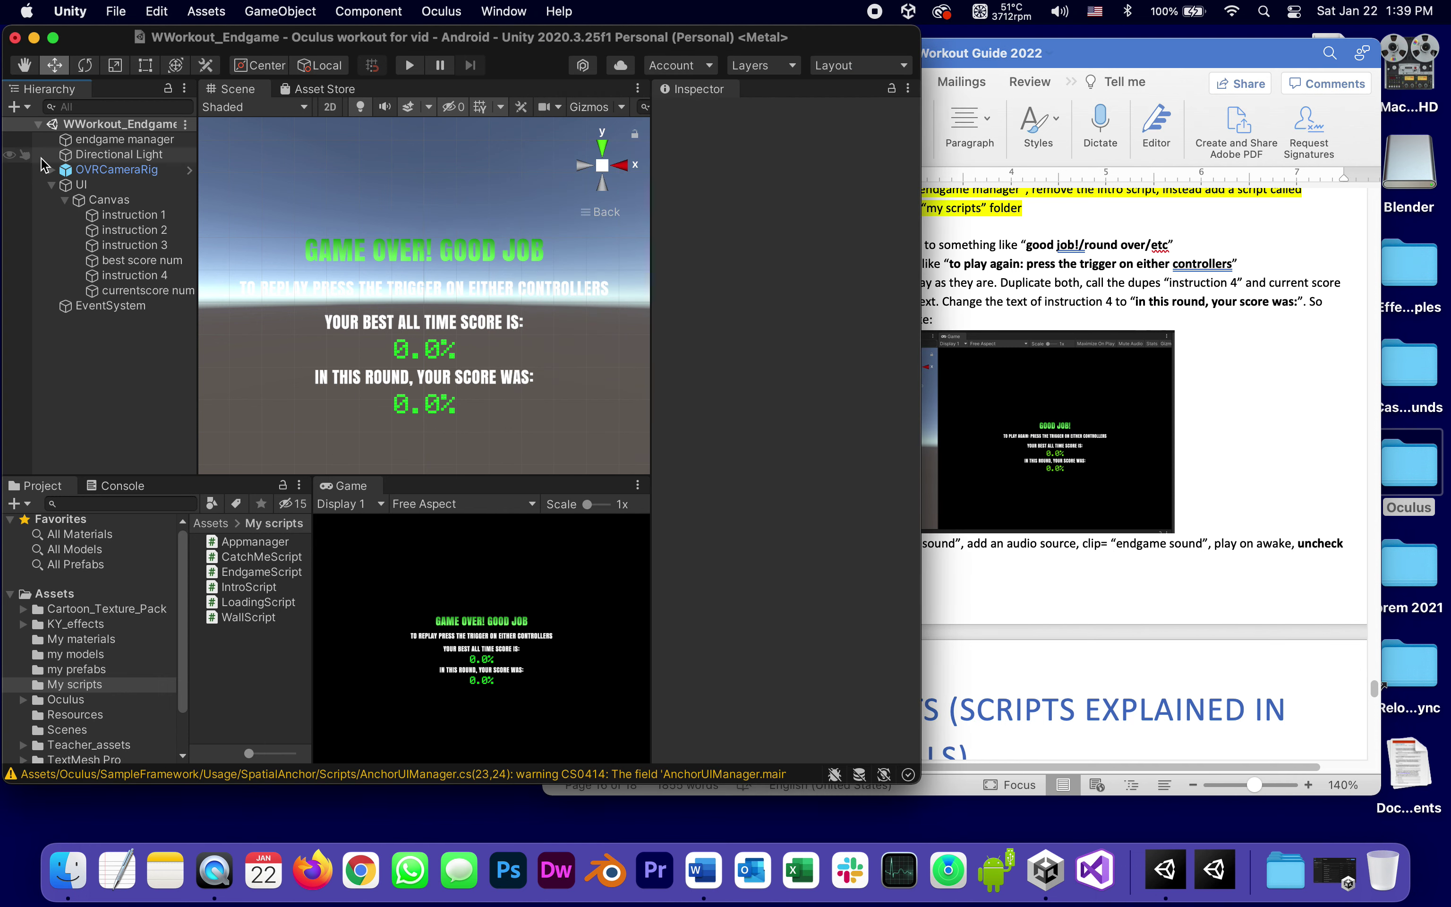
# Collapse the UI group and create an empty object named 'end game sound'
pyautogui.click(51, 184)
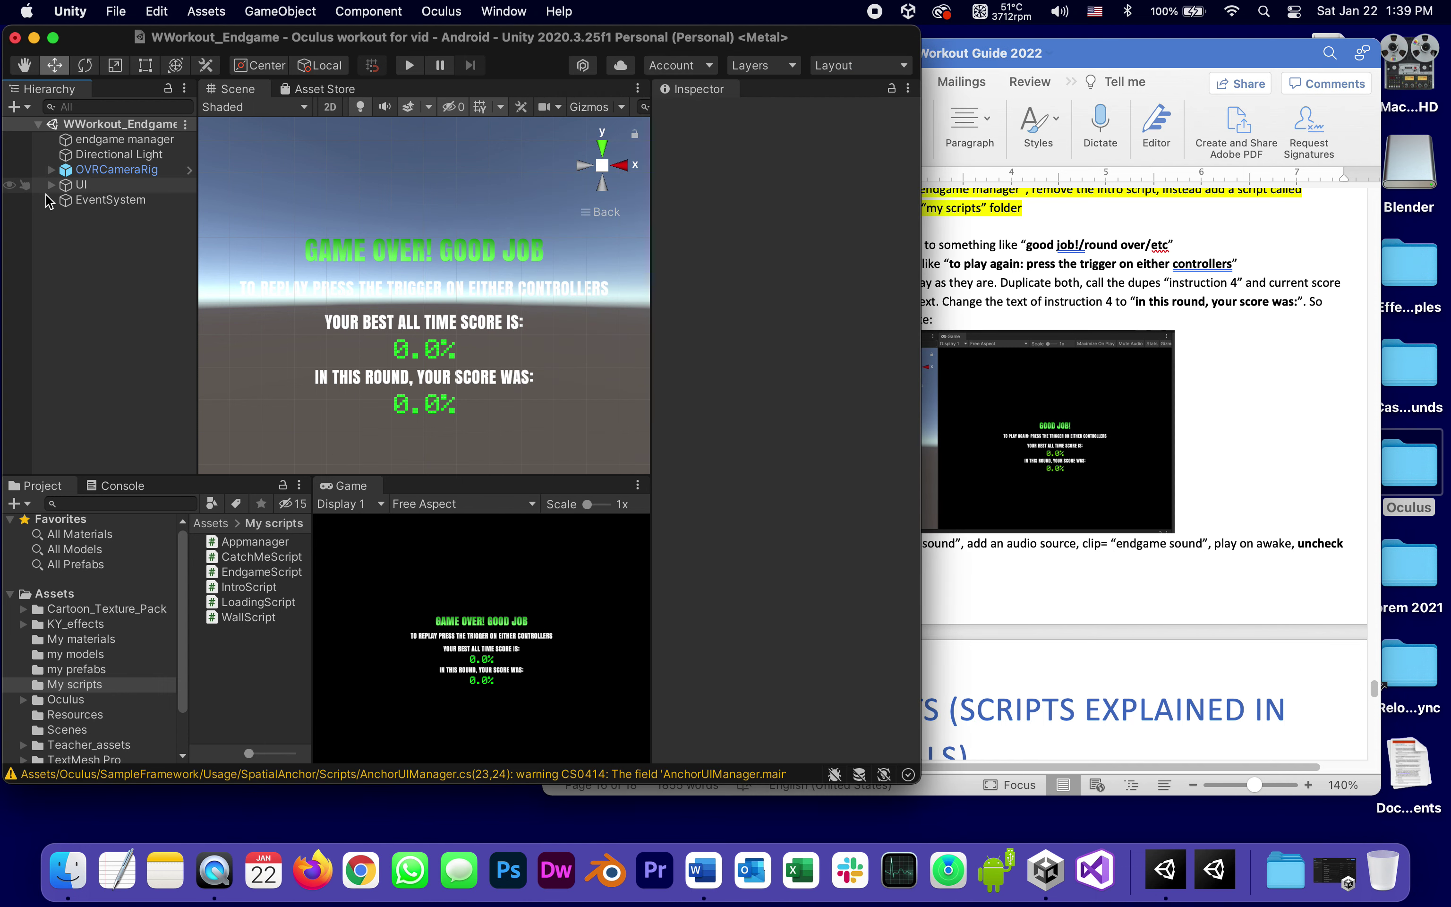
pyautogui.rightClick(60, 312)
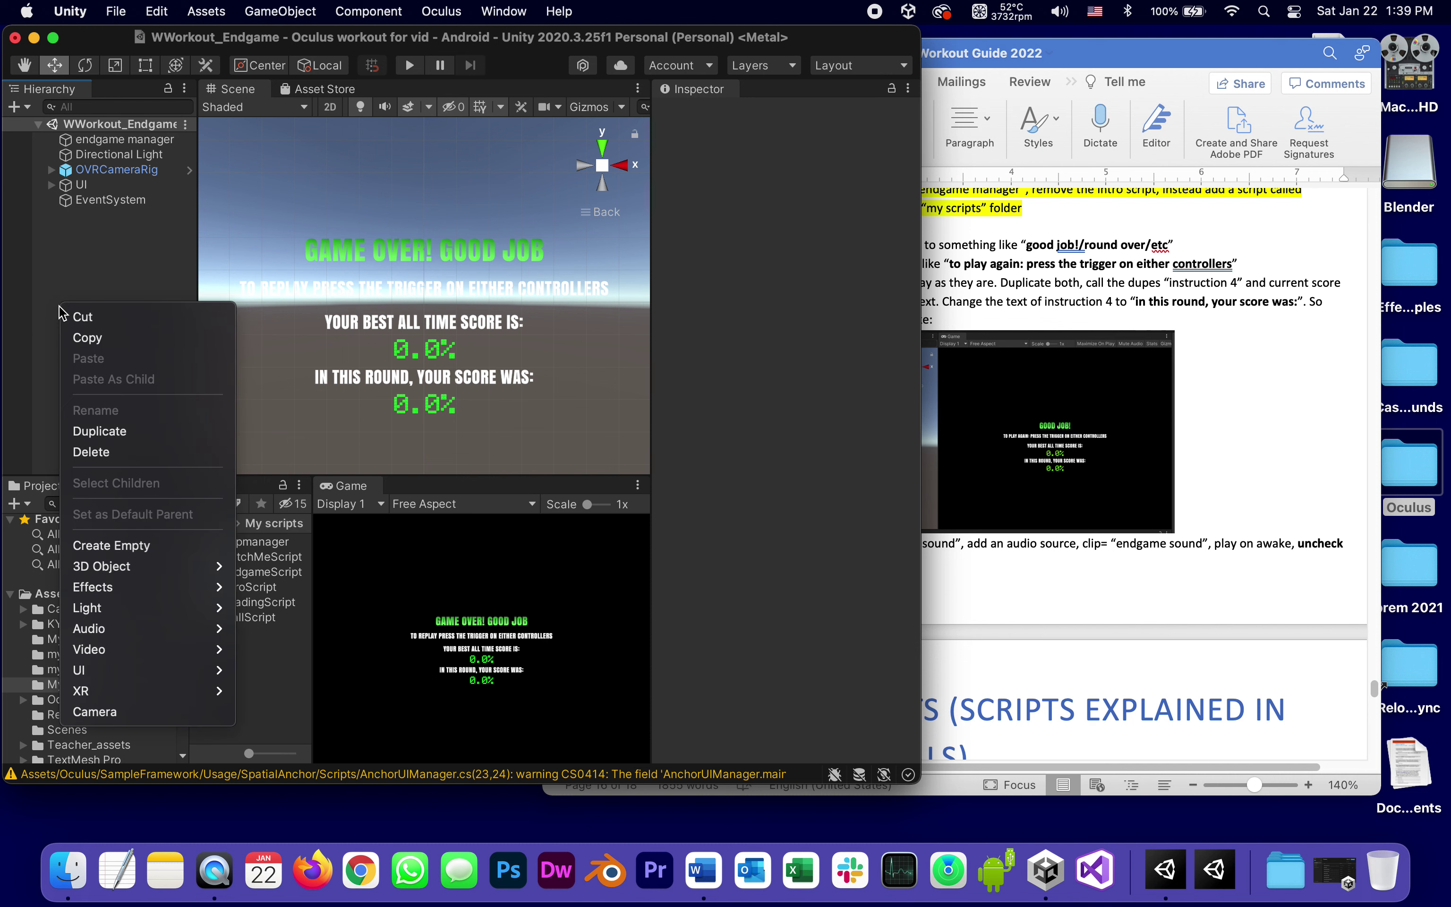
pyautogui.click(111, 545)
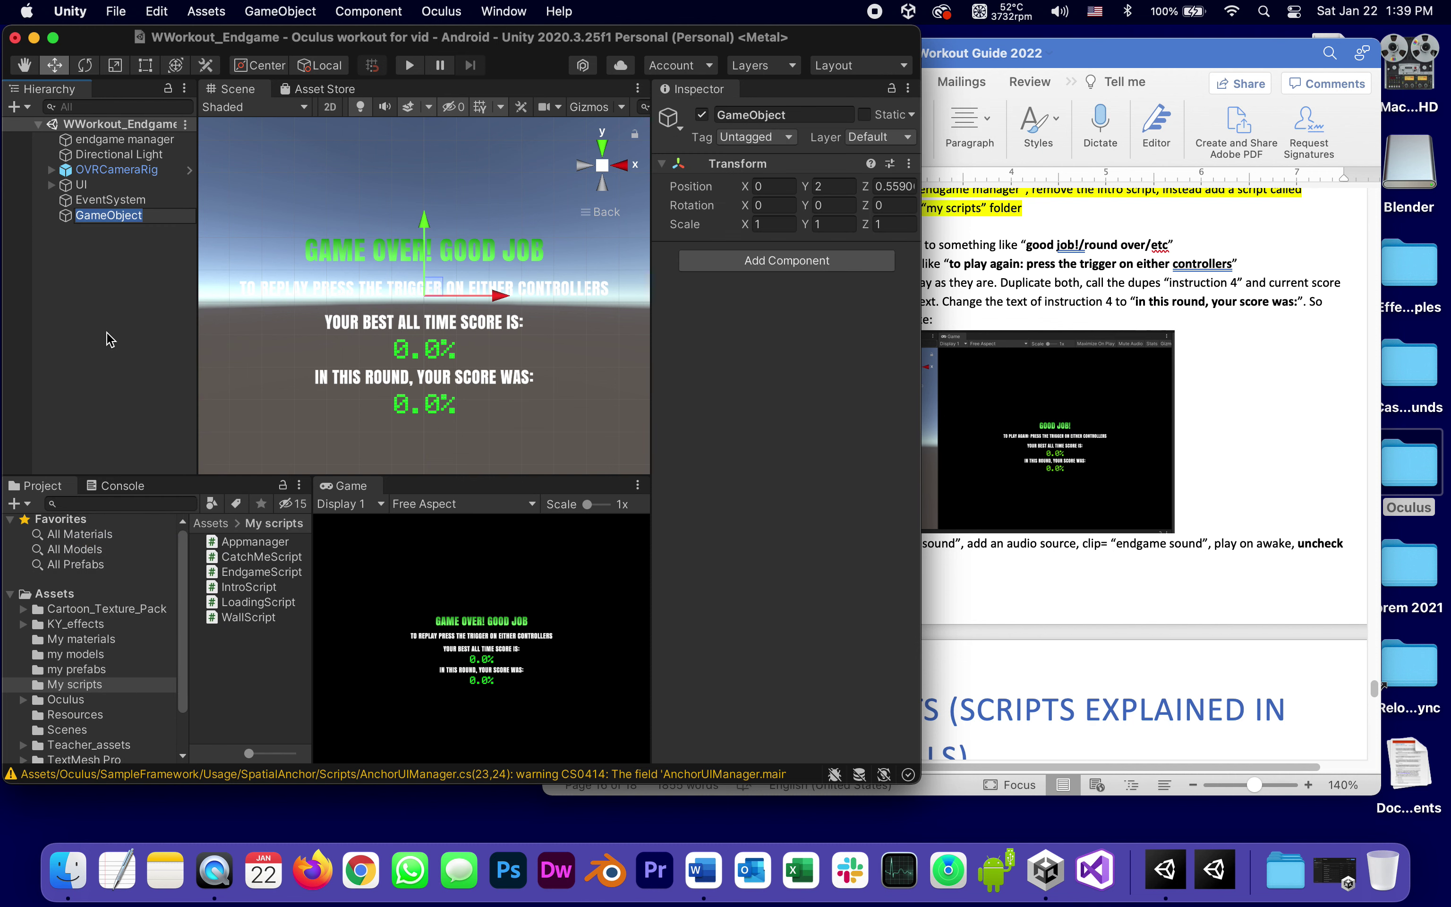
pyautogui.write('end game s')
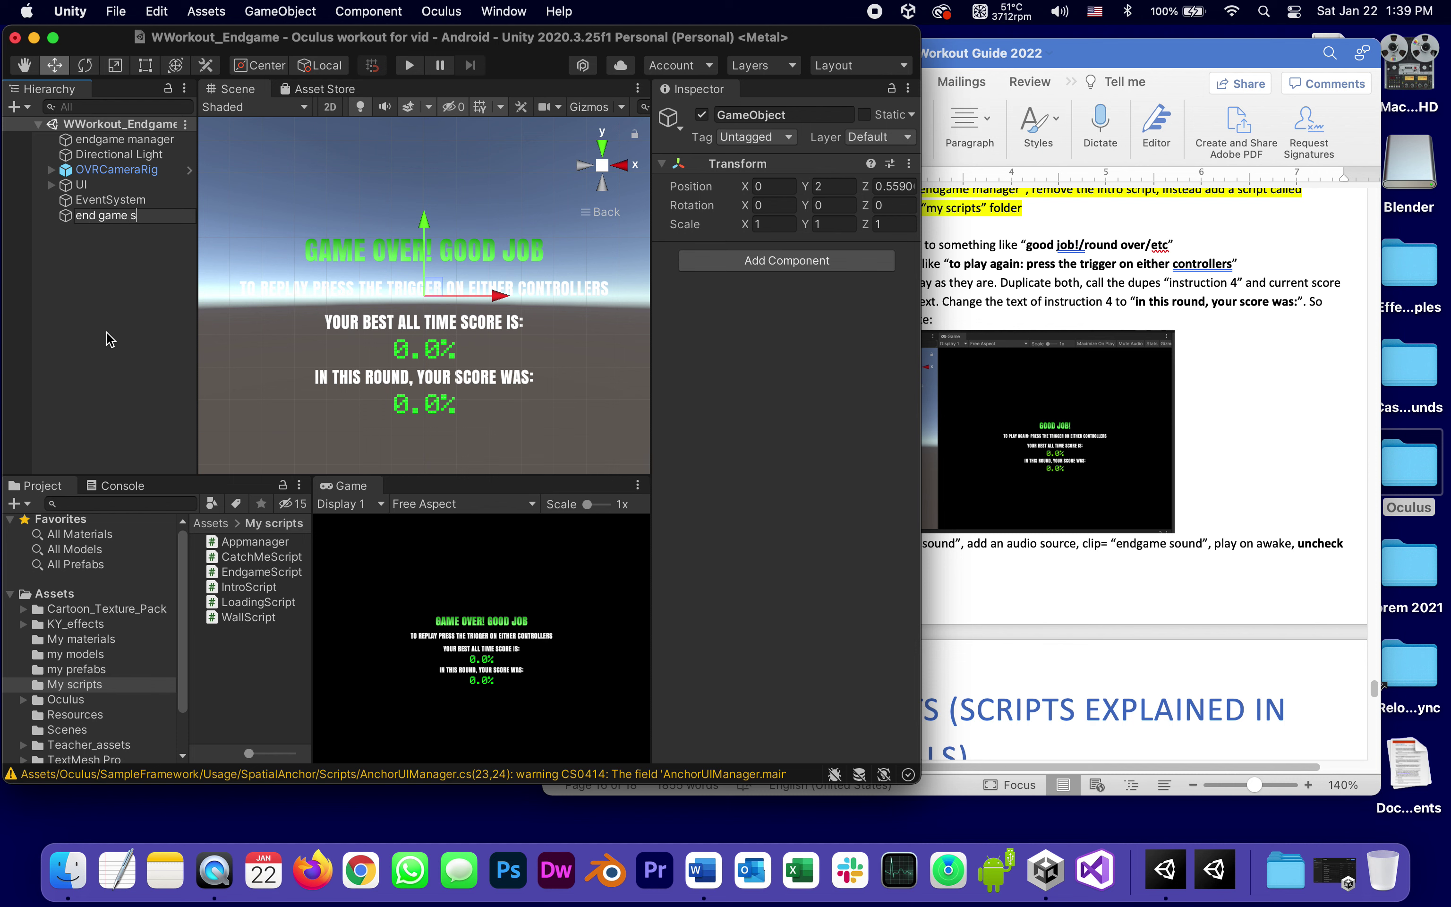
pyautogui.write('ound')
pyautogui.press('Return')
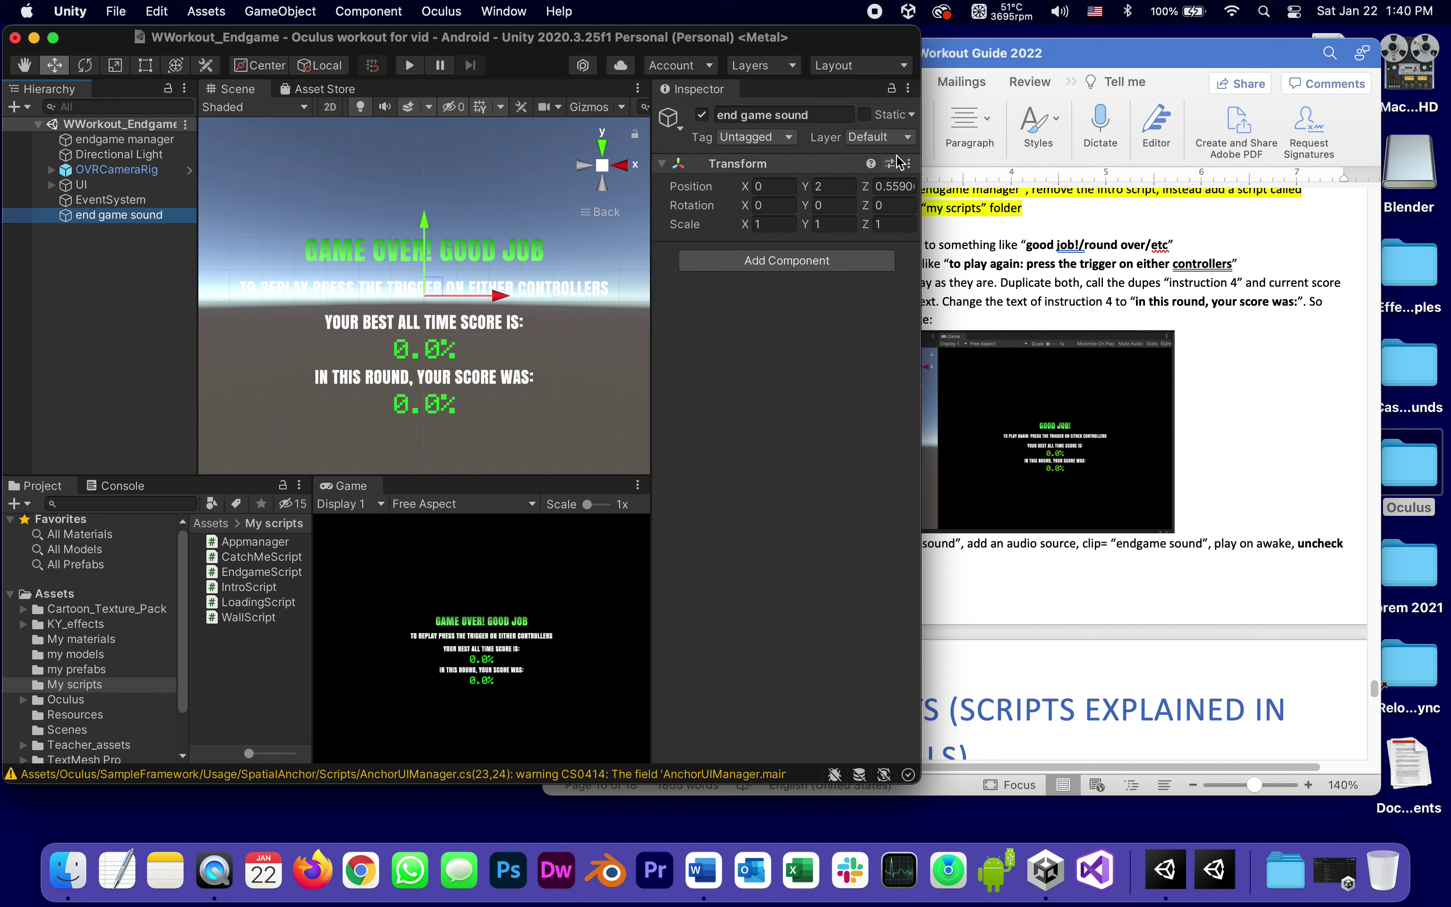
# Reset end game sound's Transform to the origin and add an Audio Source
pyautogui.click(909, 163)
pyautogui.click(922, 183)
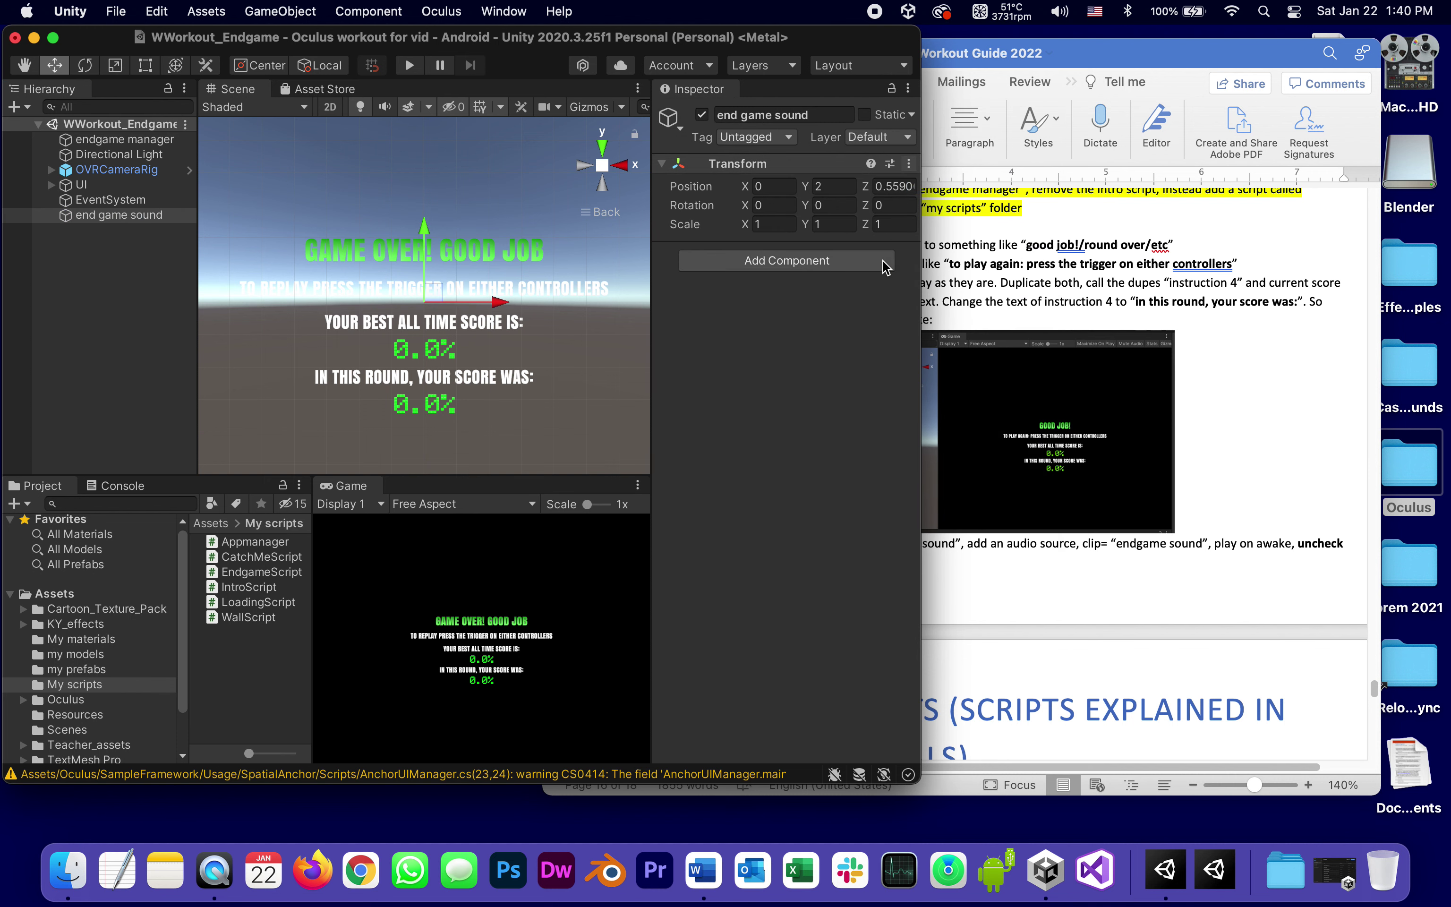
pyautogui.click(851, 265)
pyautogui.write('Au')
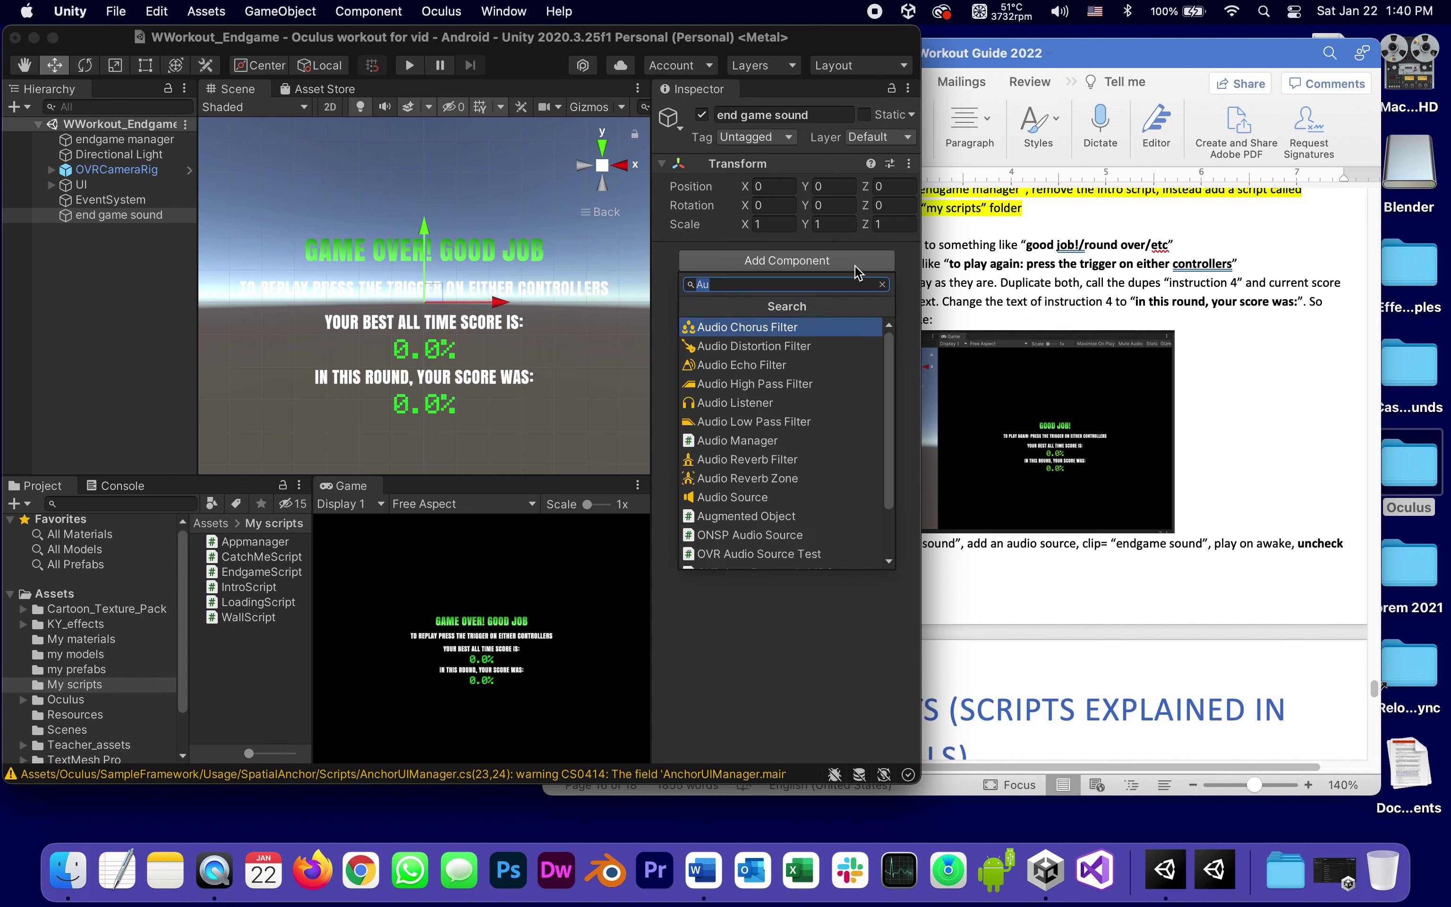
pyautogui.click(717, 497)
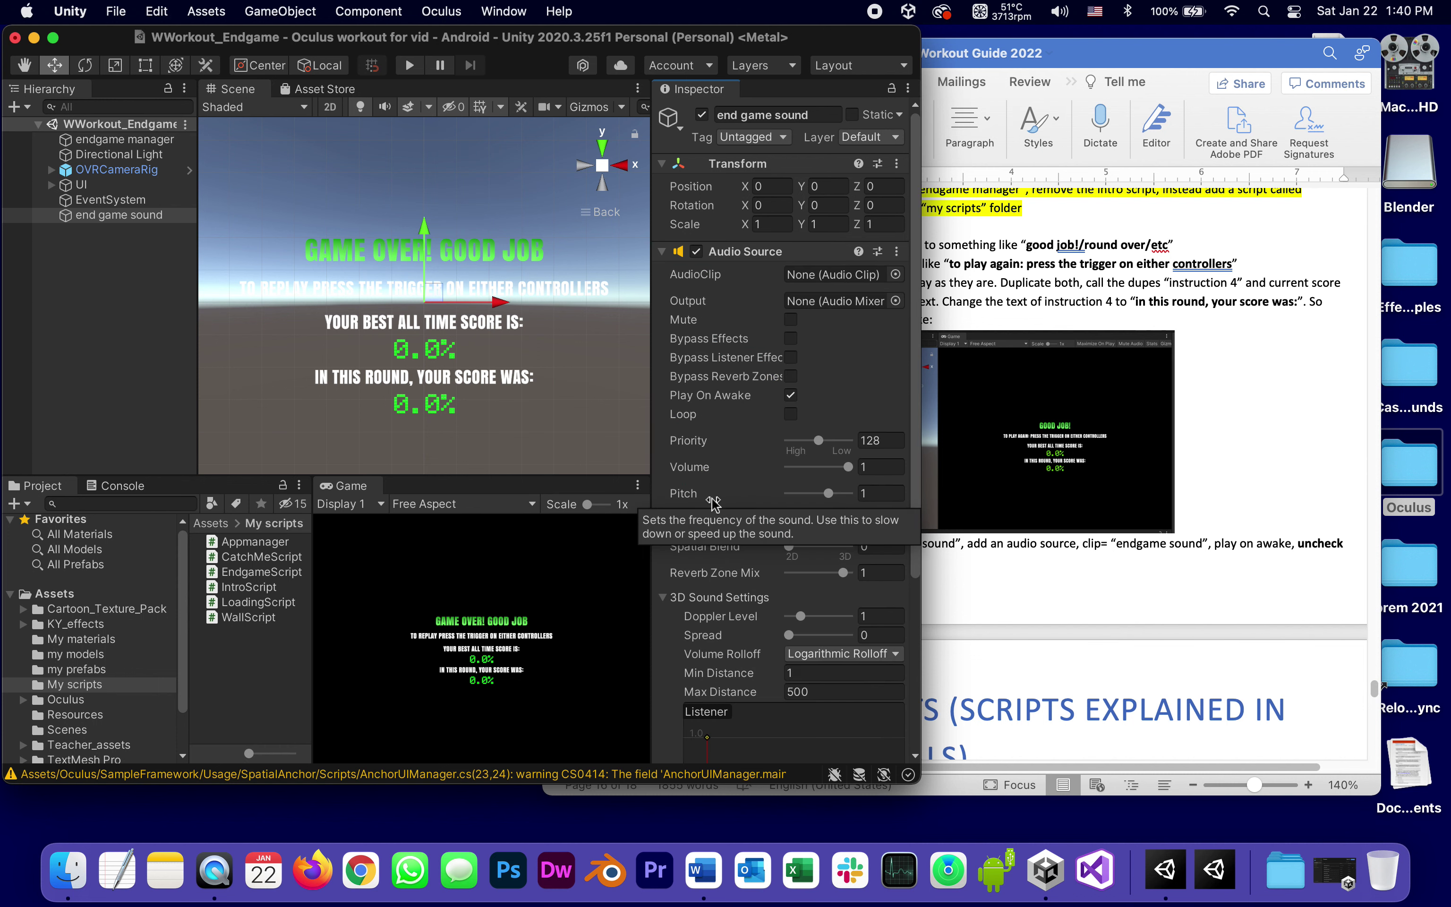
# Reselect end game sound and open its Audio Source clip picker
pyautogui.click(1168, 575)
pyautogui.click(82, 227)
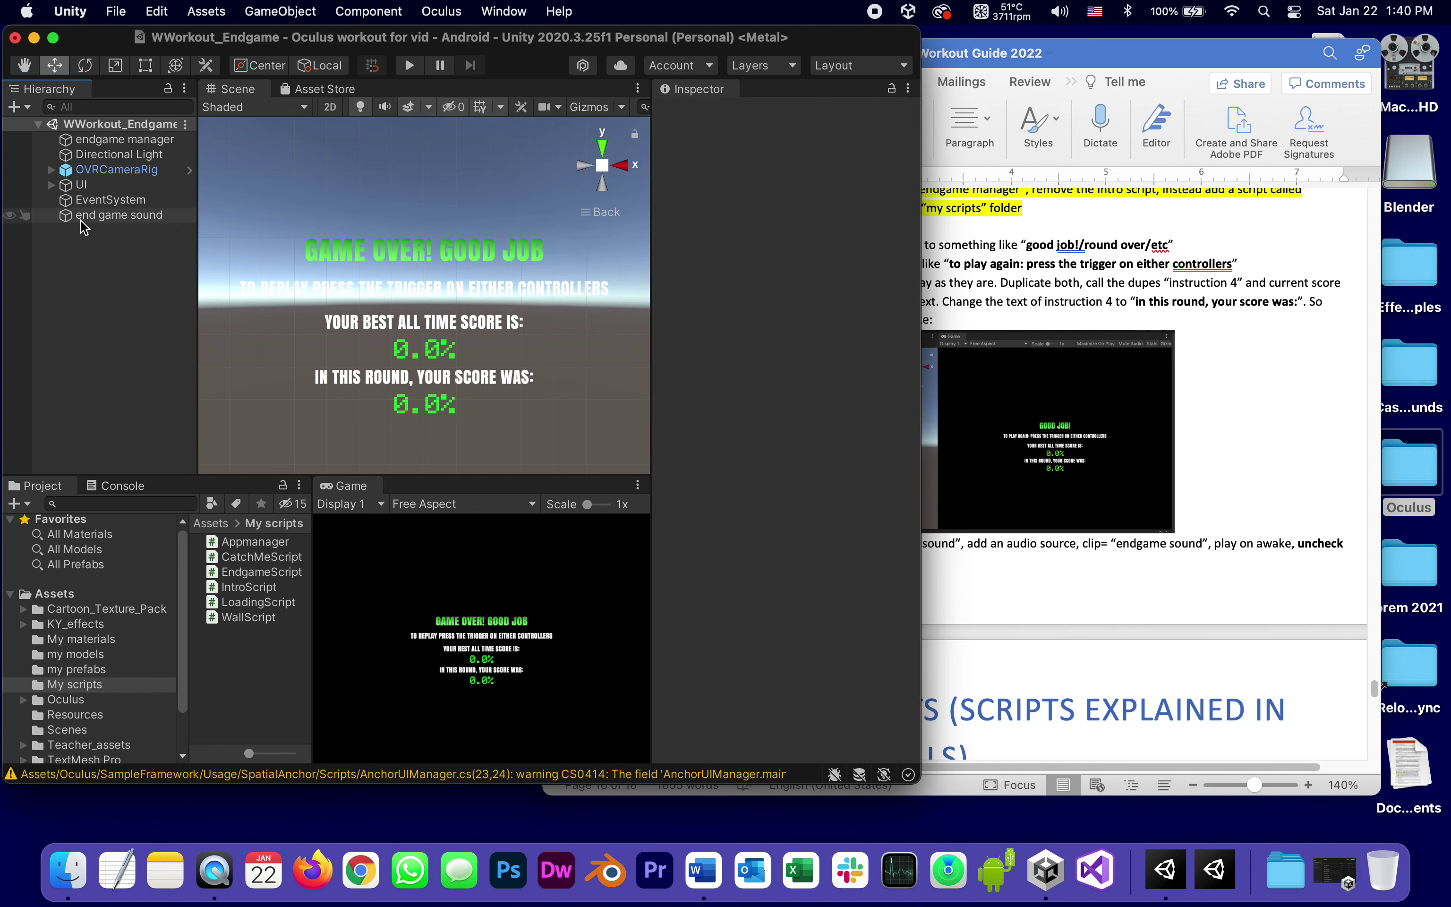
pyautogui.click(82, 218)
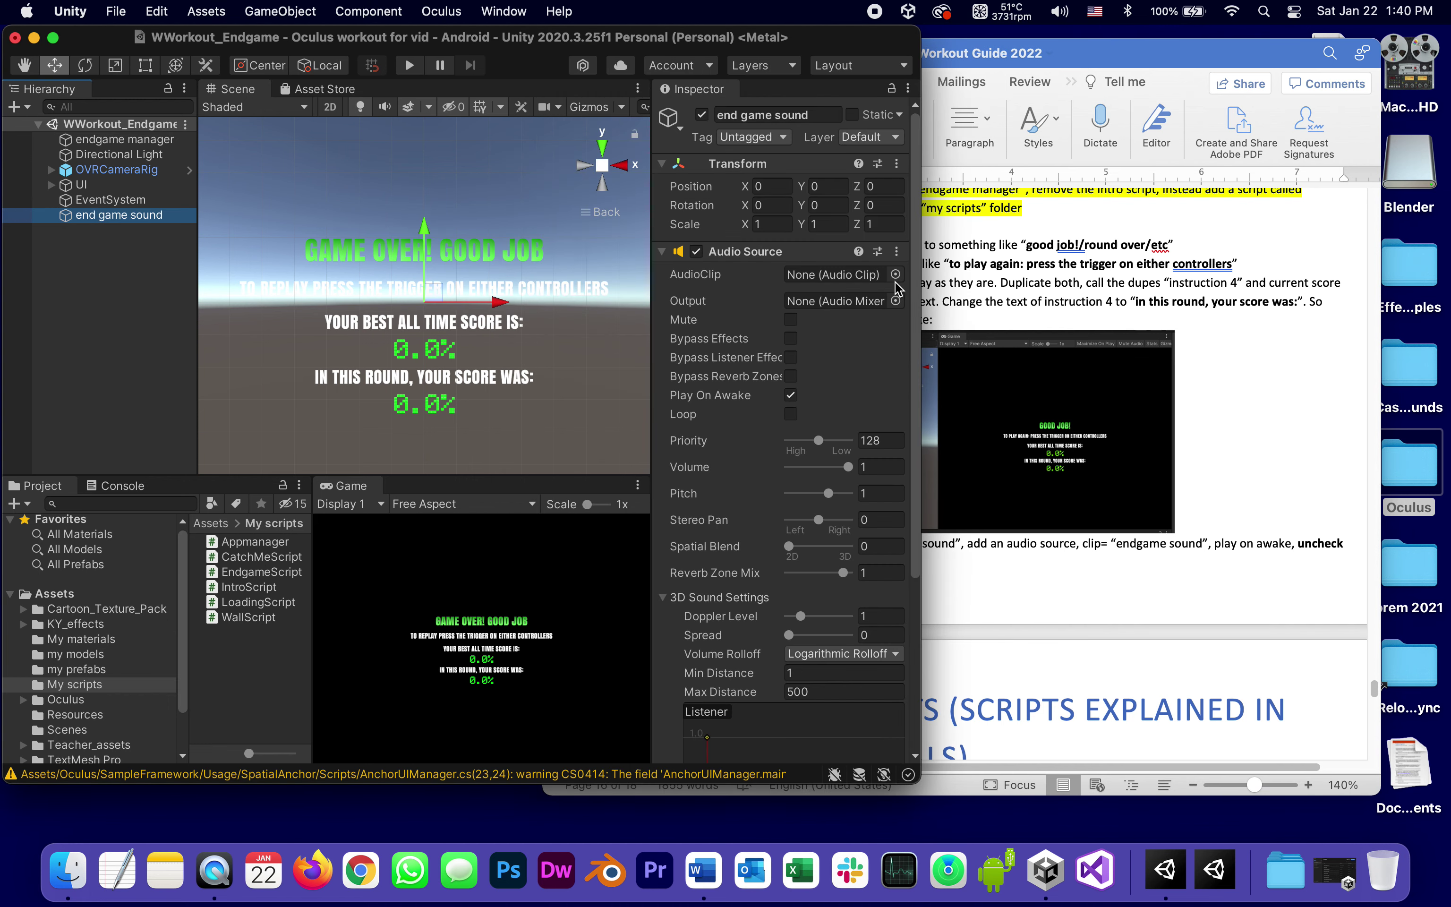
pyautogui.click(895, 273)
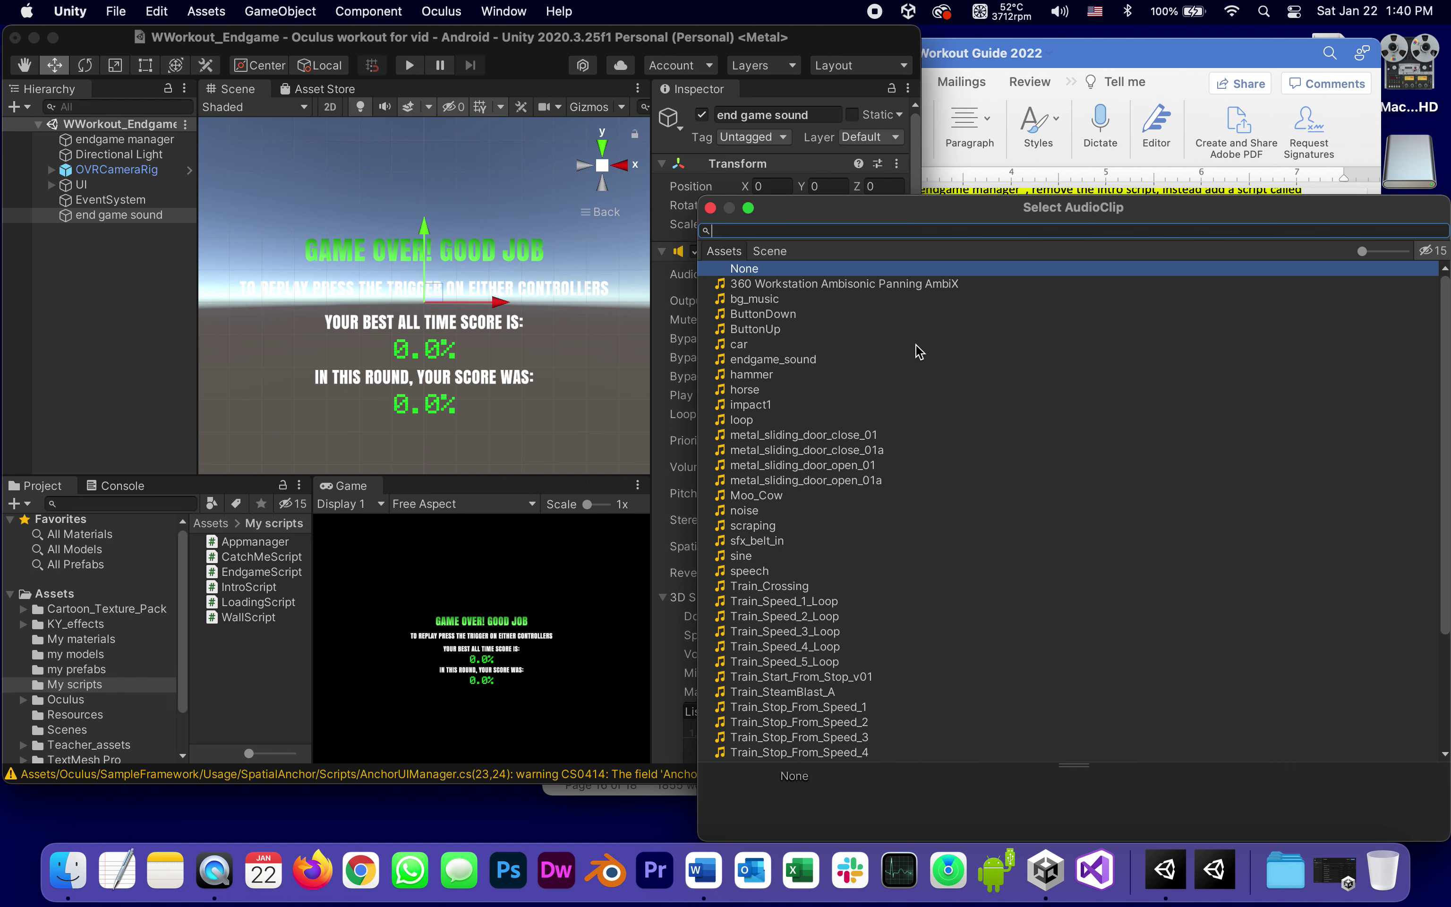
# Assign endgame_sound as the Audio Source clip, then reselect end game sound
pyautogui.click(797, 358)
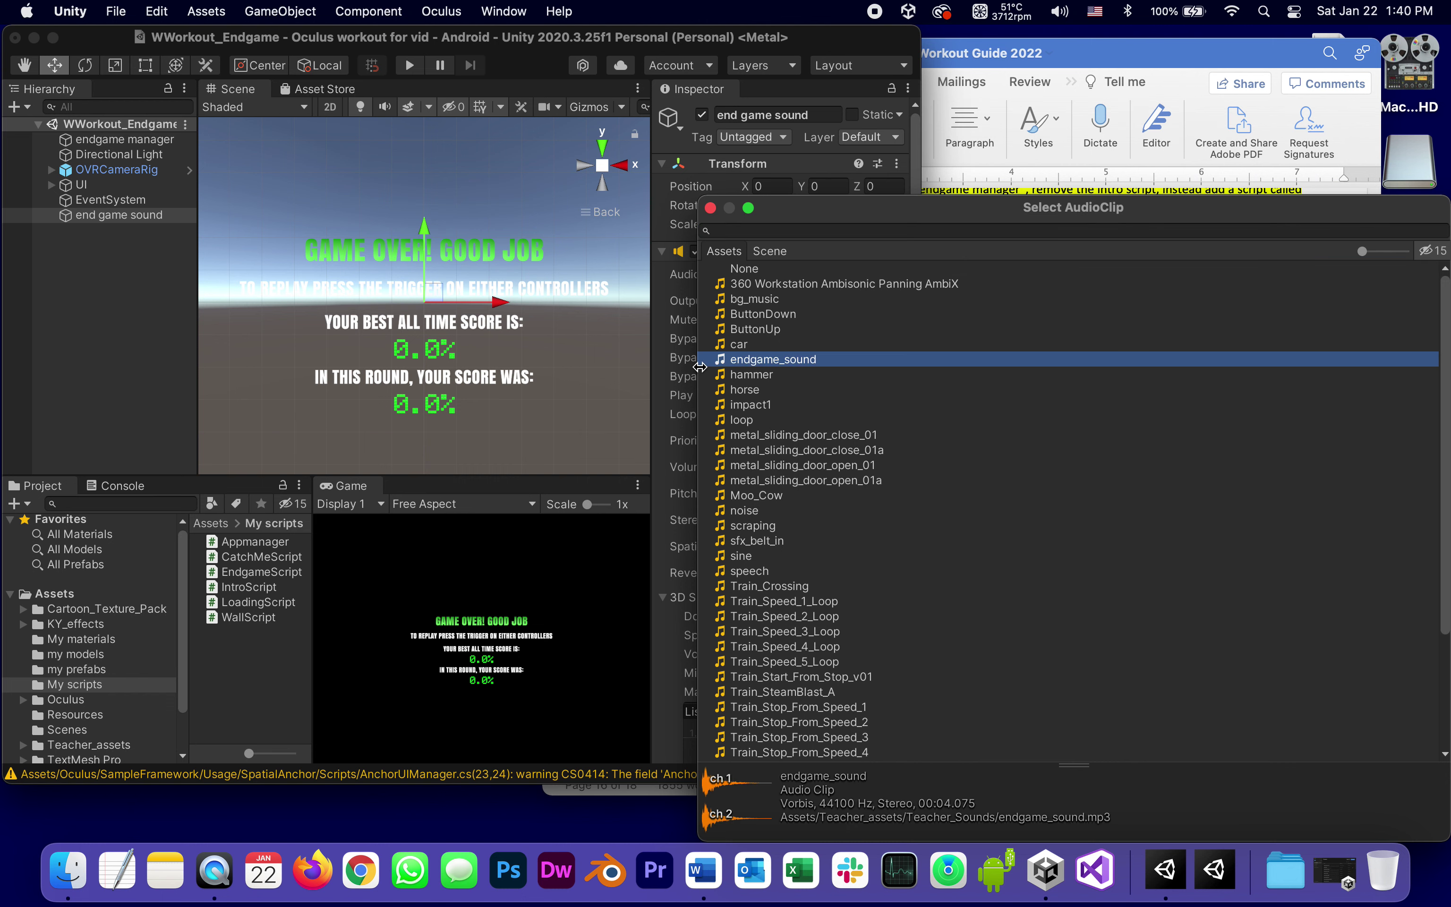
pyautogui.doubleClick(718, 359)
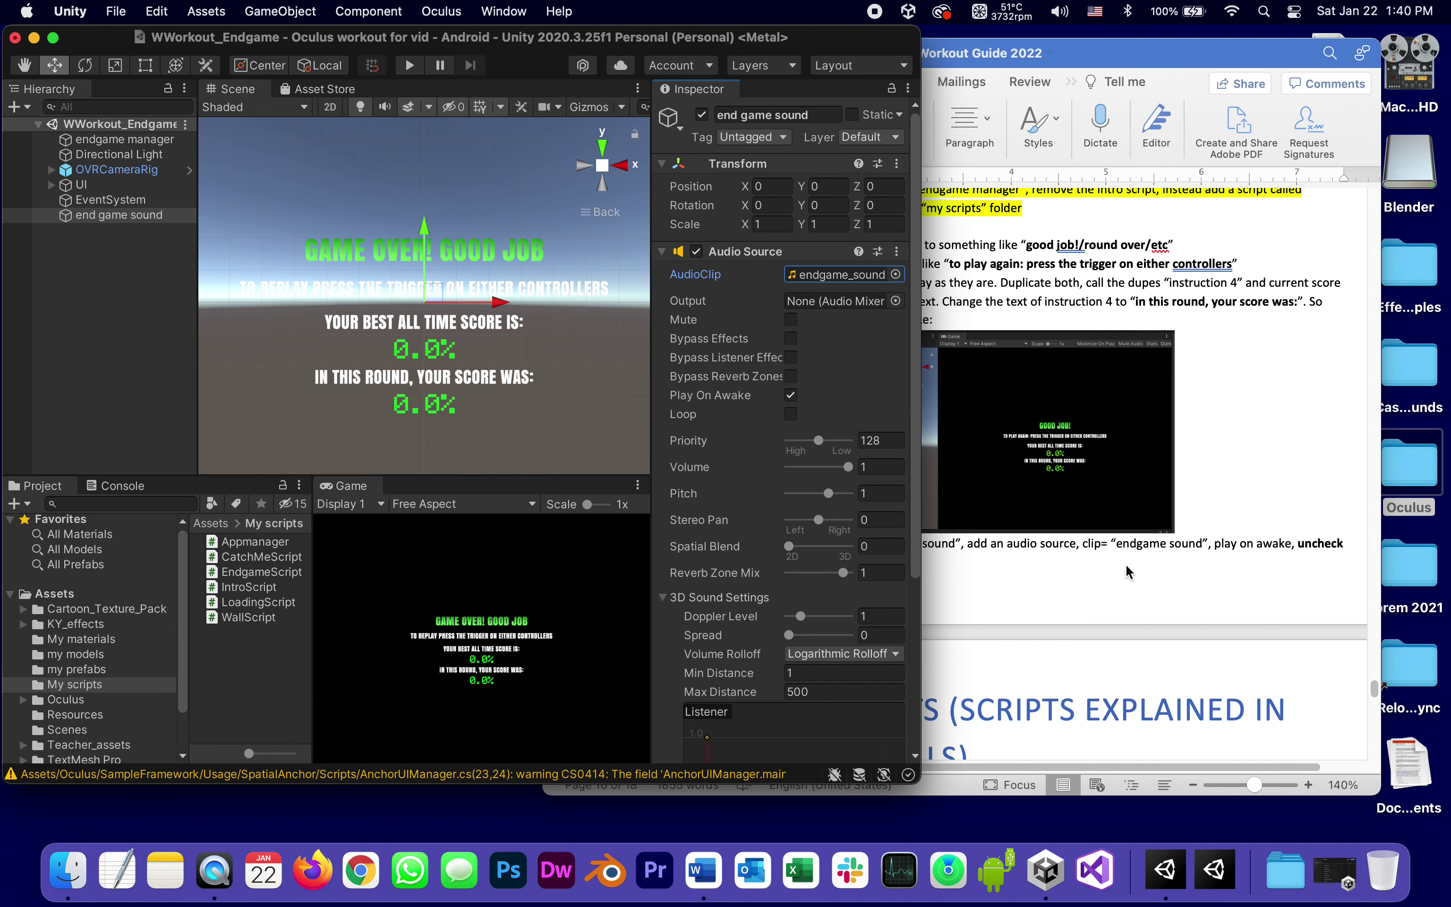
pyautogui.click(1286, 582)
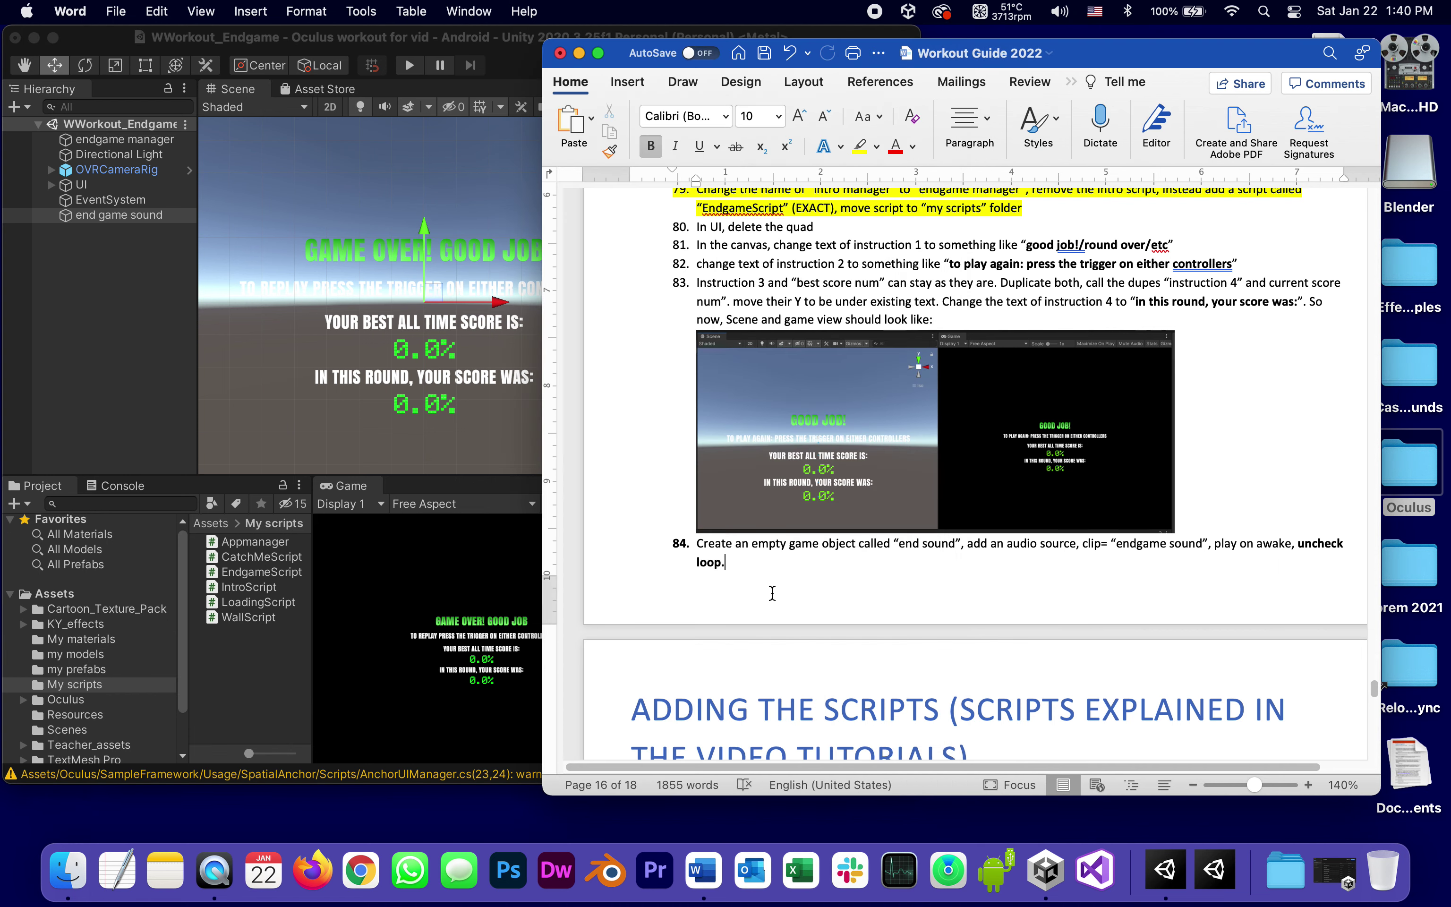
pyautogui.click(62, 306)
pyautogui.click(118, 215)
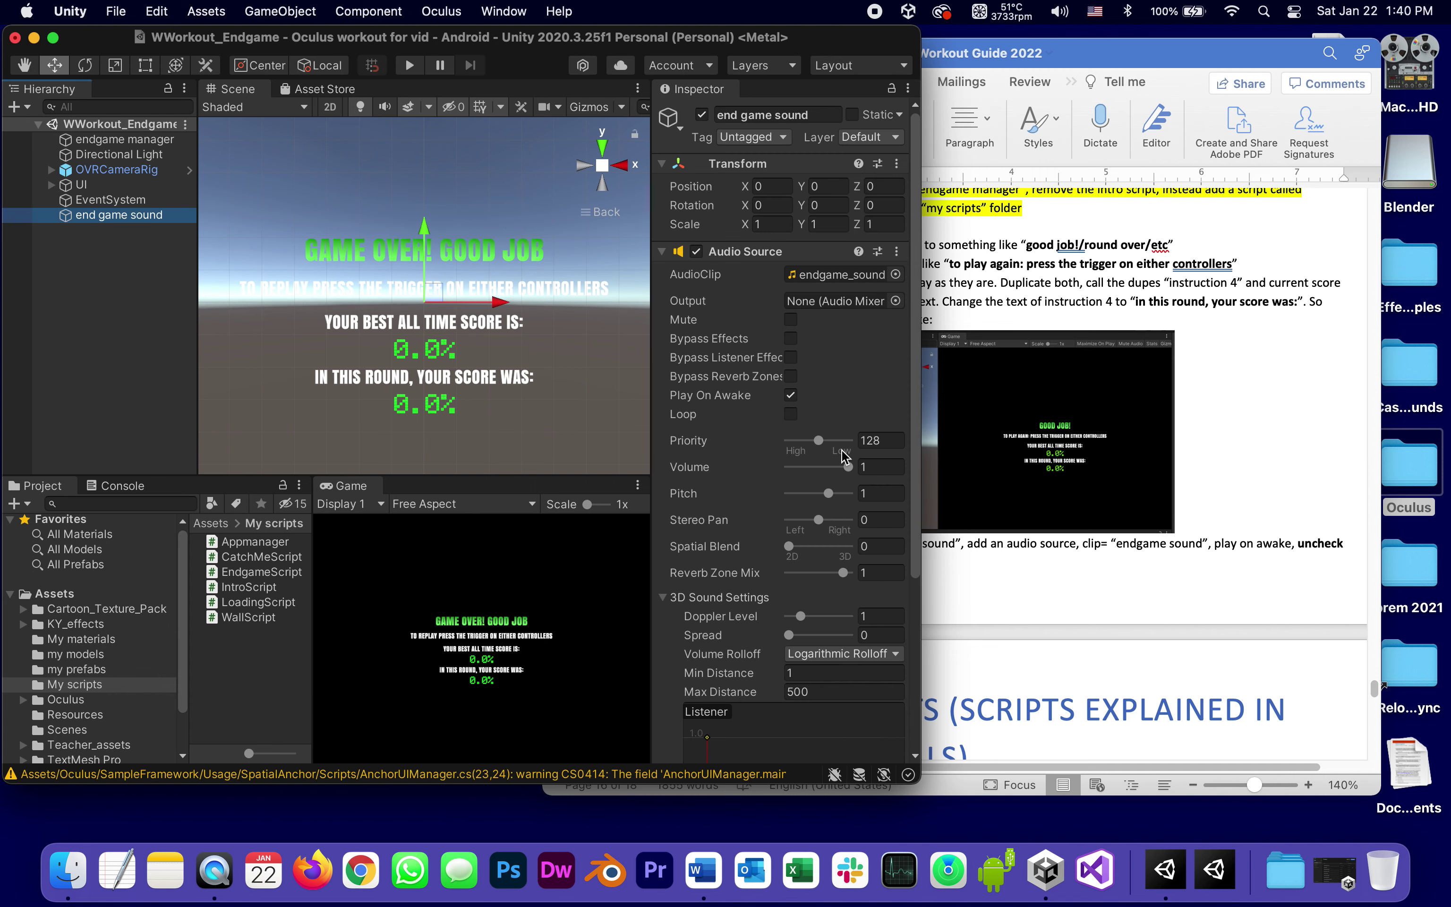
# Check the workout guide and select the Teacher_assets folder in the Project window
pyautogui.click(1221, 586)
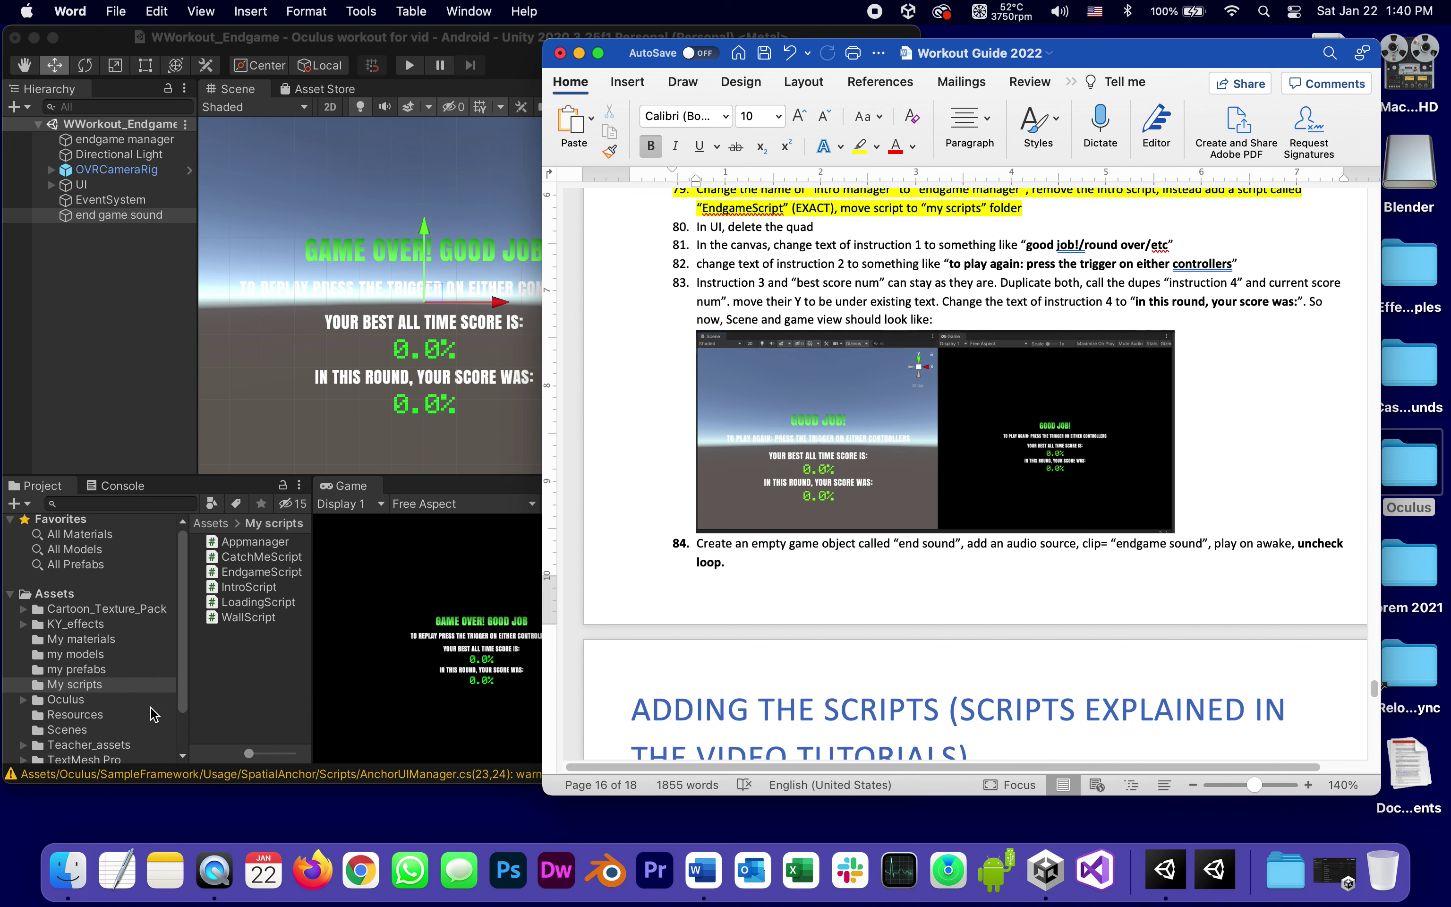
pyautogui.scroll(-1, 153, 720)
pyautogui.click(126, 733)
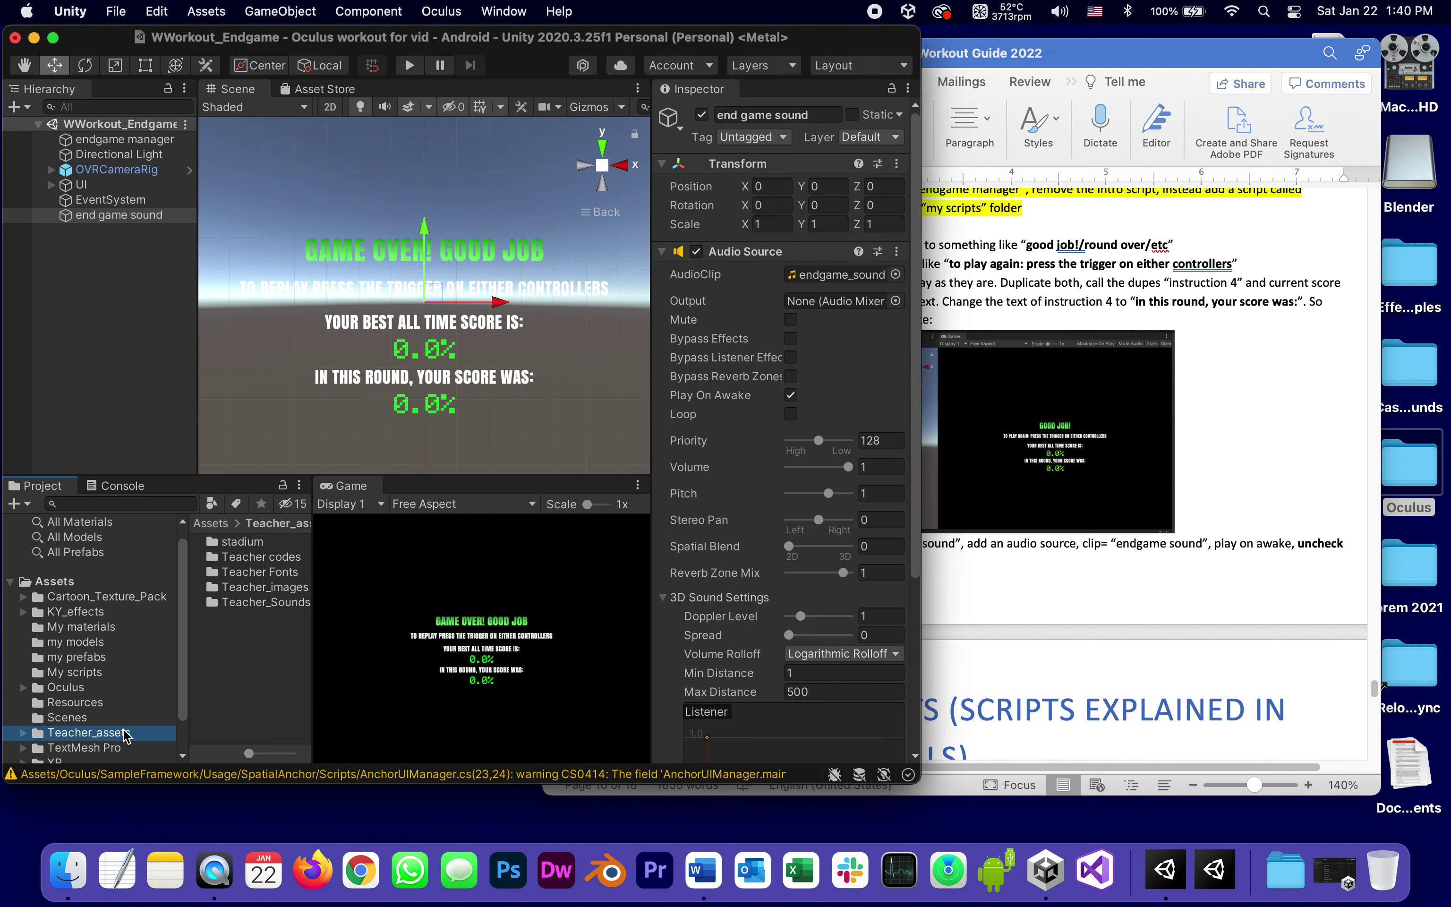
# Preview the endgame_sound clip from Teacher_Sounds, then go back to the Word guide
pyautogui.doubleClick(264, 601)
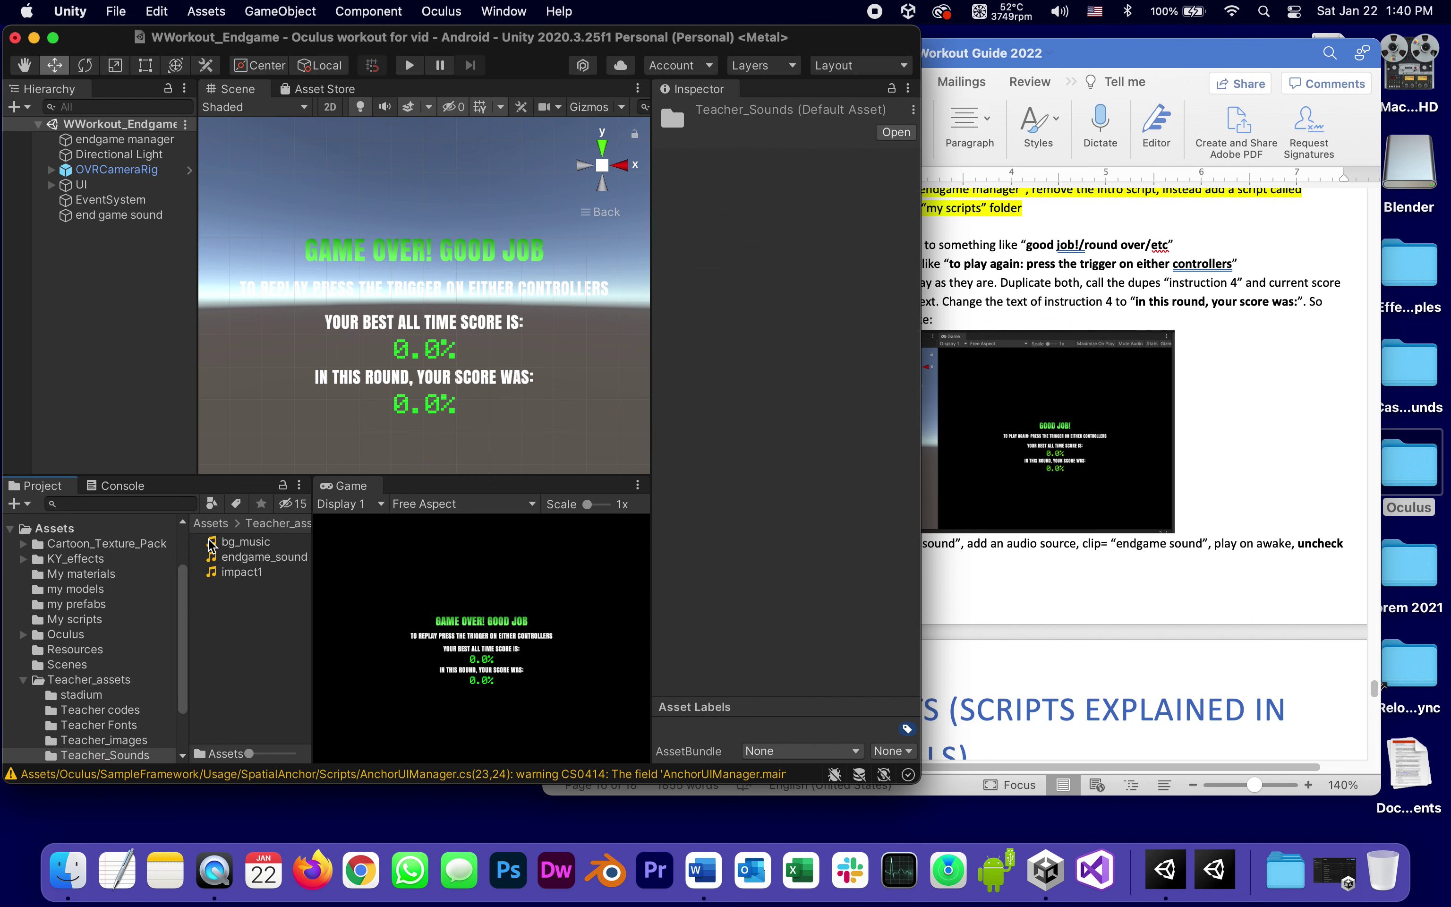
pyautogui.click(211, 558)
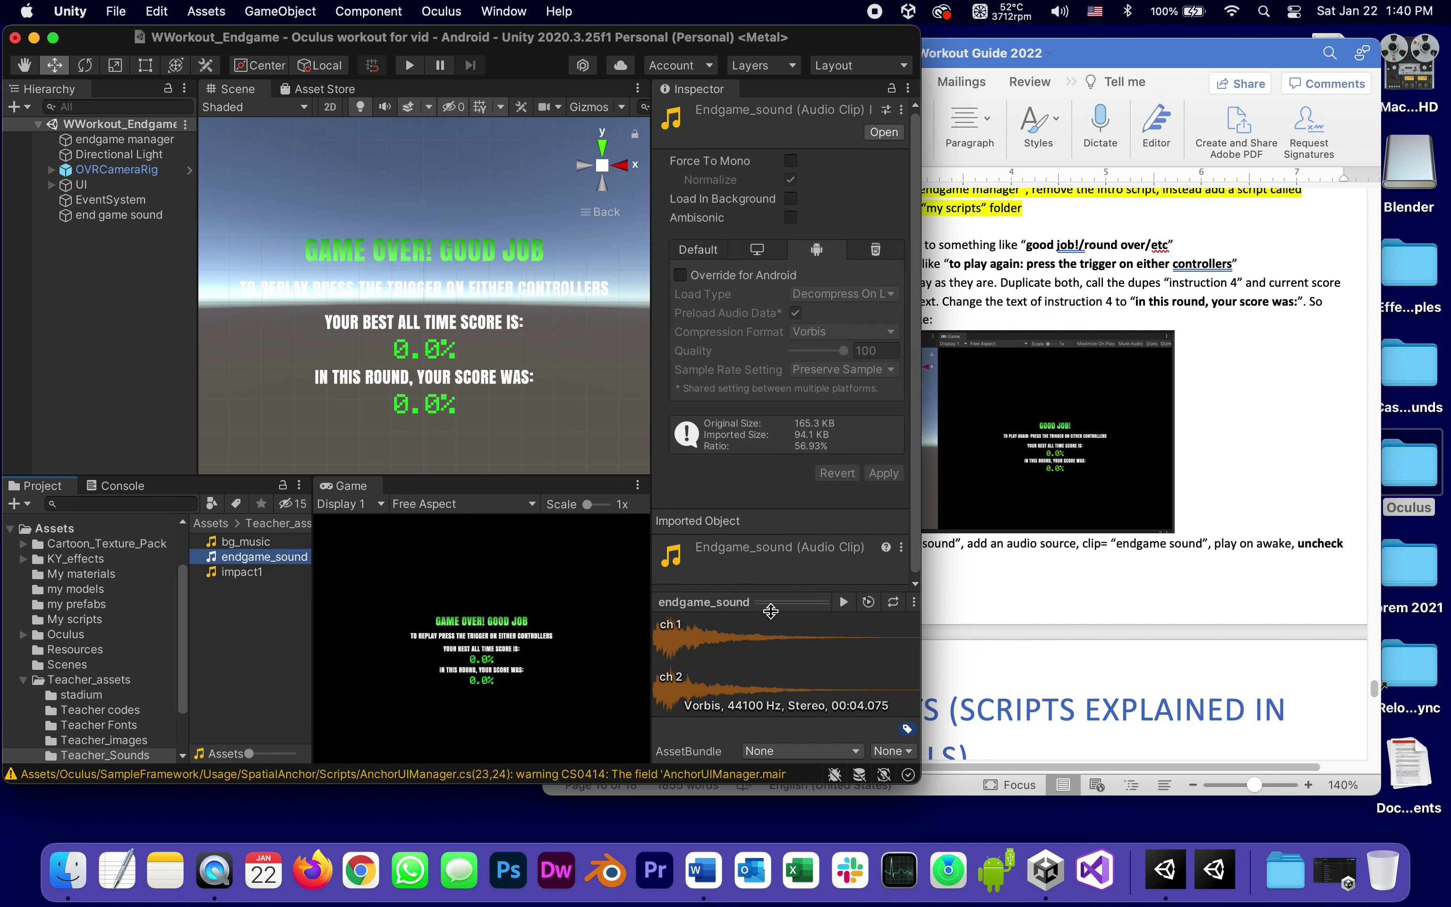
pyautogui.click(842, 601)
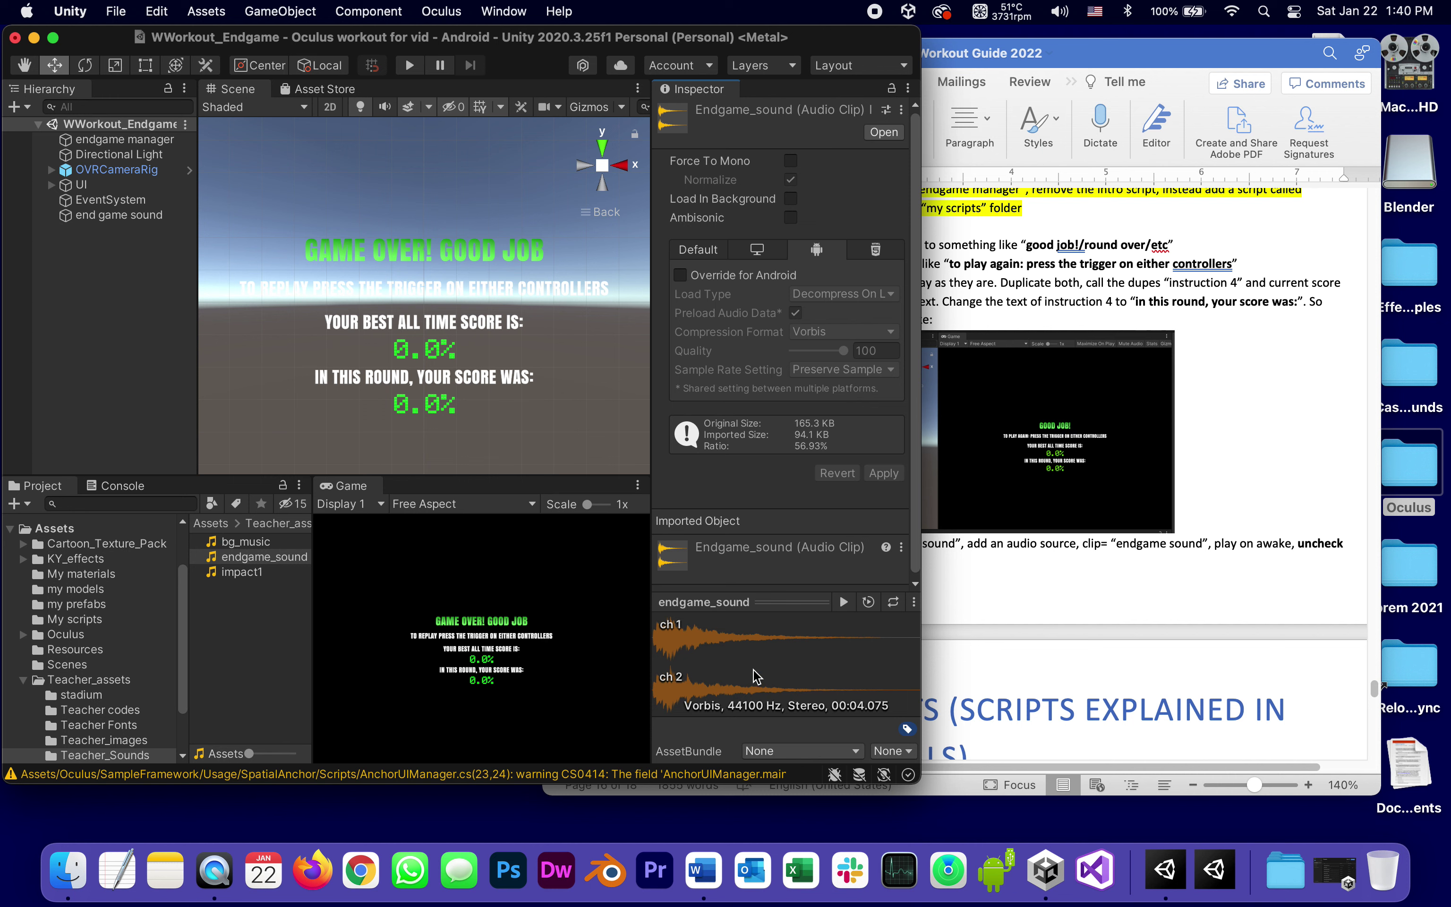
pyautogui.click(1195, 575)
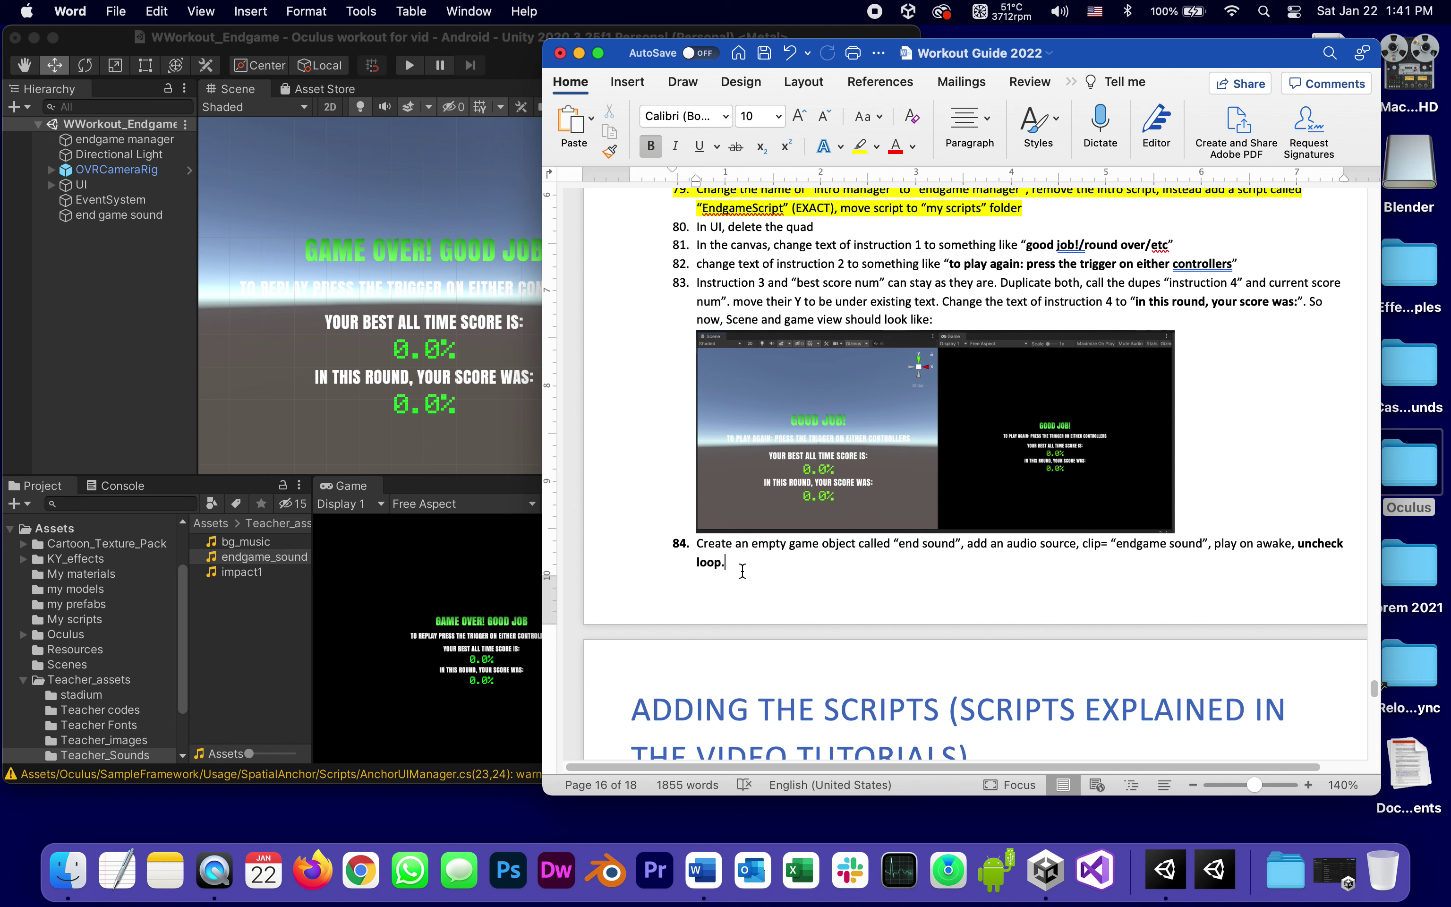
# Mark guide items 80 through 84 with yellow highlighting
pyautogui.moveTo(742, 568); pyautogui.dragTo(655, 227)
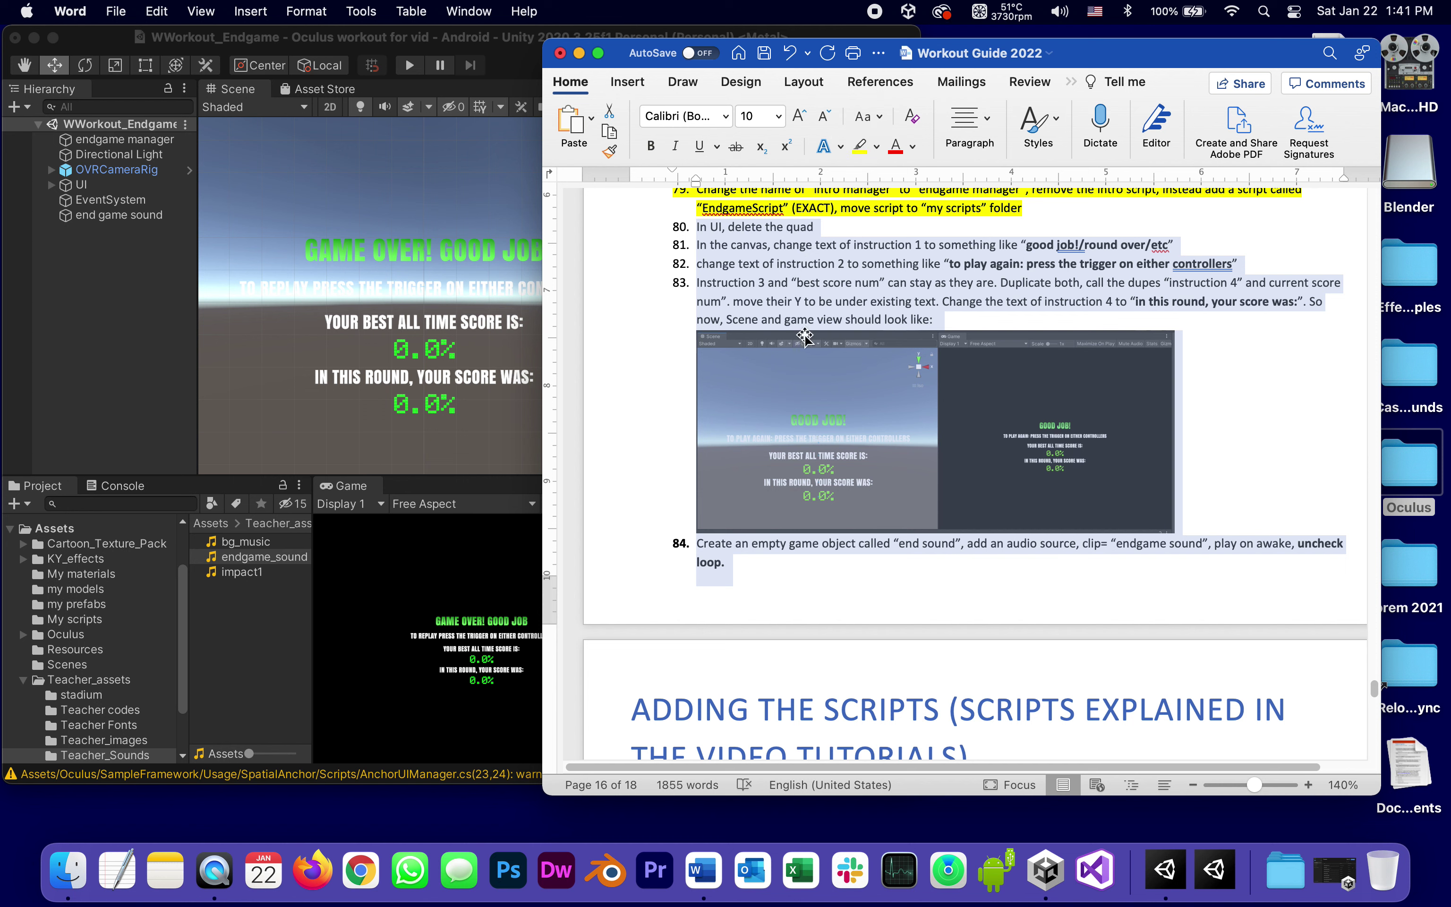
pyautogui.click(859, 146)
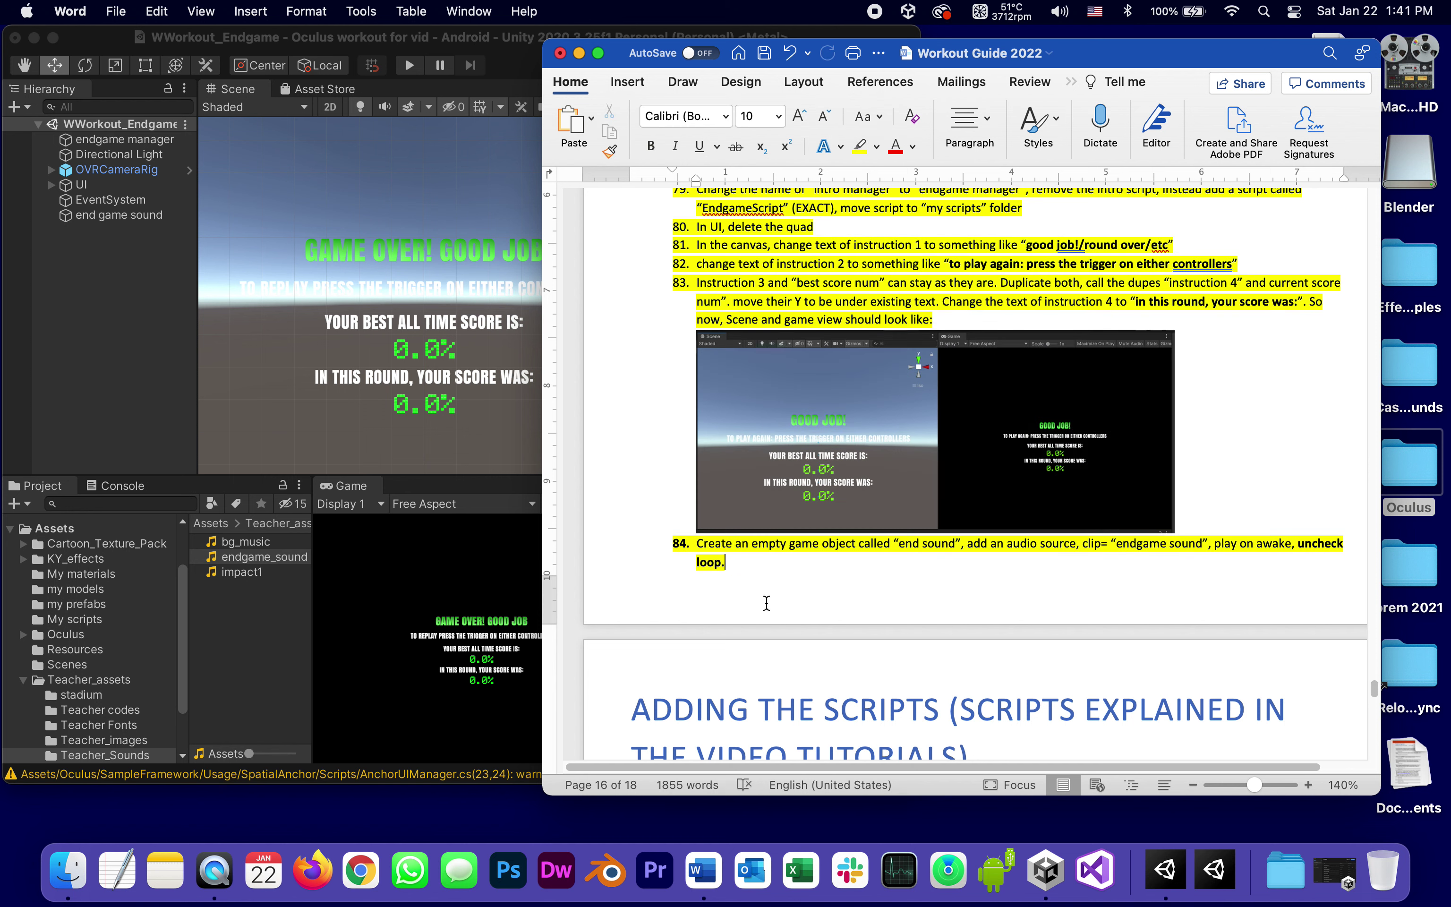